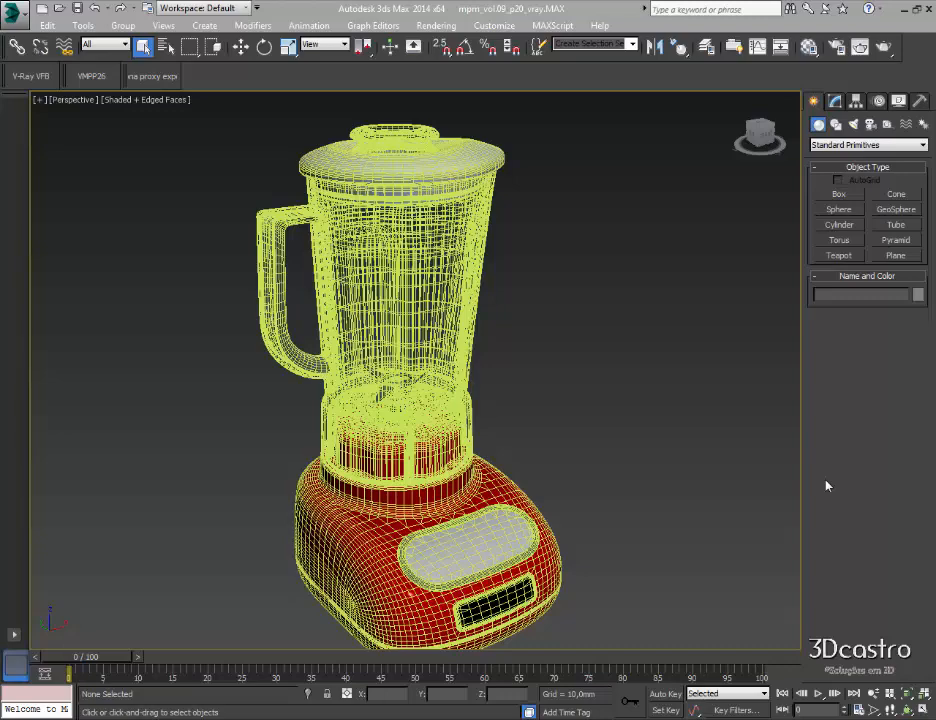
Switch the perspective viewport's Edged Faces display off and back on while checking the blender's mesh.
{"action": "middle_click_drag", "start_coordinate": [680, 430], "coordinate": [659, 400]}
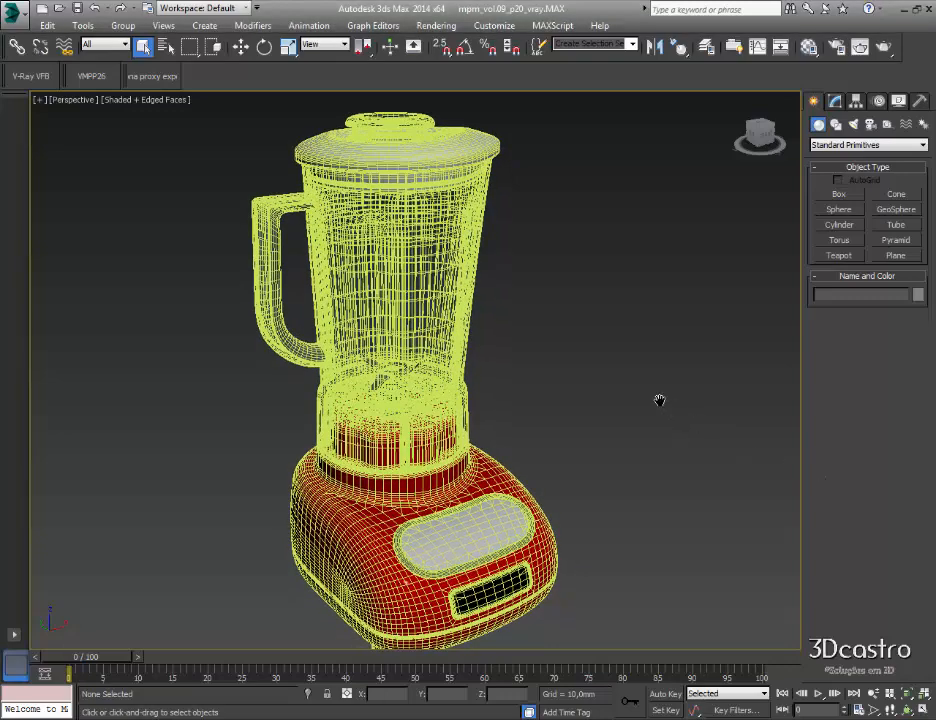
{"action": "left_click", "coordinate": [160, 101]}
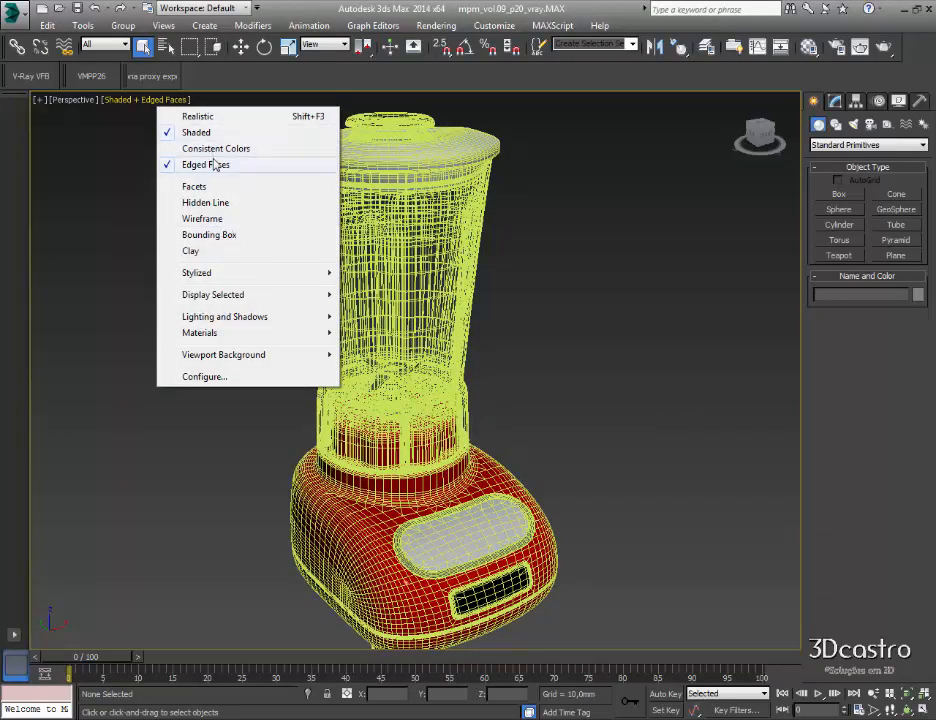
{"action": "left_click", "coordinate": [215, 166]}
{"action": "left_click", "coordinate": [355, 318]}
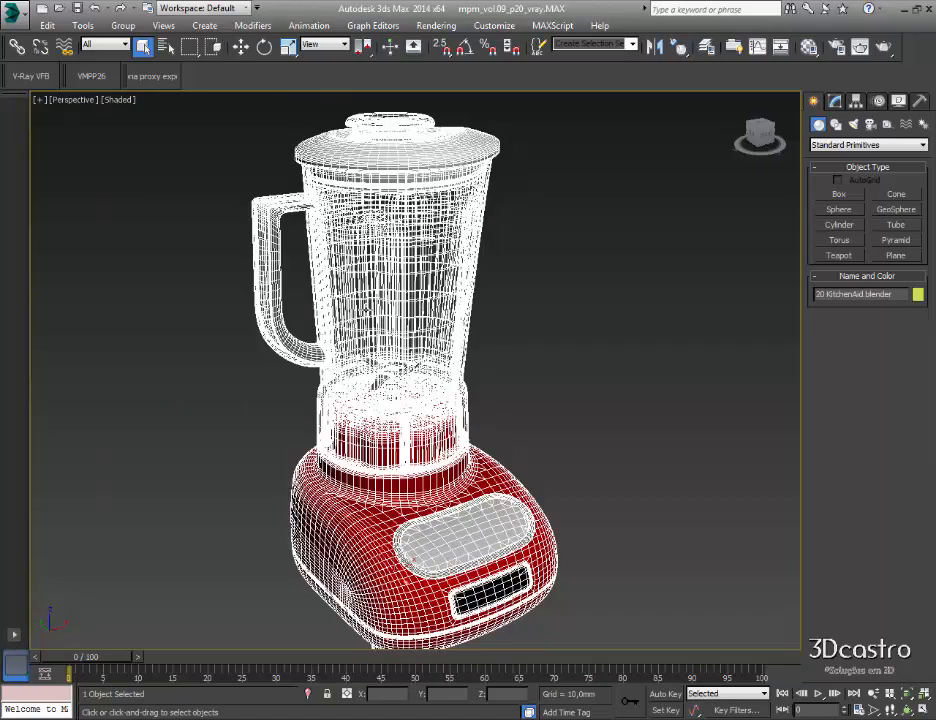
{"action": "left_click", "coordinate": [118, 99]}
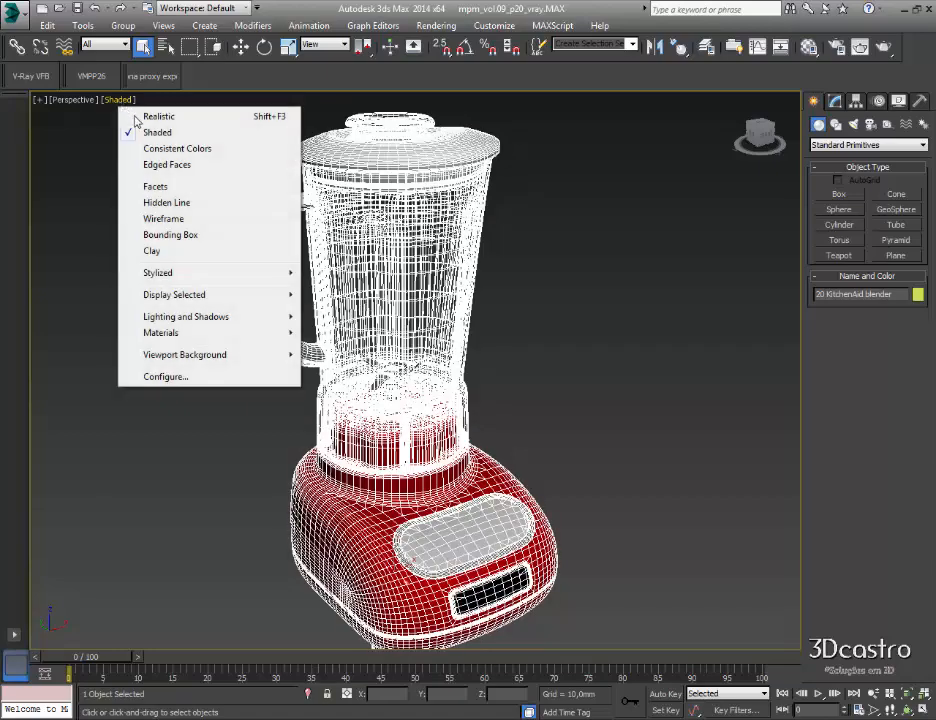
{"action": "left_click", "coordinate": [175, 166]}
{"action": "left_click", "coordinate": [159, 184]}
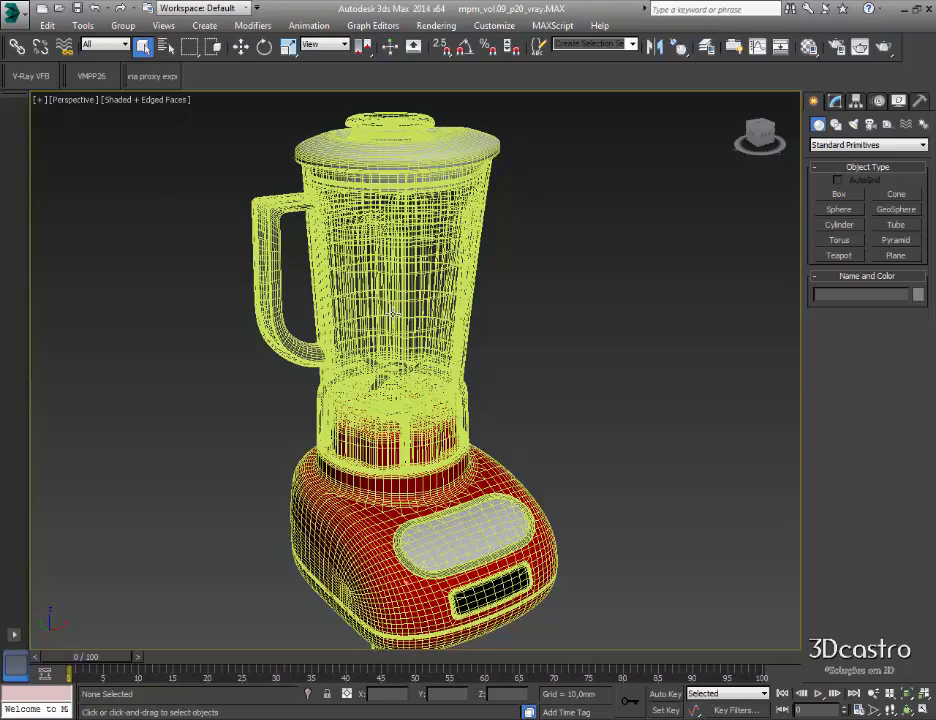
Examine the mesh density of the blender's base, jug and collar up close and from several angles.
{"action": "mouse_move", "coordinate": [392, 313]}
{"action": "middle_mouse_down", "text": "alt"}
{"action": "mouse_move", "coordinate": [397, 328]}
{"action": "mouse_move", "coordinate": [398, 308]}
{"action": "middle_mouse_up", "text": "alt"}
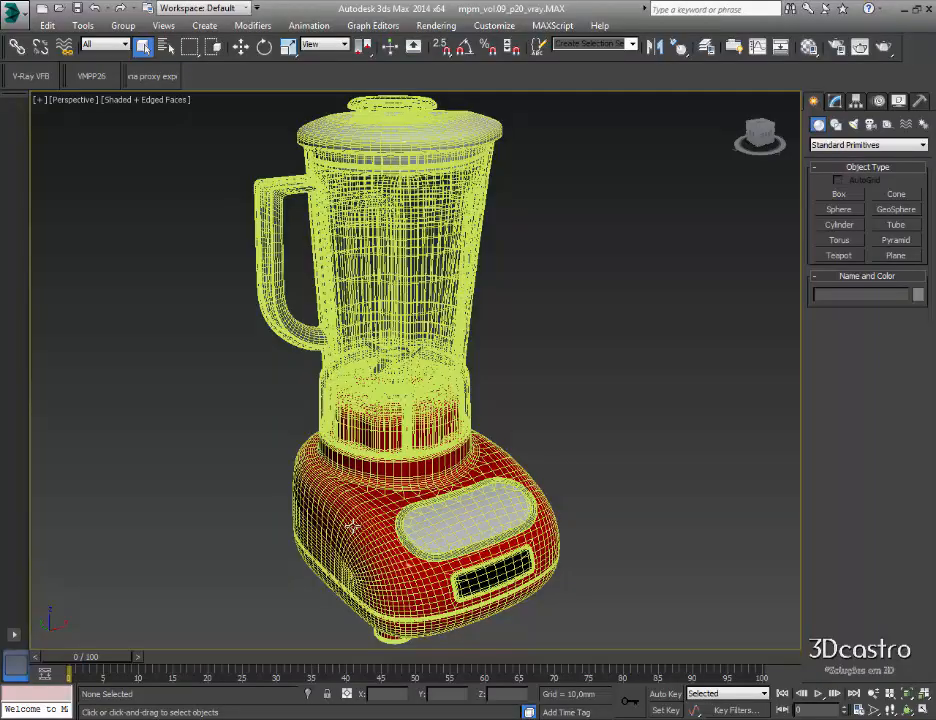
{"action": "mouse_move", "coordinate": [352, 524]}
{"action": "middle_mouse_down", "text": "alt"}
{"action": "mouse_move", "coordinate": [648, 512]}
{"action": "mouse_move", "coordinate": [673, 466]}
{"action": "mouse_move", "coordinate": [724, 464]}
{"action": "mouse_move", "coordinate": [742, 514]}
{"action": "mouse_move", "coordinate": [577, 583]}
{"action": "mouse_move", "coordinate": [357, 540]}
{"action": "middle_mouse_up", "text": "alt"}
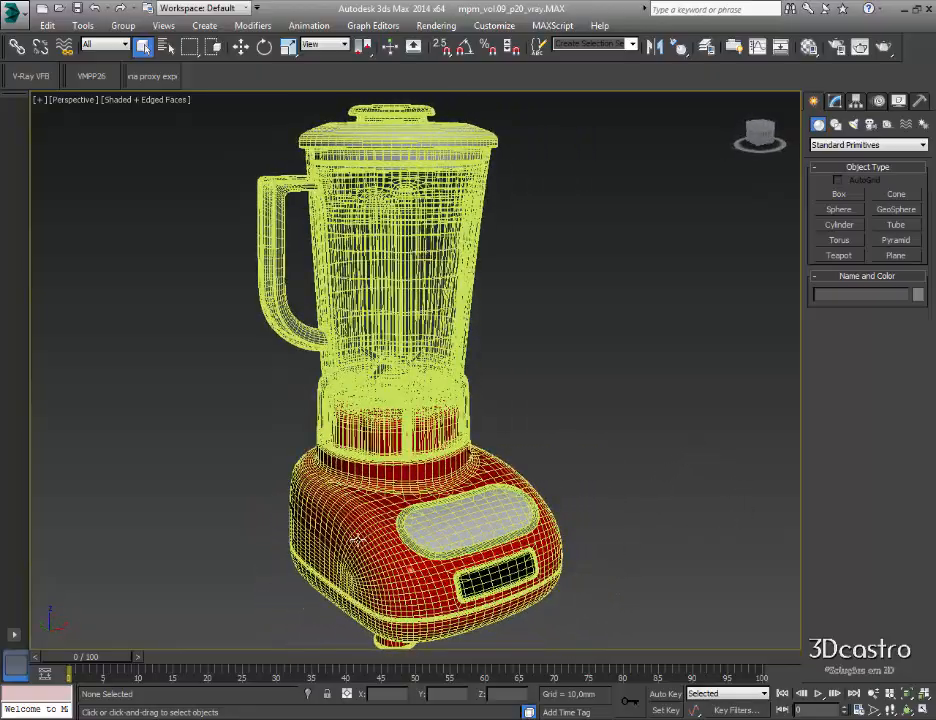
{"action": "scroll", "coordinate": [364, 540], "scroll_direction": "up", "scroll_amount": 3}
{"action": "scroll", "coordinate": [370, 538], "scroll_direction": "up", "scroll_amount": 6}
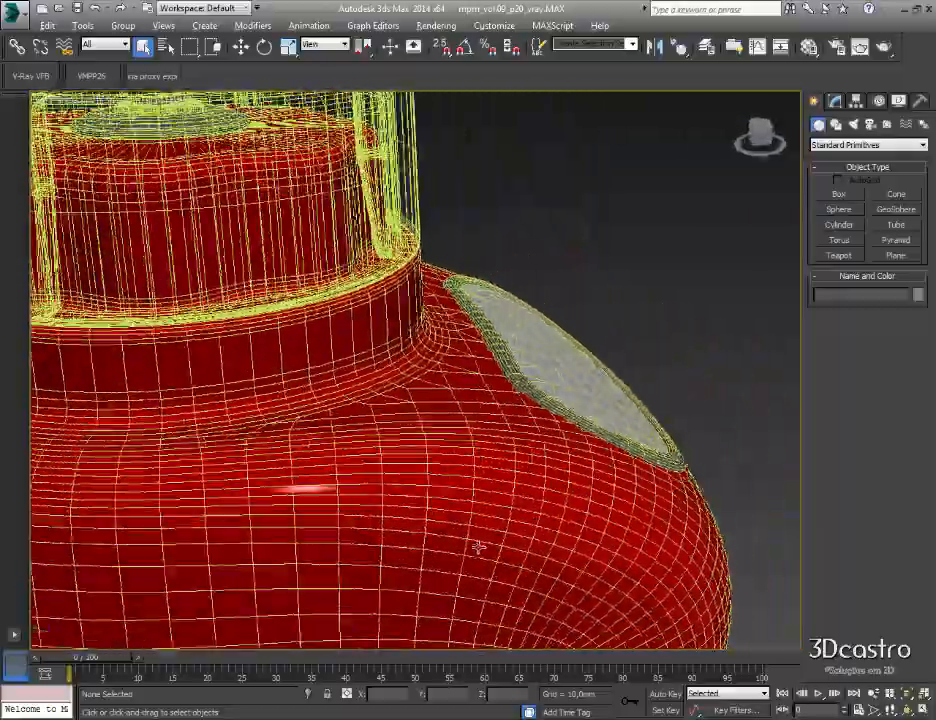
{"action": "middle_click_drag", "start_coordinate": [478, 547], "coordinate": [370, 538], "text": "alt"}
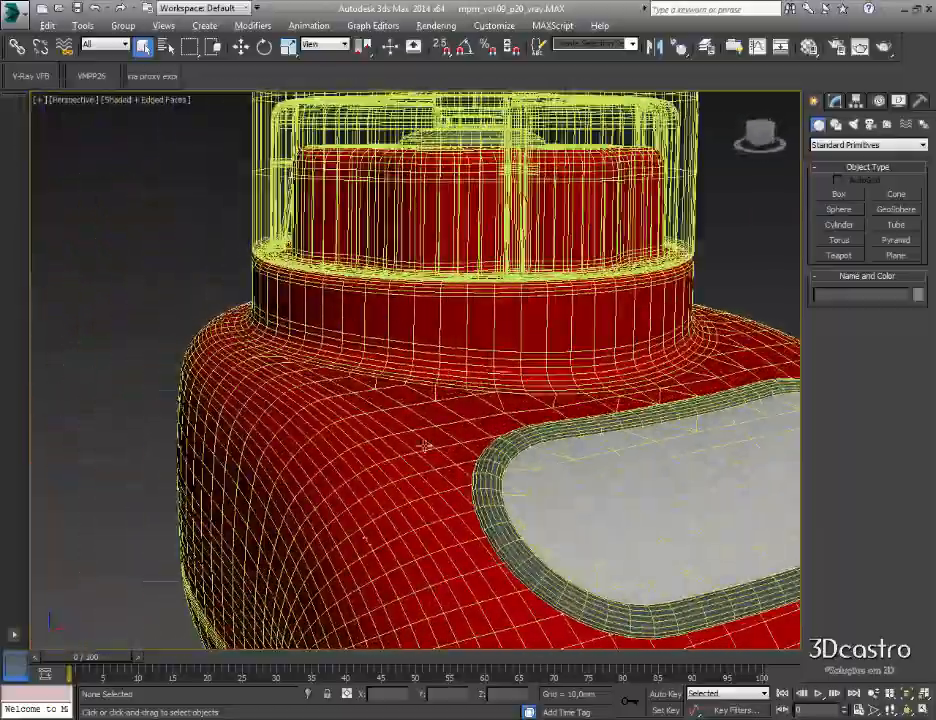
{"action": "middle_click_drag", "start_coordinate": [424, 445], "coordinate": [446, 382]}
{"action": "middle_click_drag", "start_coordinate": [438, 337], "coordinate": [428, 389]}
{"action": "scroll", "coordinate": [420, 345], "scroll_direction": "down", "scroll_amount": 3}
{"action": "scroll", "coordinate": [428, 365], "scroll_direction": "down", "scroll_amount": 3}
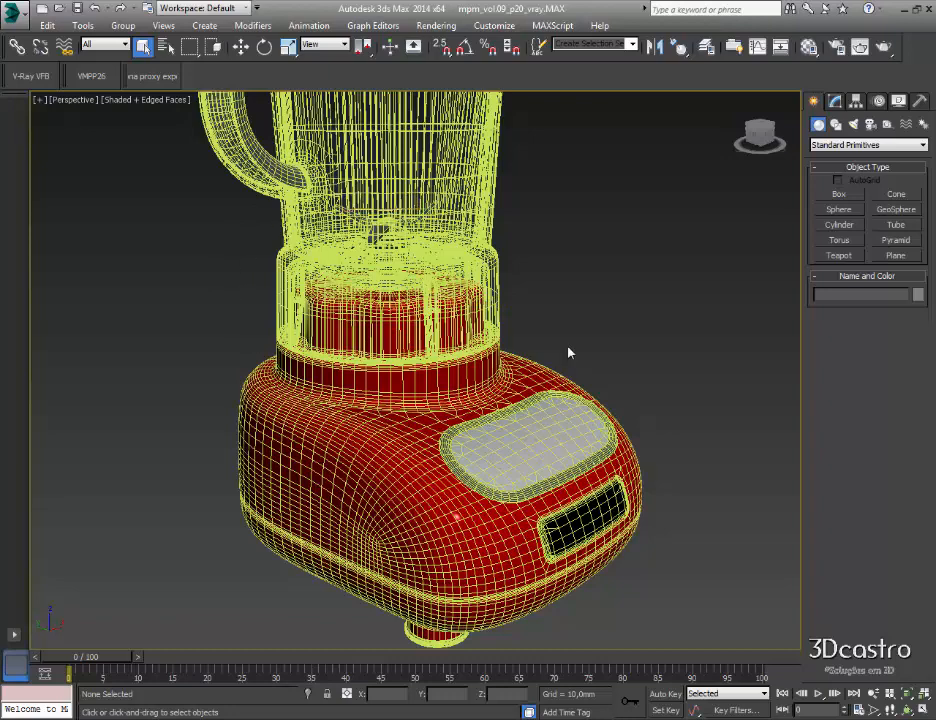
{"action": "middle_click_drag", "start_coordinate": [516, 200], "coordinate": [497, 291]}
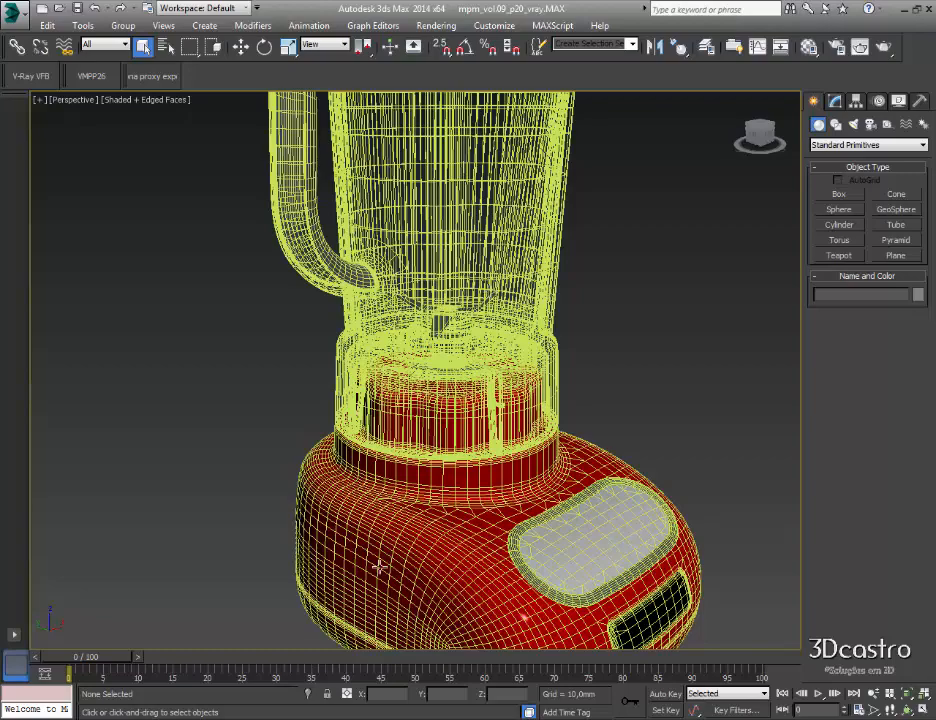
{"action": "middle_click_drag", "start_coordinate": [312, 411], "coordinate": [364, 458], "text": "alt"}
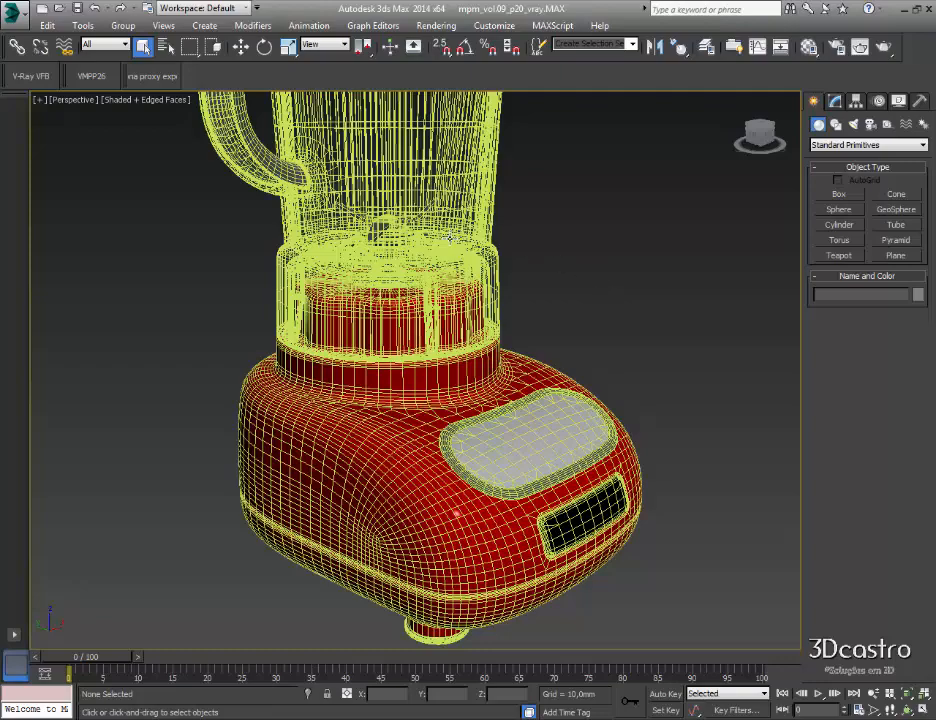
{"action": "scroll", "coordinate": [460, 277], "scroll_direction": "up", "scroll_amount": 3}
{"action": "scroll", "coordinate": [460, 277], "scroll_direction": "down", "scroll_amount": 2}
{"action": "scroll", "coordinate": [458, 270], "scroll_direction": "down", "scroll_amount": 5}
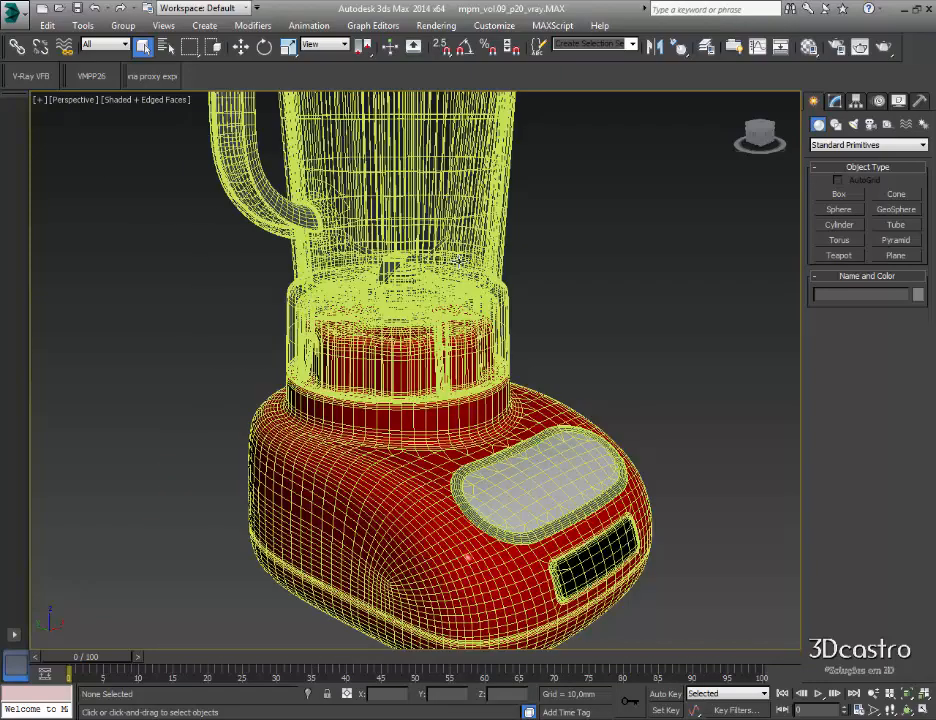
{"action": "scroll", "coordinate": [455, 262], "scroll_direction": "down", "scroll_amount": 5}
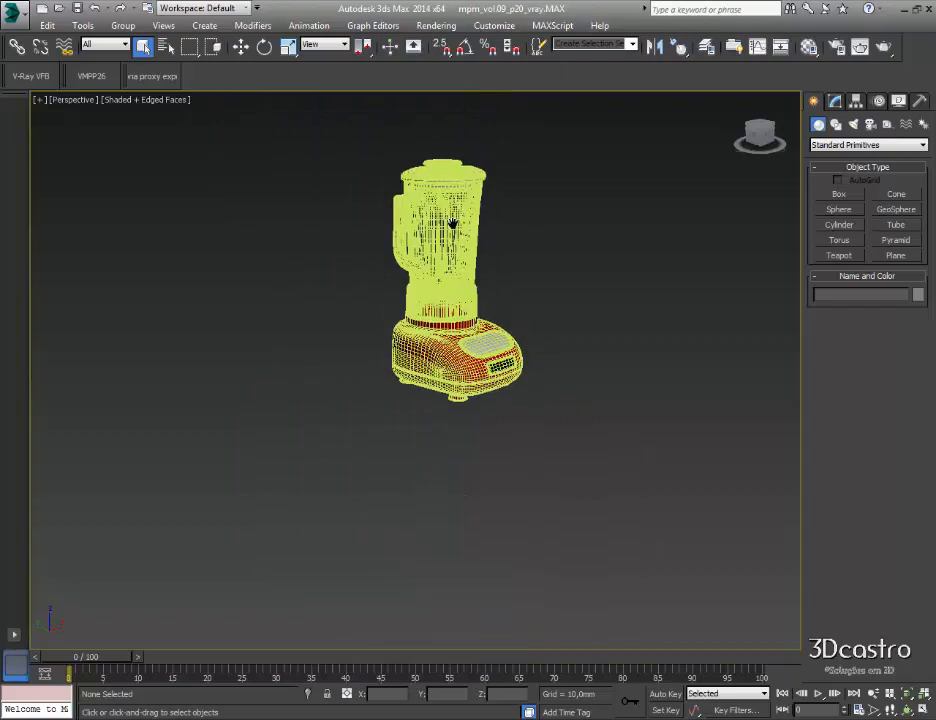
{"action": "scroll", "coordinate": [452, 235], "scroll_direction": "up", "scroll_amount": 3}
{"action": "middle_click_drag", "start_coordinate": [452, 237], "coordinate": [16, 22]}
{"action": "scroll", "coordinate": [447, 277], "scroll_direction": "up", "scroll_amount": 3}
{"action": "middle_click_drag", "start_coordinate": [167, 215], "coordinate": [580, 500]}
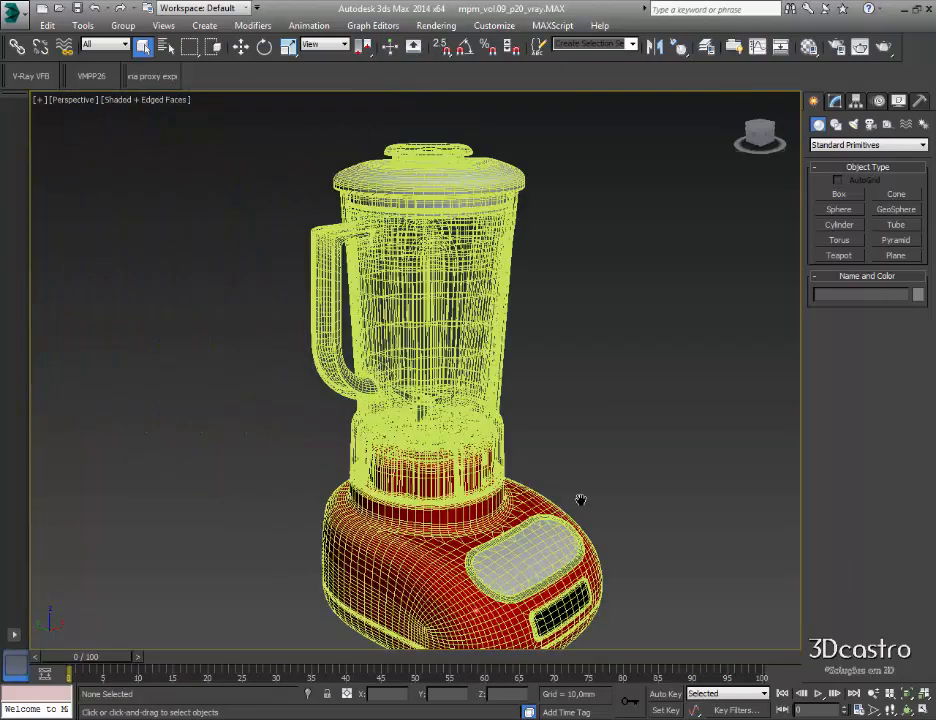
Start exporting the scene and create a folder named 00 in the Documentos library as the destination.
{"action": "left_click", "coordinate": [15, 14]}
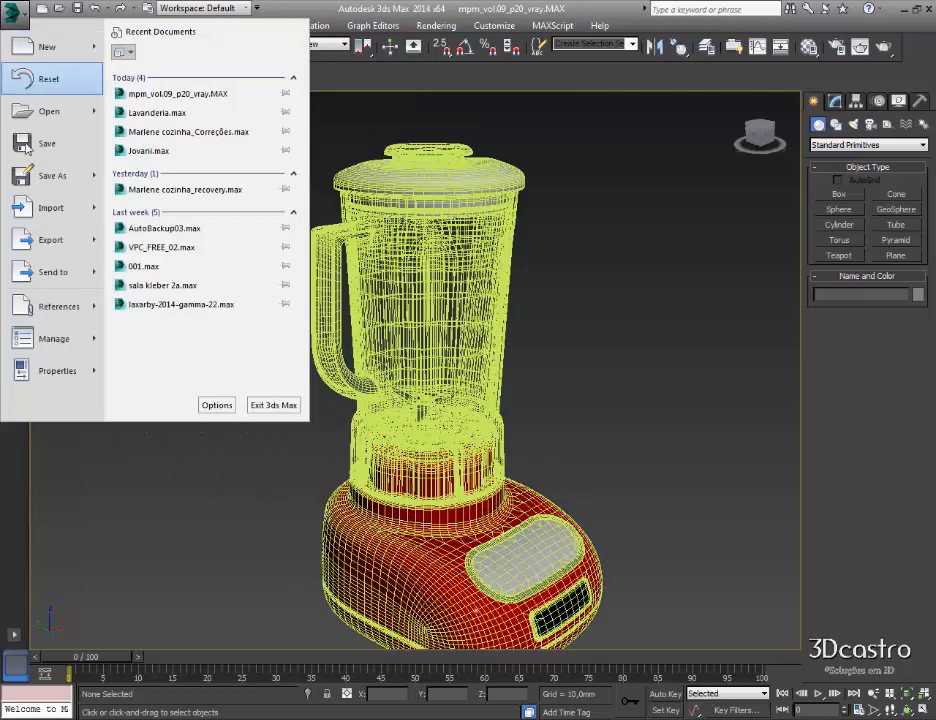
{"action": "mouse_move", "coordinate": [42, 245]}
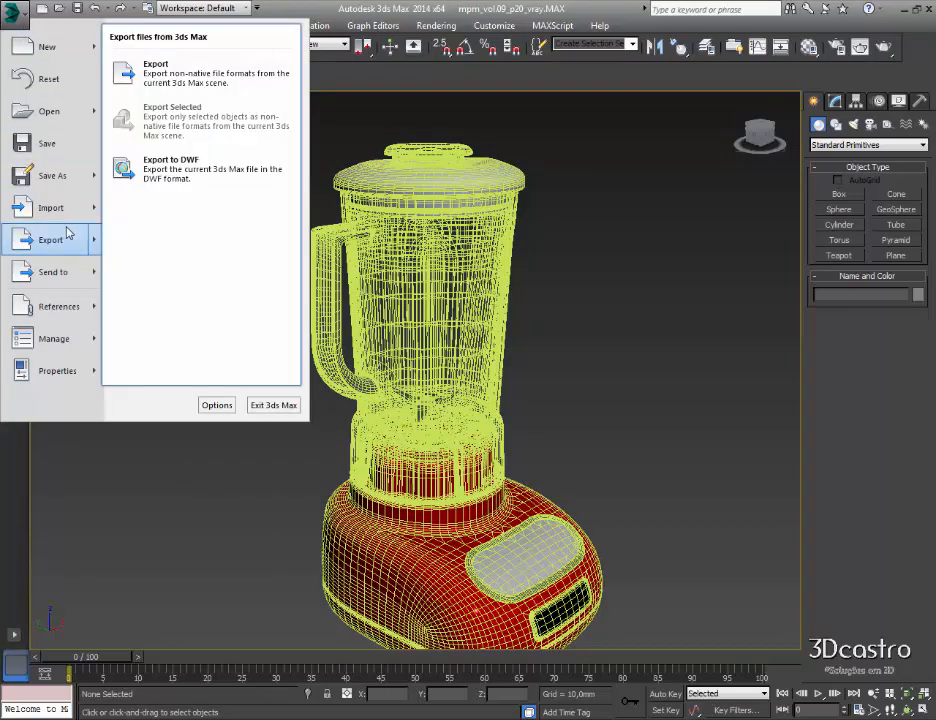
{"action": "left_click", "coordinate": [60, 240]}
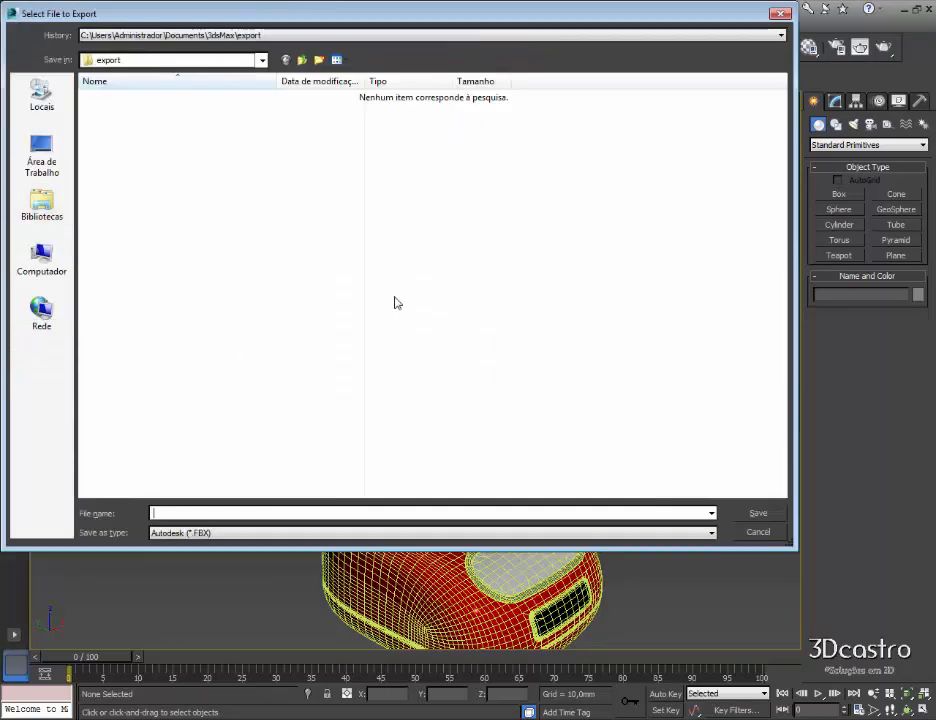
{"action": "left_click", "coordinate": [47, 202]}
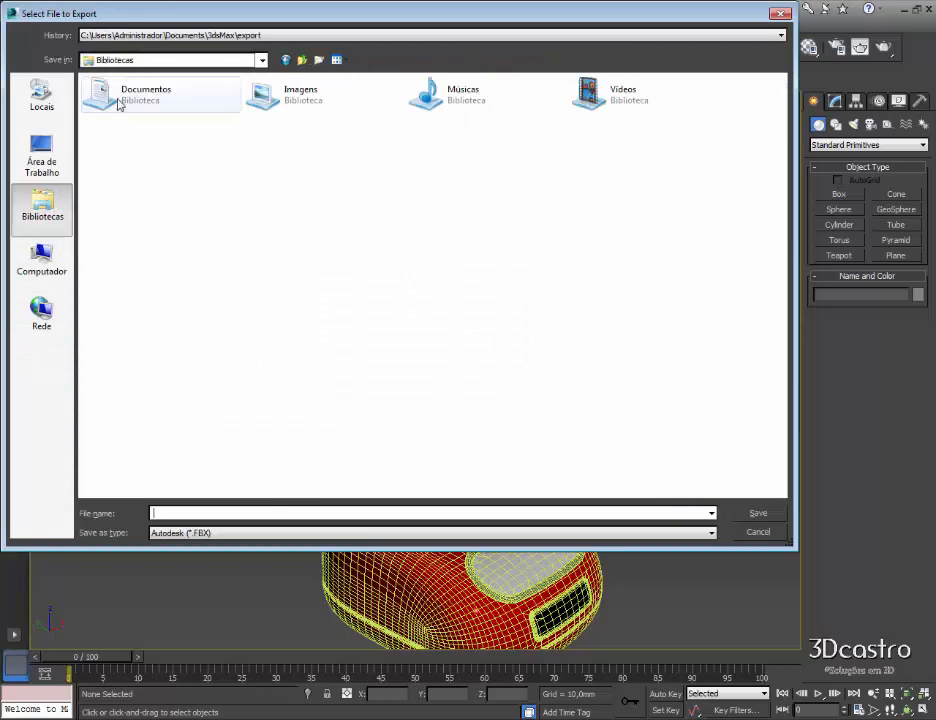
{"action": "double_click", "coordinate": [162, 99]}
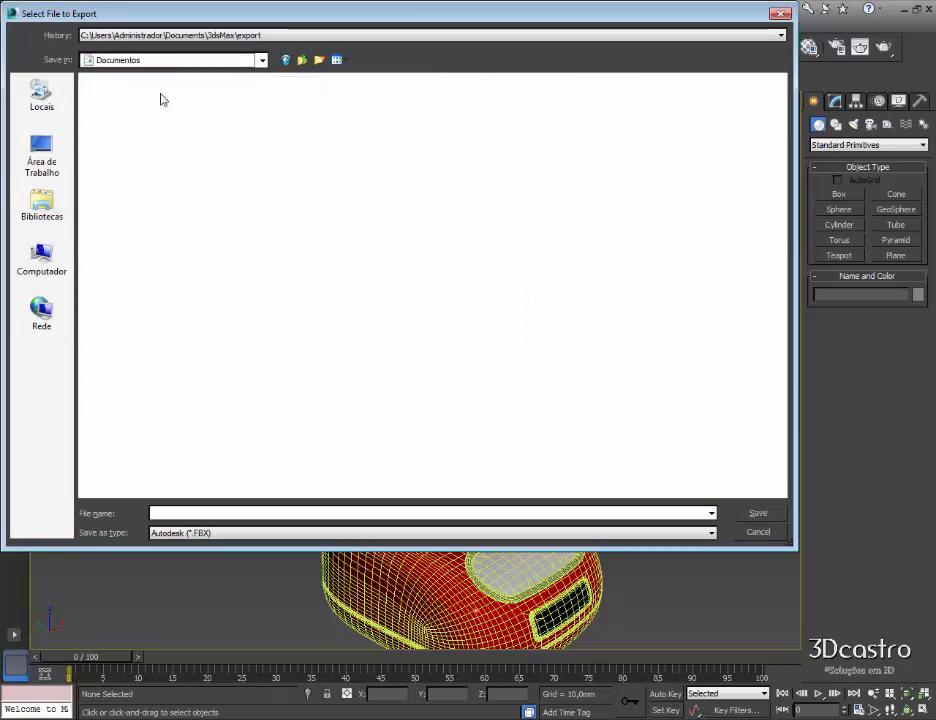
{"action": "left_click", "coordinate": [319, 60]}
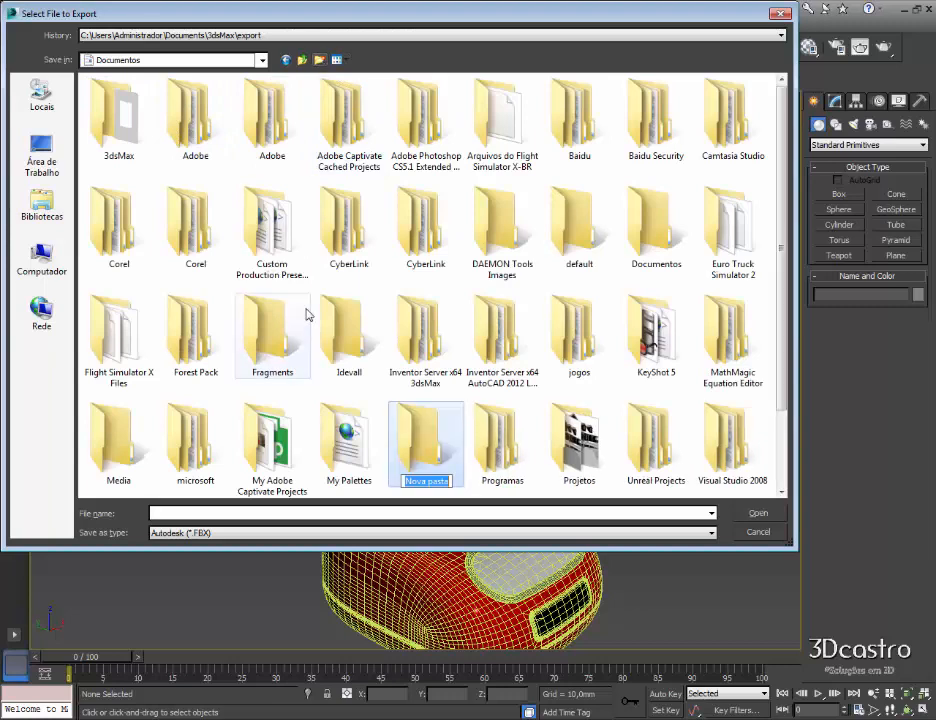
{"action": "type", "text": "00"}
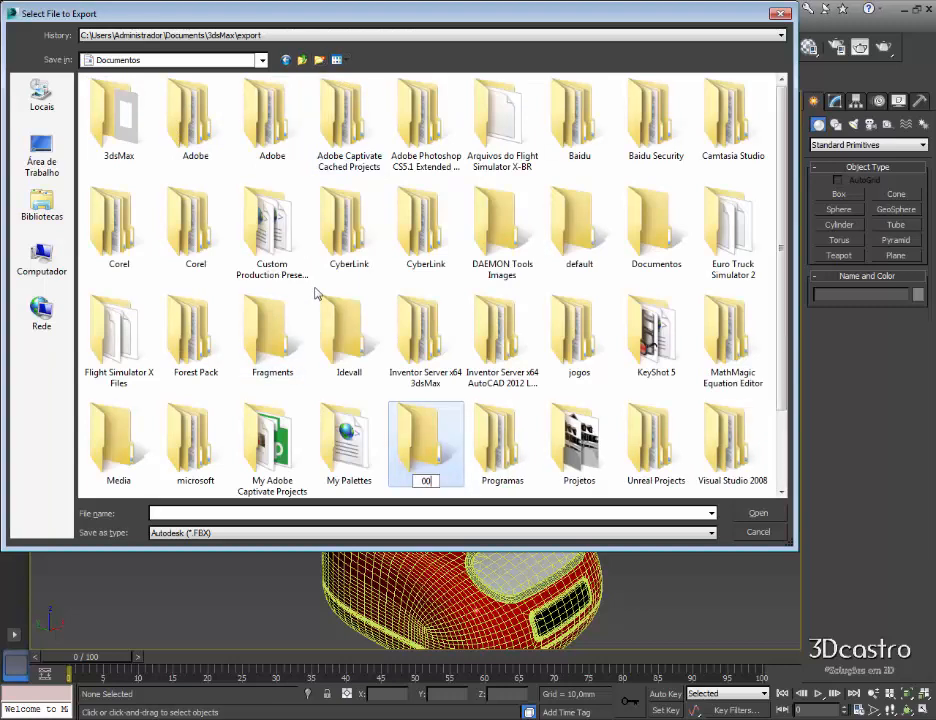
{"action": "key", "text": "Return"}
{"action": "double_click", "coordinate": [137, 86]}
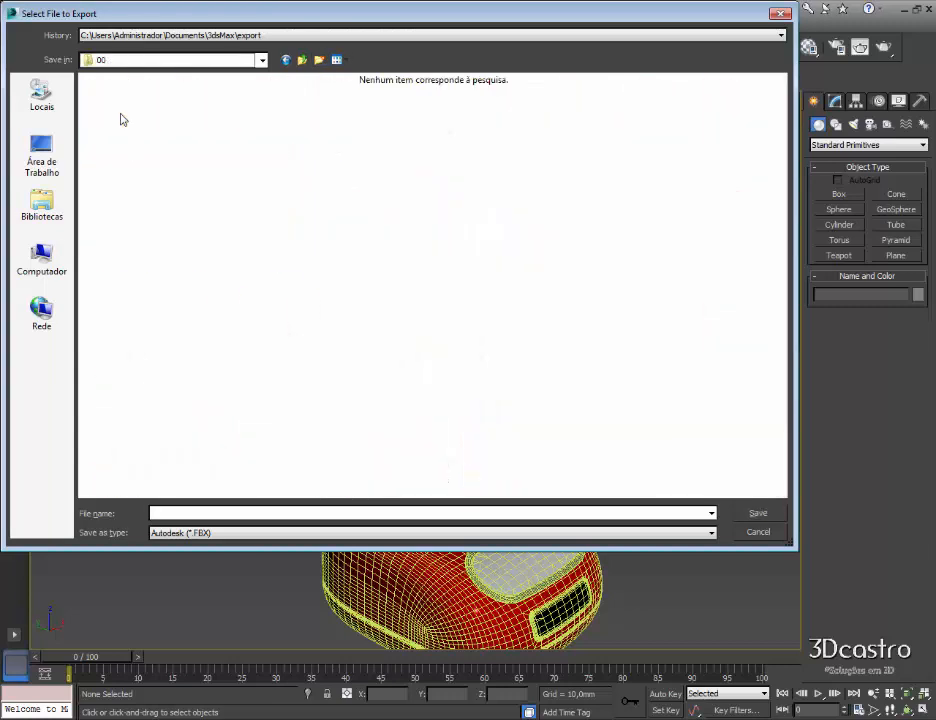
Try to export the scene as a 3D Studio (*.3DS) file named liquidificador, preserving MAX's texture coordinates.
{"action": "left_click", "coordinate": [190, 535]}
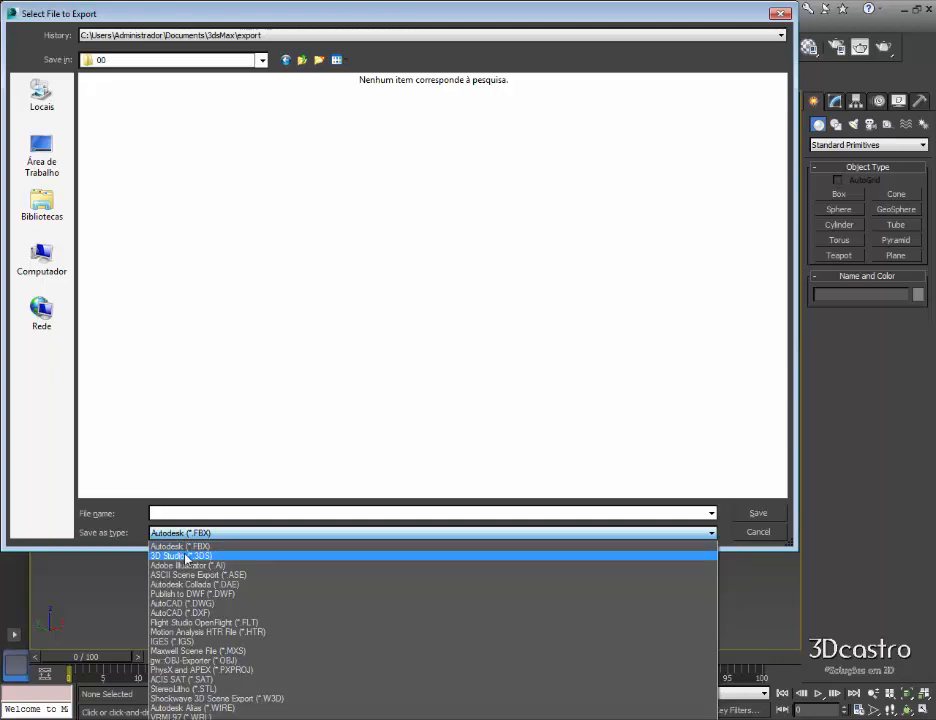
{"action": "left_click", "coordinate": [186, 556]}
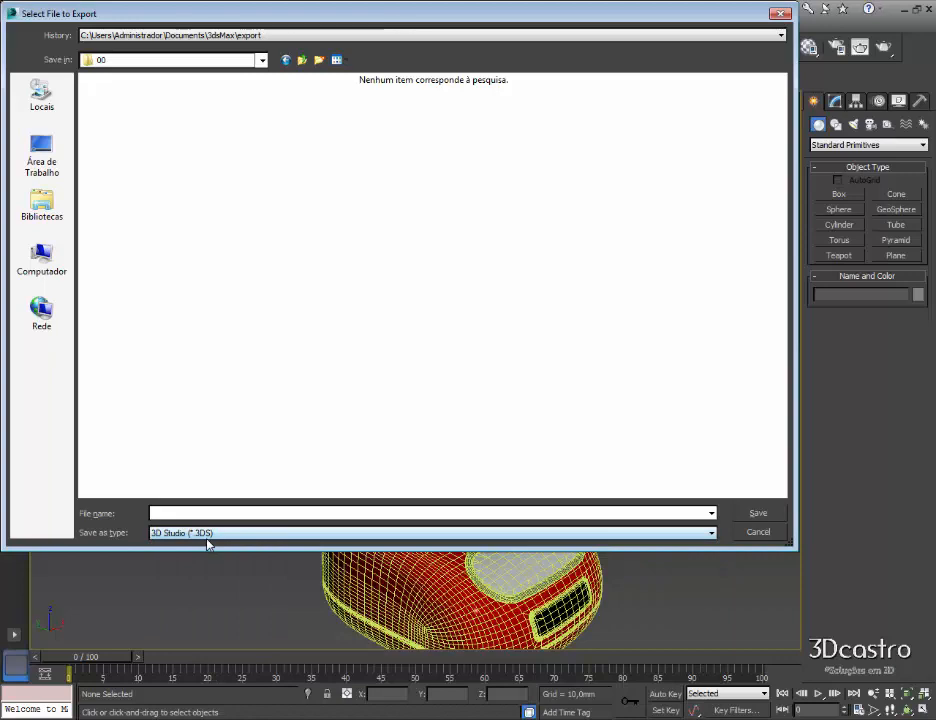
{"action": "left_click", "coordinate": [204, 513]}
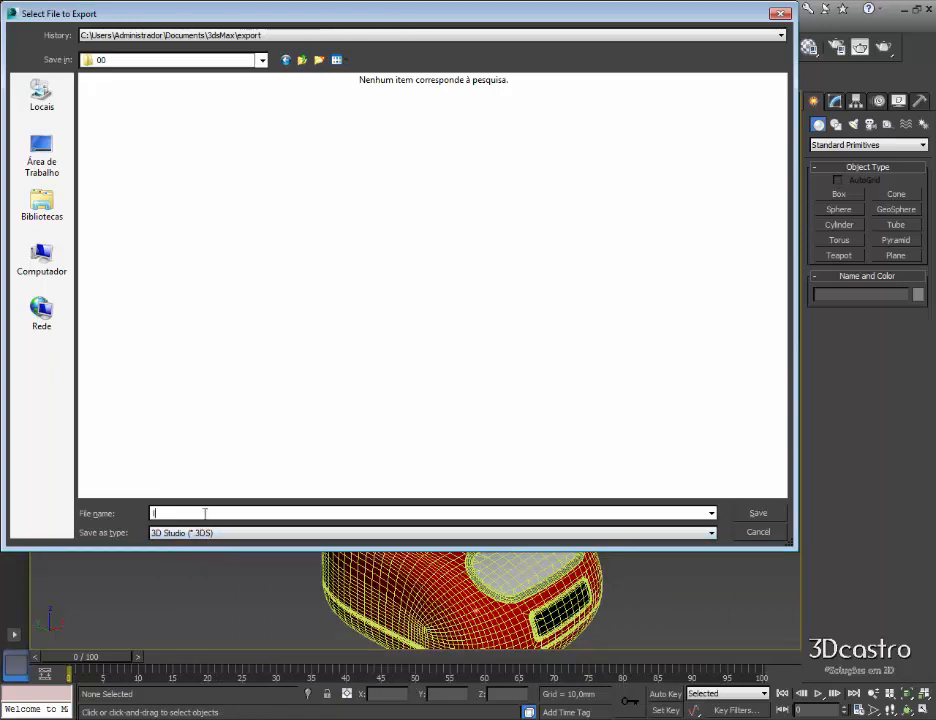
{"action": "type", "text": "liquidificador"}
{"action": "left_click", "coordinate": [772, 517]}
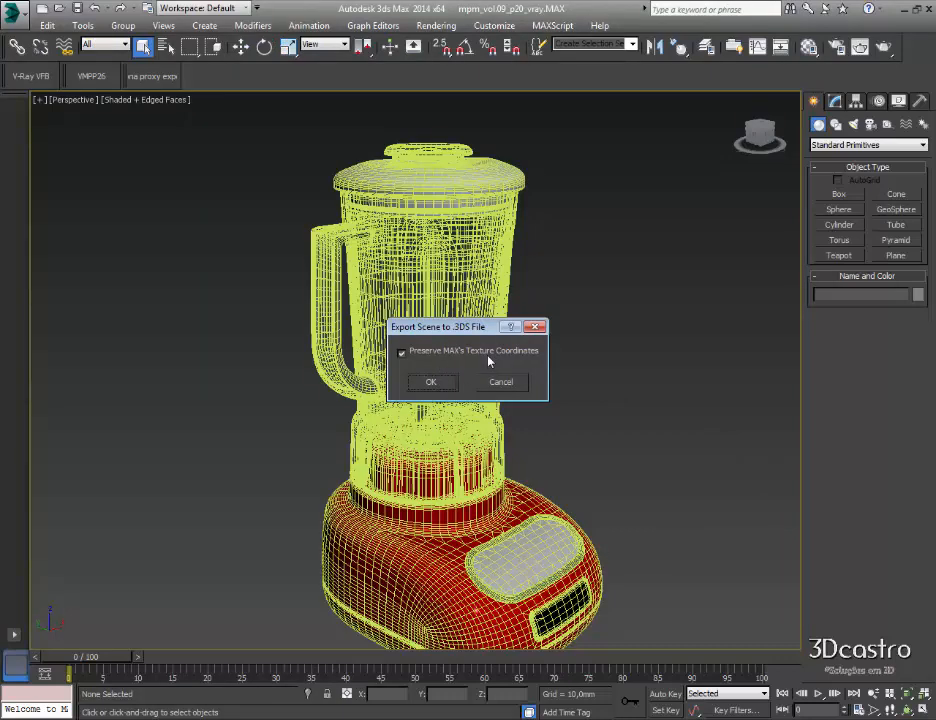
{"action": "left_click", "coordinate": [431, 383]}
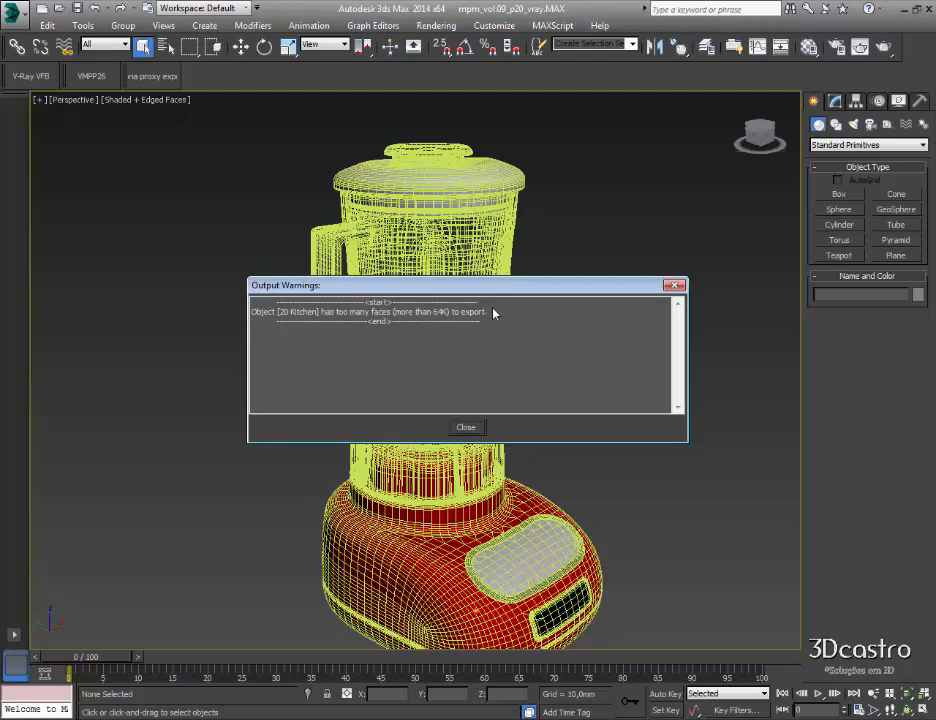
{"action": "left_click_drag", "start_coordinate": [485, 295], "coordinate": [721, 325]}
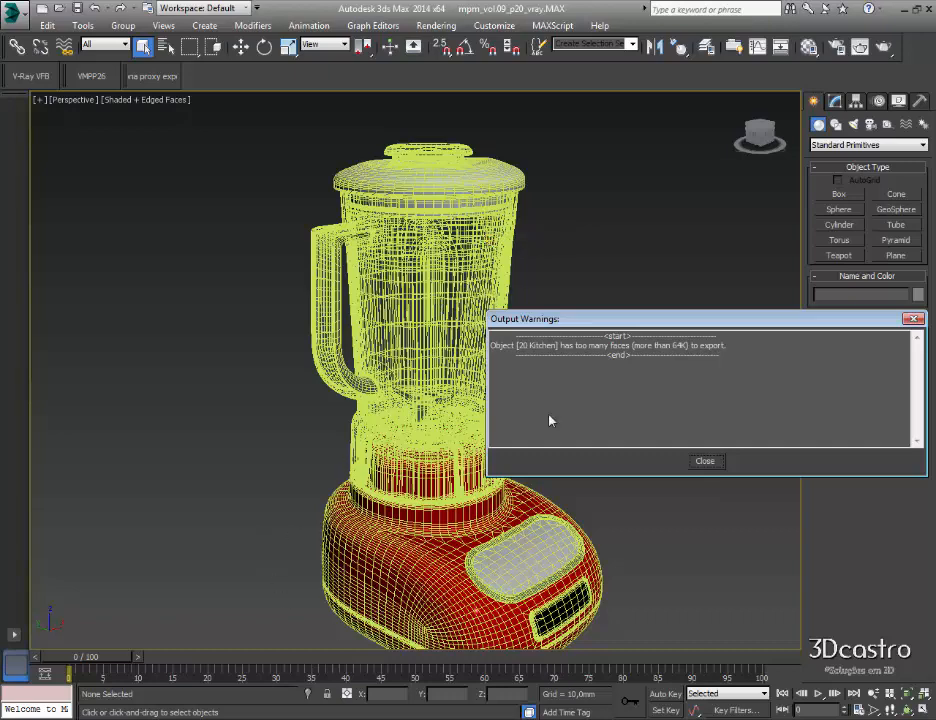
{"action": "left_click", "coordinate": [705, 462]}
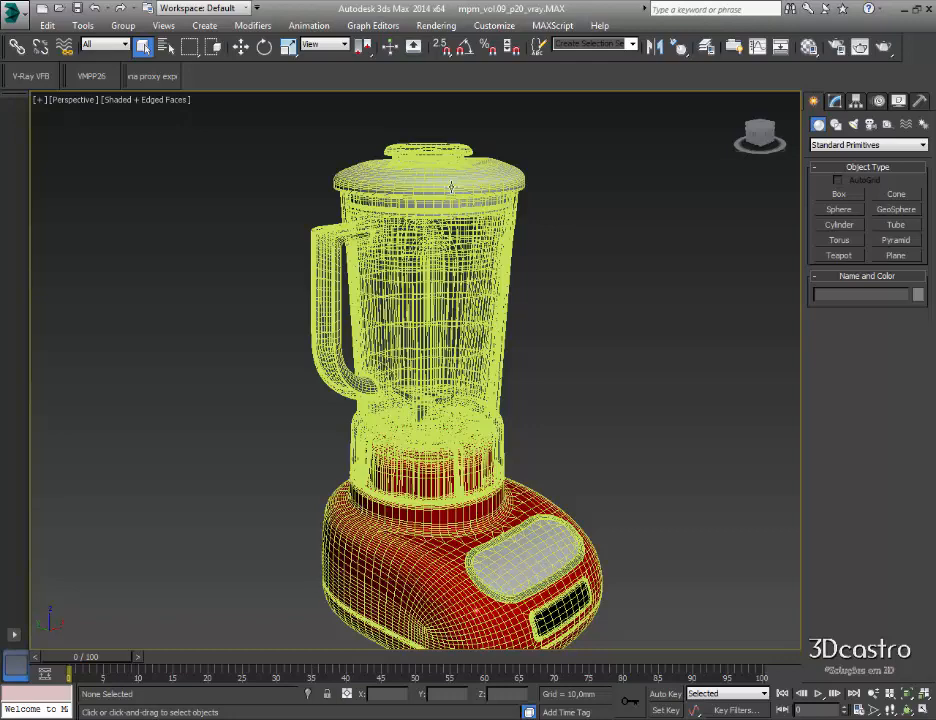
Select the blender object and enter the Element sub-object level of its Editable Poly.
{"action": "left_click", "coordinate": [336, 572]}
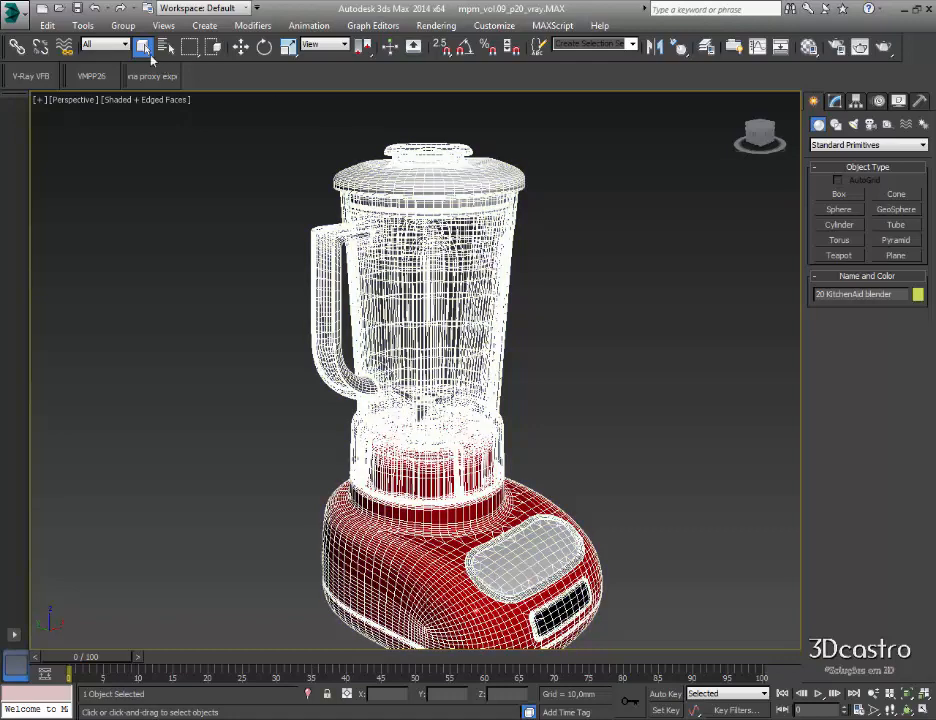
{"action": "left_click", "coordinate": [122, 25]}
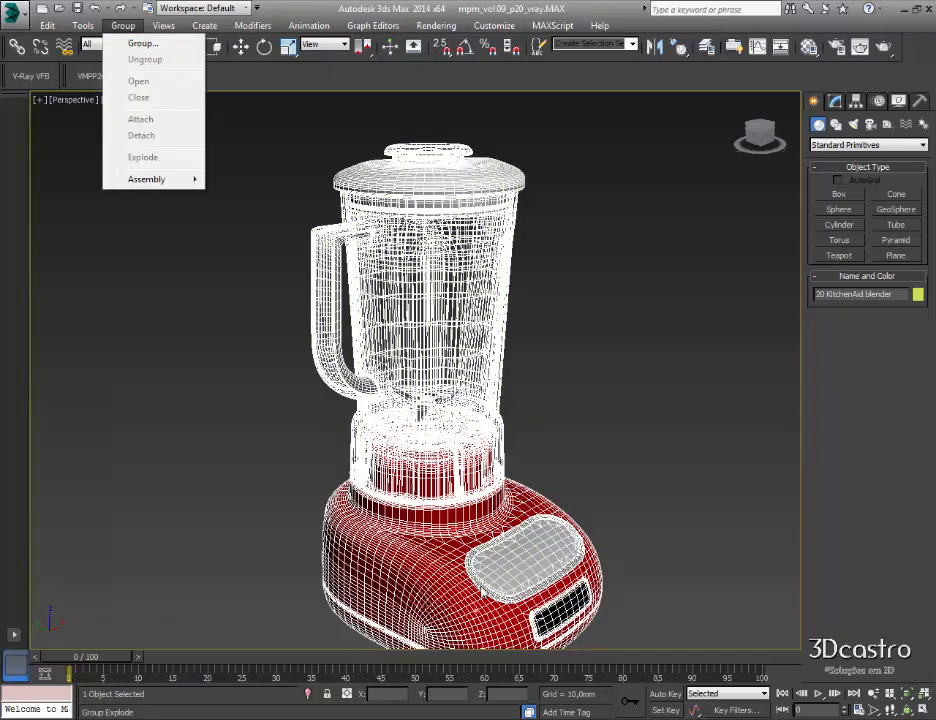
{"action": "left_click", "coordinate": [836, 102]}
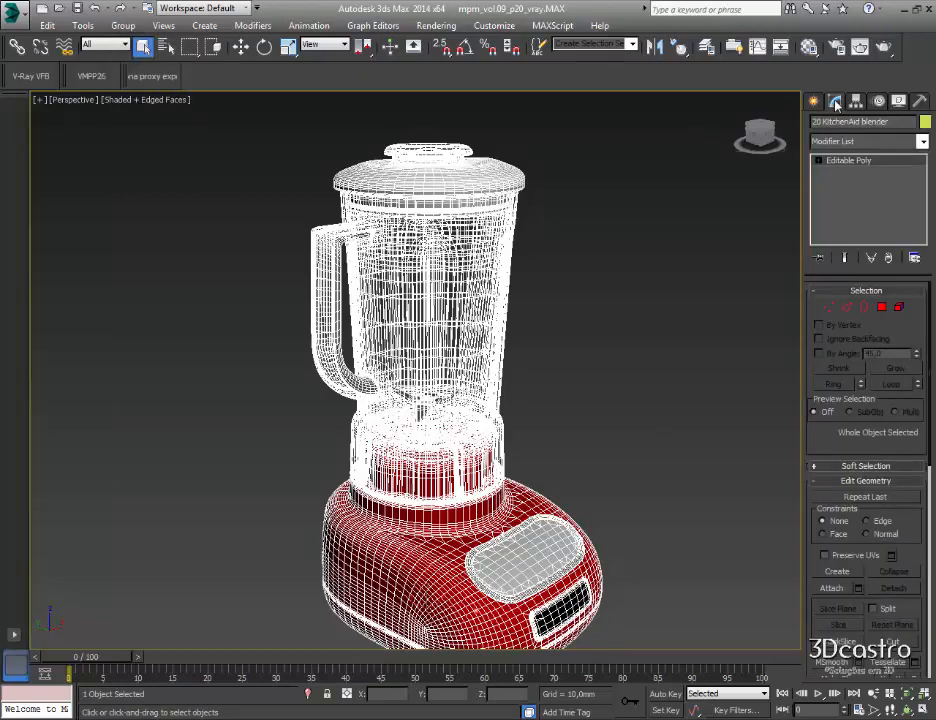
{"action": "left_click", "coordinate": [899, 308]}
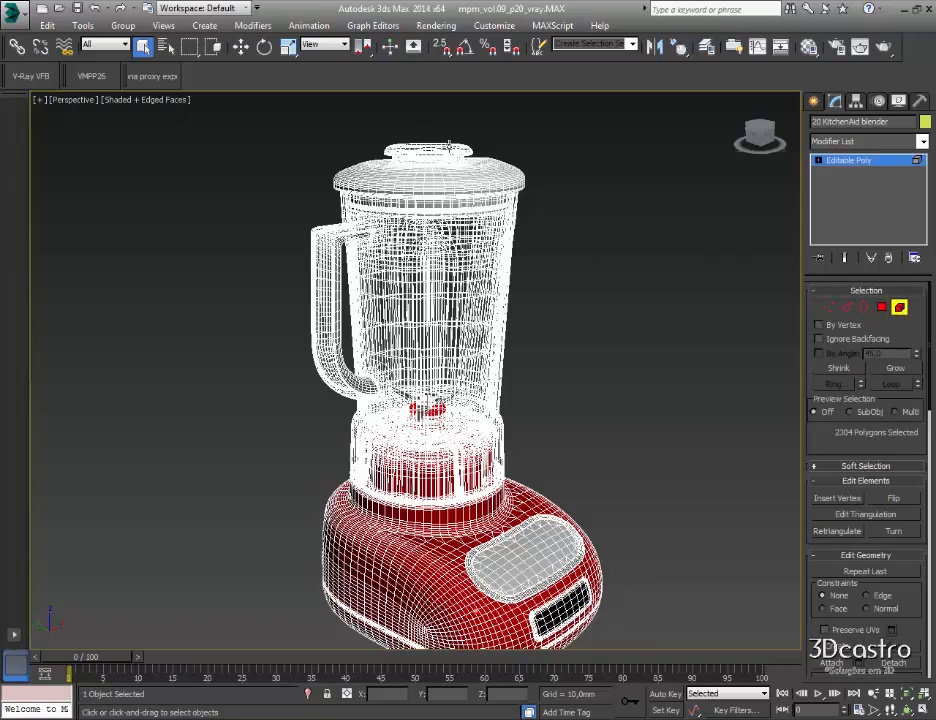
Check the blender's separate elements by selecting the lid, jug, front panel, body and bottom base in turn.
{"action": "left_click", "coordinate": [449, 146], "text": "ctrl"}
{"action": "left_click", "coordinate": [463, 205], "text": "ctrl"}
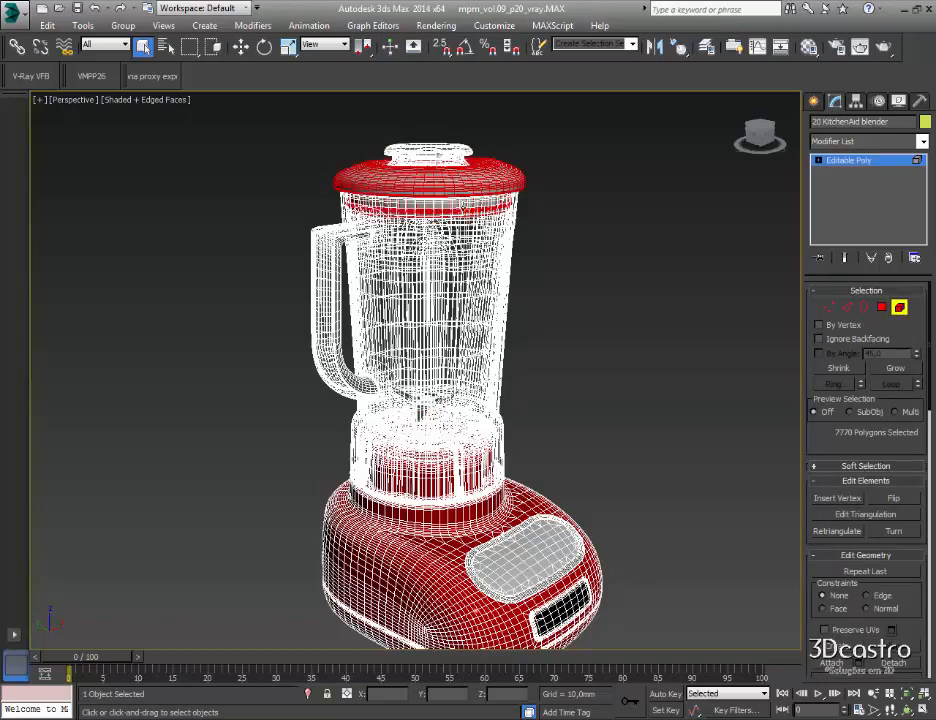
{"action": "left_click", "coordinate": [463, 205]}
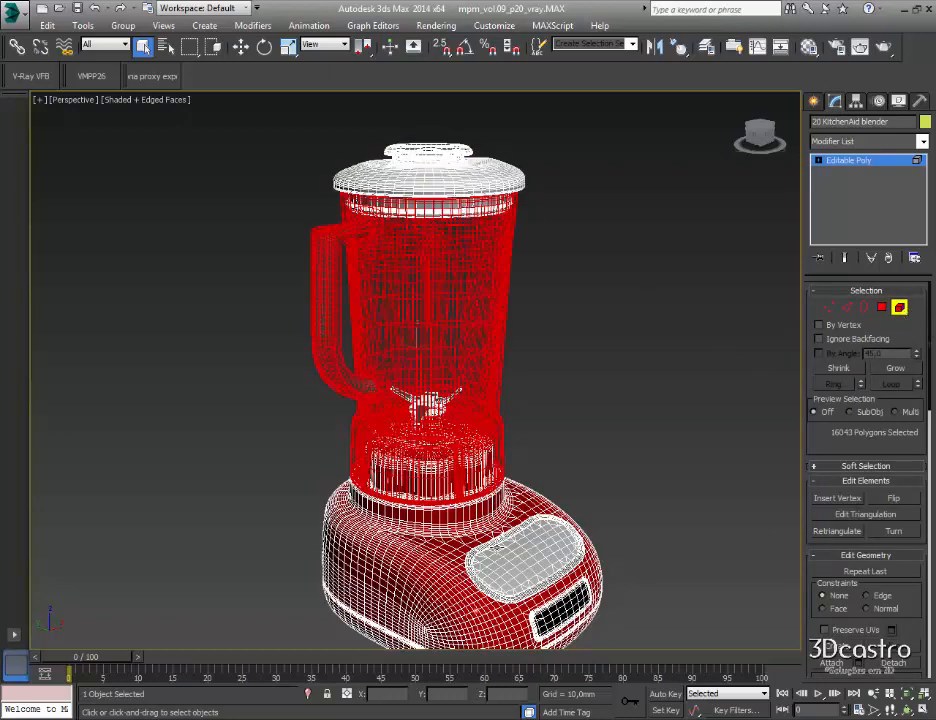
{"action": "left_click", "coordinate": [477, 516]}
{"action": "left_click", "coordinate": [499, 558]}
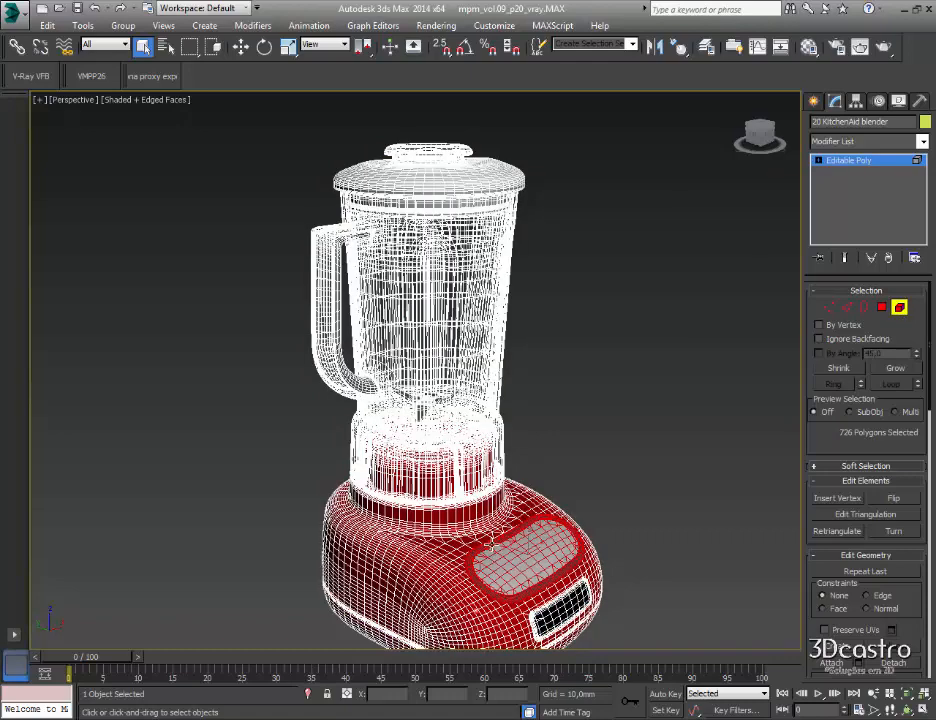
{"action": "left_click", "coordinate": [380, 620]}
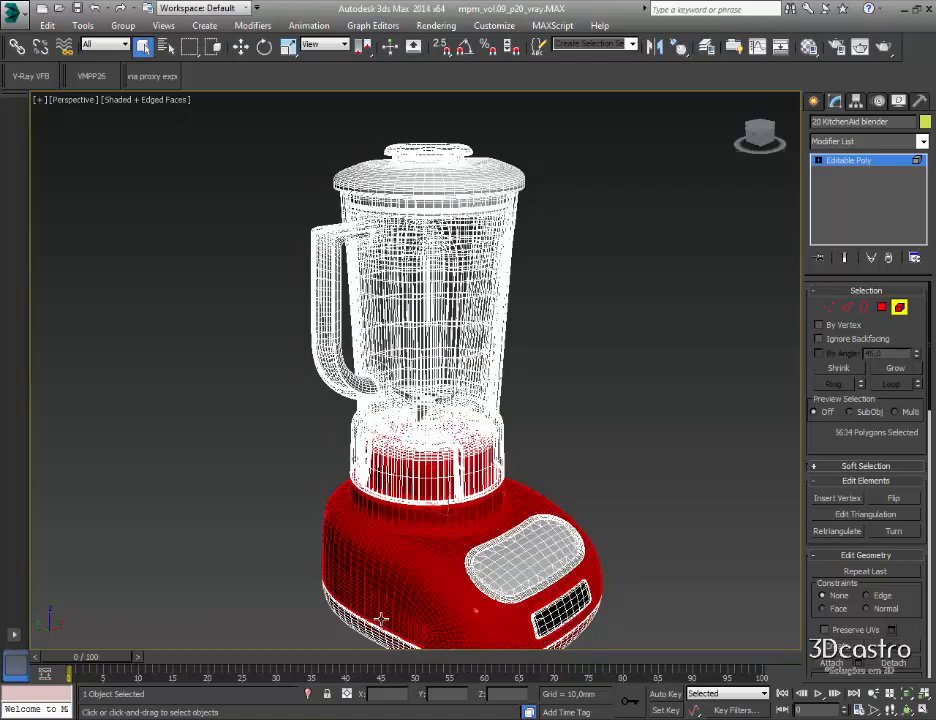
{"action": "left_click", "coordinate": [368, 629]}
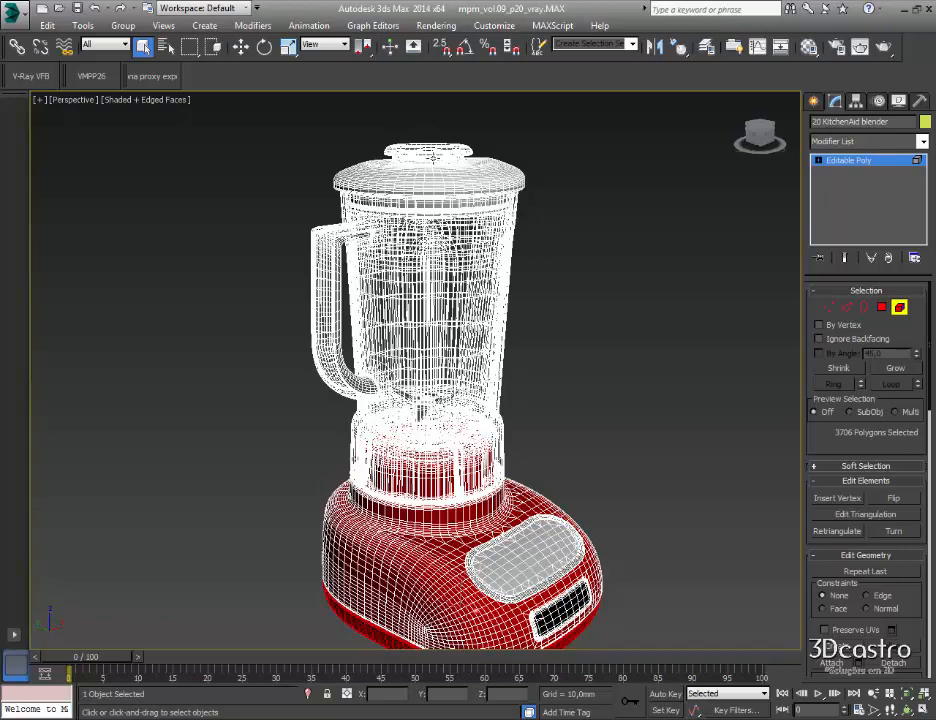
Select the lid's cap, the lid and the jug elements together.
{"action": "left_click", "coordinate": [433, 157]}
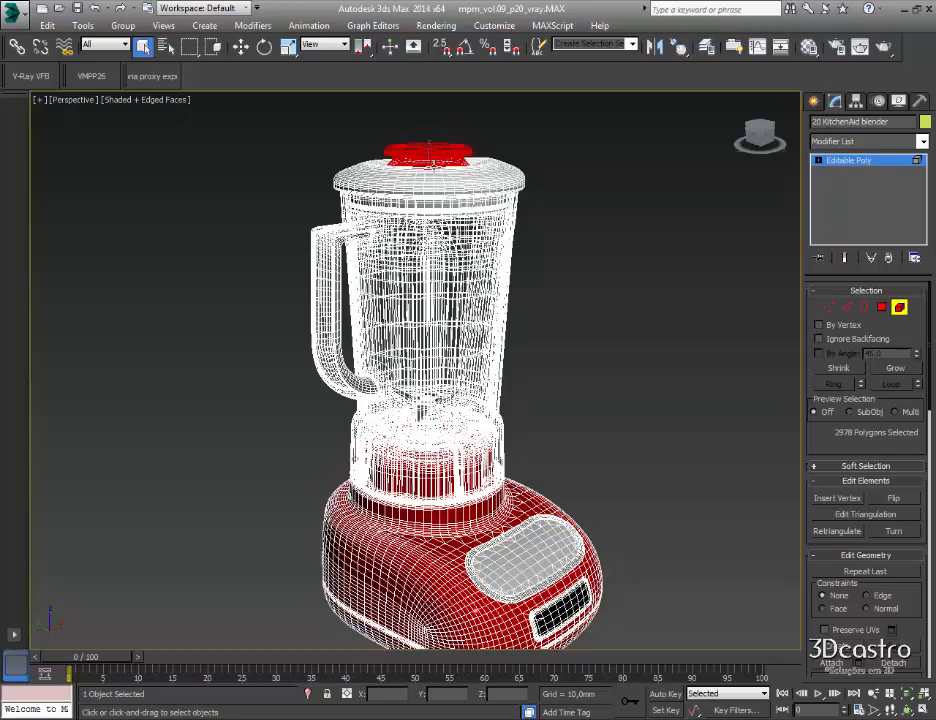
{"action": "left_click", "coordinate": [432, 190], "text": "ctrl"}
{"action": "left_click", "coordinate": [429, 228], "text": "ctrl"}
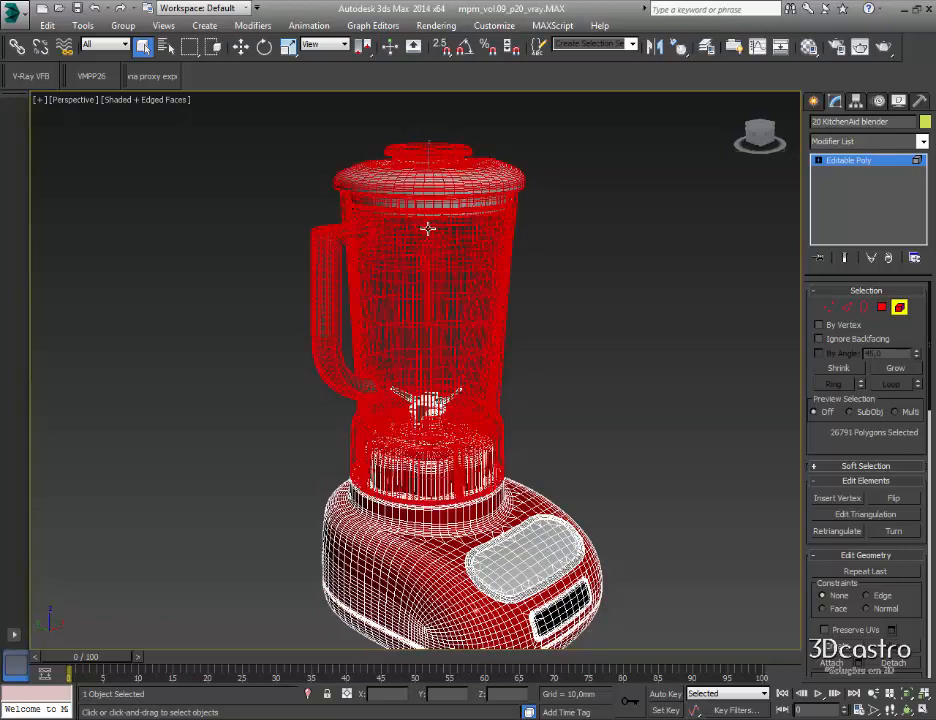
{"action": "middle_click_drag", "start_coordinate": [427, 229], "coordinate": [386, 231], "text": "alt"}
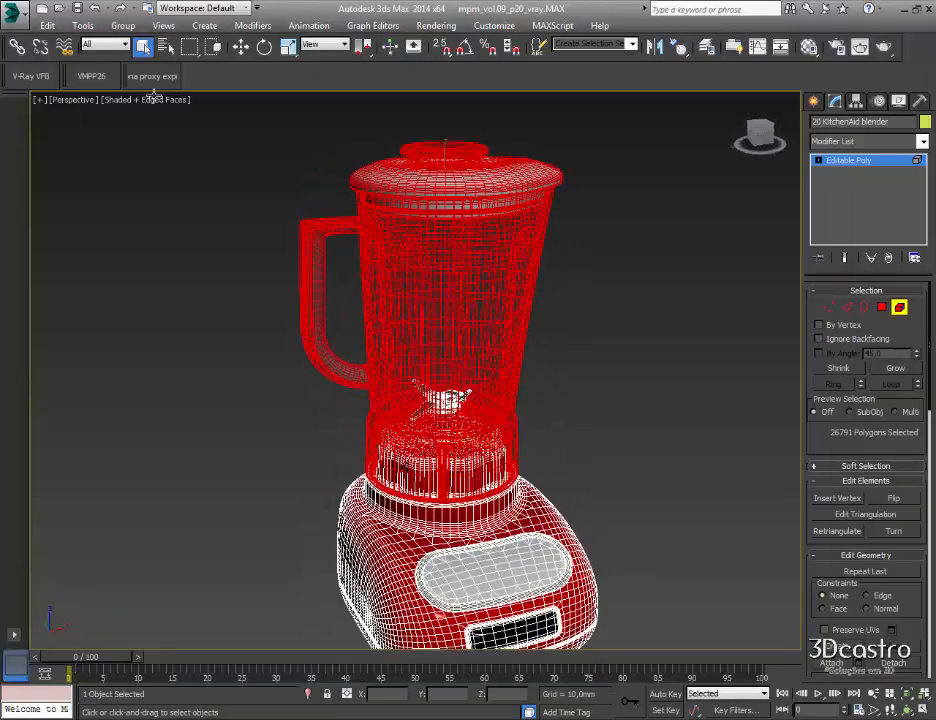
Start an Export Selected and delete the existing liquidificador file from the 00 folder.
{"action": "left_click", "coordinate": [14, 14]}
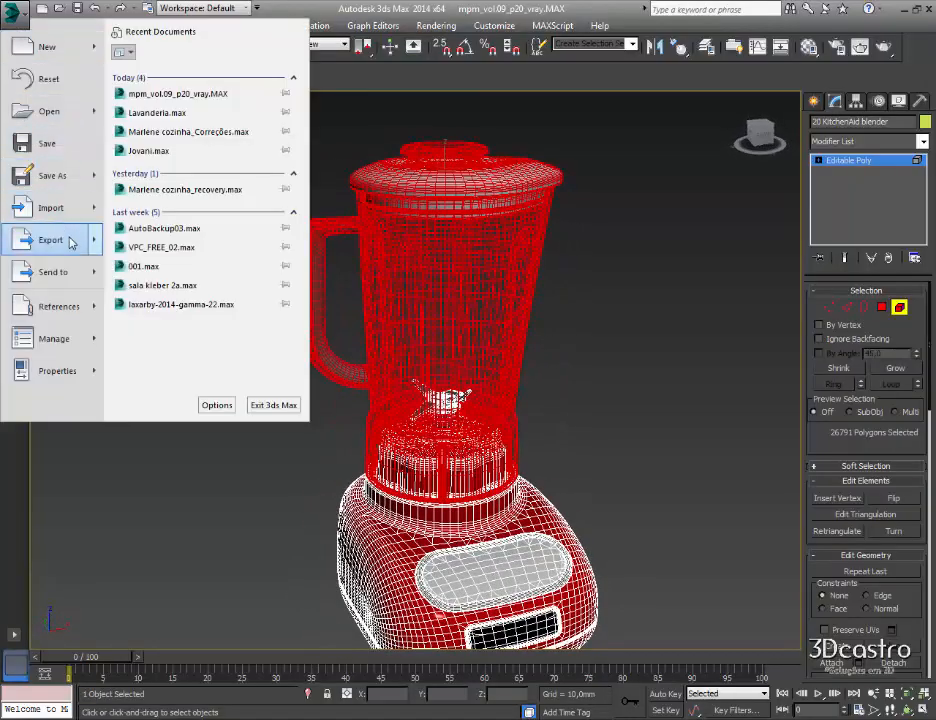
{"action": "mouse_move", "coordinate": [72, 244]}
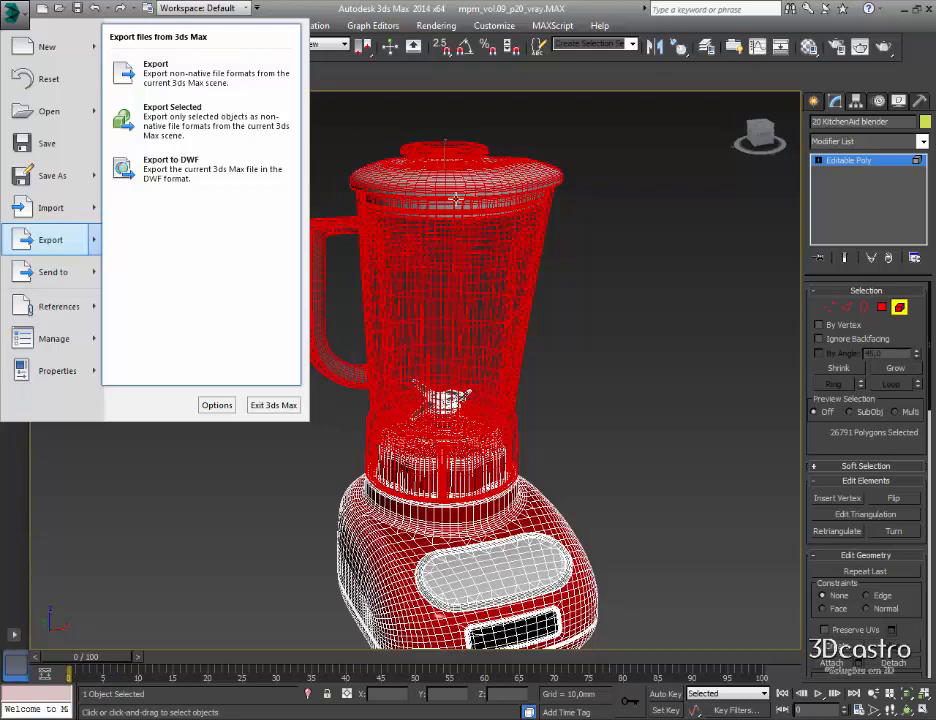
{"action": "left_click", "coordinate": [251, 120]}
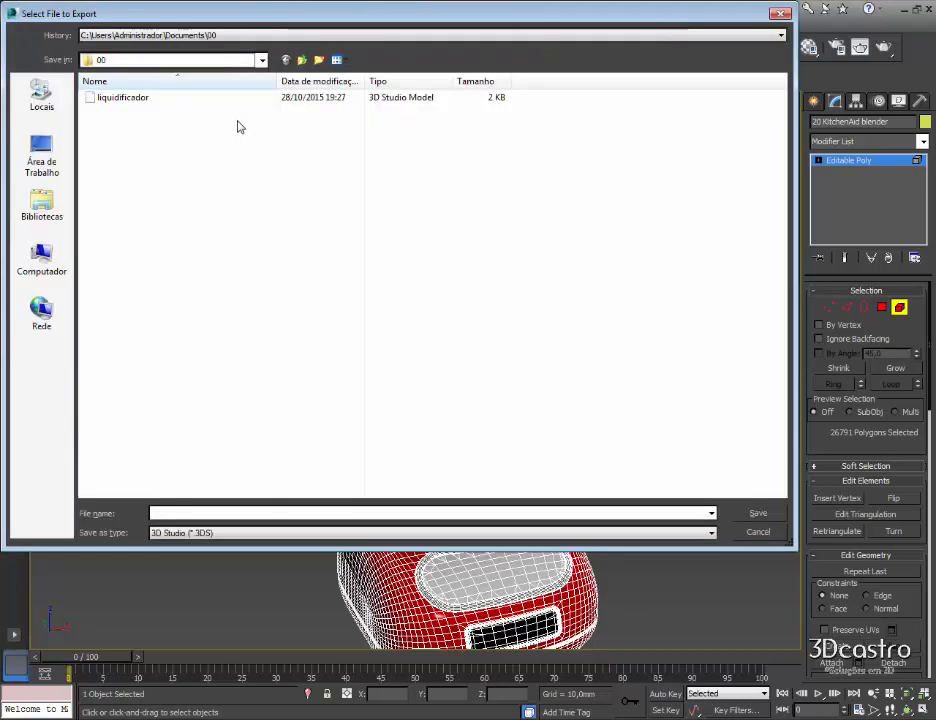
{"action": "left_click", "coordinate": [127, 101]}
{"action": "key", "text": "Delete"}
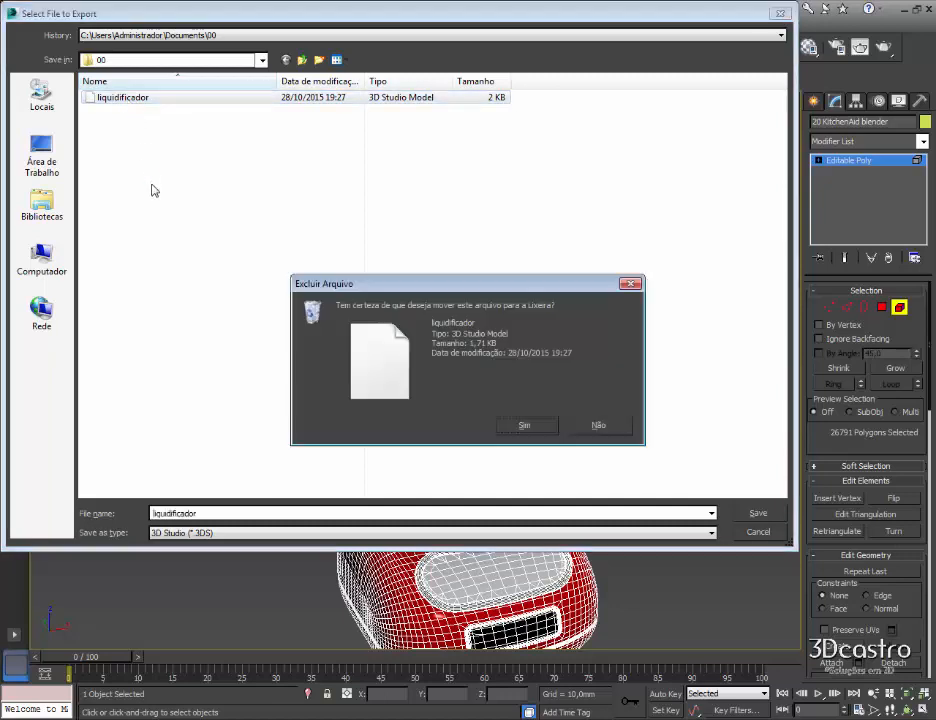
{"action": "left_click", "coordinate": [519, 426]}
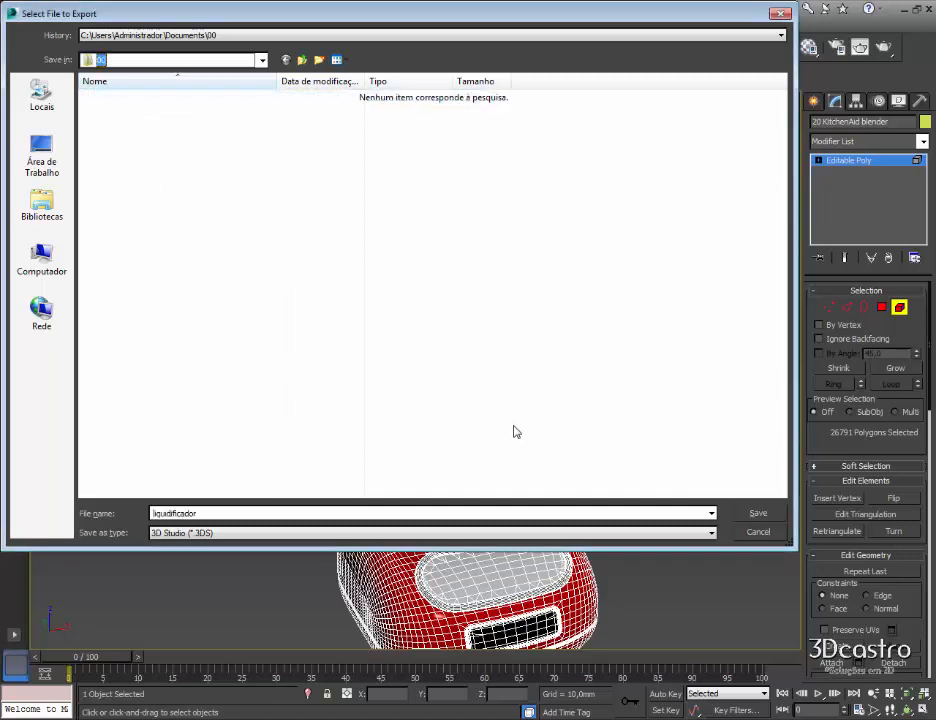
Try to export the selection as a 3D Studio file named Copo_liquidificador, preserving MAX's texture coordinates.
{"action": "double_click", "coordinate": [212, 513]}
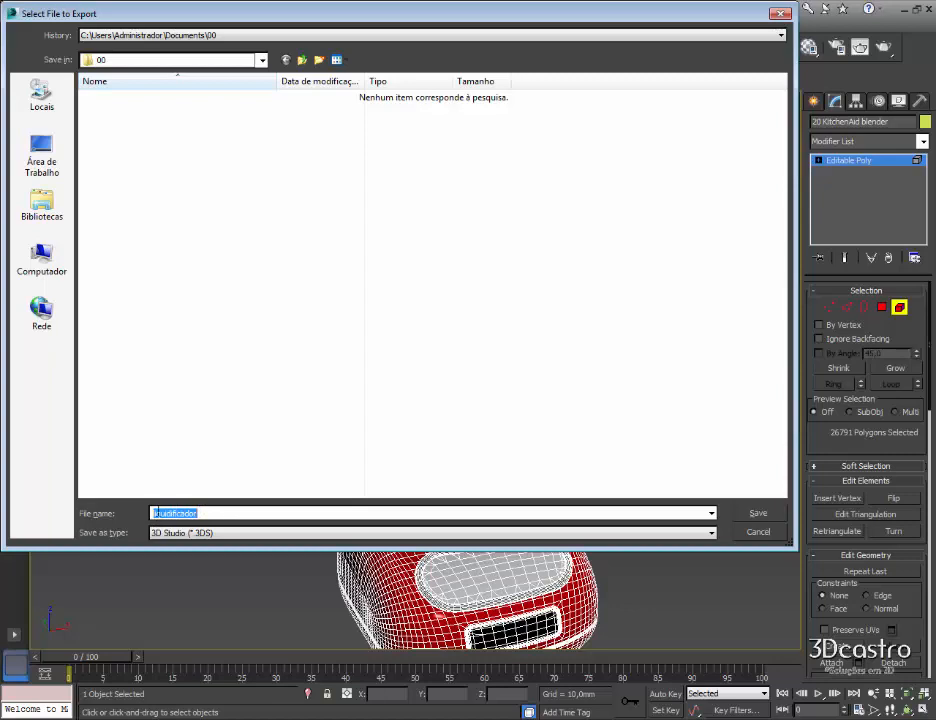
{"action": "left_click", "coordinate": [155, 512]}
{"action": "type", "text": "Copo_"}
{"action": "left_click", "coordinate": [760, 514]}
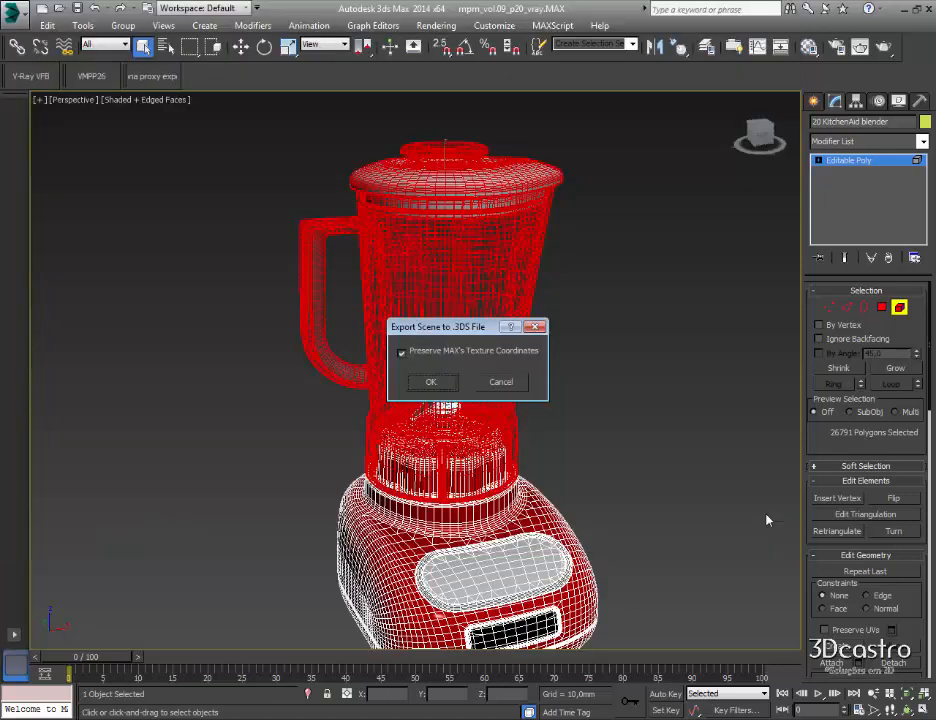
{"action": "left_click", "coordinate": [428, 382]}
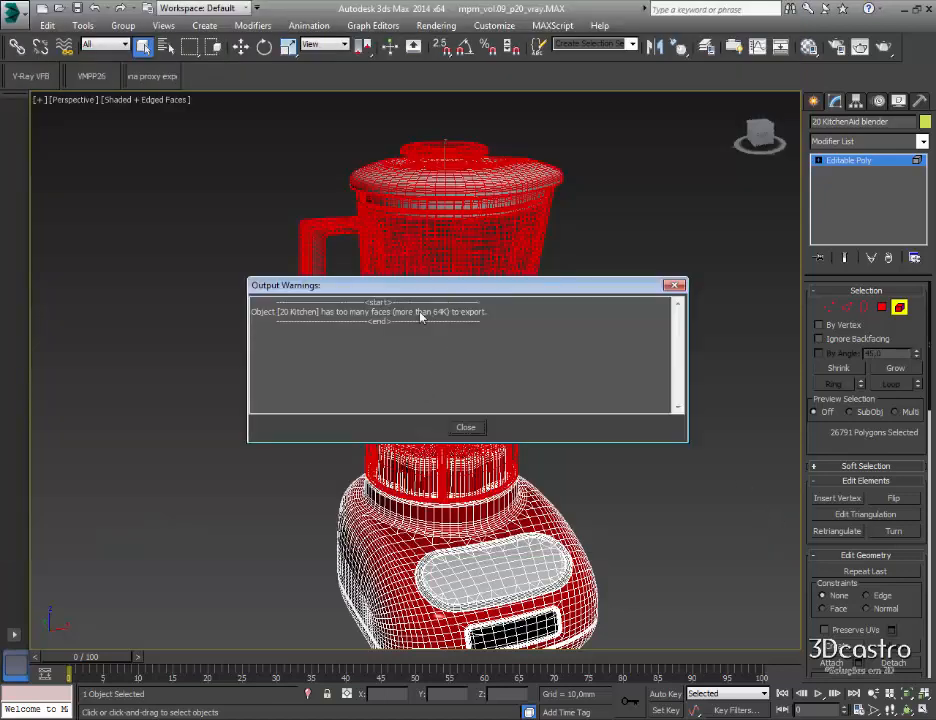
{"action": "left_click", "coordinate": [466, 427]}
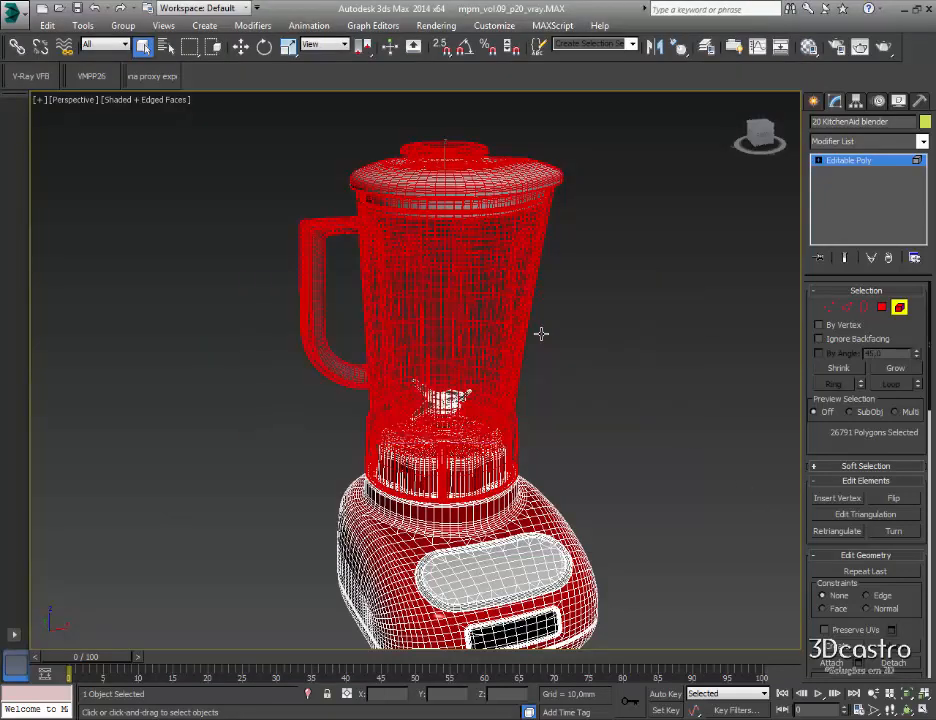
Replace the element selection with only the lid and its cap.
{"action": "left_click", "coordinate": [705, 203]}
{"action": "left_click", "coordinate": [419, 157]}
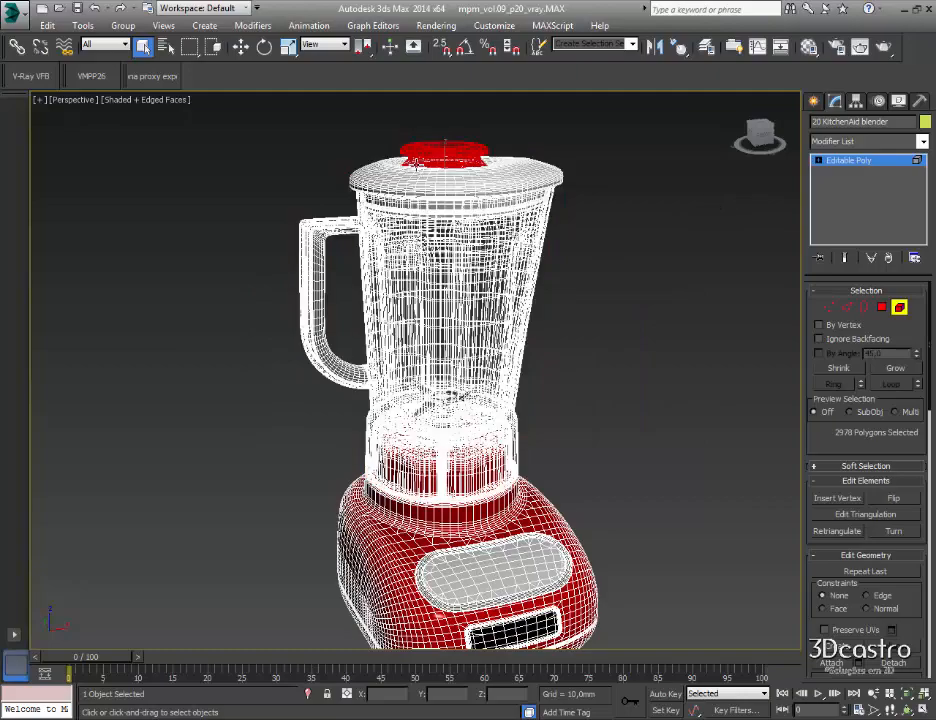
{"action": "left_click", "coordinate": [411, 175], "text": "ctrl"}
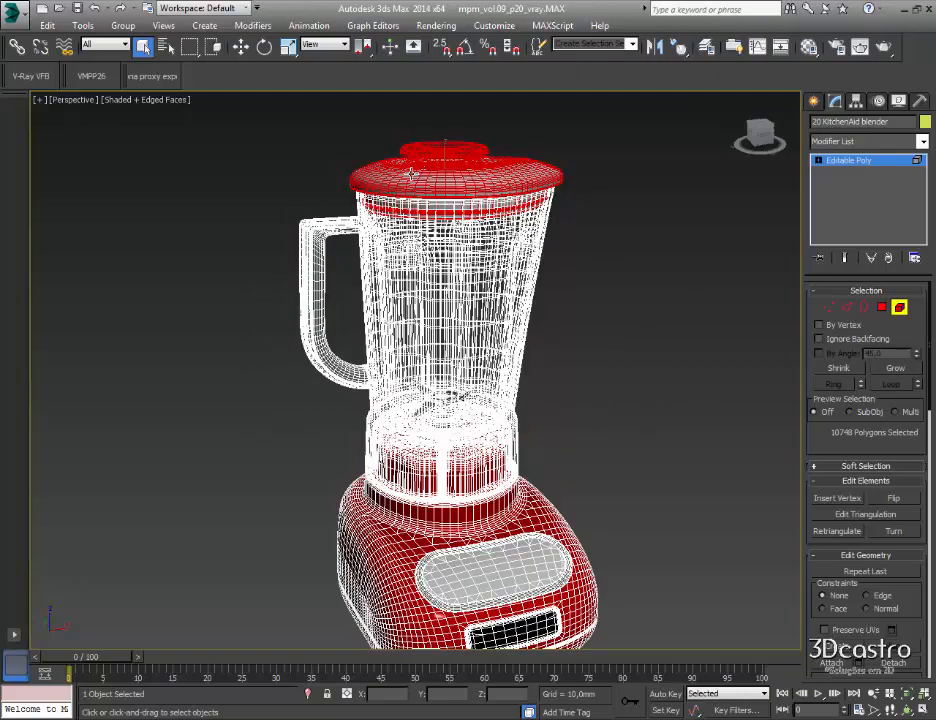
{"action": "mouse_move", "coordinate": [411, 174]}
{"action": "middle_mouse_down", "text": "alt"}
{"action": "mouse_move", "coordinate": [421, 220]}
{"action": "mouse_move", "coordinate": [465, 300]}
{"action": "mouse_move", "coordinate": [413, 184]}
{"action": "middle_mouse_up", "text": "alt"}
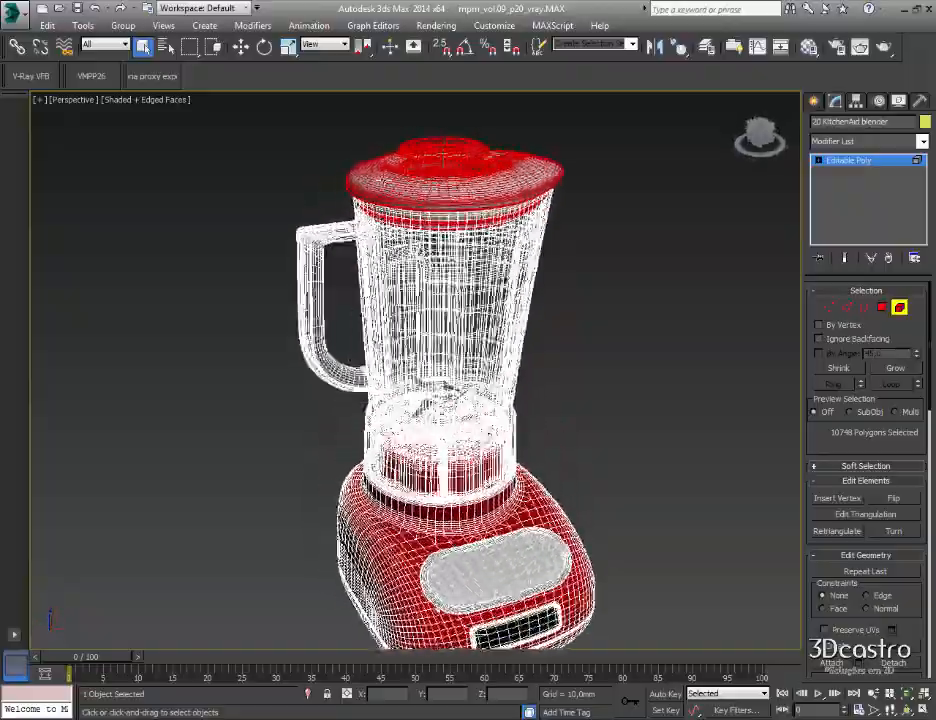
{"action": "middle_click_drag", "start_coordinate": [228, 185], "coordinate": [355, 188], "text": "alt"}
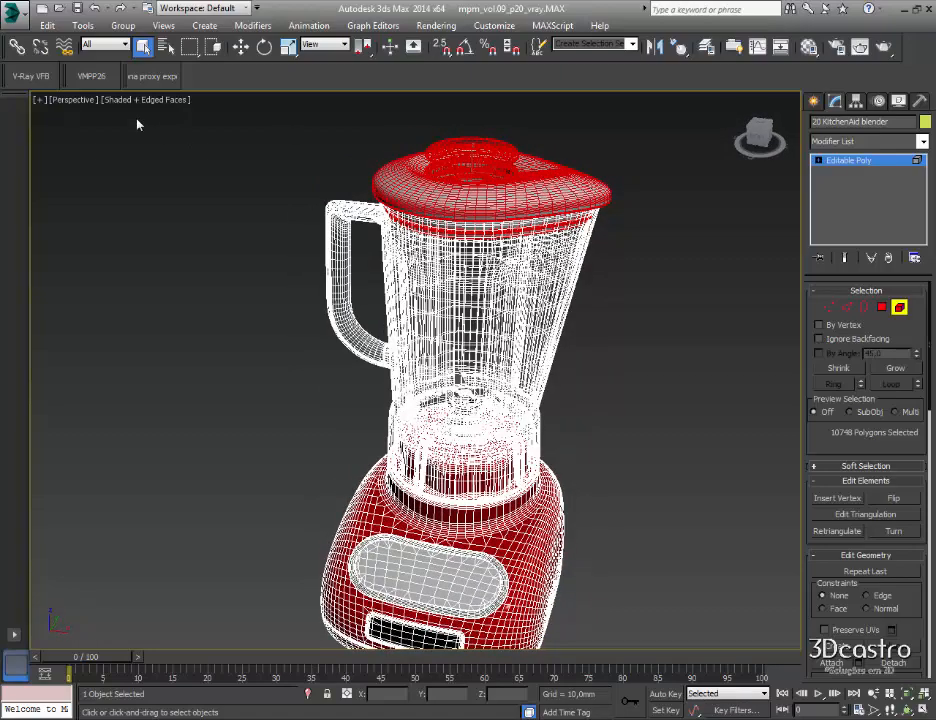
Try to export the selected lid elements as a 3D Studio file named tampa in the 00 folder, preserving MAX's texture coordinates.
{"action": "left_click", "coordinate": [18, 18]}
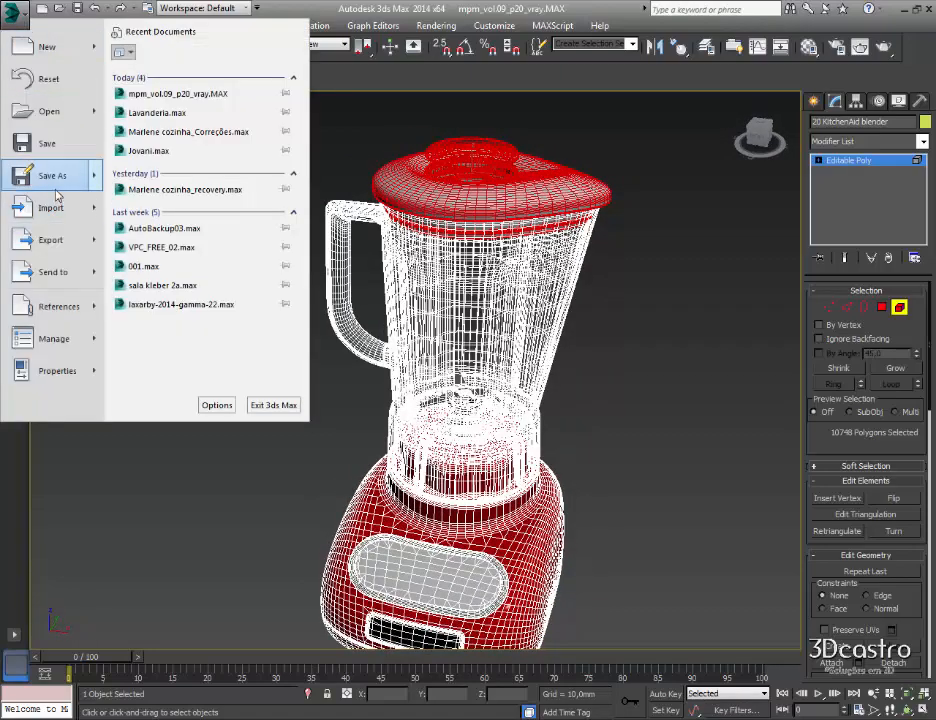
{"action": "left_click", "coordinate": [150, 115]}
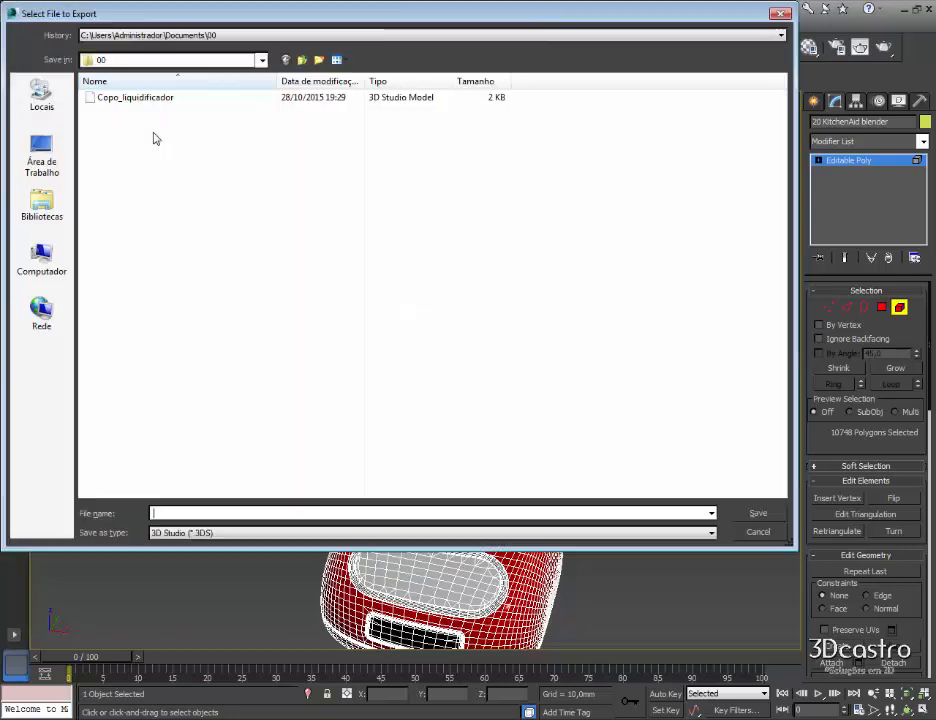
{"action": "left_click", "coordinate": [204, 513]}
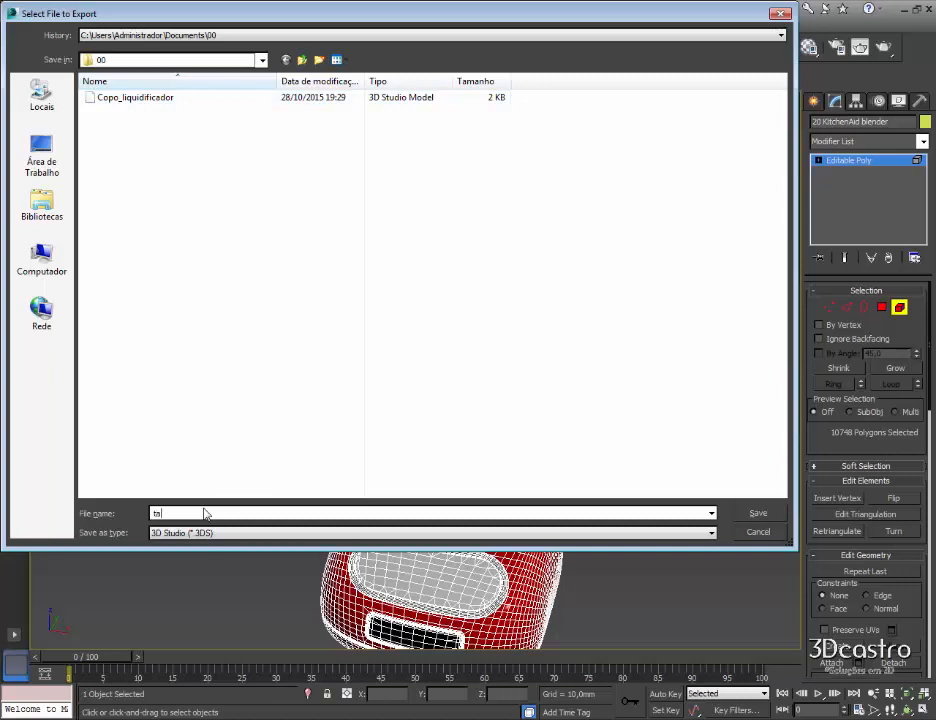
{"action": "type", "text": "tampa"}
{"action": "left_click", "coordinate": [759, 515]}
{"action": "left_click", "coordinate": [442, 389]}
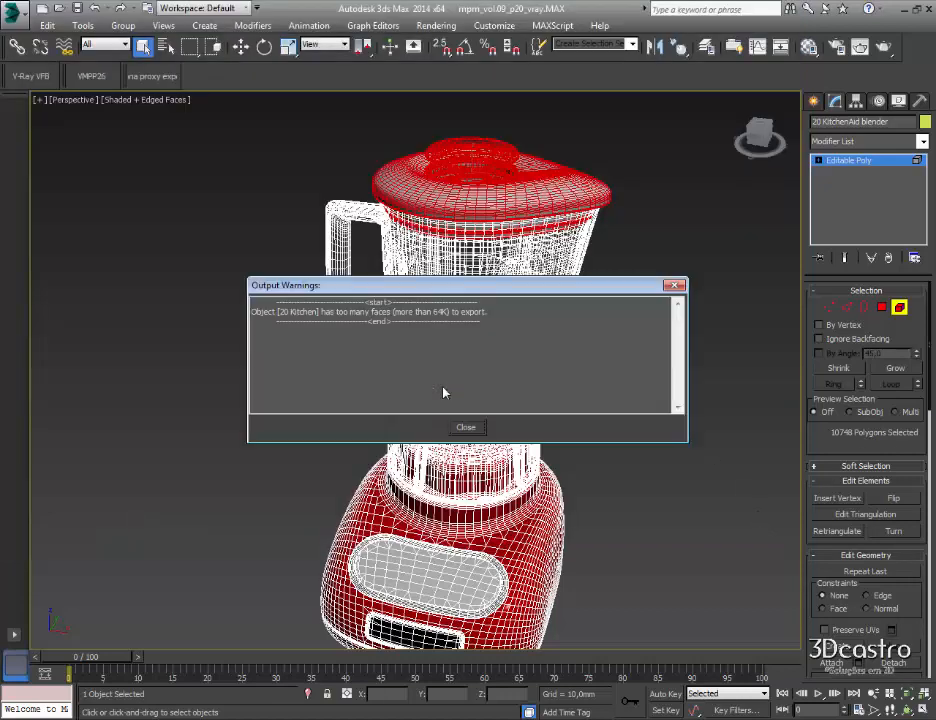
{"action": "left_click", "coordinate": [467, 428]}
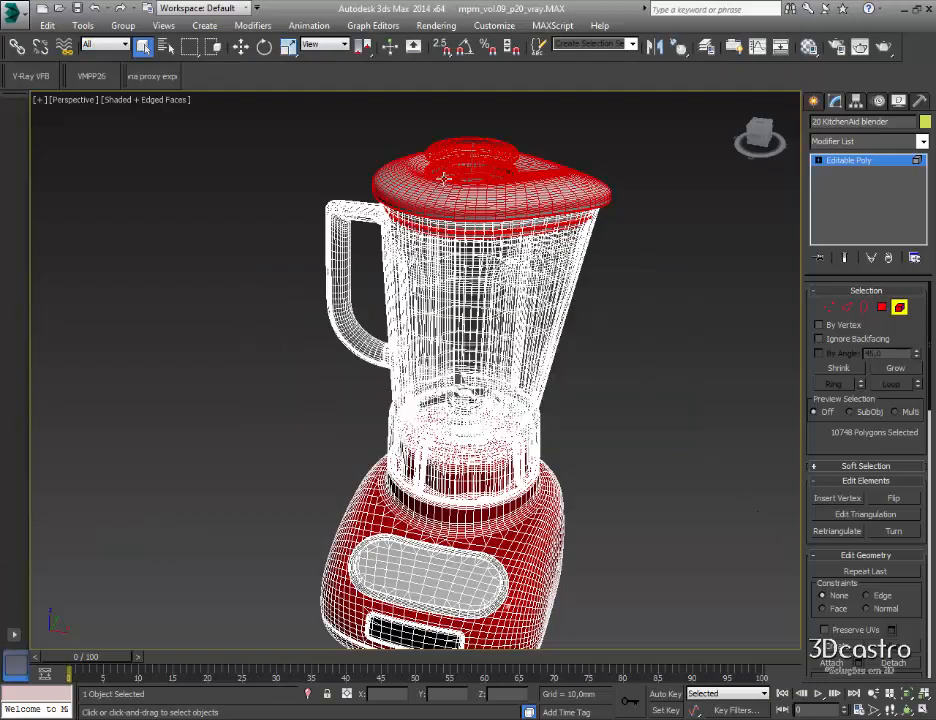
Examine the lid's mesh up close and undo the last element selection.
{"action": "middle_click_drag", "start_coordinate": [446, 171], "coordinate": [575, 245], "text": "alt"}
{"action": "scroll", "coordinate": [602, 251], "scroll_direction": "up", "scroll_amount": 4}
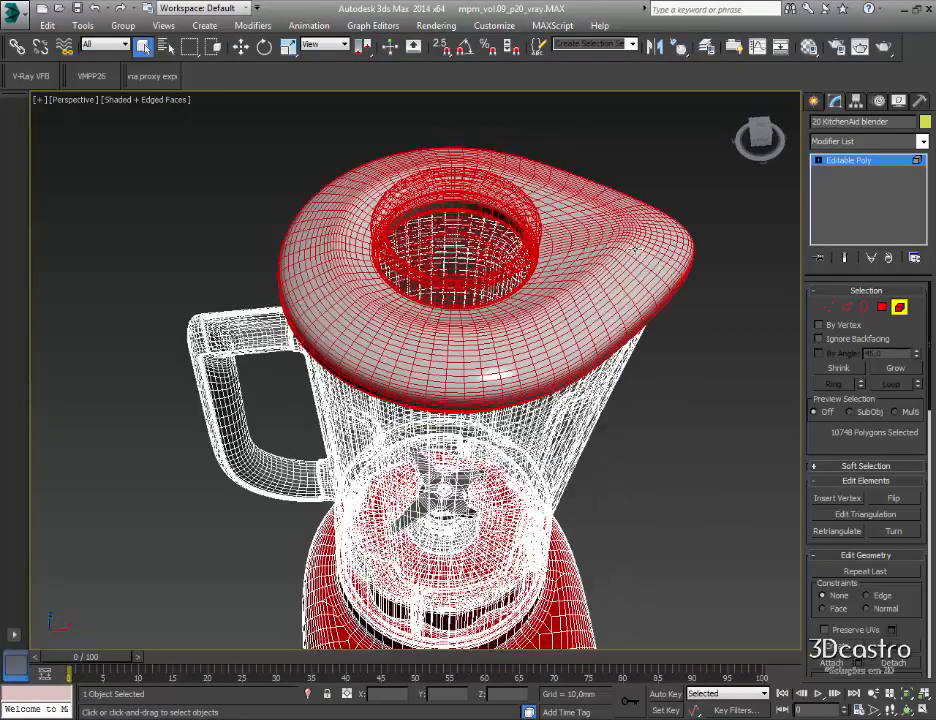
{"action": "scroll", "coordinate": [600, 265], "scroll_direction": "up", "scroll_amount": 5}
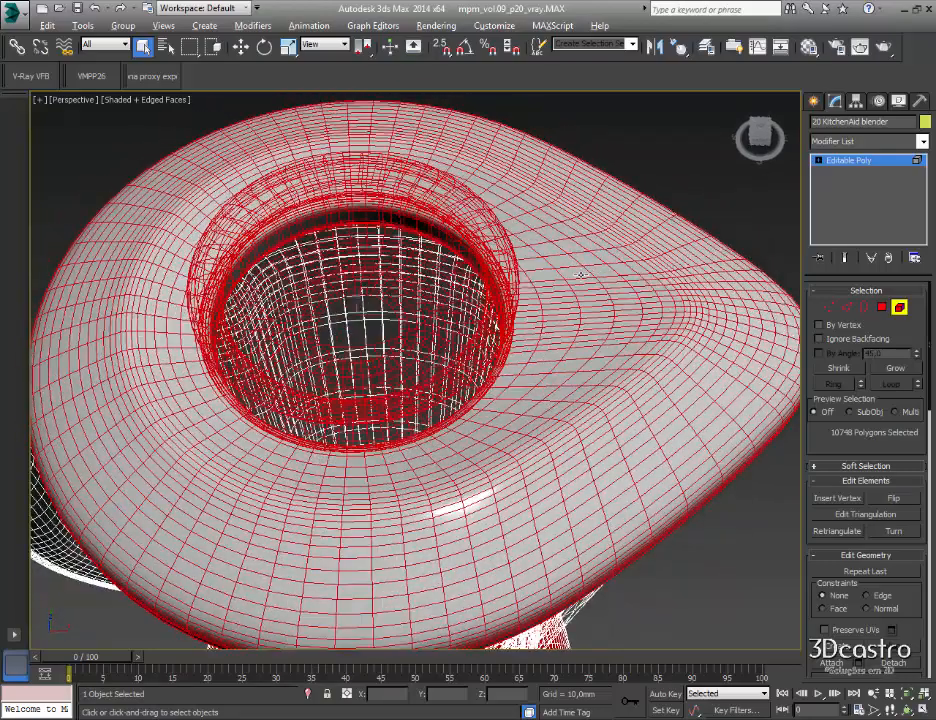
{"action": "scroll", "coordinate": [581, 273], "scroll_direction": "down", "scroll_amount": 5}
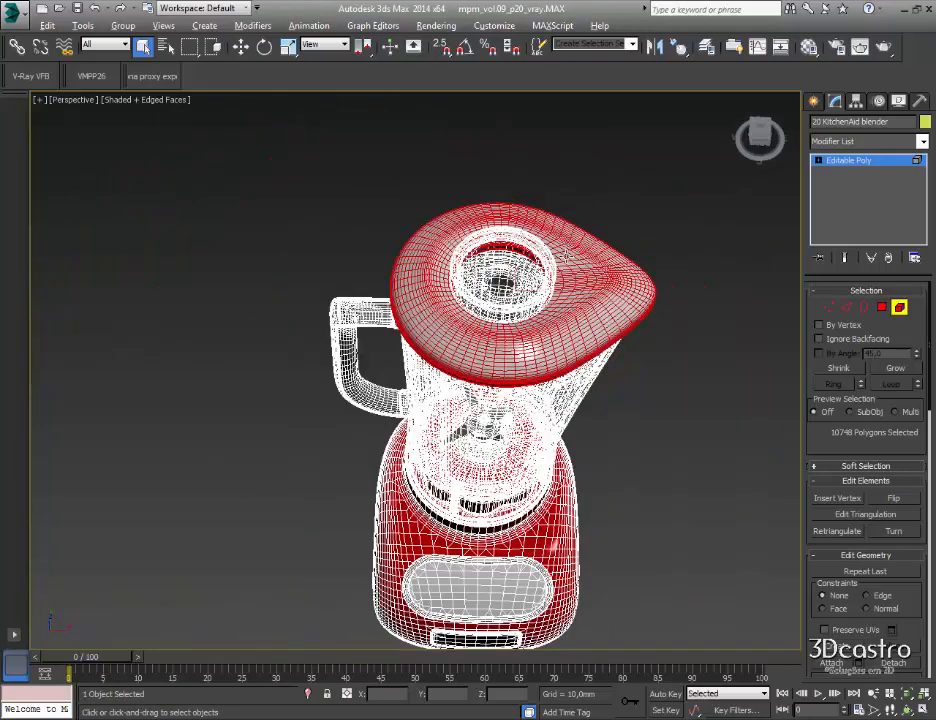
{"action": "scroll", "coordinate": [562, 242], "scroll_direction": "down", "scroll_amount": 2}
{"action": "scroll", "coordinate": [541, 209], "scroll_direction": "down", "scroll_amount": 2}
{"action": "key", "text": "ctrl+z"}
{"action": "middle_click_drag", "start_coordinate": [526, 196], "coordinate": [540, 212], "text": "alt"}
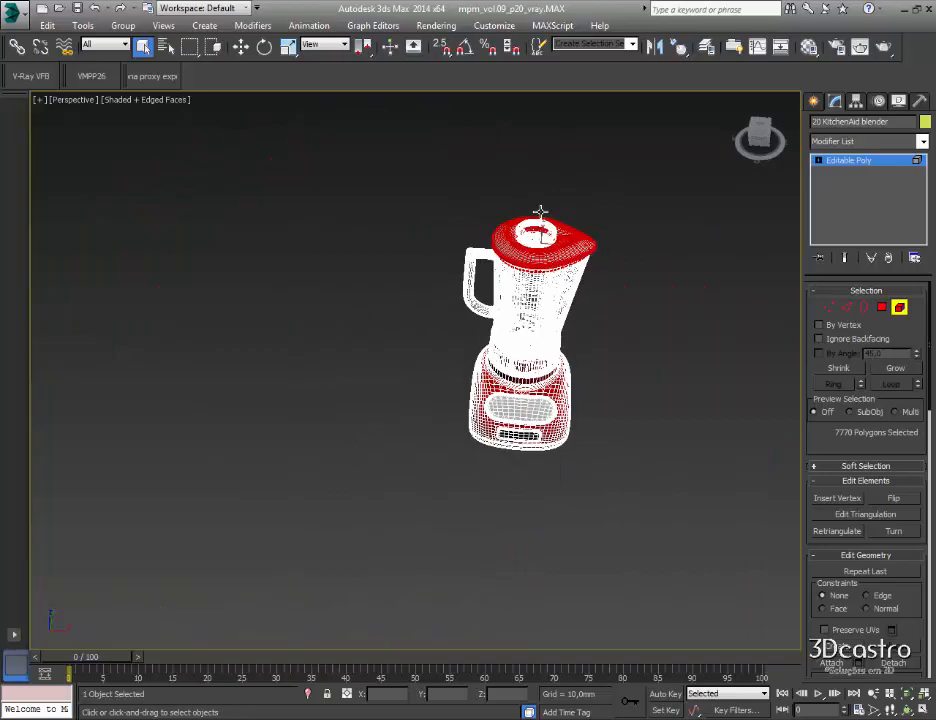
{"action": "scroll", "coordinate": [558, 244], "scroll_direction": "up", "scroll_amount": 2}
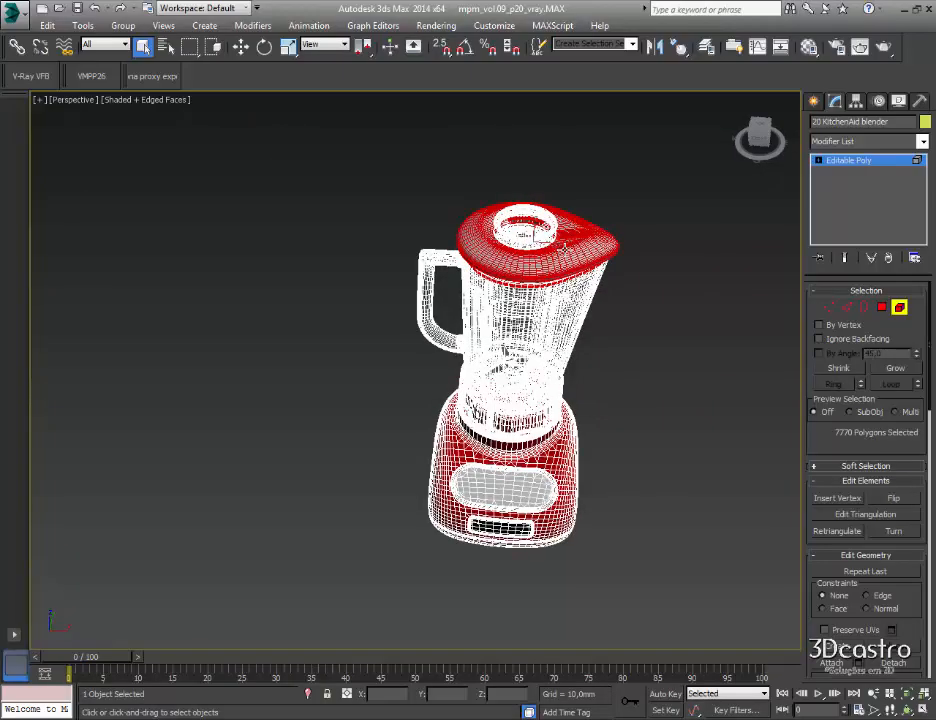
Add a ProOptimizer modifier to the whole blender and calculate its optimization statistics.
{"action": "scroll", "coordinate": [563, 246], "scroll_direction": "up", "scroll_amount": 3}
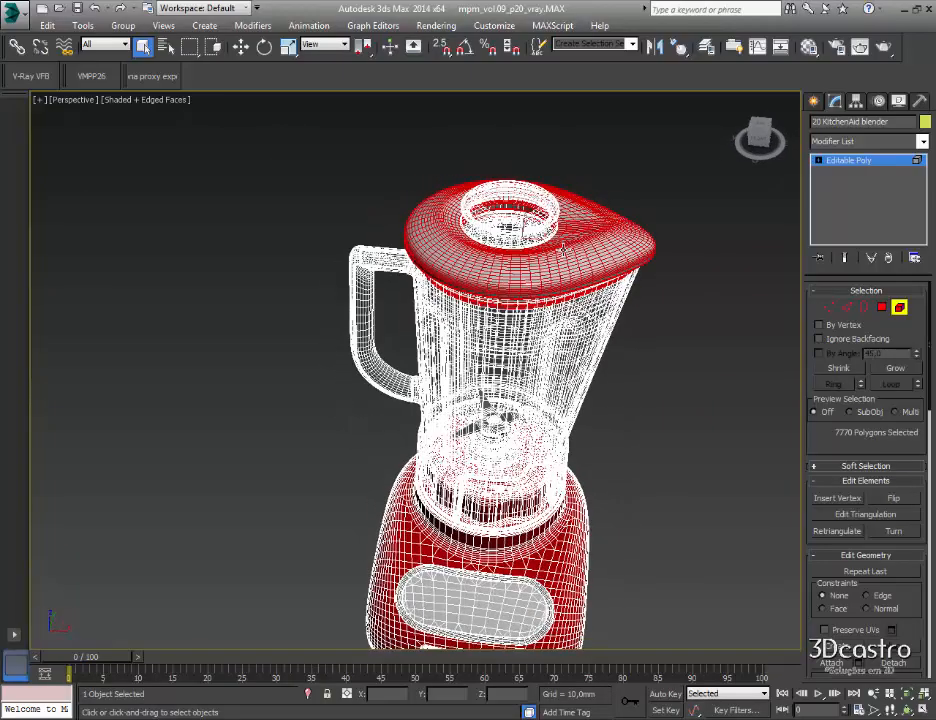
{"action": "left_click", "coordinate": [922, 143]}
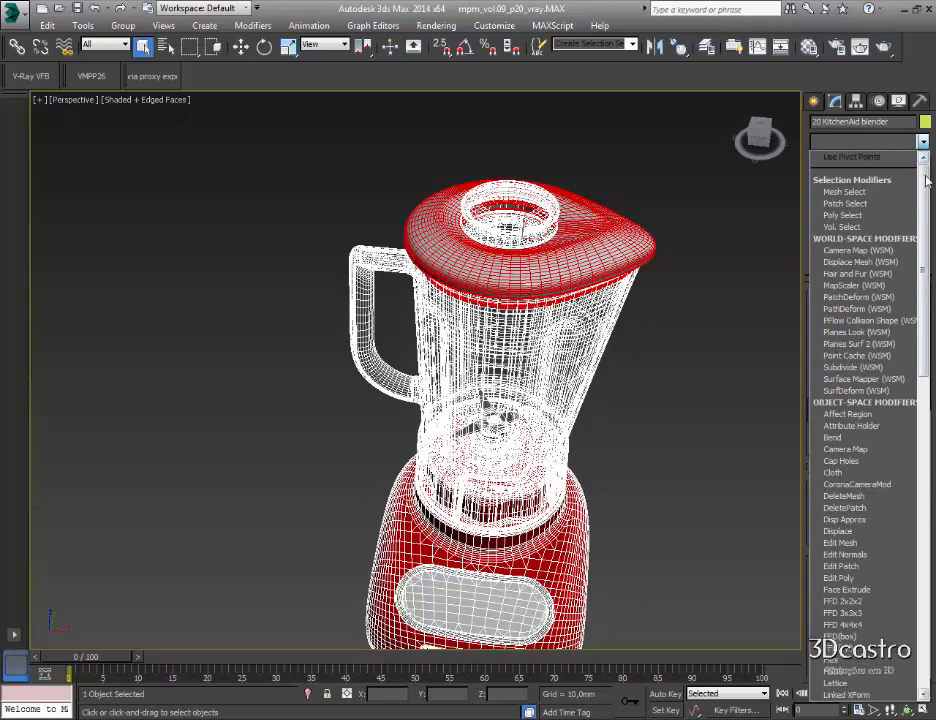
{"action": "left_click_drag", "start_coordinate": [927, 180], "coordinate": [930, 378]}
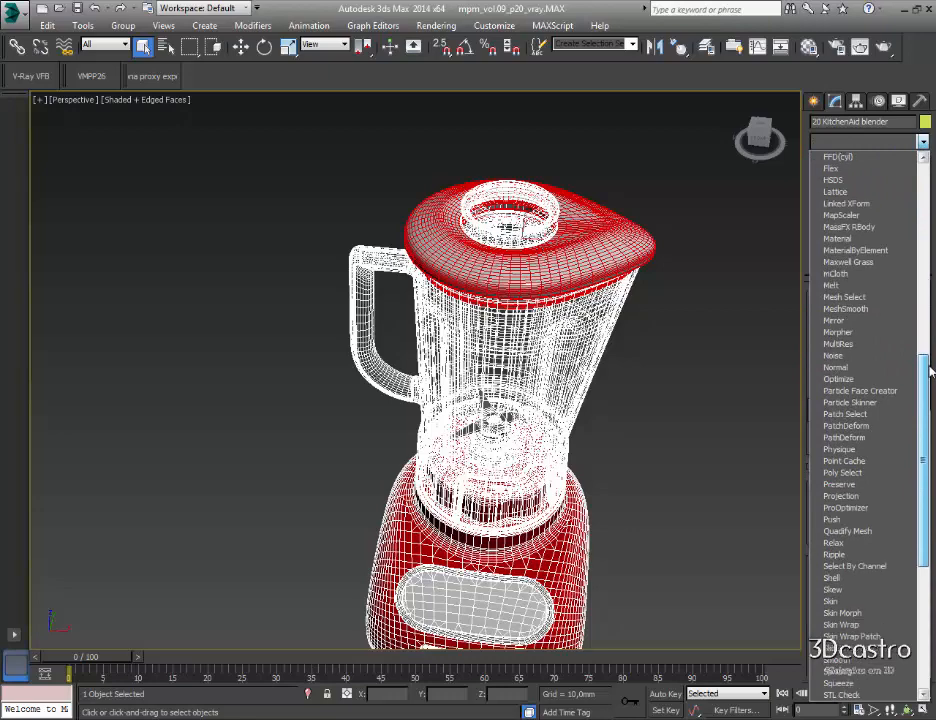
{"action": "left_click", "coordinate": [848, 508]}
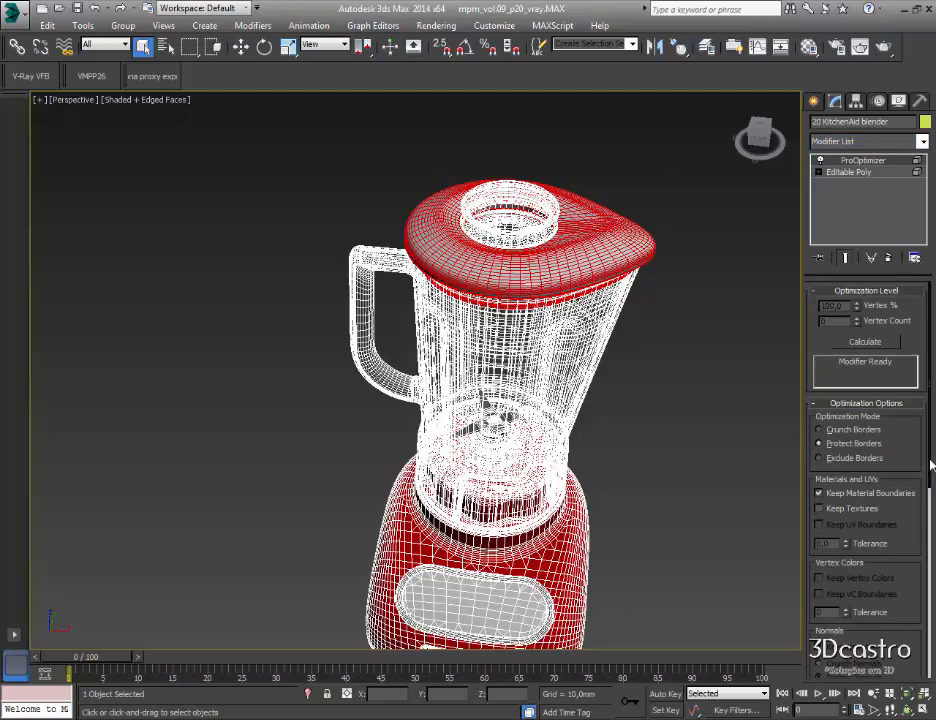
{"action": "mouse_move", "coordinate": [930, 464]}
{"action": "left_mouse_down"}
{"action": "mouse_move", "coordinate": [932, 485]}
{"action": "mouse_move", "coordinate": [934, 452]}
{"action": "left_mouse_up"}
{"action": "left_click", "coordinate": [866, 346]}
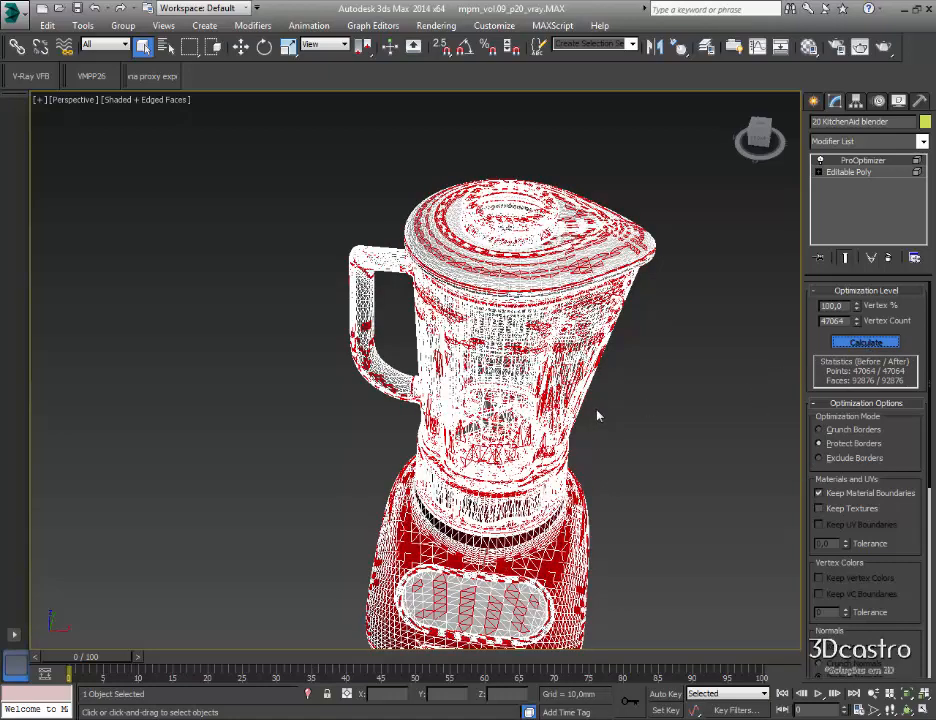
Inspect the blender's calculated mesh from several angles and set its ProOptimizer vertex percentage to 80.
{"action": "middle_click_drag", "start_coordinate": [518, 347], "coordinate": [600, 311], "text": "alt"}
{"action": "left_click", "coordinate": [615, 412]}
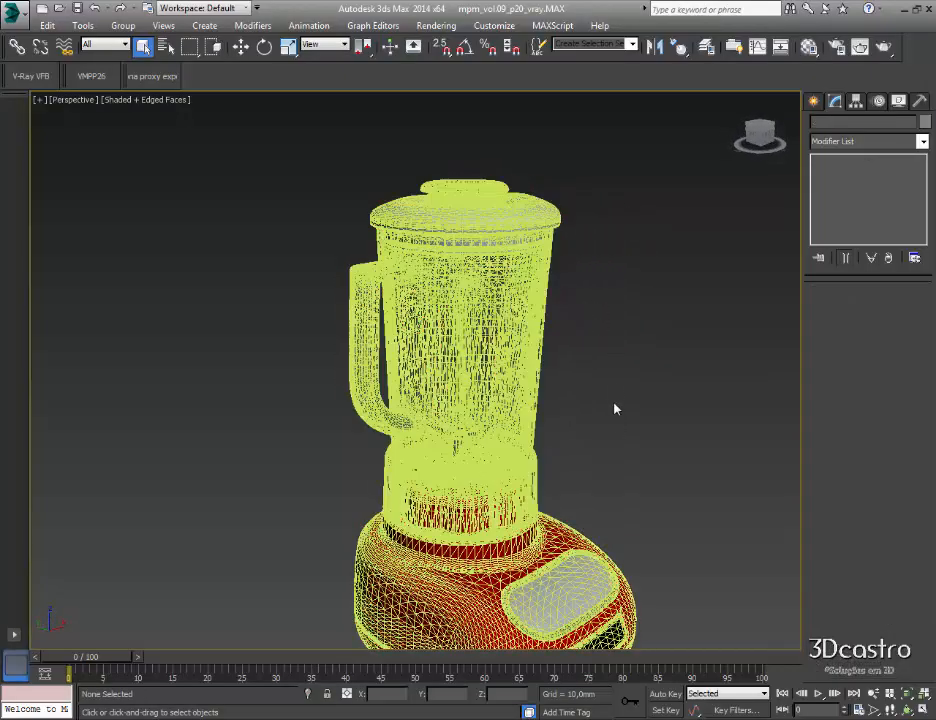
{"action": "scroll", "coordinate": [607, 371], "scroll_direction": "up", "scroll_amount": 3}
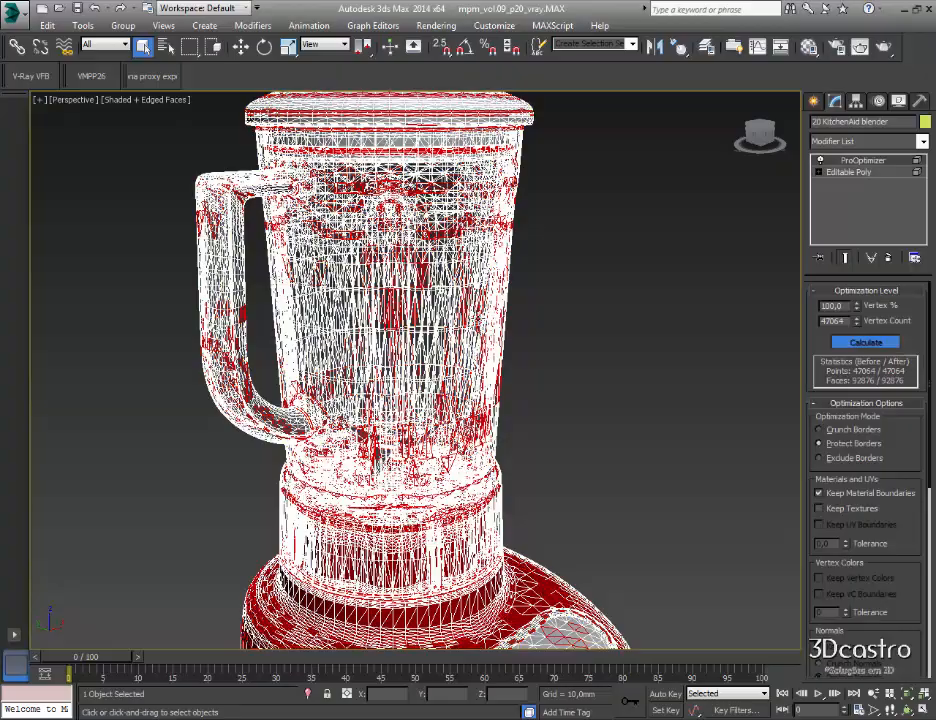
{"action": "scroll", "coordinate": [415, 370], "scroll_direction": "down", "scroll_amount": 4}
{"action": "middle_click_drag", "start_coordinate": [415, 370], "coordinate": [375, 485], "text": "alt"}
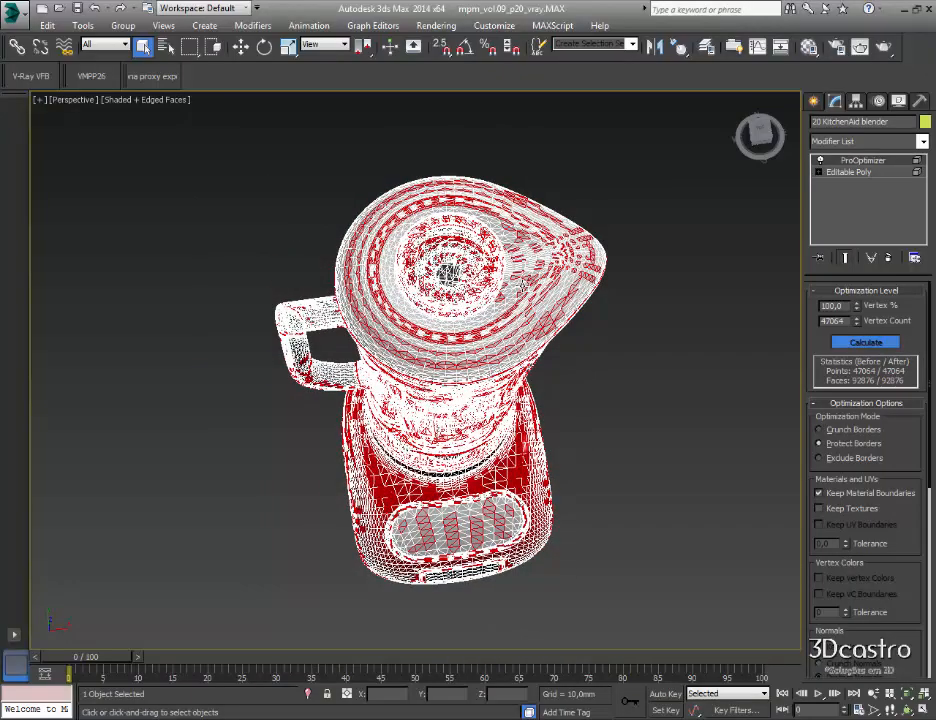
{"action": "middle_click_drag", "start_coordinate": [521, 284], "coordinate": [588, 206], "text": "alt"}
{"action": "middle_click_drag", "start_coordinate": [381, 409], "coordinate": [426, 366], "text": "alt"}
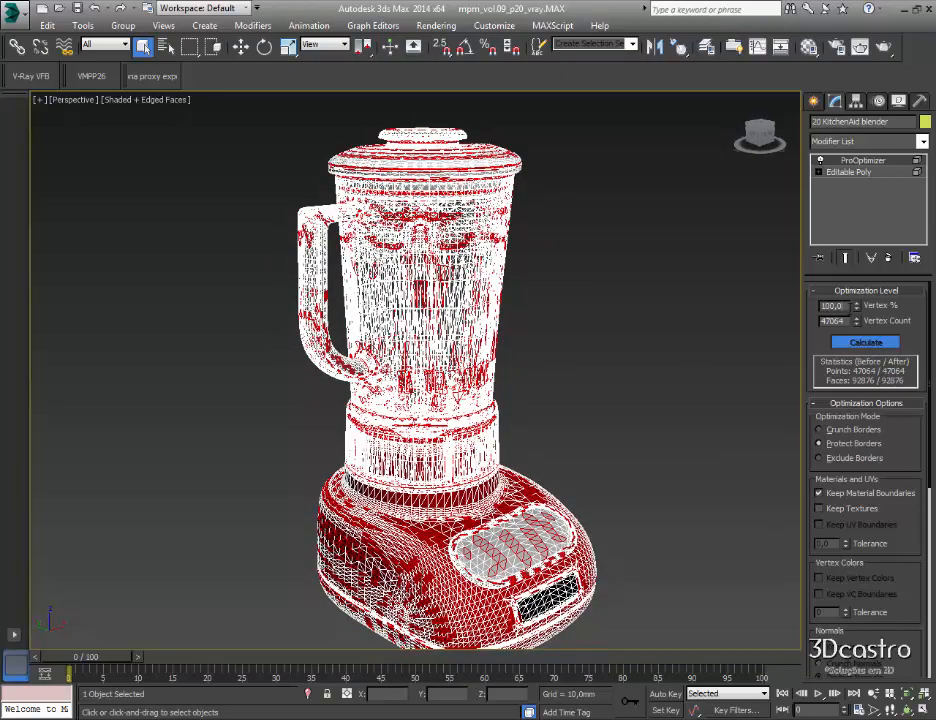
{"action": "double_click", "coordinate": [833, 305]}
{"action": "middle_click_drag", "start_coordinate": [577, 318], "coordinate": [548, 102], "text": "alt"}
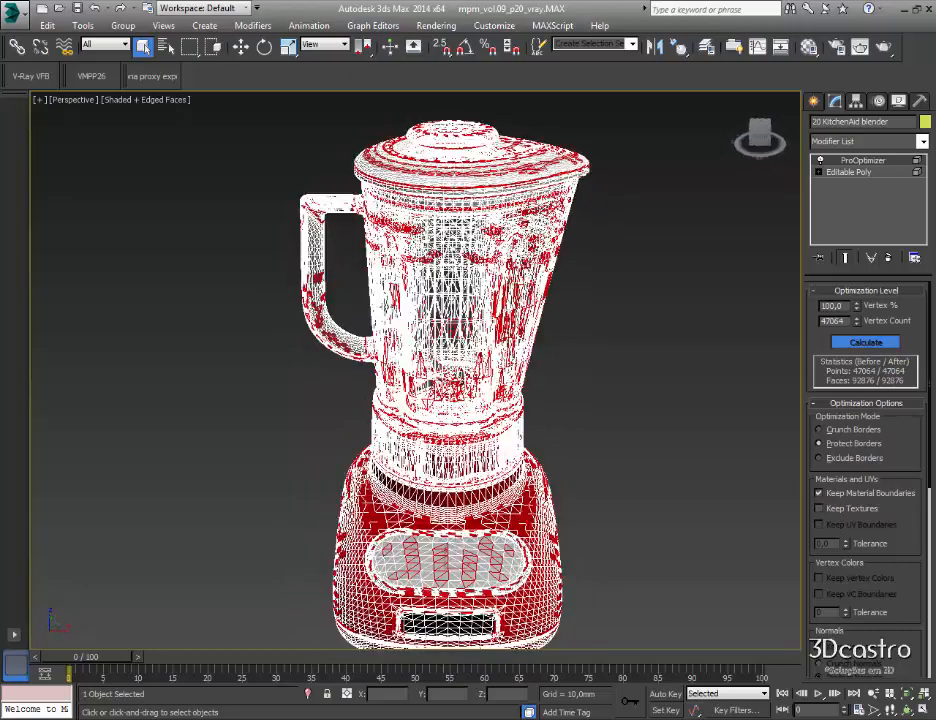
{"action": "key", "text": "ctrl+z"}
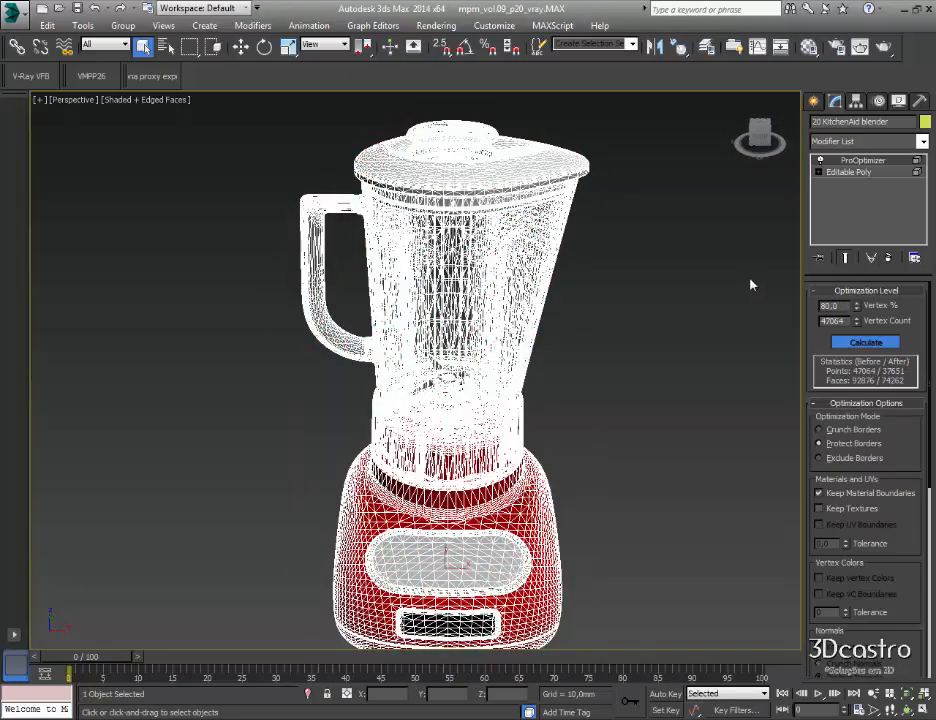
{"action": "middle_click_drag", "start_coordinate": [450, 330], "coordinate": [476, 352], "text": "alt"}
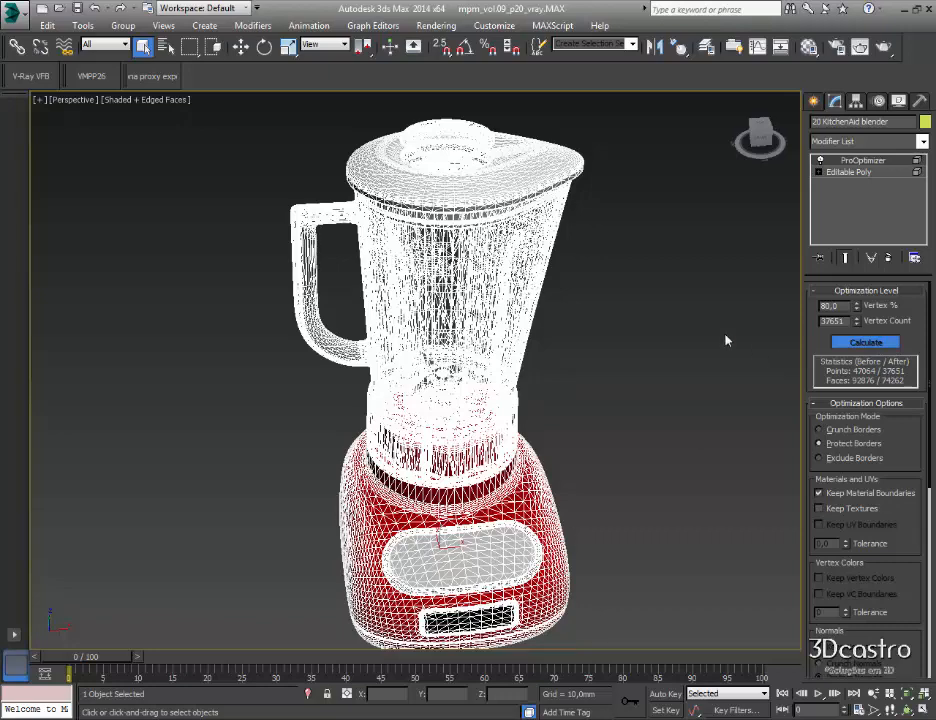
Return to the blender's Editable Poly level and select the cap, lid and glass jug elements together.
{"action": "left_click", "coordinate": [821, 103]}
{"action": "left_click", "coordinate": [852, 103]}
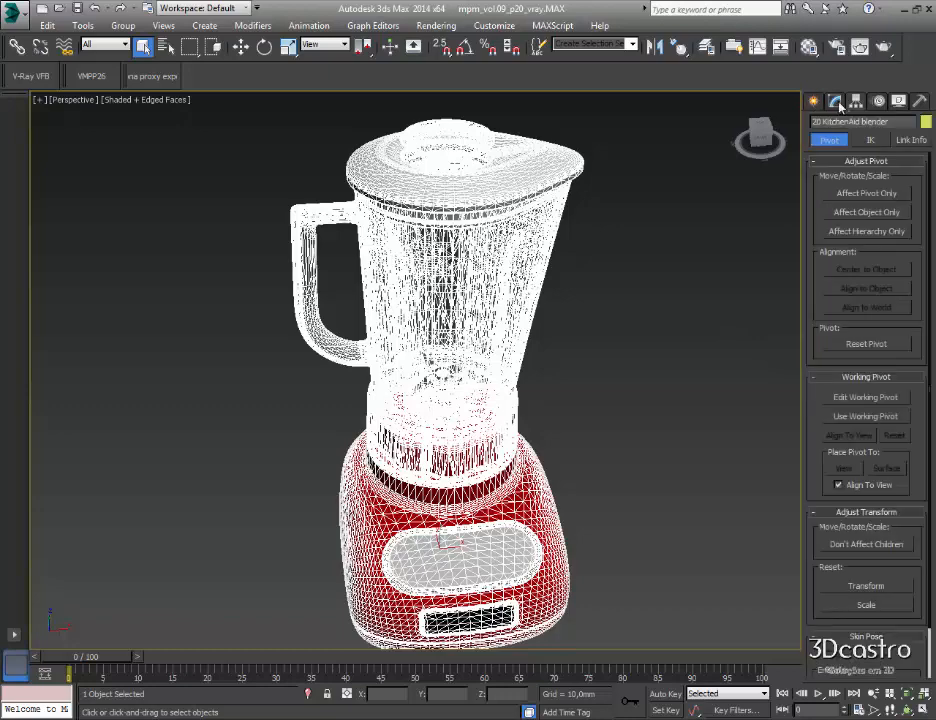
{"action": "left_click", "coordinate": [836, 102]}
{"action": "left_click", "coordinate": [855, 173]}
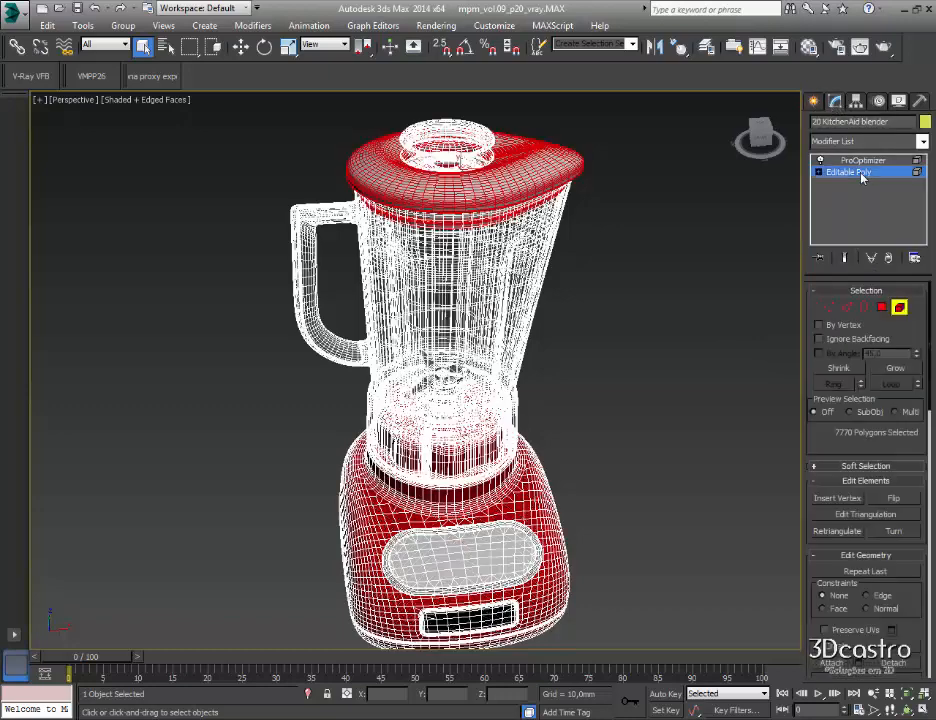
{"action": "left_click", "coordinate": [471, 156]}
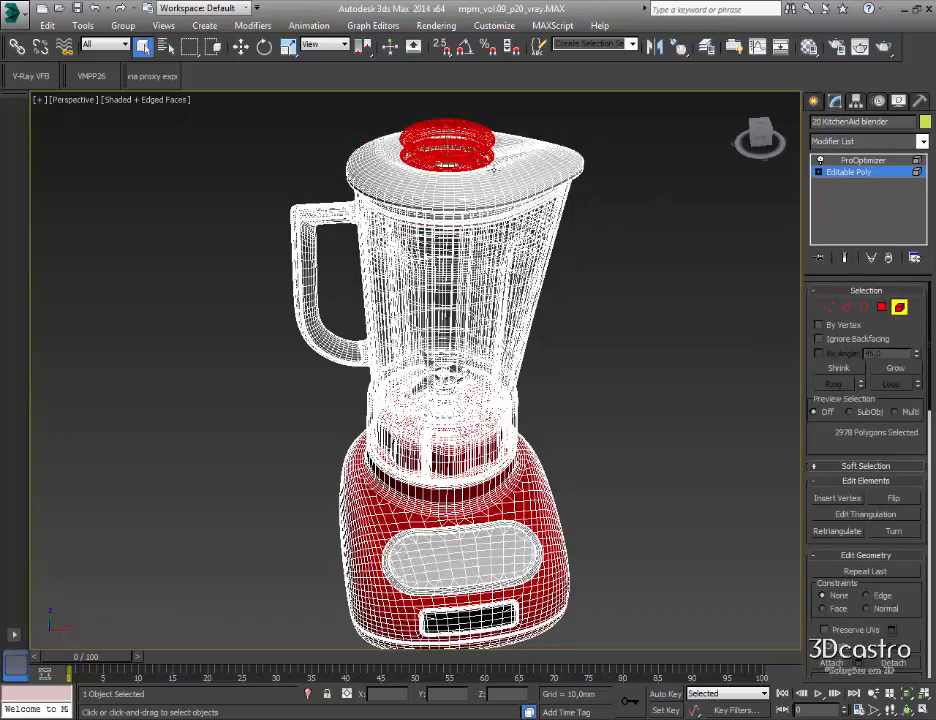
{"action": "left_click", "coordinate": [494, 170], "text": "ctrl"}
{"action": "left_click", "coordinate": [463, 243], "text": "ctrl"}
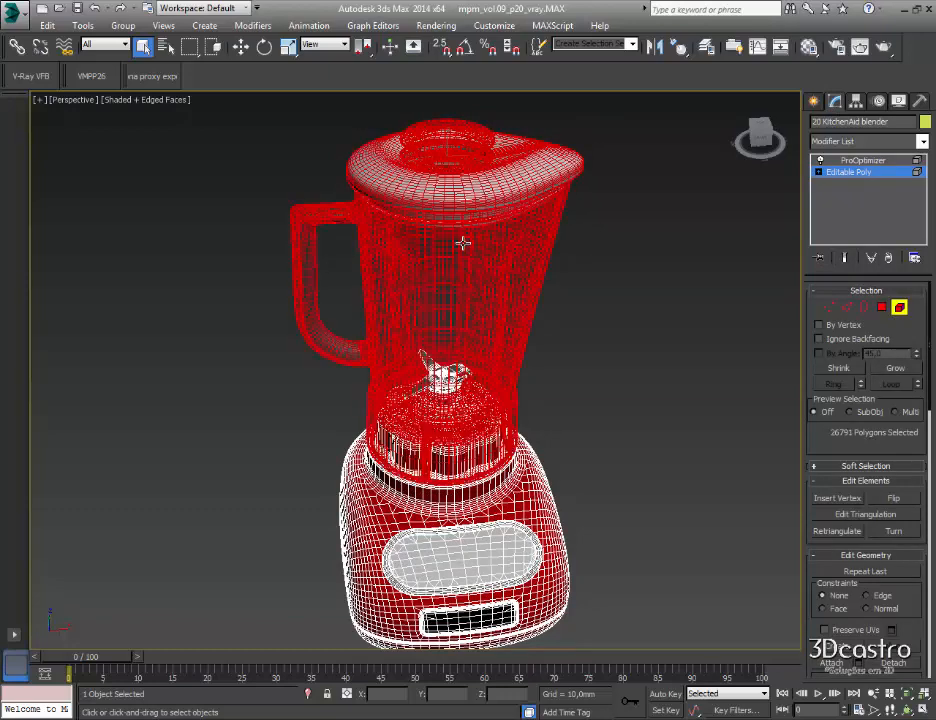
Detach the selected cap, lid and jug elements into a separate object, keeping the default name.
{"action": "right_click", "coordinate": [463, 243]}
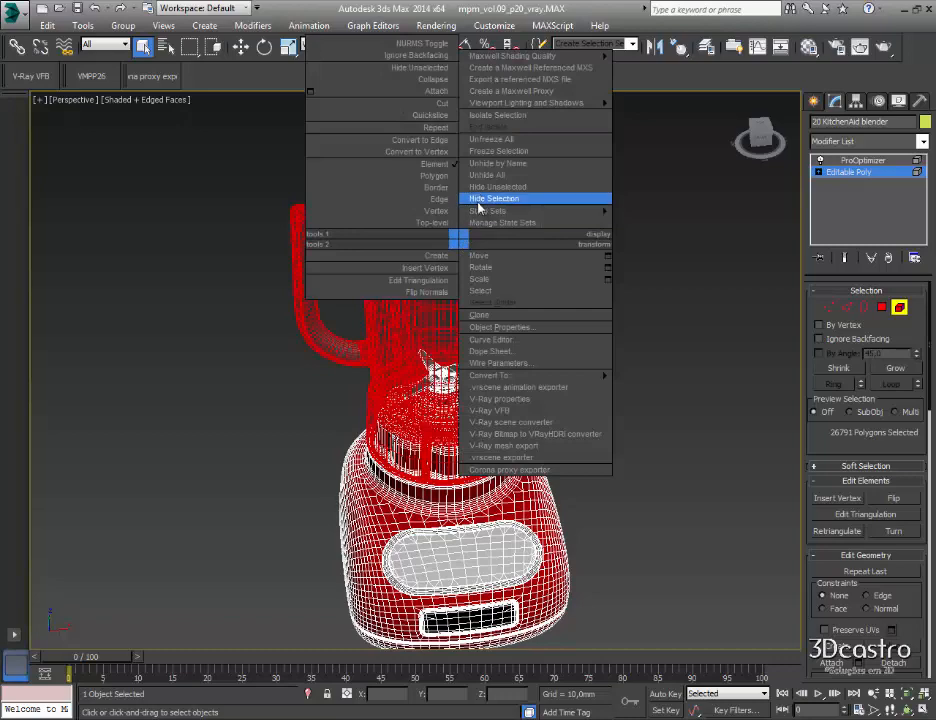
{"action": "left_click", "coordinate": [479, 202]}
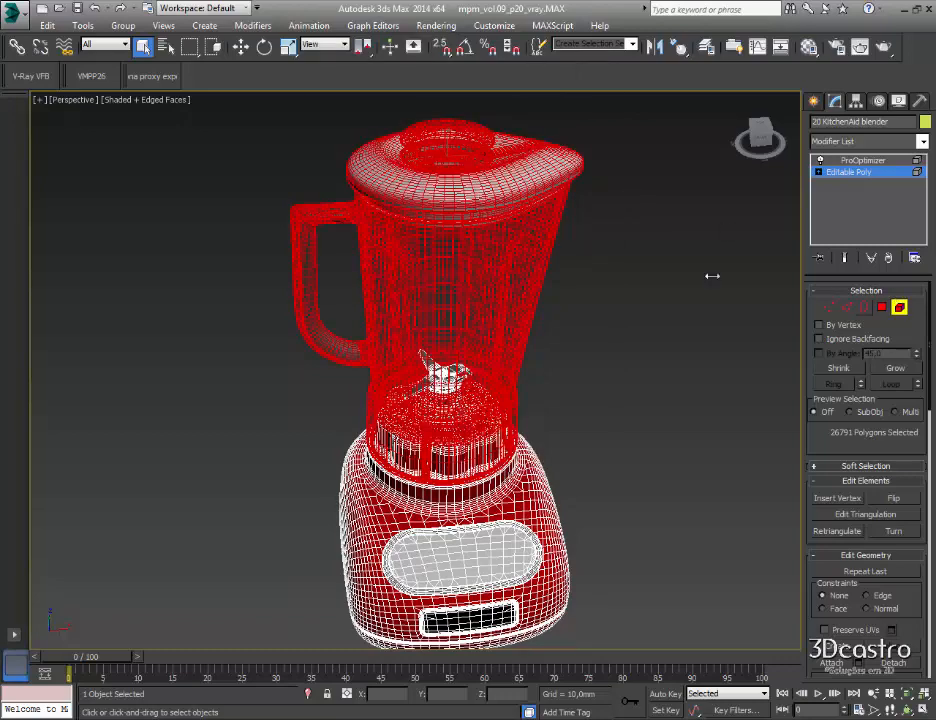
{"action": "left_click_drag", "start_coordinate": [926, 400], "coordinate": [931, 416]}
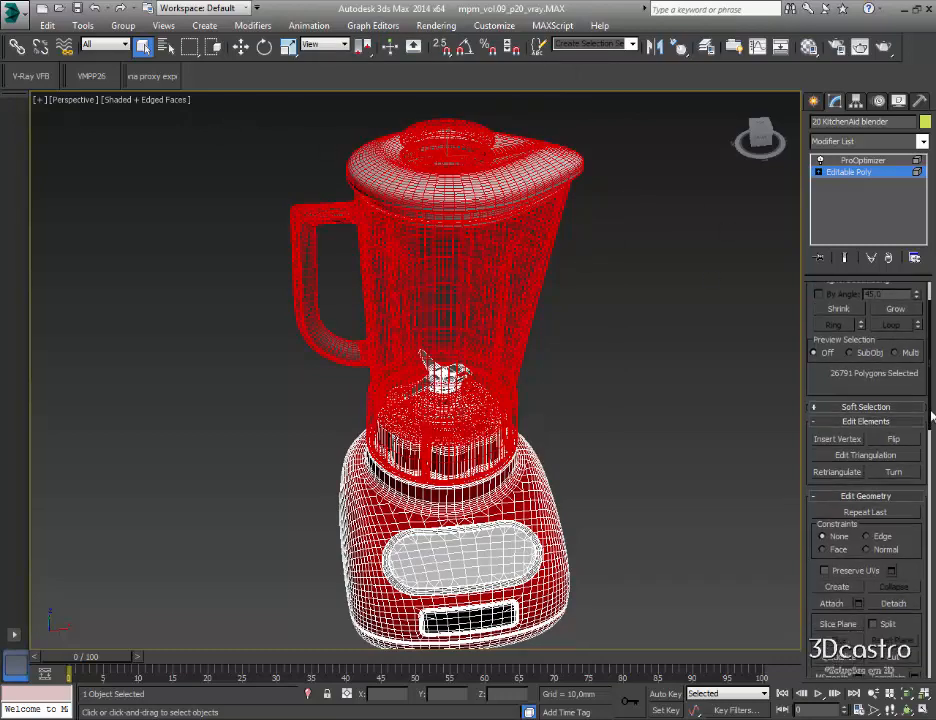
{"action": "left_click", "coordinate": [894, 603]}
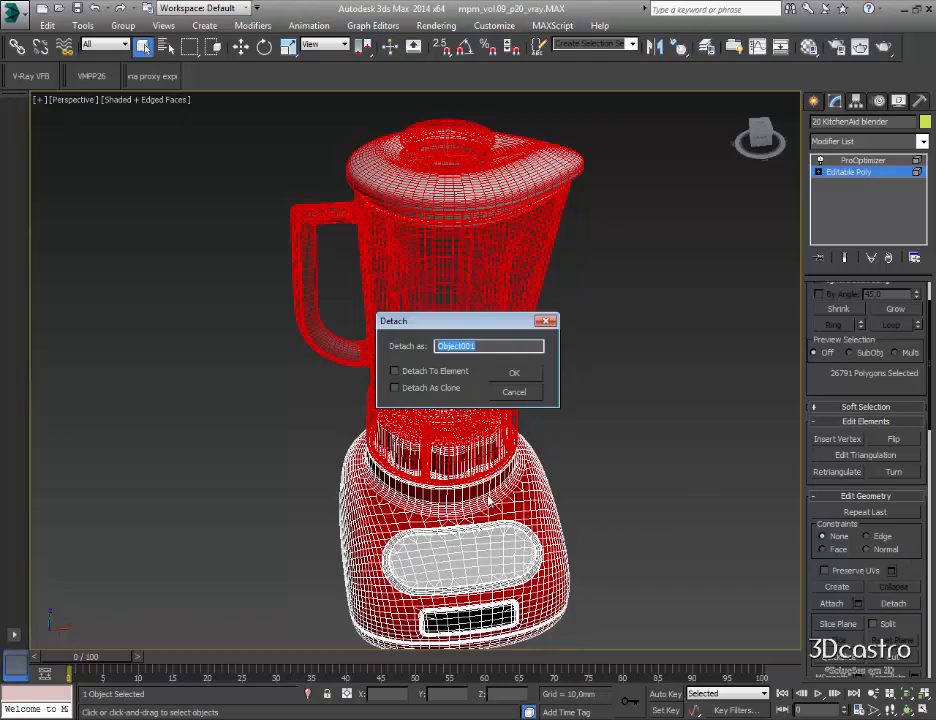
{"action": "left_click", "coordinate": [513, 373]}
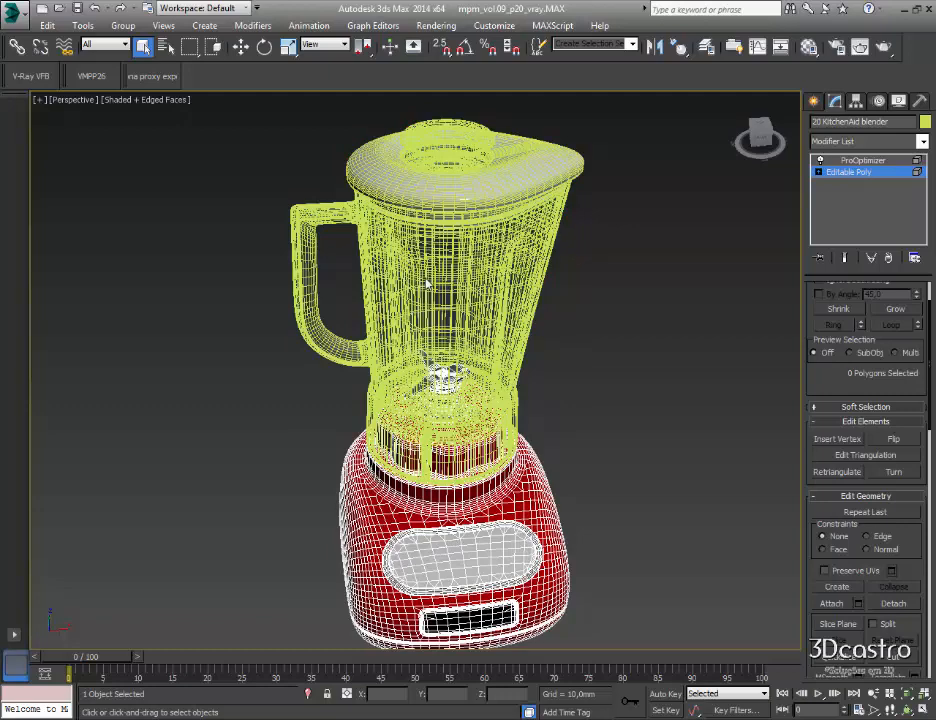
Leave element editing and move the detached jug about 210 mm along X, away from the base.
{"action": "scroll", "coordinate": [926, 310], "scroll_direction": "up", "scroll_amount": 3}
{"action": "left_click", "coordinate": [903, 308]}
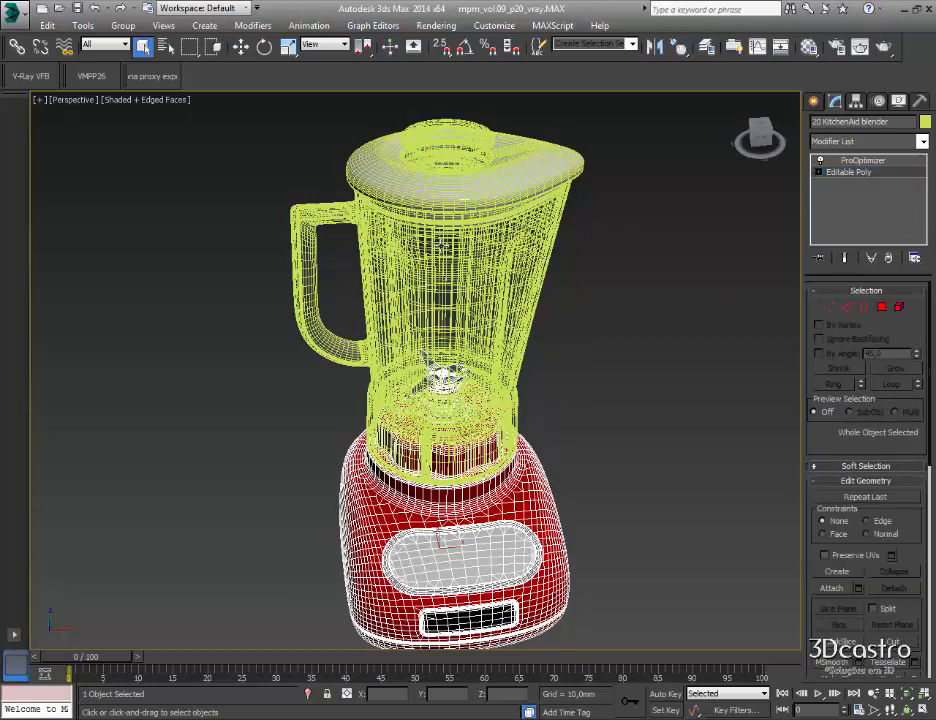
{"action": "left_click", "coordinate": [440, 247]}
{"action": "key", "text": "w"}
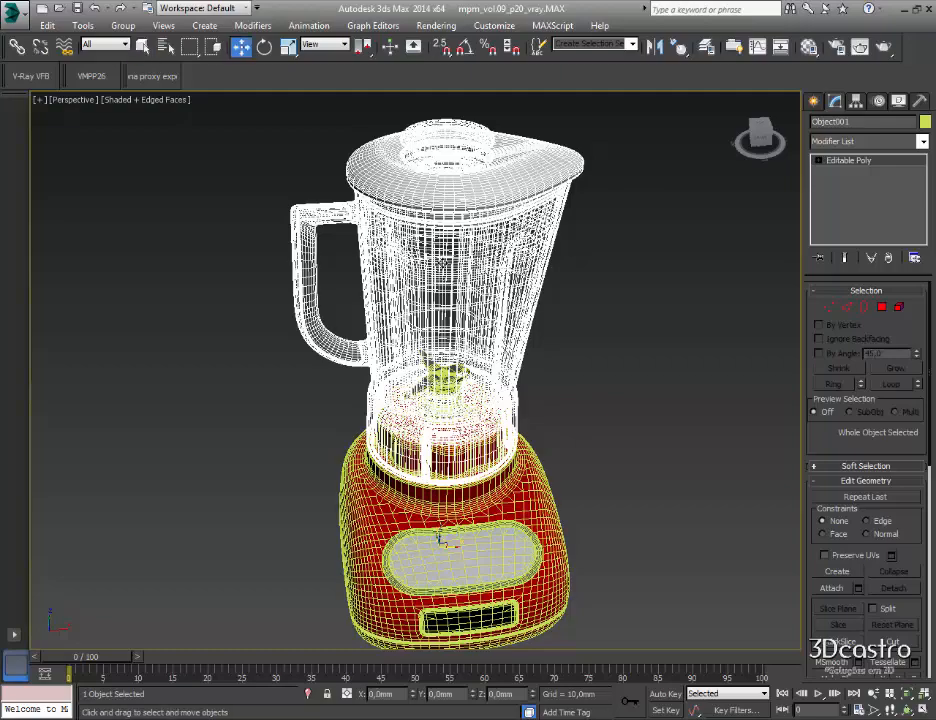
{"action": "left_click_drag", "start_coordinate": [455, 541], "coordinate": [710, 522]}
{"action": "middle_click_drag", "start_coordinate": [308, 373], "coordinate": [384, 309], "text": "alt"}
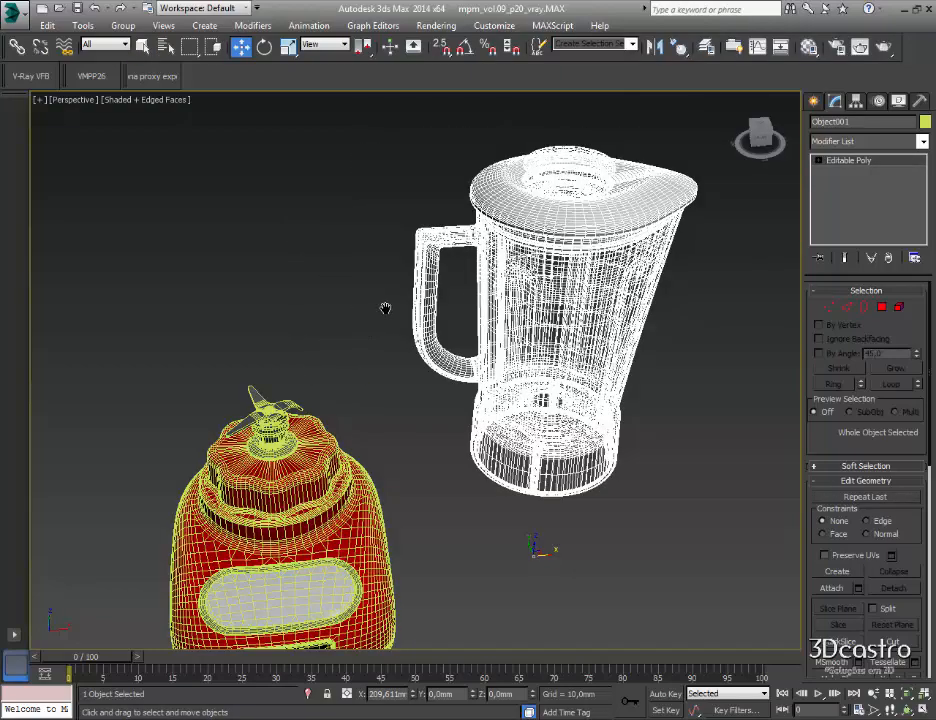
Add a ProOptimizer modifier to the detached jug object and calculate its optimization statistics.
{"action": "left_click", "coordinate": [663, 413]}
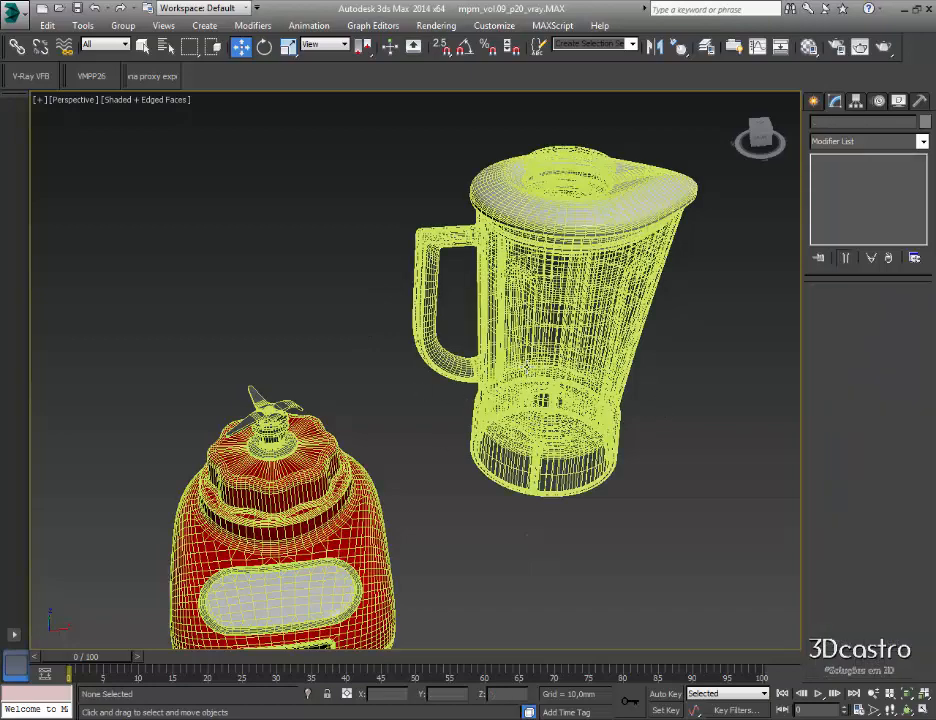
{"action": "left_click", "coordinate": [527, 366]}
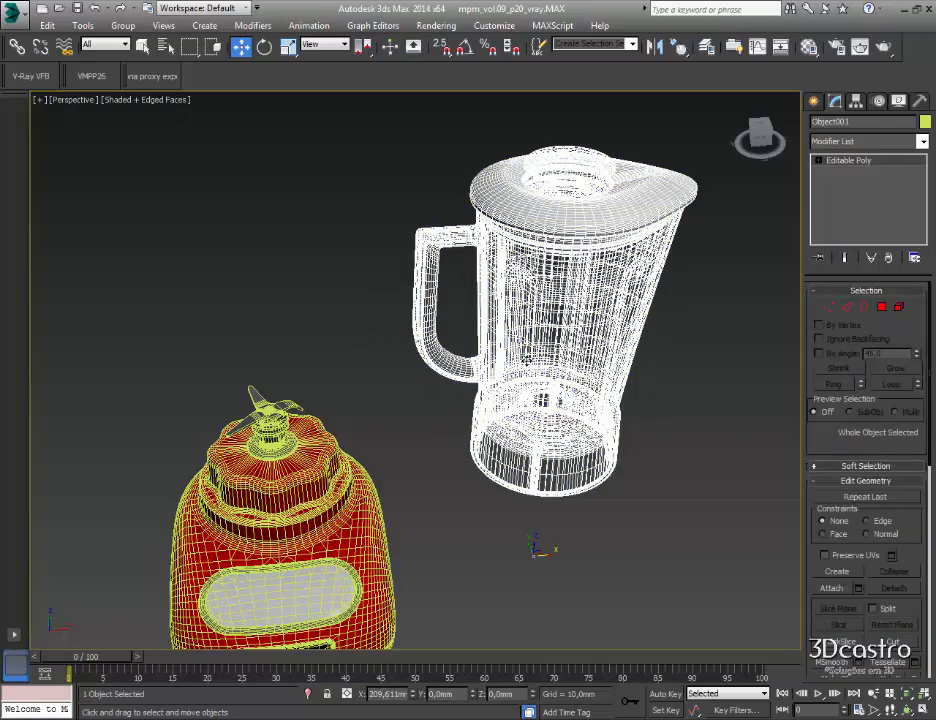
{"action": "left_click", "coordinate": [922, 143]}
{"action": "left_click", "coordinate": [922, 143]}
{"action": "left_click", "coordinate": [922, 143]}
{"action": "left_click_drag", "start_coordinate": [925, 358], "coordinate": [911, 668]}
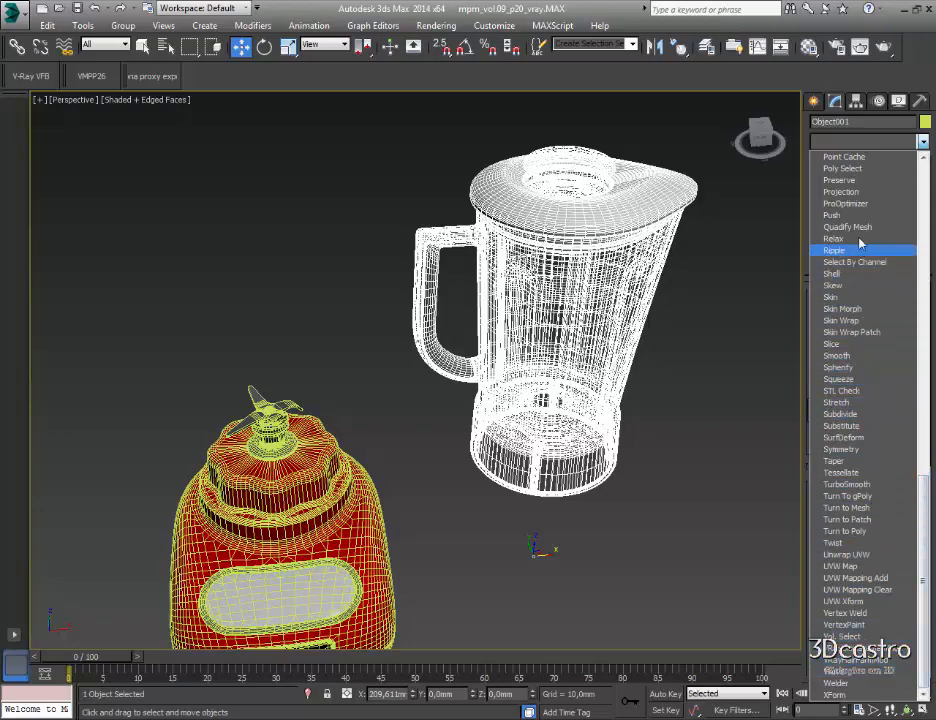
{"action": "left_click", "coordinate": [845, 203]}
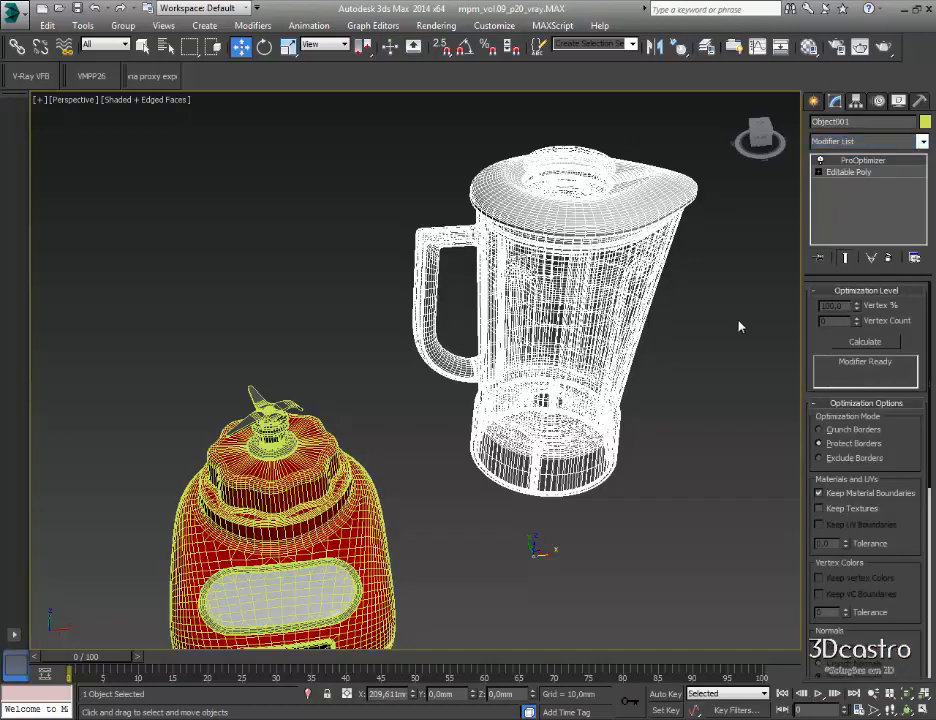
{"action": "left_click", "coordinate": [865, 342]}
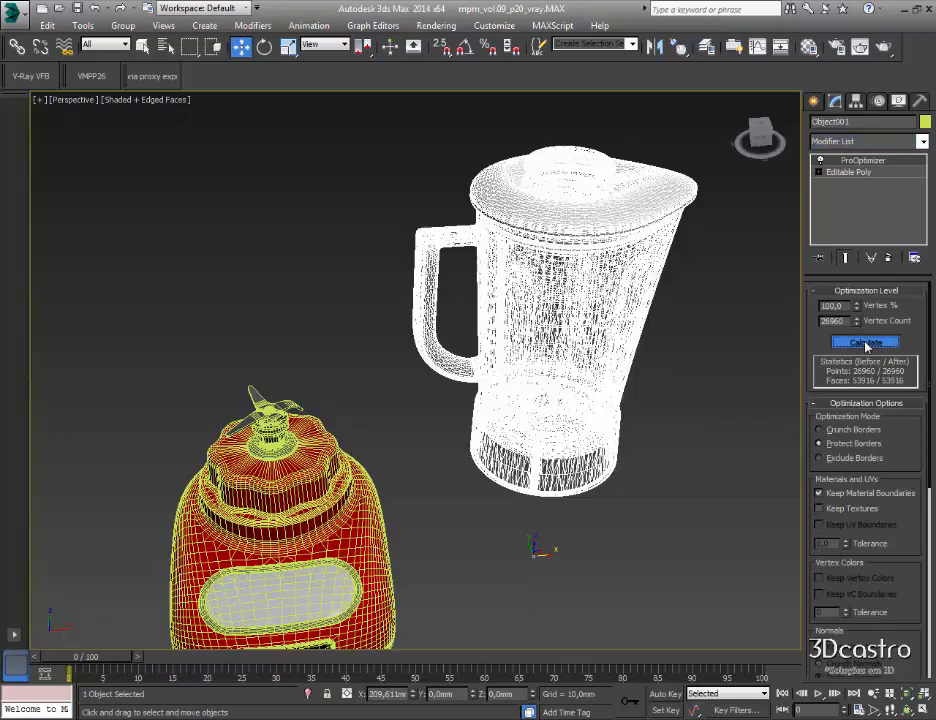
Try a vertex percentage of 70 on the jug's ProOptimizer and restore it to 100.
{"action": "double_click", "coordinate": [833, 306]}
{"action": "type", "text": "70"}
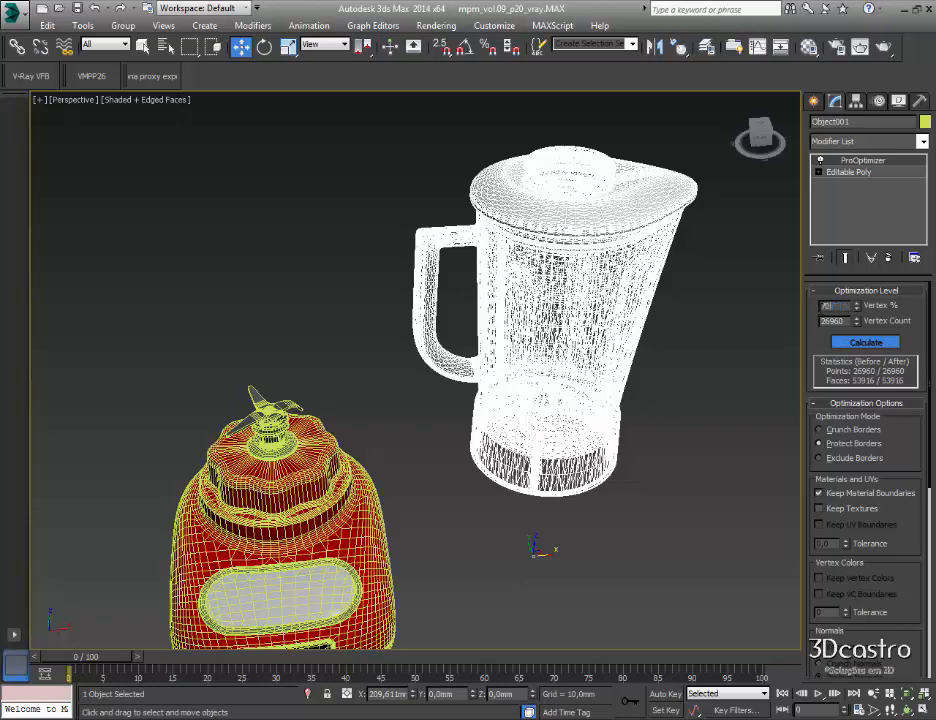
{"action": "key", "text": "Tab"}
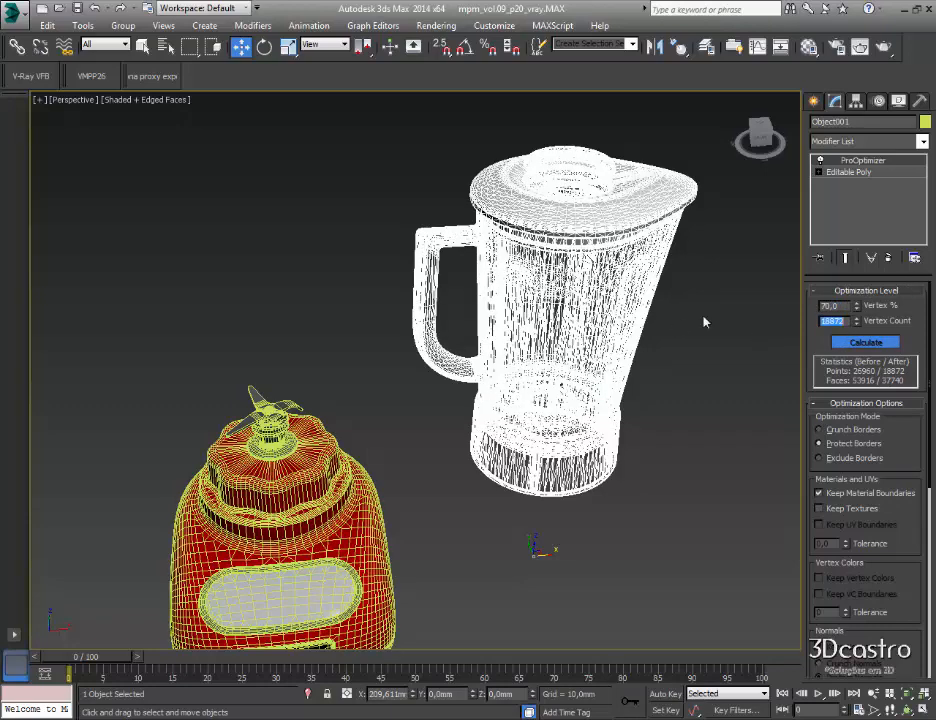
{"action": "left_click_drag", "start_coordinate": [845, 306], "coordinate": [813, 307]}
{"action": "type", "text": "100"}
{"action": "key", "text": "Tab"}
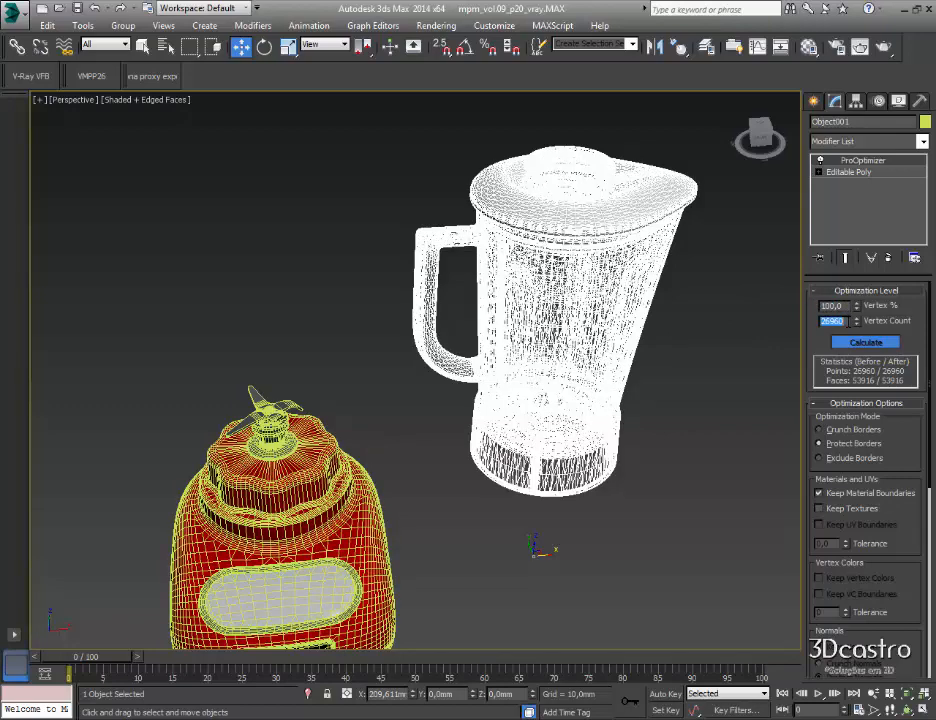
{"action": "left_click", "coordinate": [847, 321]}
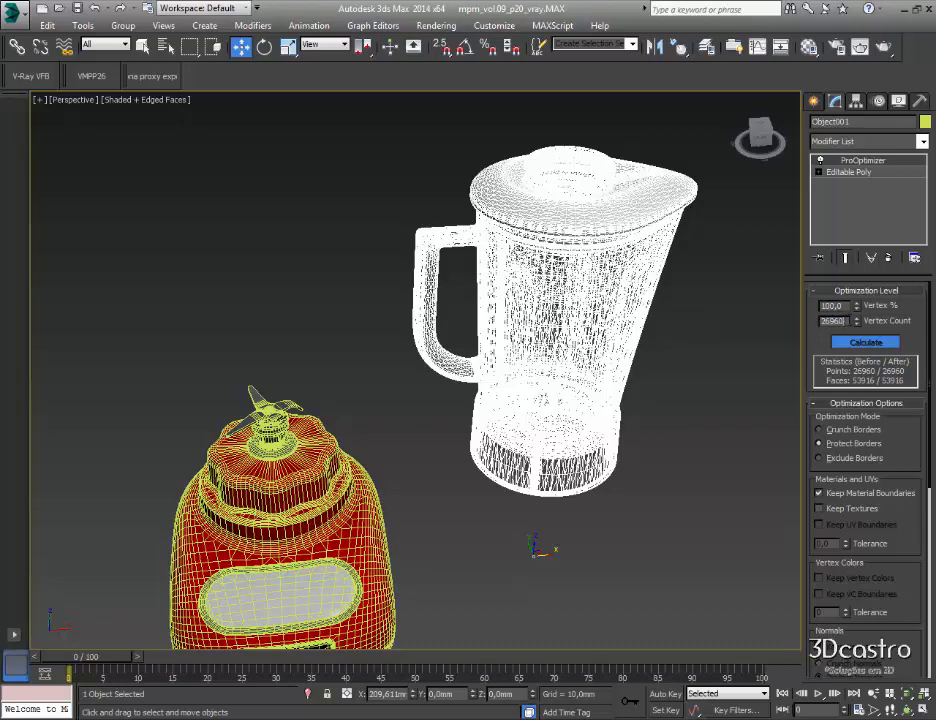
Export only the selected jug as a 3DS file in folder 00, replacing the existing Copo_liquidificador file.
{"action": "left_click", "coordinate": [14, 13]}
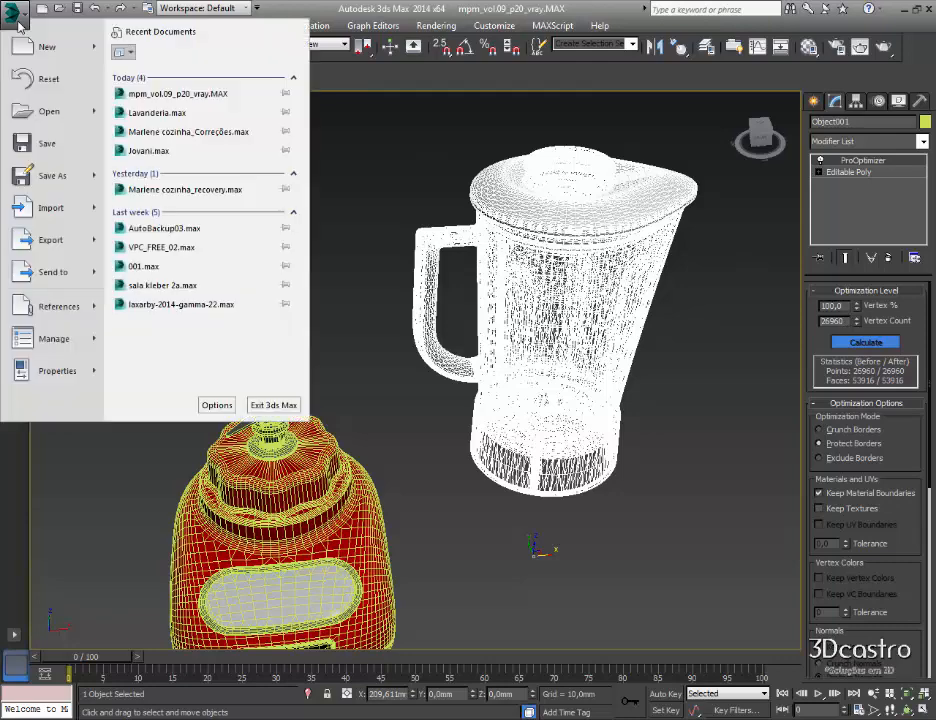
{"action": "mouse_move", "coordinate": [50, 176]}
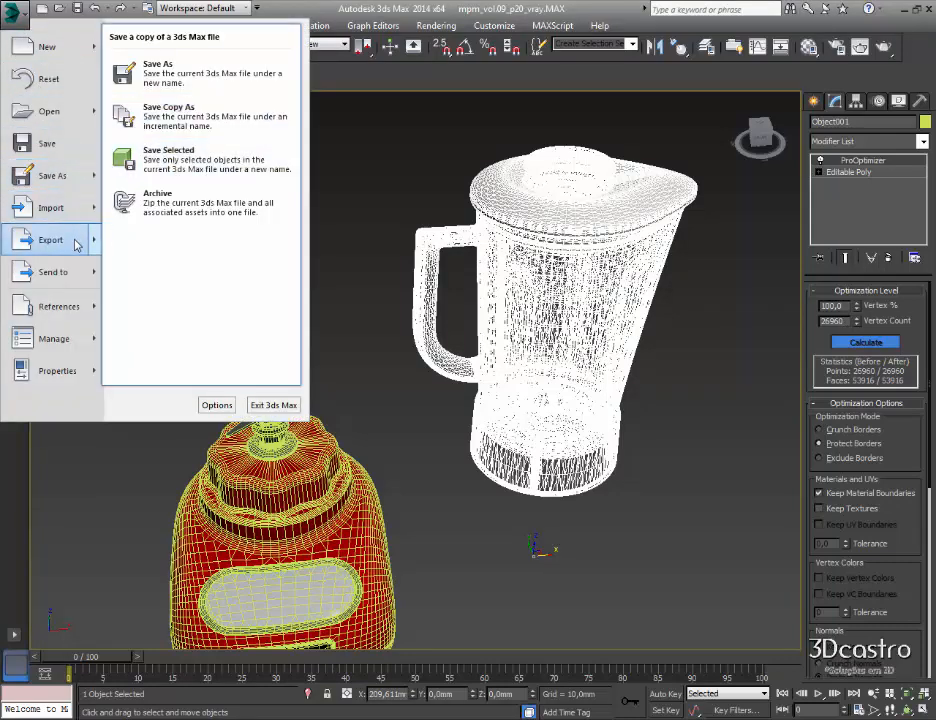
{"action": "mouse_move", "coordinate": [75, 242]}
{"action": "left_click", "coordinate": [210, 140]}
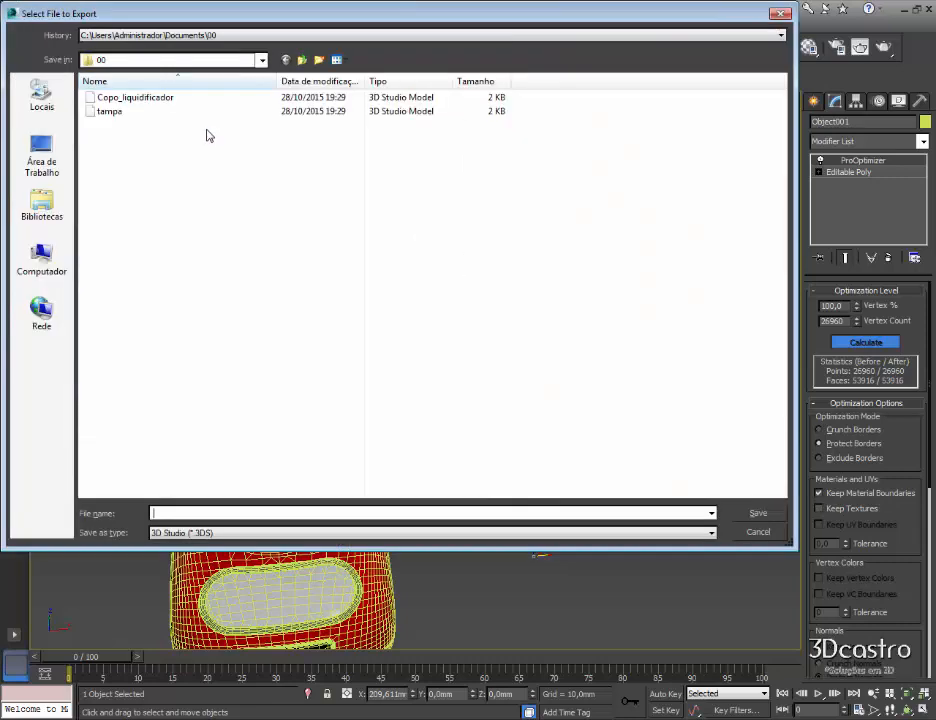
{"action": "left_click", "coordinate": [140, 112]}
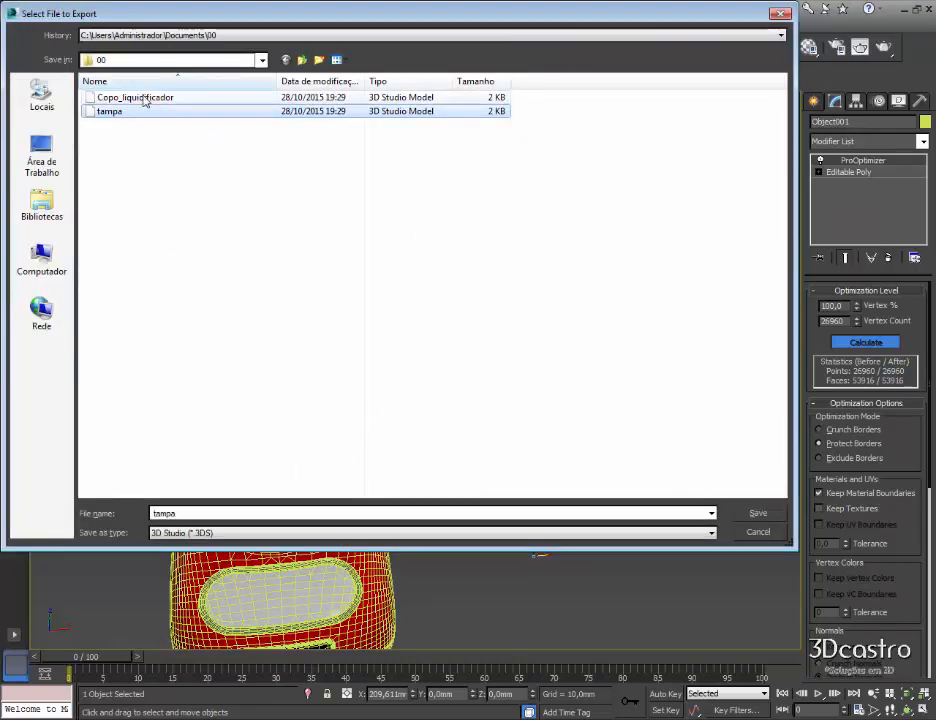
{"action": "left_click", "coordinate": [106, 98]}
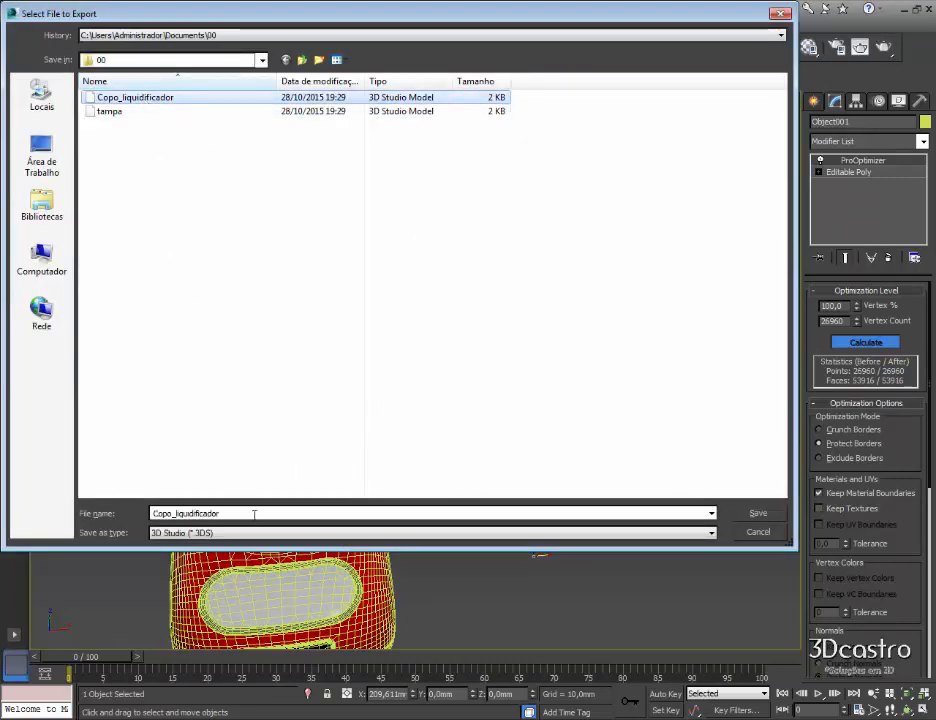
{"action": "left_click", "coordinate": [758, 513]}
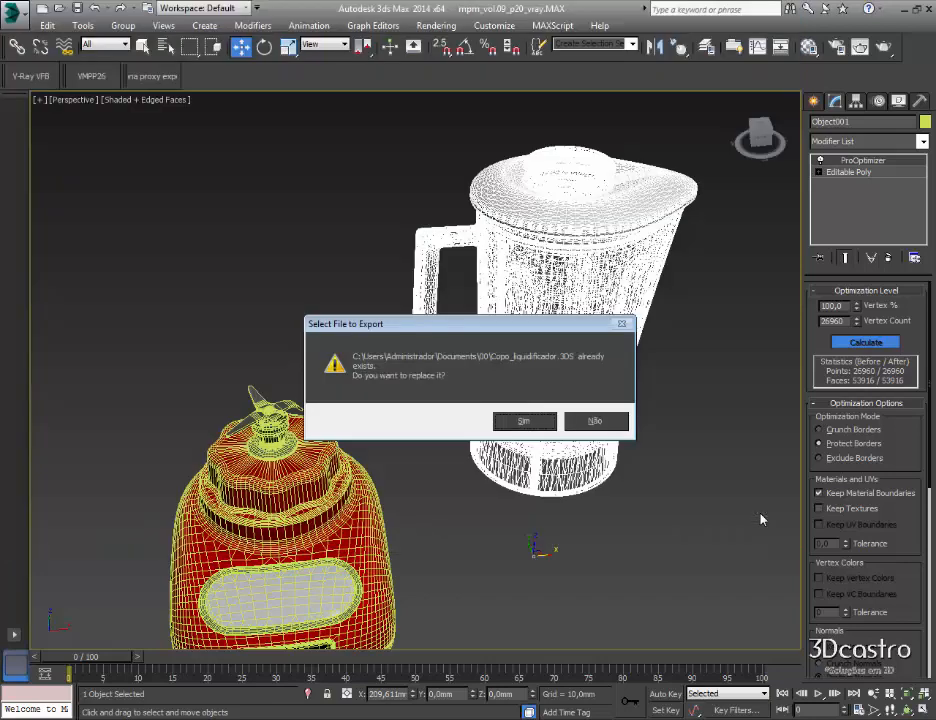
{"action": "left_click", "coordinate": [530, 421]}
{"action": "left_click", "coordinate": [446, 386]}
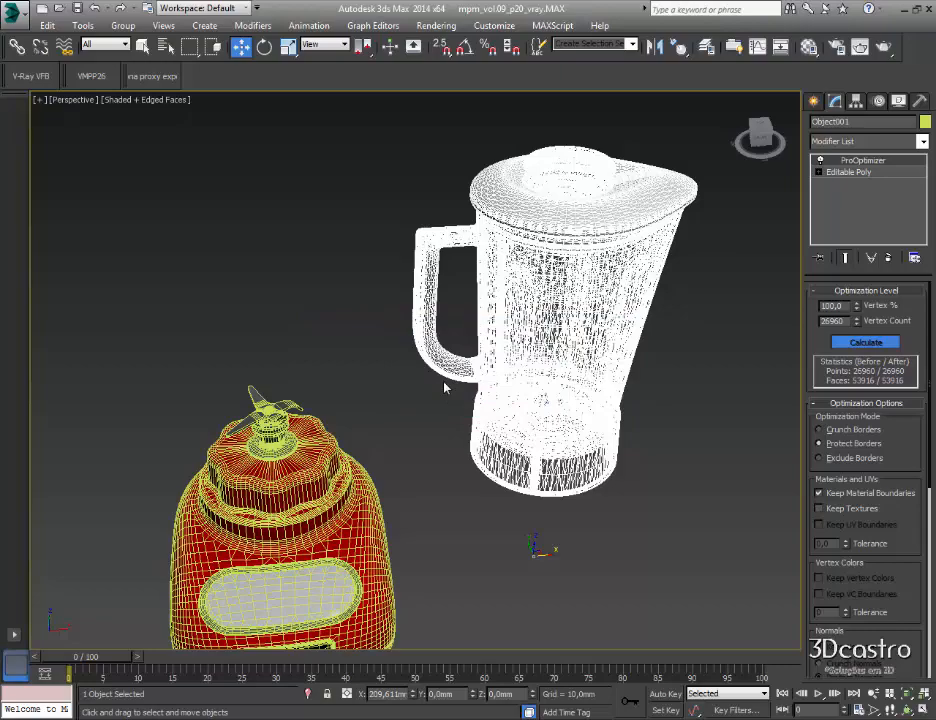
Delete the exported jug object from the scene and select the blender base.
{"action": "key", "text": "Delete"}
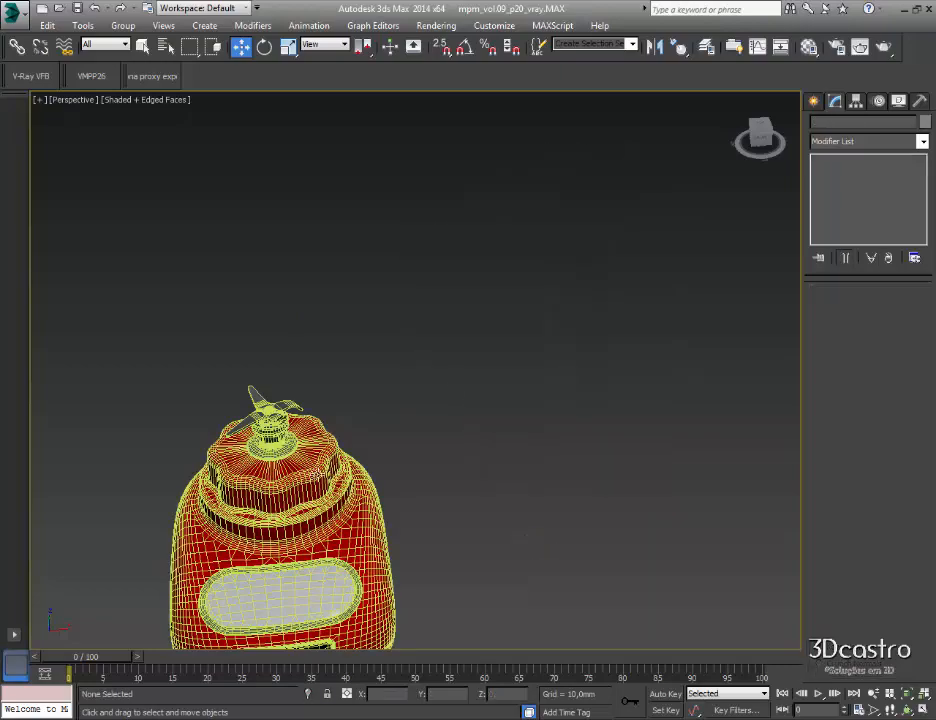
{"action": "middle_click_drag", "start_coordinate": [314, 453], "coordinate": [495, 255]}
{"action": "left_click", "coordinate": [475, 270]}
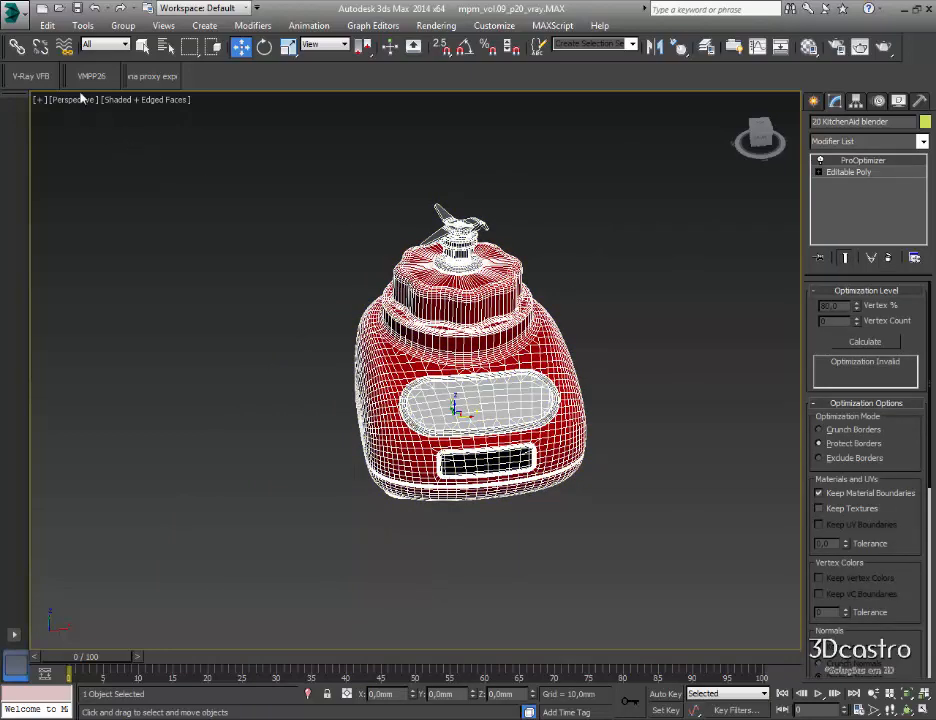
Start exporting only the selected base and delete the old tampa file from the 00 folder.
{"action": "left_click", "coordinate": [27, 20]}
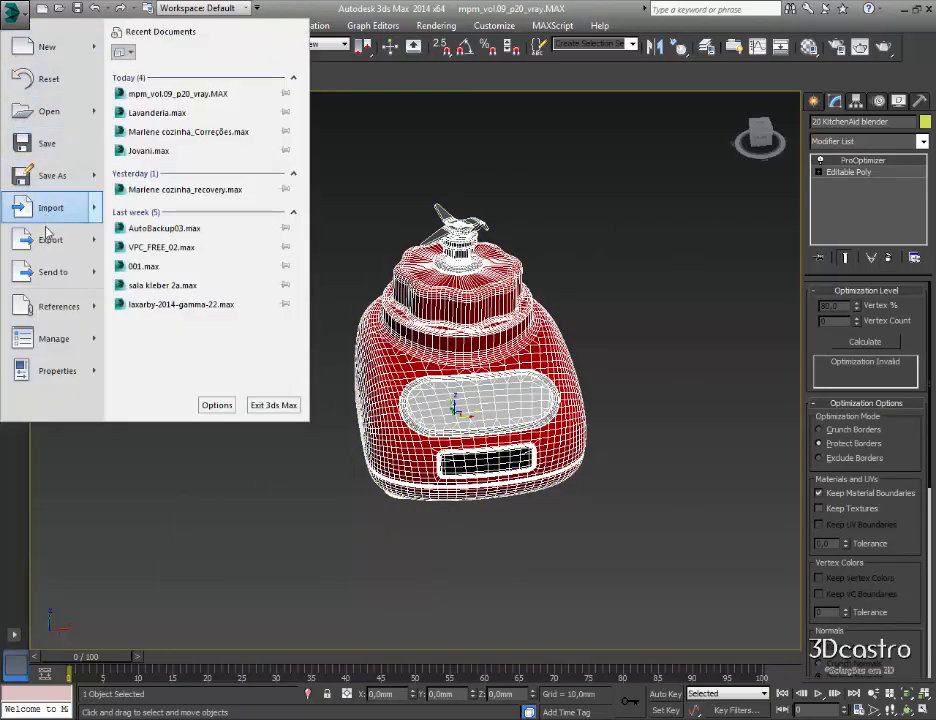
{"action": "mouse_move", "coordinate": [47, 235]}
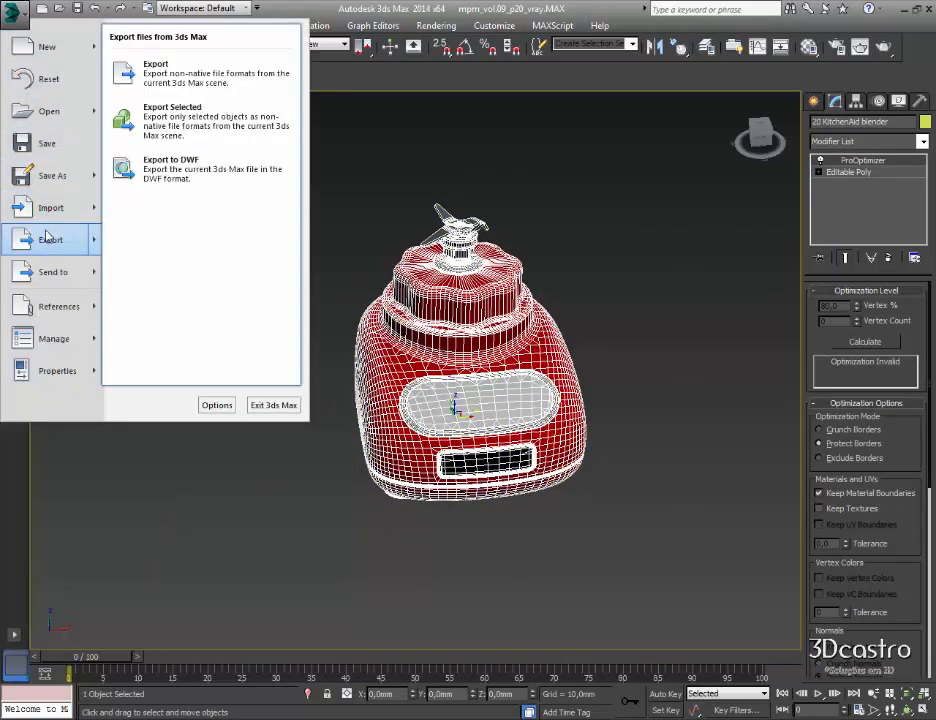
{"action": "left_click", "coordinate": [228, 124]}
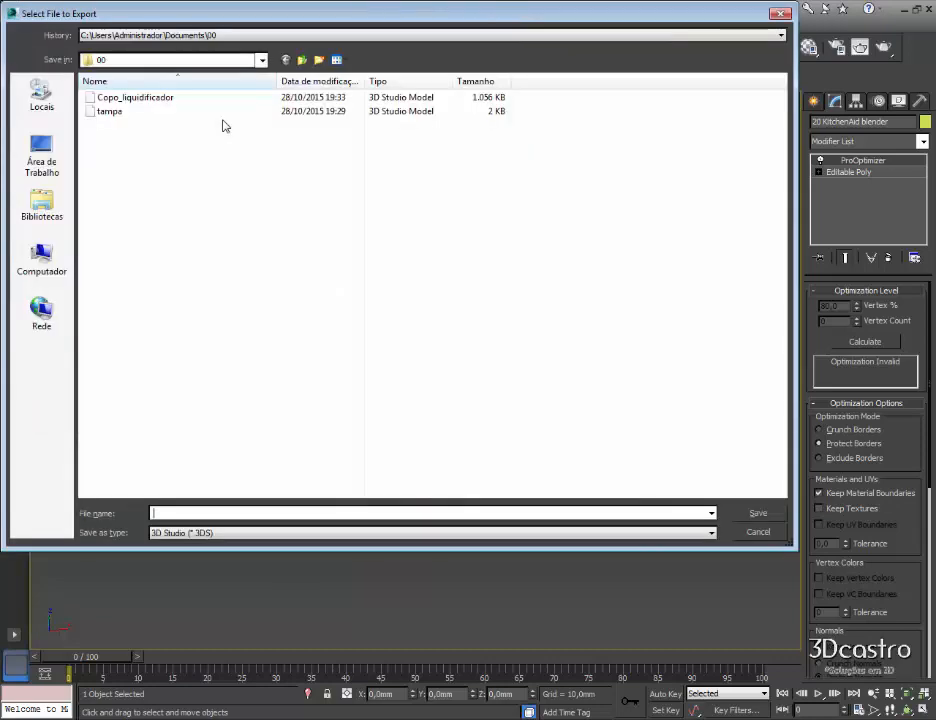
{"action": "left_click", "coordinate": [110, 111]}
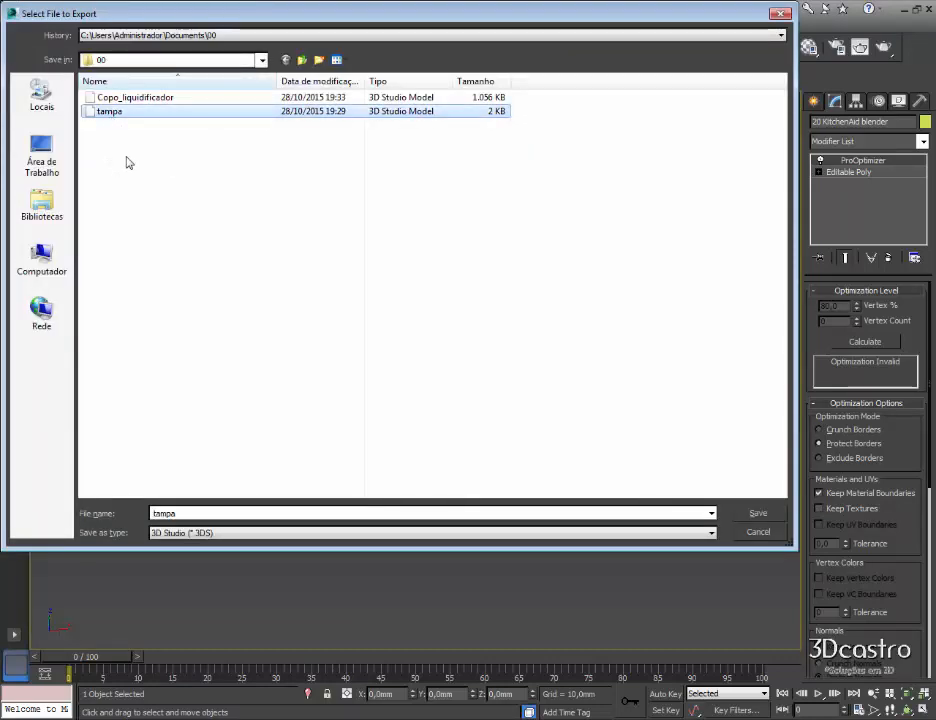
{"action": "key", "text": "Delete"}
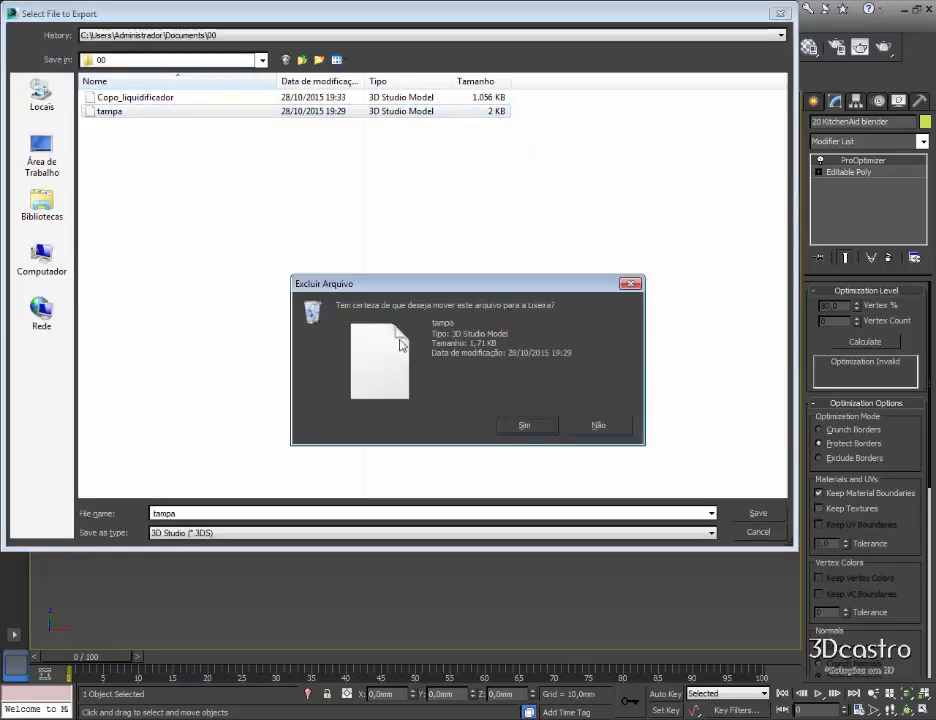
{"action": "left_click", "coordinate": [524, 430]}
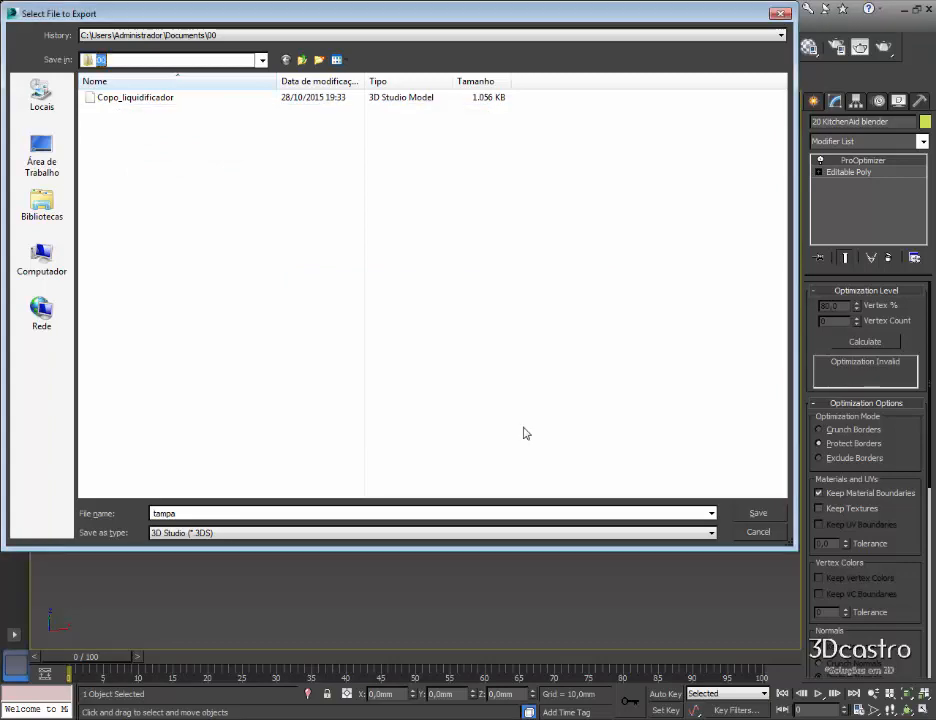
Name the base's 3DS export corpo and export it with MAX's texture coordinates preserved.
{"action": "double_click", "coordinate": [186, 513]}
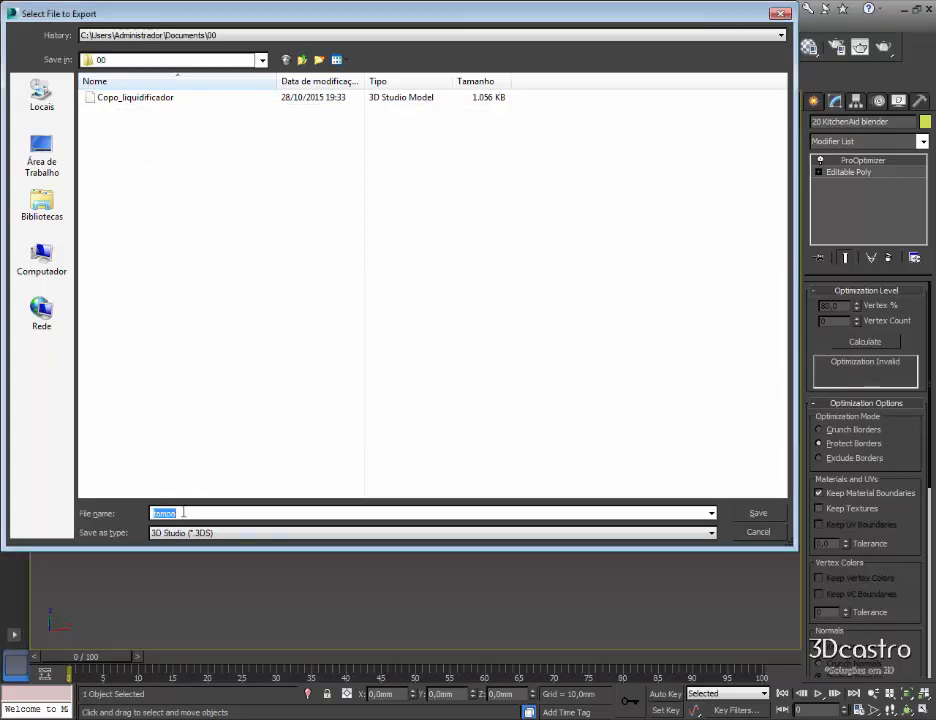
{"action": "type", "text": "corpo"}
{"action": "left_click", "coordinate": [771, 518]}
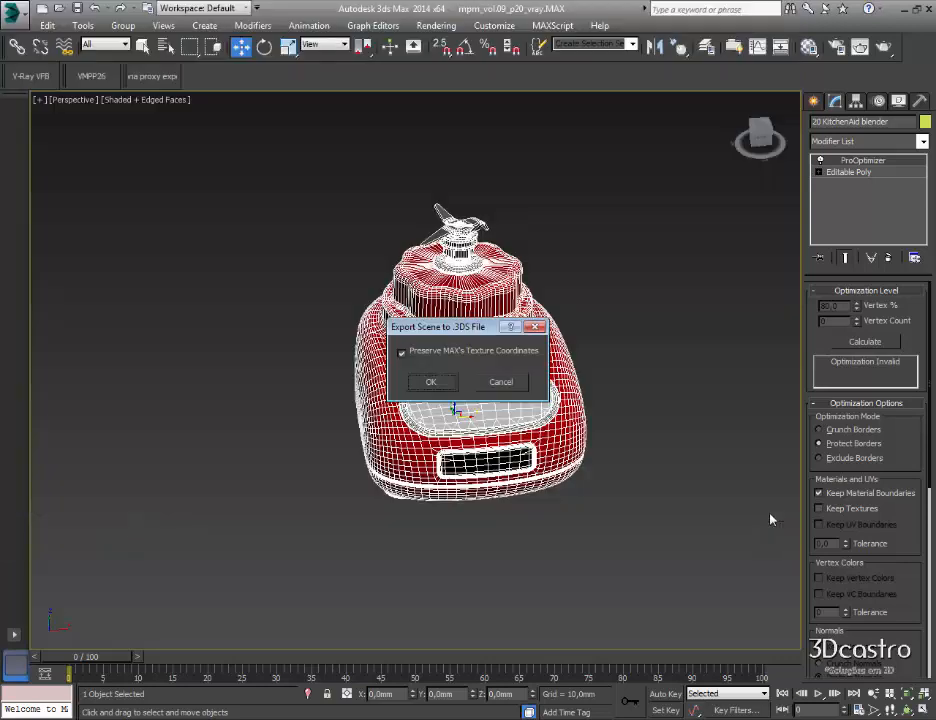
{"action": "left_click", "coordinate": [431, 382]}
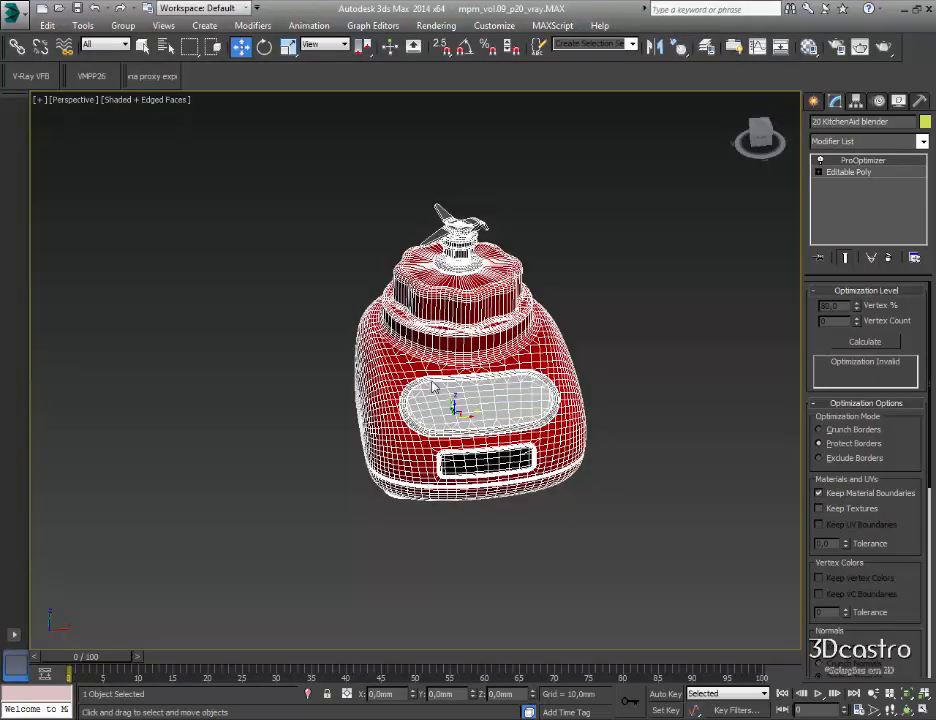
Reselect the blender base and calculate its ProOptimizer reduction.
{"action": "key", "text": "q"}
{"action": "left_click", "coordinate": [619, 303]}
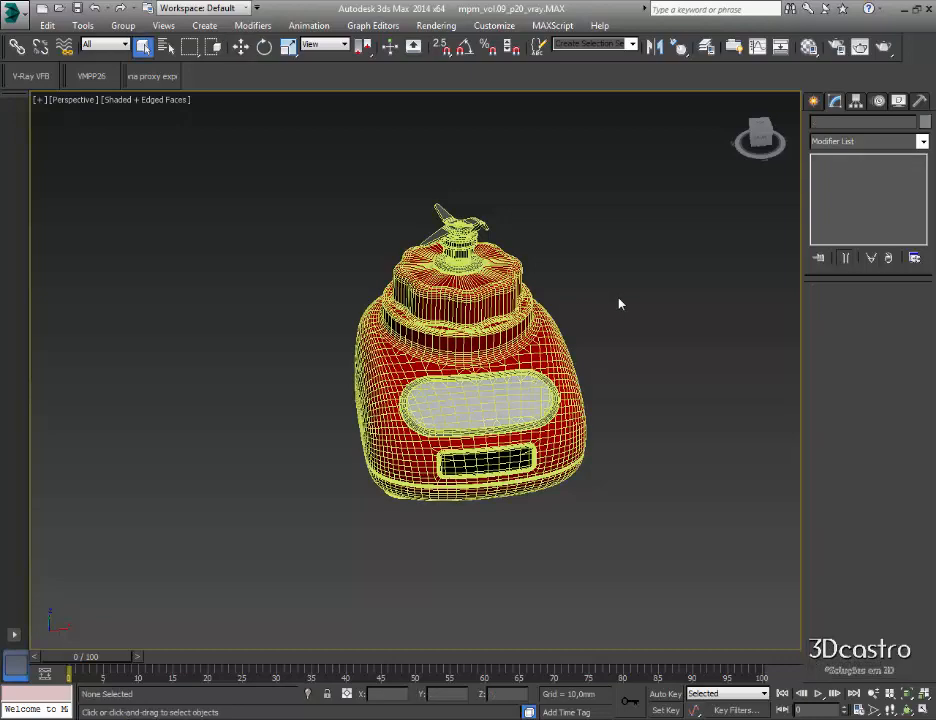
{"action": "left_click", "coordinate": [441, 318]}
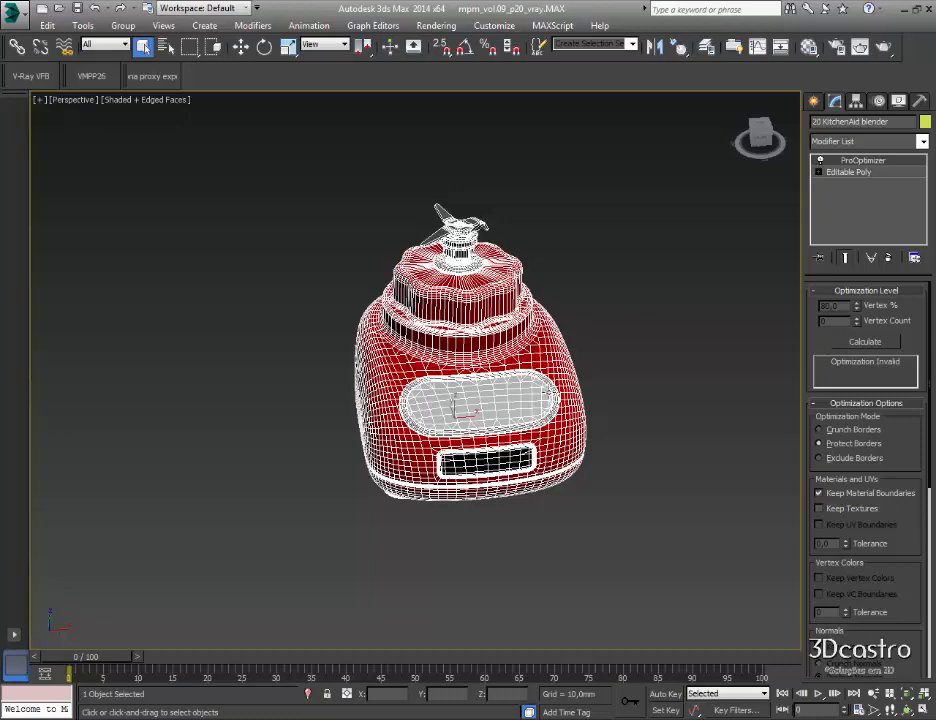
{"action": "middle_click_drag", "start_coordinate": [435, 255], "coordinate": [595, 341], "text": "alt"}
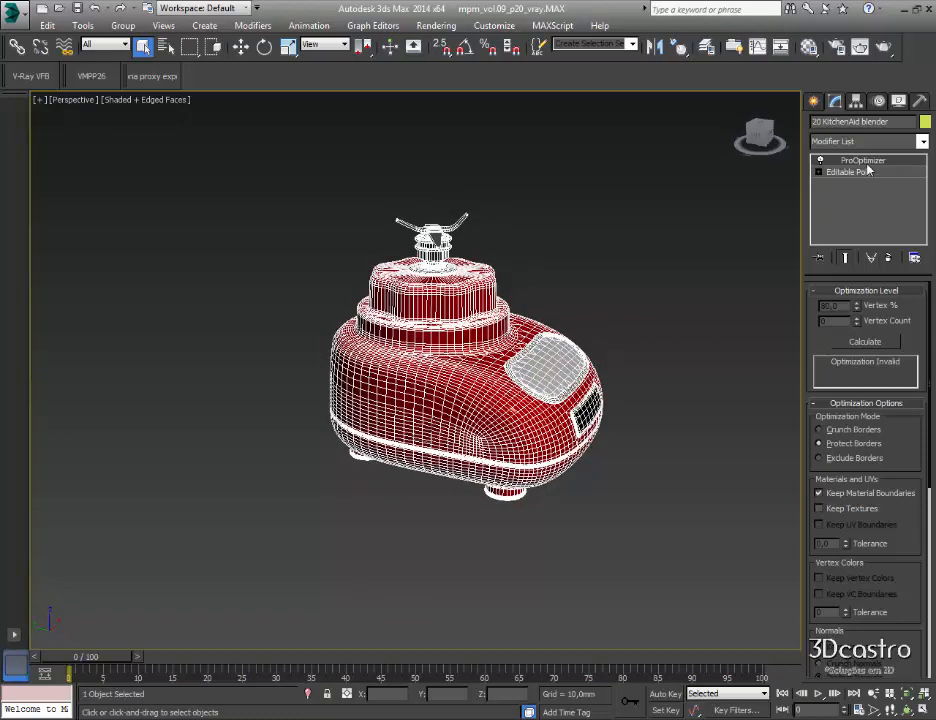
{"action": "left_click", "coordinate": [847, 343]}
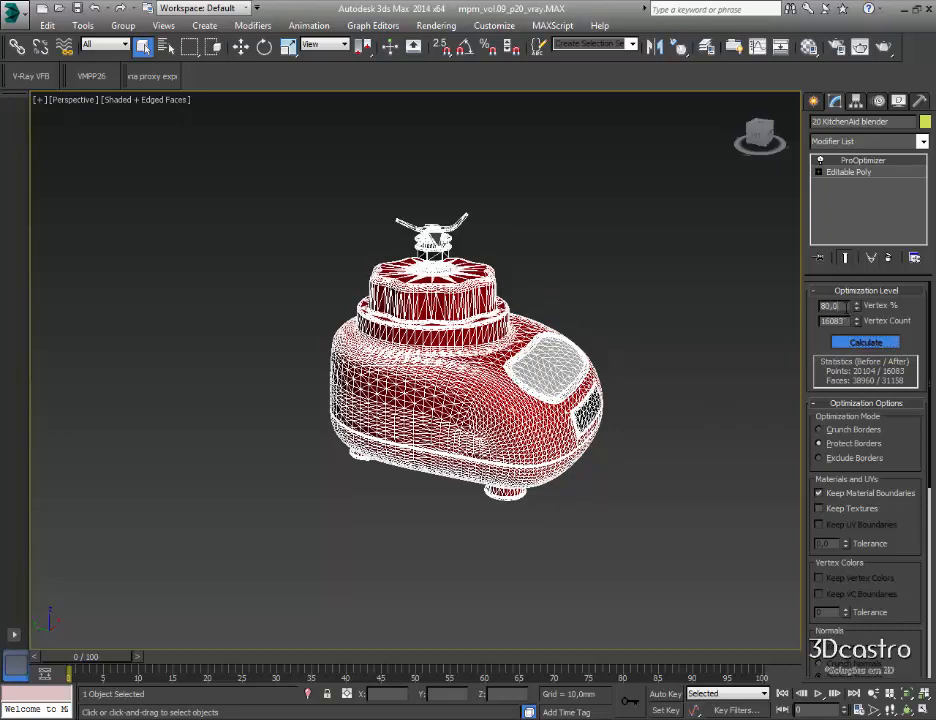
Try a vertex percentage of 40 on the base's ProOptimizer and inspect the reduced mesh.
{"action": "left_click_drag", "start_coordinate": [848, 306], "coordinate": [807, 290]}
{"action": "key", "text": "Return"}
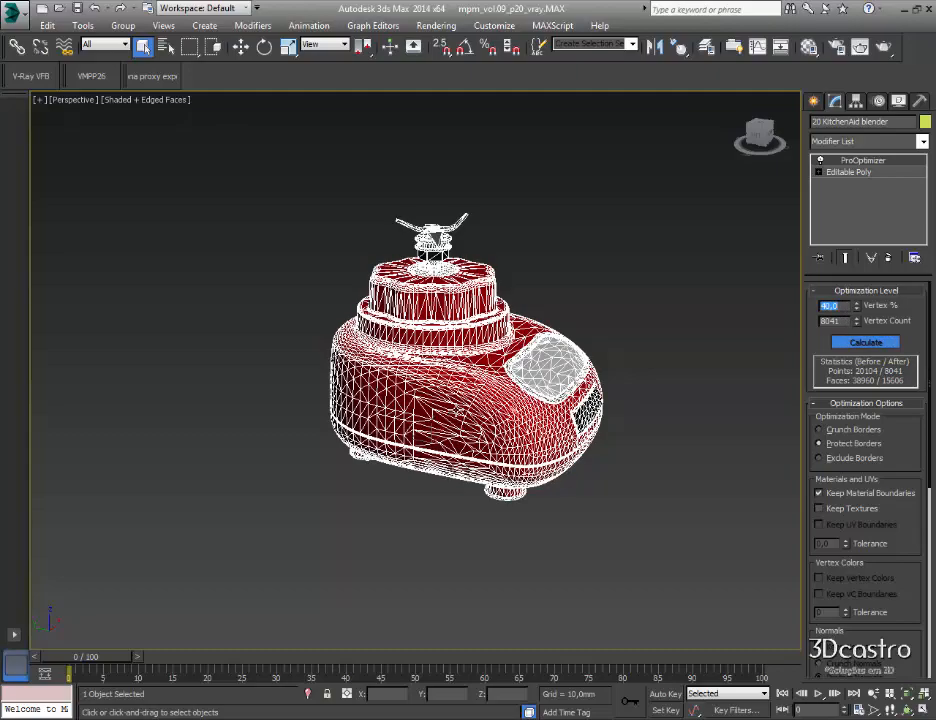
{"action": "middle_click_drag", "start_coordinate": [464, 417], "coordinate": [460, 381], "text": "alt"}
{"action": "middle_click_drag", "start_coordinate": [392, 292], "coordinate": [455, 251], "text": "alt"}
Set the base's ProOptimizer vertex percentage to 10 and inspect the simplified mesh.
{"action": "left_click_drag", "start_coordinate": [842, 306], "coordinate": [811, 305]}
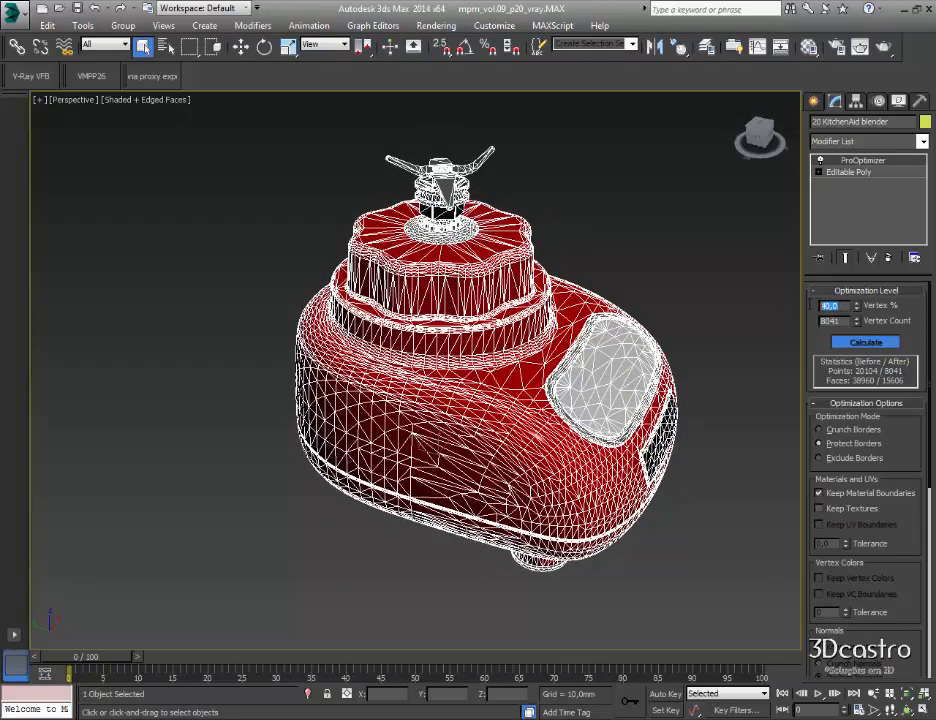
{"action": "type", "text": "10"}
{"action": "key", "text": "Return"}
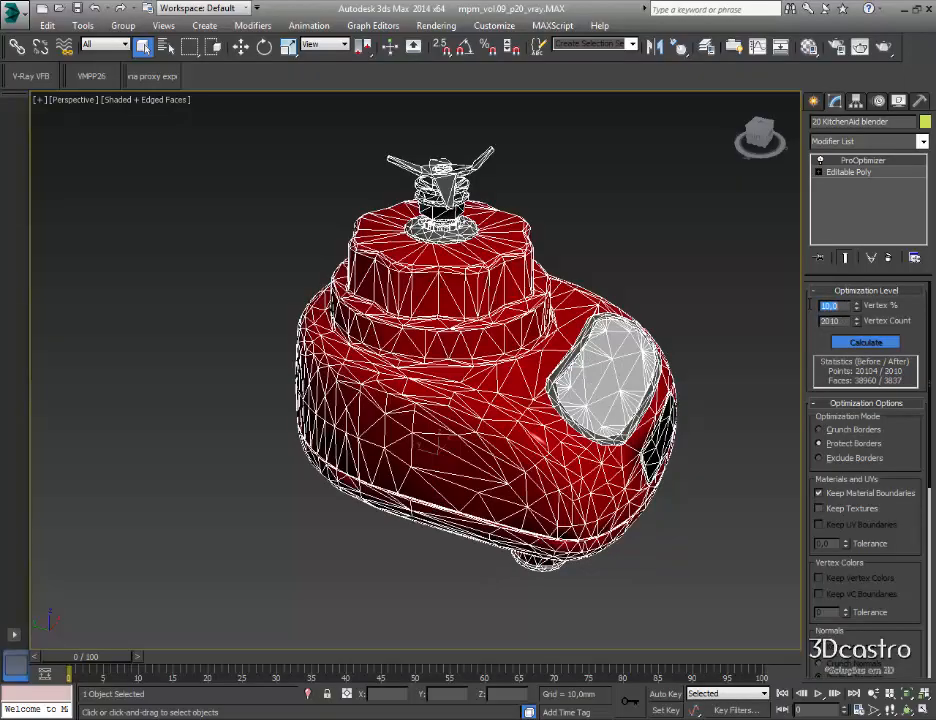
{"action": "middle_click_drag", "start_coordinate": [360, 335], "coordinate": [578, 383], "text": "alt"}
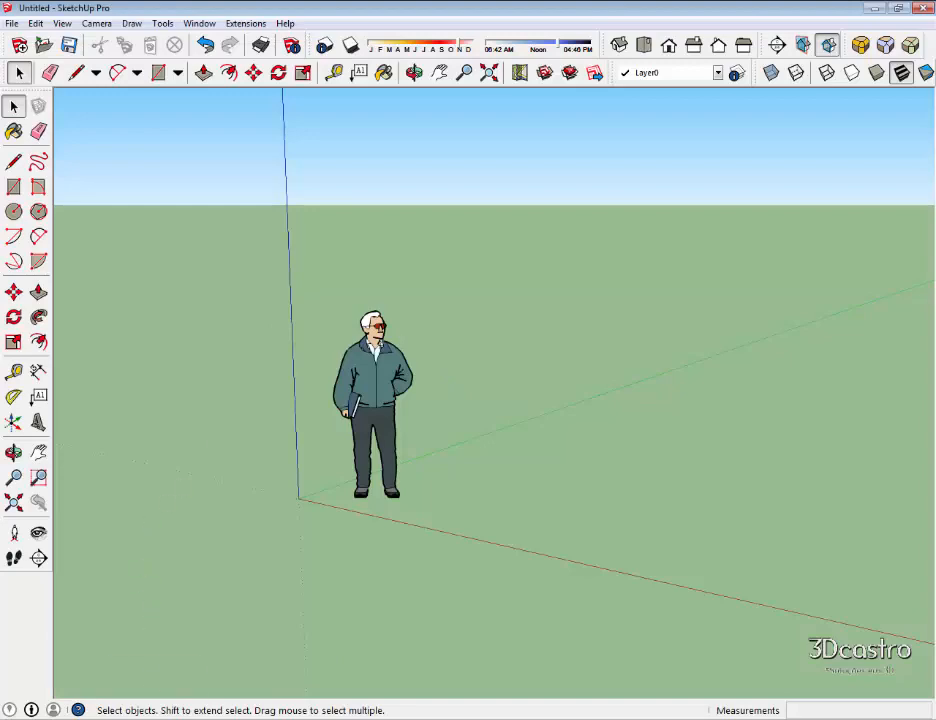
Switch to SketchUp and check the 00 folder that holds the exported 3DS files.
{"action": "mouse_move", "coordinate": [155, 718]}
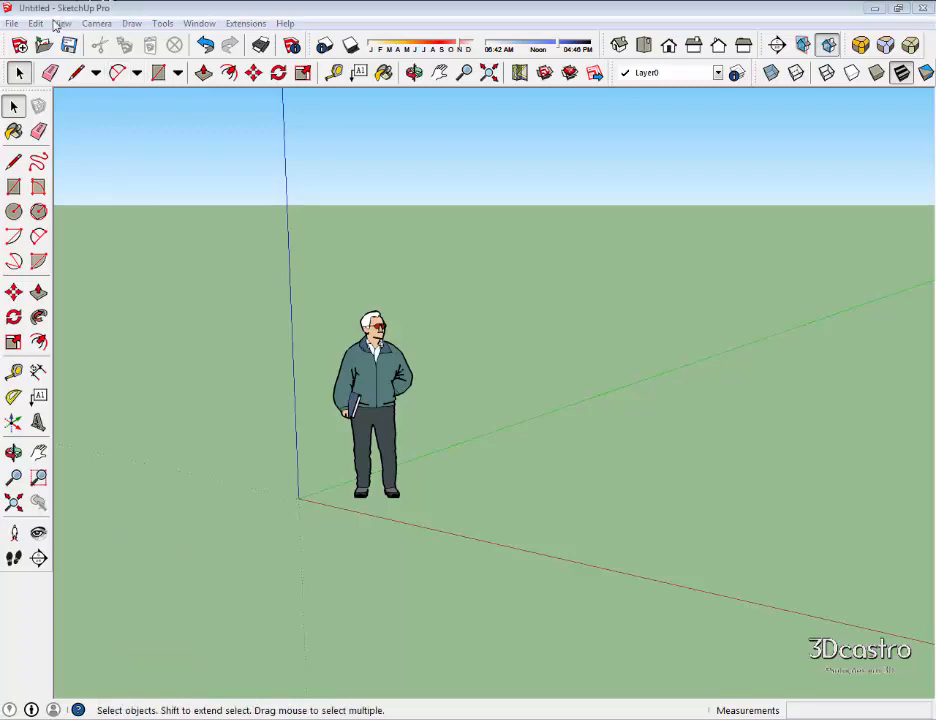
{"action": "left_click", "coordinate": [11, 23]}
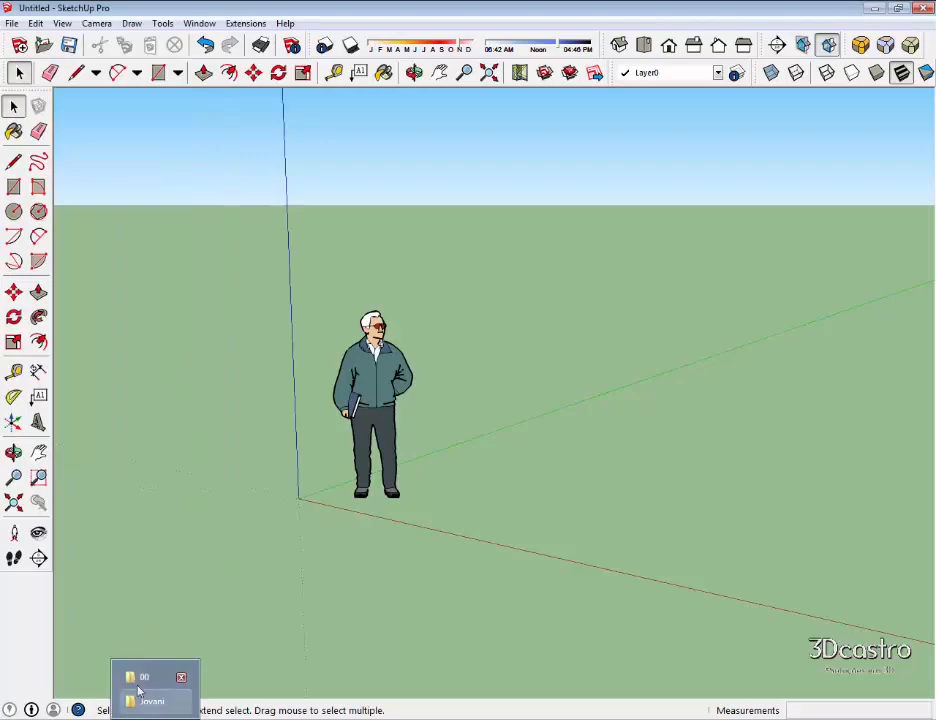
{"action": "left_click", "coordinate": [138, 680]}
{"action": "mouse_move", "coordinate": [350, 180]}
{"action": "left_mouse_down"}
{"action": "mouse_move", "coordinate": [403, 217]}
{"action": "mouse_move", "coordinate": [366, 563]}
{"action": "mouse_move", "coordinate": [288, 716]}
{"action": "mouse_move", "coordinate": [466, 530]}
{"action": "left_mouse_up"}
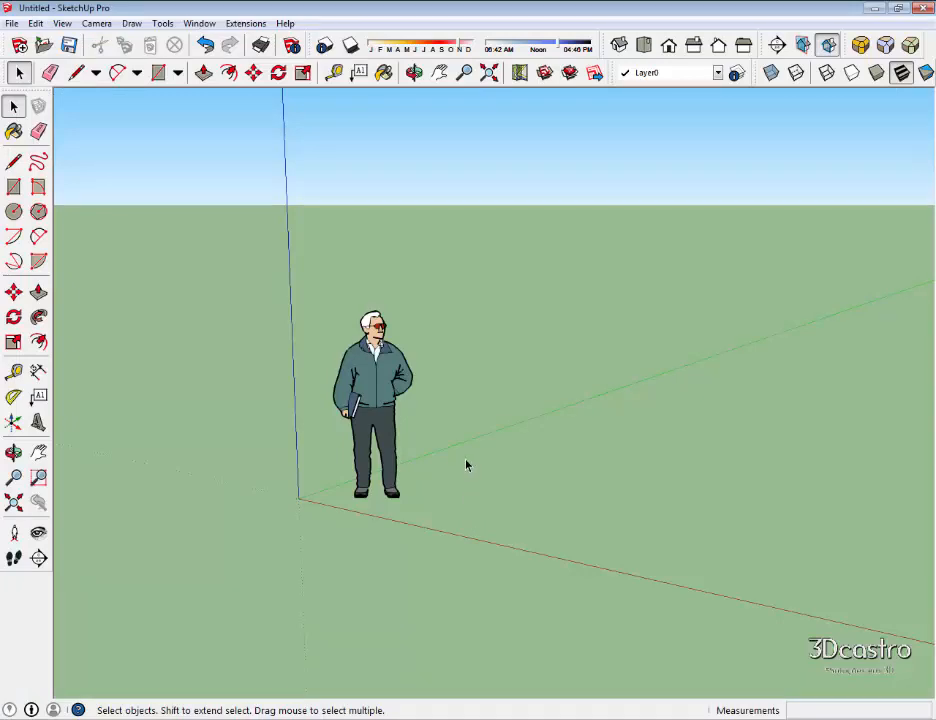
{"action": "scroll", "coordinate": [466, 462], "scroll_direction": "down", "scroll_amount": 5}
{"action": "mouse_move", "coordinate": [418, 422]}
{"action": "middle_mouse_down"}
{"action": "mouse_move", "coordinate": [679, 385]}
{"action": "mouse_move", "coordinate": [520, 402]}
{"action": "middle_mouse_up"}
{"action": "scroll", "coordinate": [480, 402], "scroll_direction": "up", "scroll_amount": 3}
{"action": "left_click", "coordinate": [359, 408]}
{"action": "scroll", "coordinate": [359, 408], "scroll_direction": "up", "scroll_amount": 2}
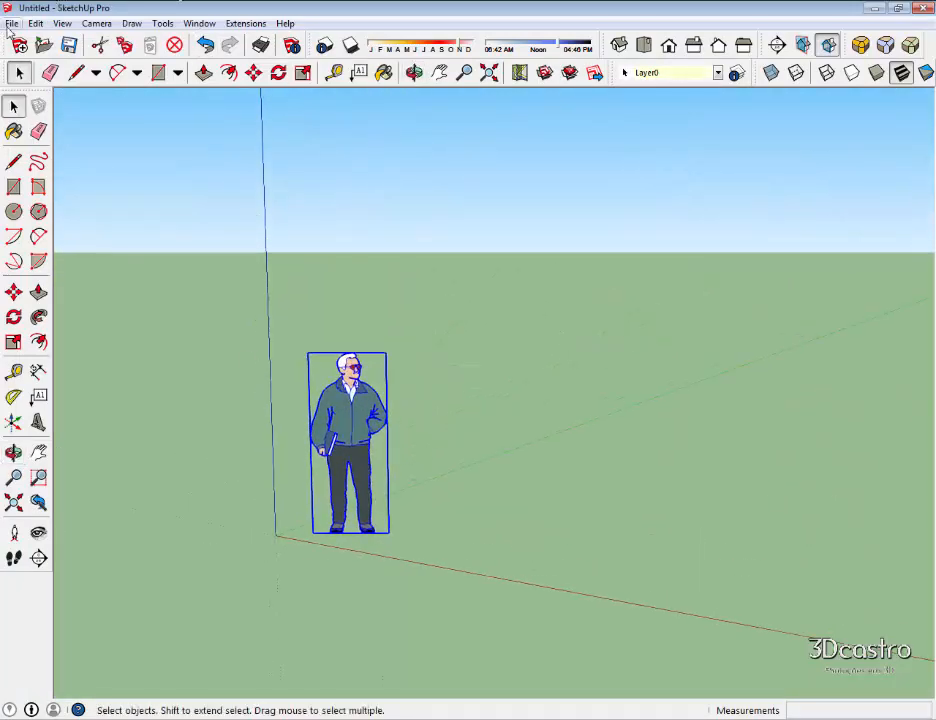
Import the corpo model from the 00 folder in Documents, using the 3DS Files (*.3ds) type.
{"action": "left_click", "coordinate": [11, 23]}
{"action": "left_click", "coordinate": [40, 235]}
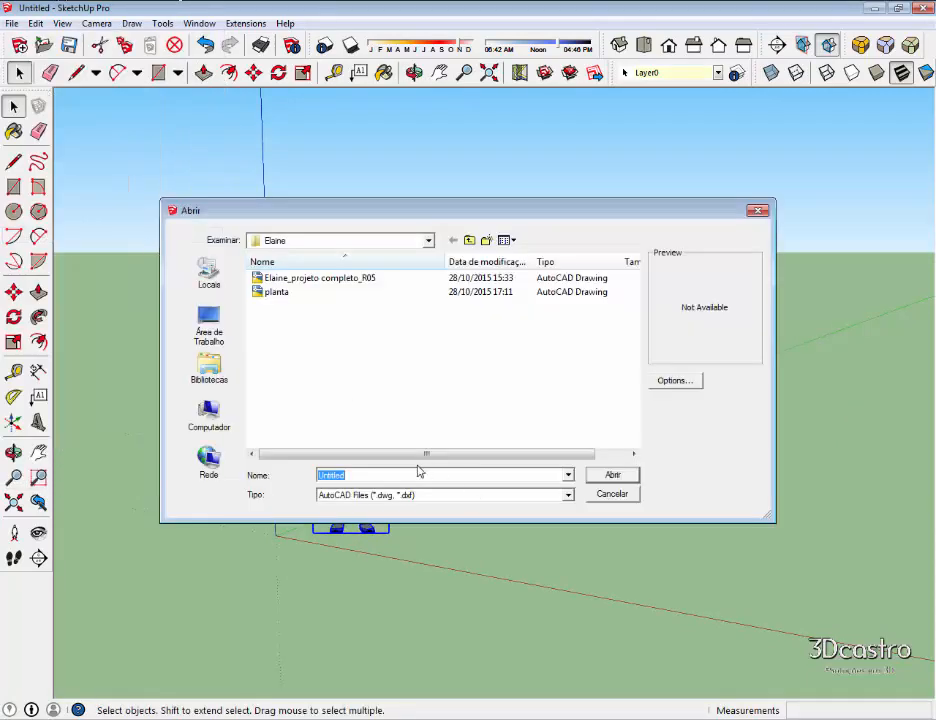
{"action": "left_click", "coordinate": [404, 495]}
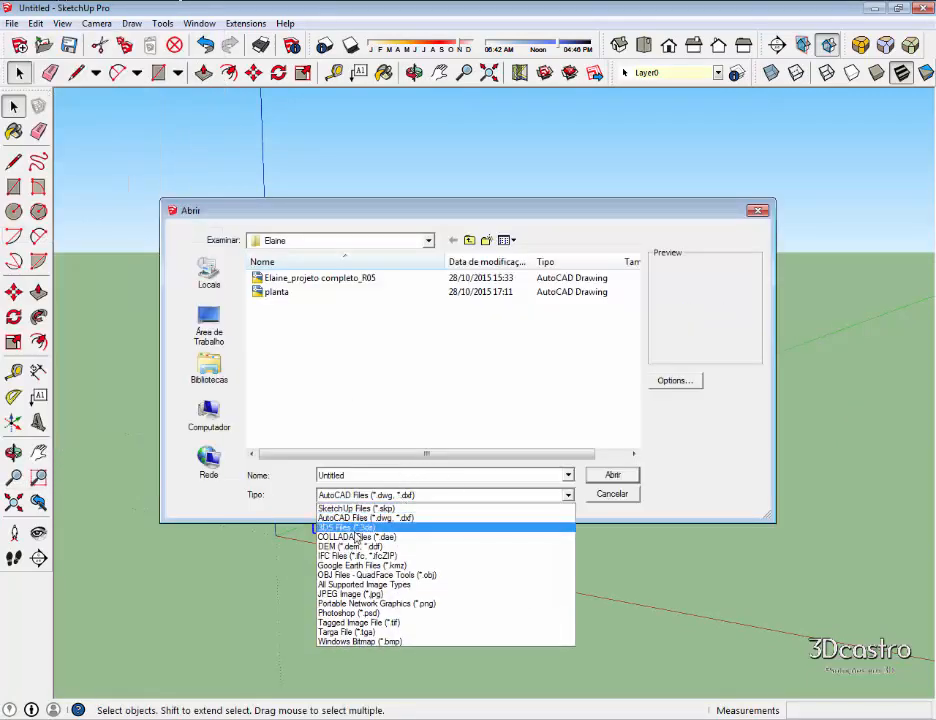
{"action": "left_click", "coordinate": [345, 527]}
{"action": "left_click", "coordinate": [222, 375]}
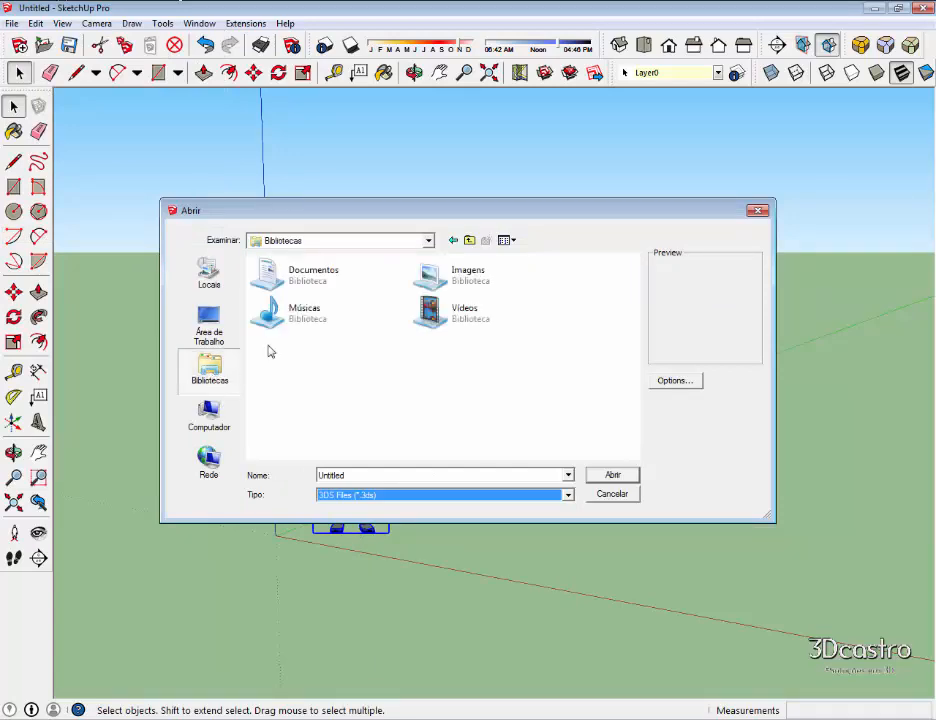
{"action": "double_click", "coordinate": [347, 267]}
{"action": "double_click", "coordinate": [289, 295]}
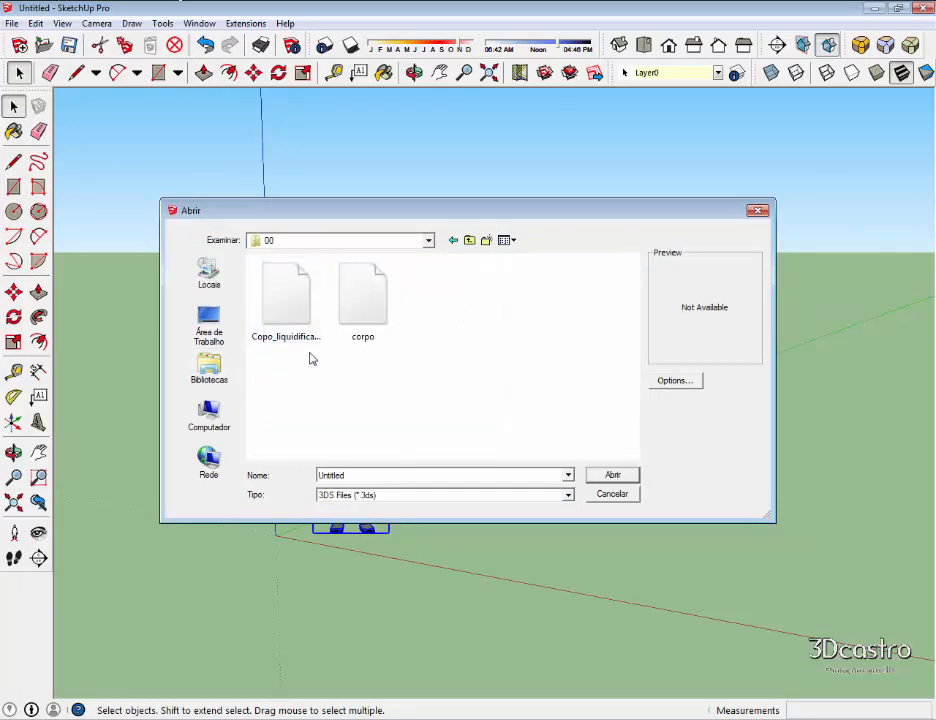
{"action": "left_click", "coordinate": [370, 310]}
{"action": "left_click", "coordinate": [630, 479]}
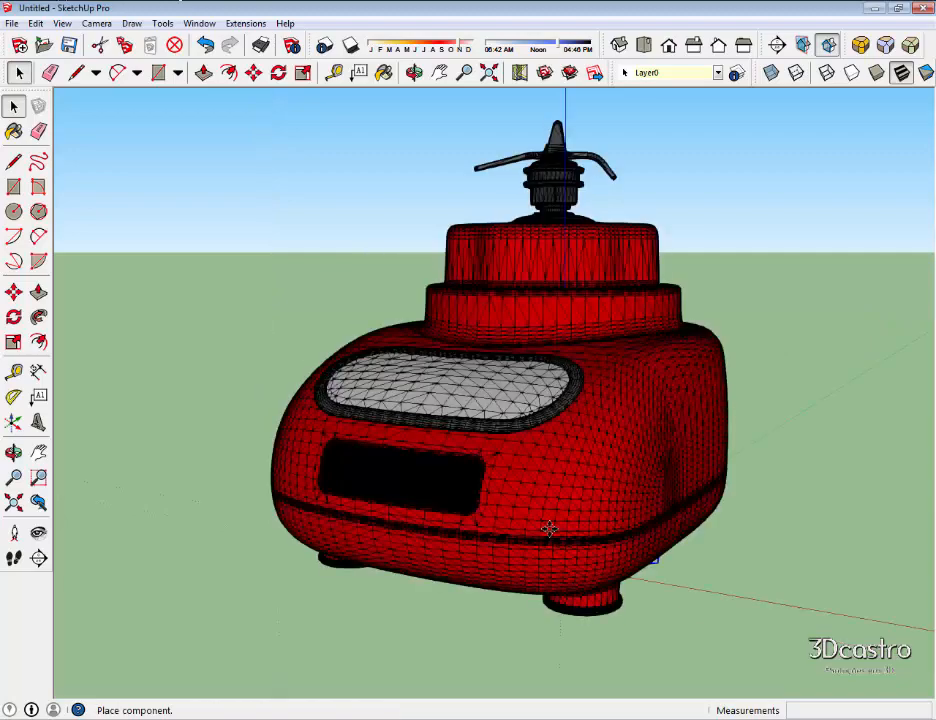
Place the imported blender base and move it along the red axis, clear of the human figure.
{"action": "left_click", "coordinate": [548, 527]}
{"action": "middle_click_drag", "start_coordinate": [556, 524], "coordinate": [492, 450]}
{"action": "left_click", "coordinate": [492, 450]}
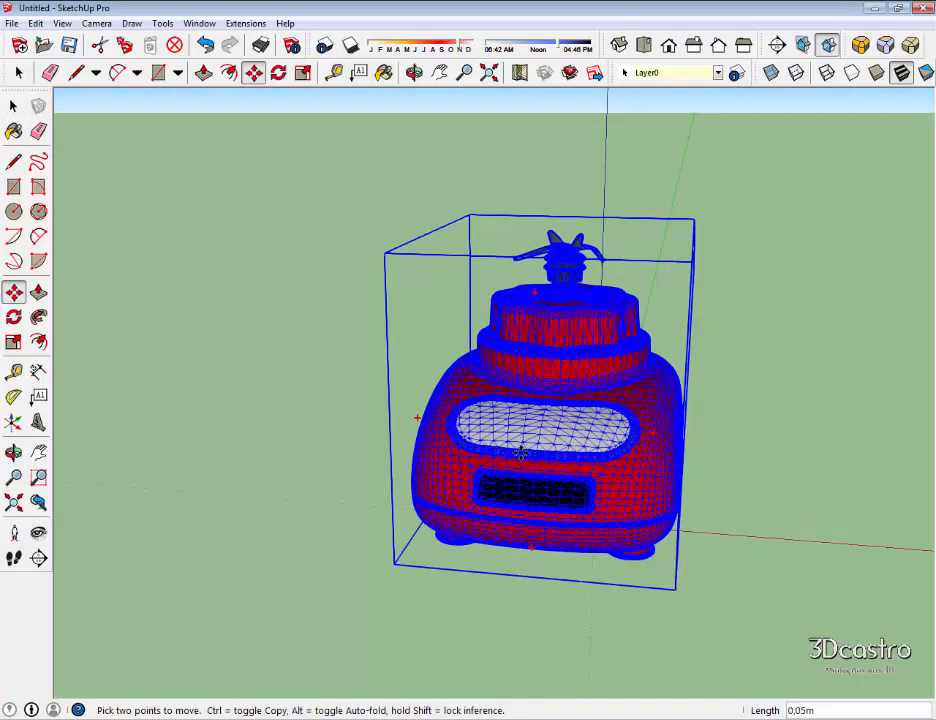
{"action": "left_click", "coordinate": [804, 460]}
{"action": "key", "text": "space"}
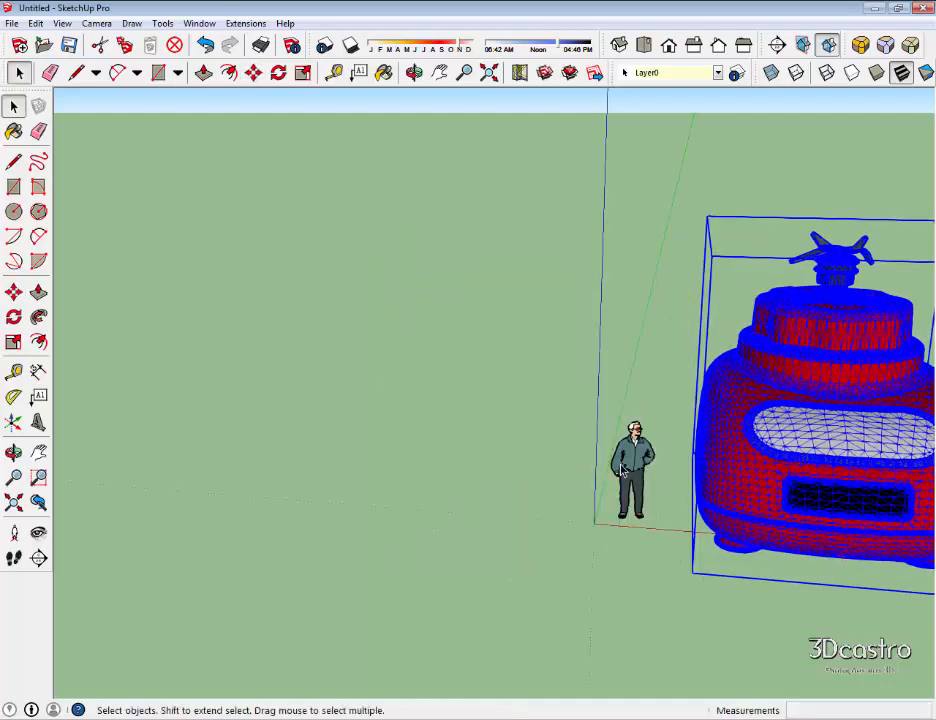
Delete the human scale figure beside the blender base.
{"action": "left_click", "coordinate": [632, 468]}
{"action": "middle_click_drag", "start_coordinate": [632, 468], "coordinate": [744, 416]}
{"action": "scroll", "coordinate": [744, 418], "scroll_direction": "up", "scroll_amount": 2}
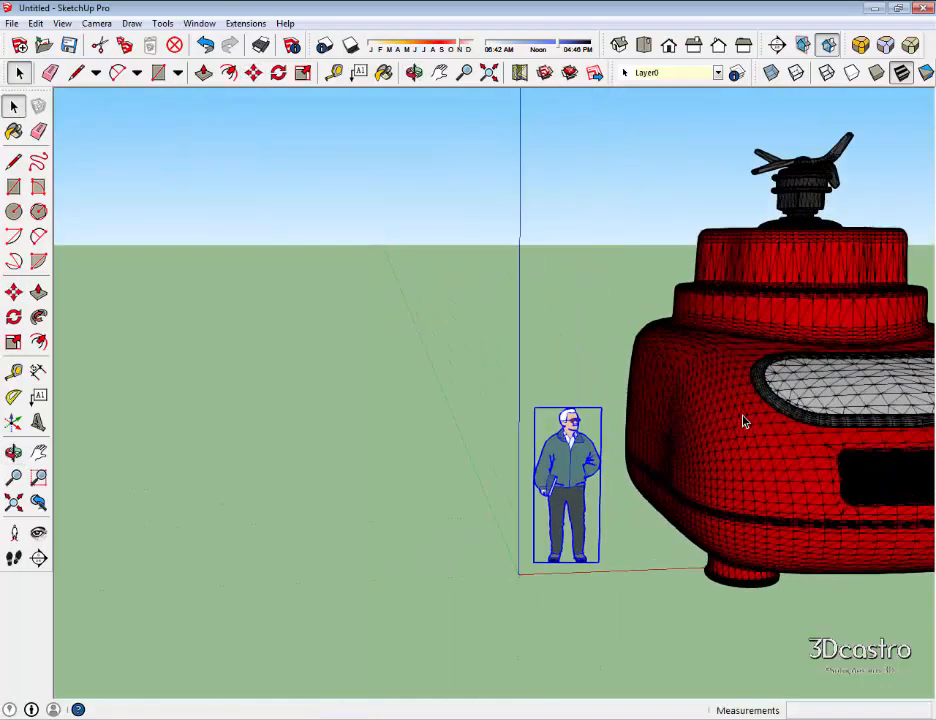
{"action": "key", "text": "Delete"}
Examine the blender base's mesh density from several angles, including close up around the front panel and collar.
{"action": "left_click", "coordinate": [742, 418]}
{"action": "scroll", "coordinate": [742, 418], "scroll_direction": "down", "scroll_amount": 2}
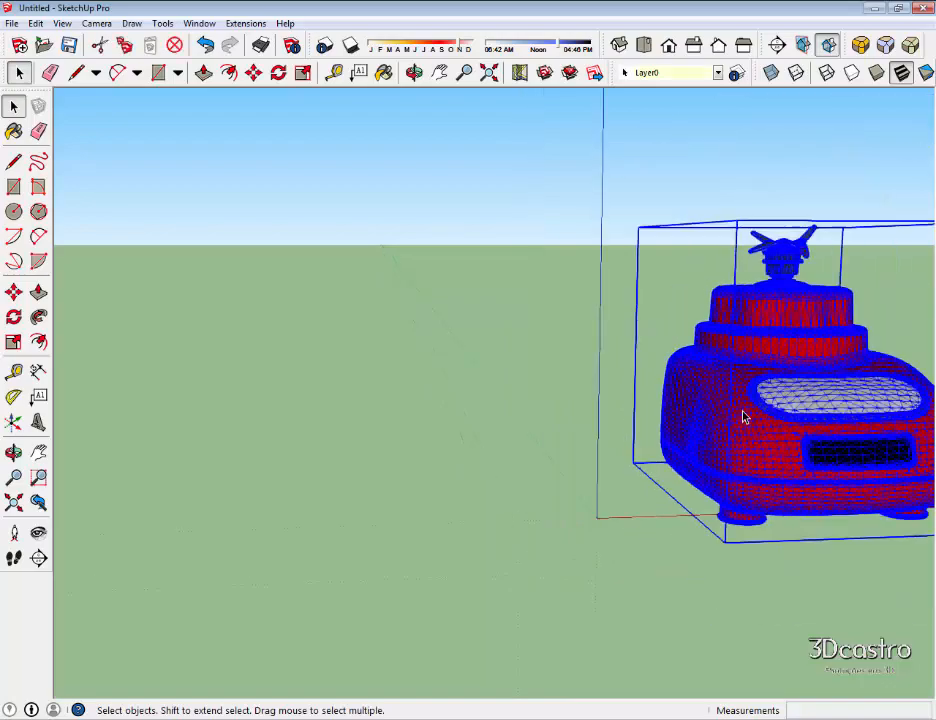
{"action": "middle_click_drag", "start_coordinate": [742, 418], "coordinate": [723, 318]}
{"action": "scroll", "coordinate": [352, 446], "scroll_direction": "up", "scroll_amount": 3}
{"action": "left_click", "coordinate": [703, 311]}
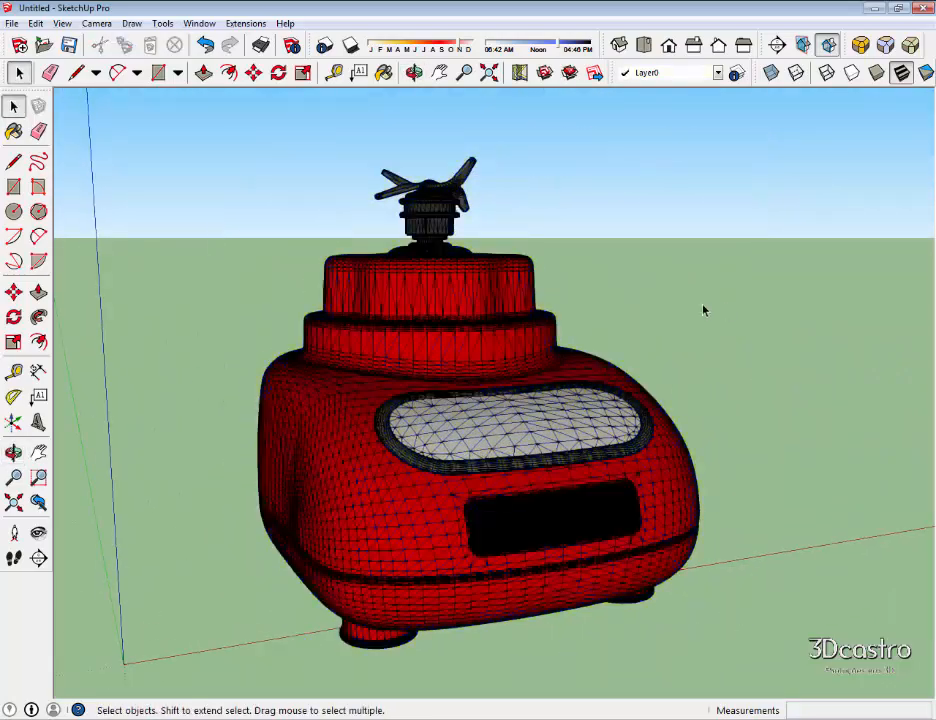
{"action": "left_click", "coordinate": [499, 418]}
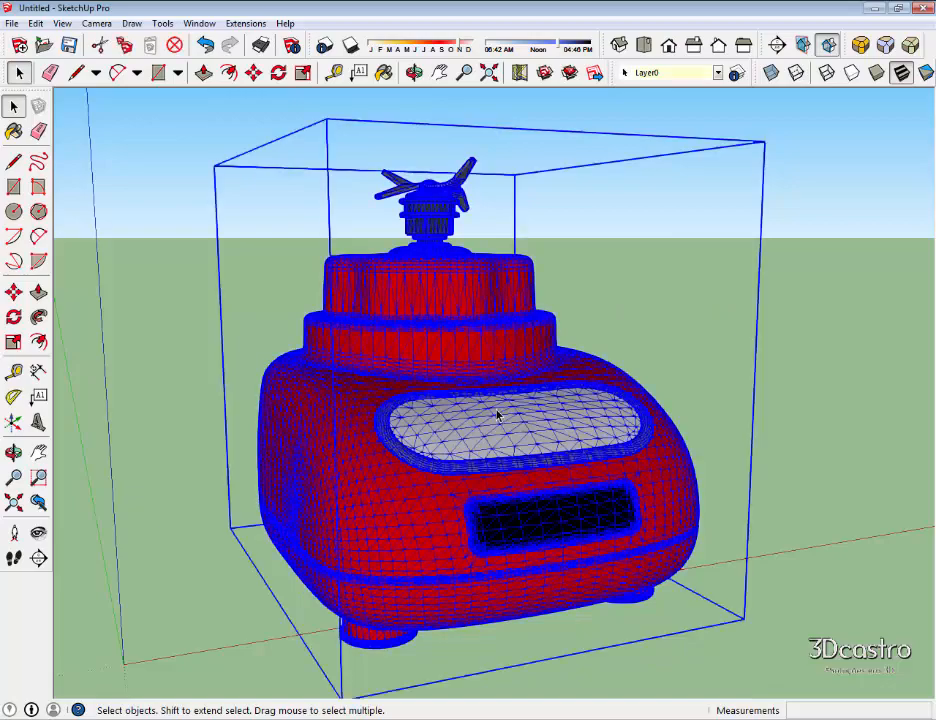
{"action": "scroll", "coordinate": [497, 418], "scroll_direction": "down", "scroll_amount": 2}
{"action": "middle_click_drag", "start_coordinate": [497, 418], "coordinate": [428, 439]}
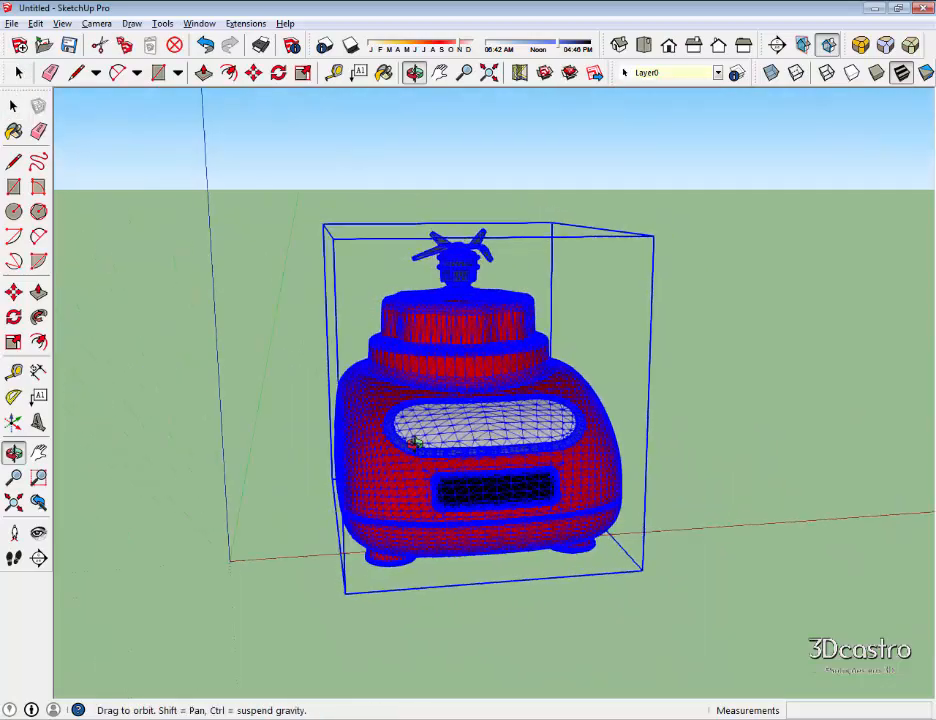
{"action": "left_click", "coordinate": [318, 433]}
{"action": "middle_click_drag", "start_coordinate": [318, 433], "coordinate": [574, 466]}
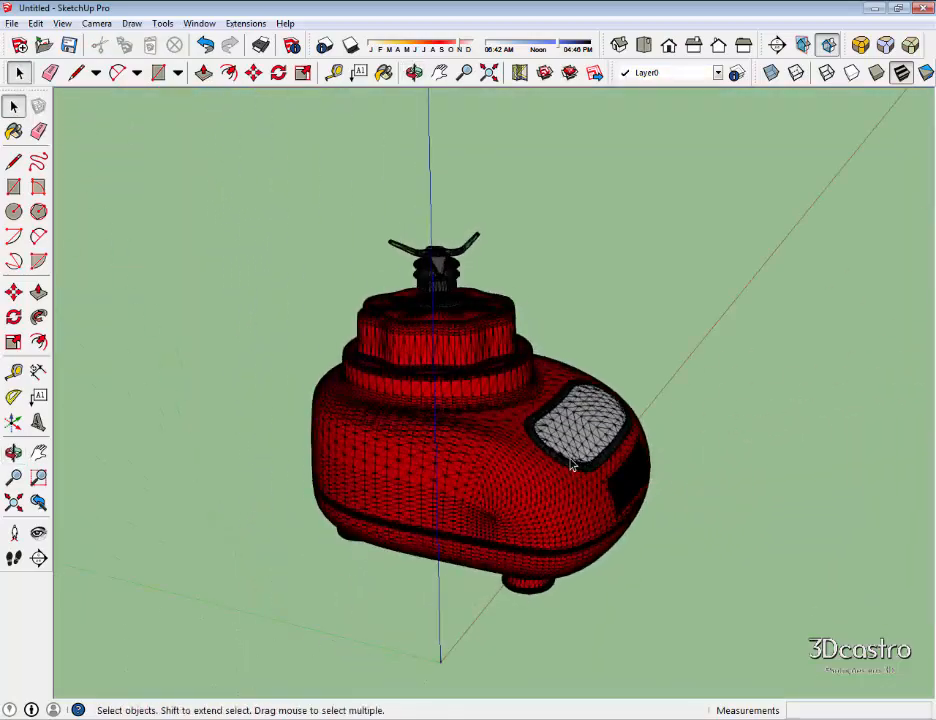
{"action": "scroll", "coordinate": [474, 453], "scroll_direction": "up", "scroll_amount": 6}
{"action": "middle_click_drag", "start_coordinate": [618, 409], "coordinate": [223, 390]}
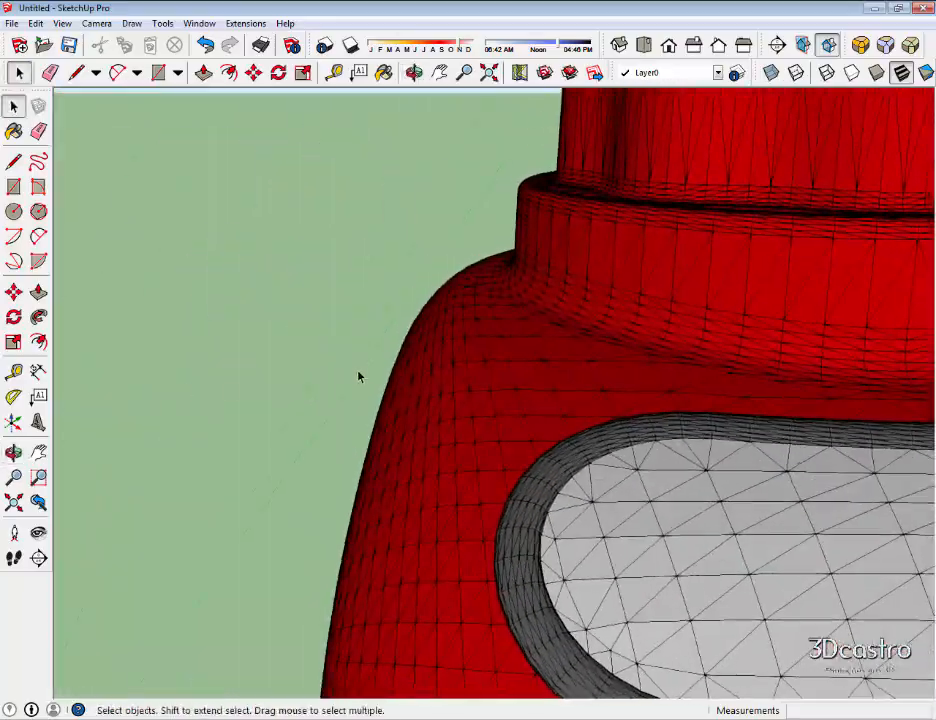
{"action": "scroll", "coordinate": [664, 355], "scroll_direction": "down", "scroll_amount": 5}
{"action": "middle_click_drag", "start_coordinate": [664, 355], "coordinate": [84, 297]}
{"action": "scroll", "coordinate": [600, 485], "scroll_direction": "up", "scroll_amount": 3}
{"action": "middle_click_drag", "start_coordinate": [600, 485], "coordinate": [340, 418]}
{"action": "scroll", "coordinate": [367, 393], "scroll_direction": "down", "scroll_amount": 3}
{"action": "scroll", "coordinate": [386, 432], "scroll_direction": "down", "scroll_amount": 2}
{"action": "scroll", "coordinate": [349, 428], "scroll_direction": "up", "scroll_amount": 3}
{"action": "scroll", "coordinate": [340, 418], "scroll_direction": "down", "scroll_amount": 2}
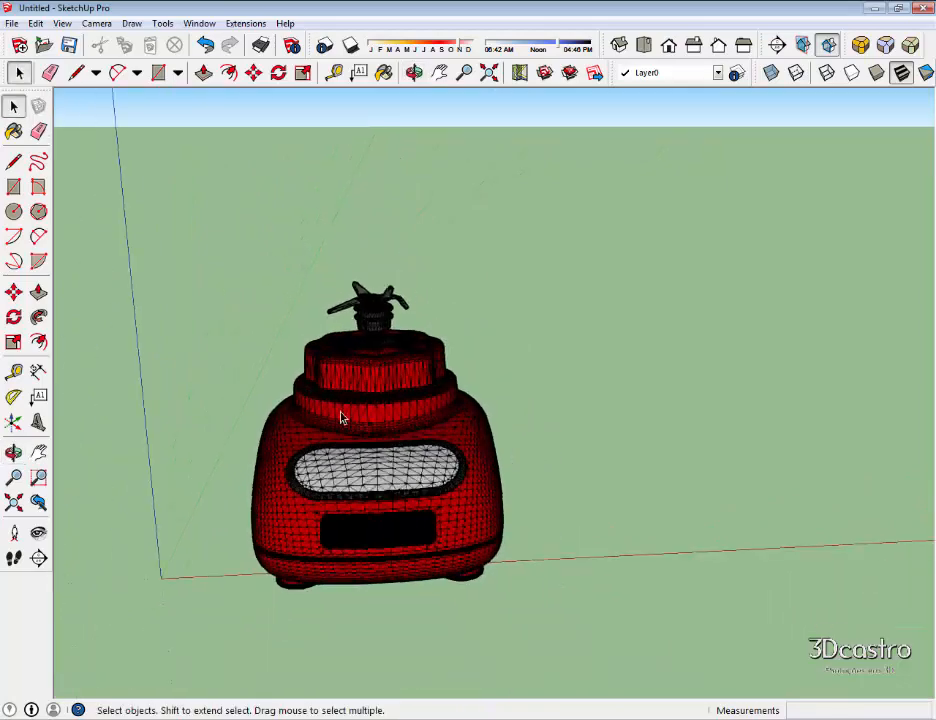
Import the Copo_liquidificador 3DS file from the 00 folder and place the jug beside the base.
{"action": "left_click", "coordinate": [12, 23]}
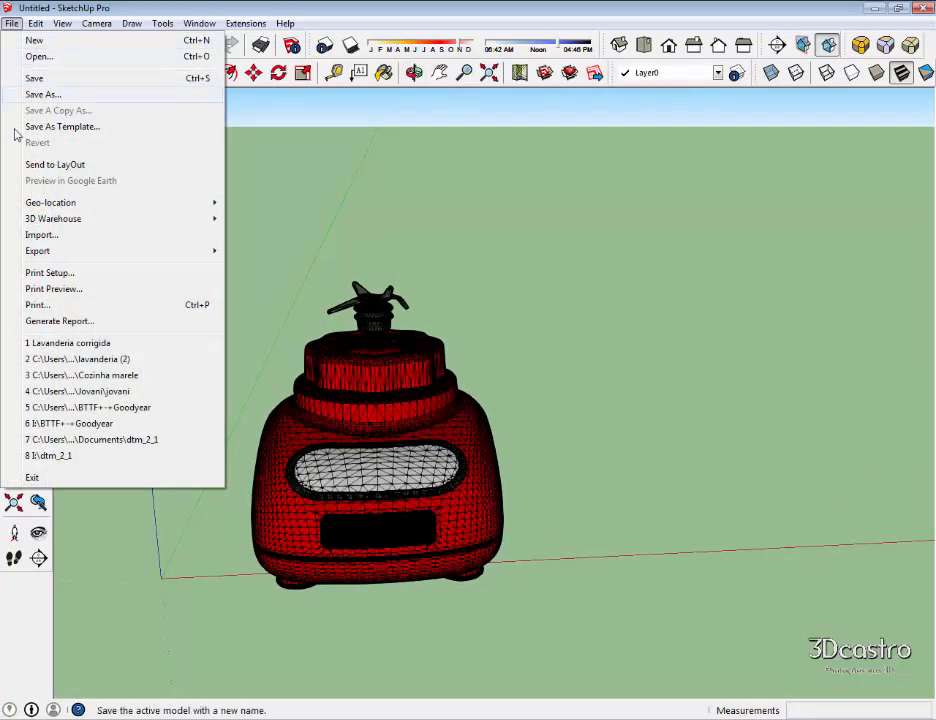
{"action": "left_click", "coordinate": [41, 235]}
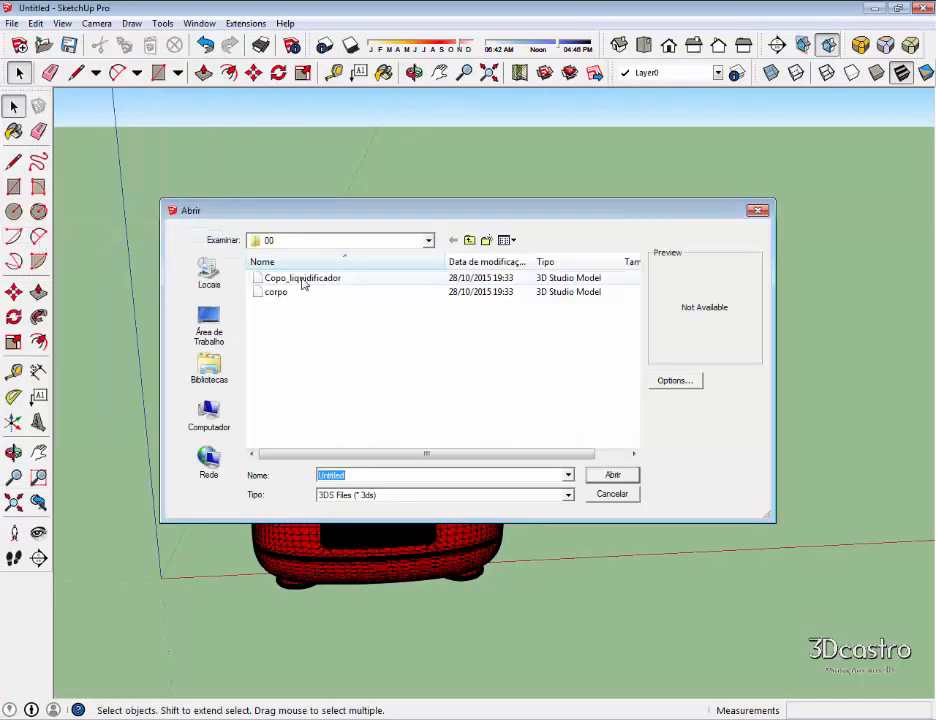
{"action": "left_click", "coordinate": [300, 278]}
{"action": "left_click", "coordinate": [612, 476]}
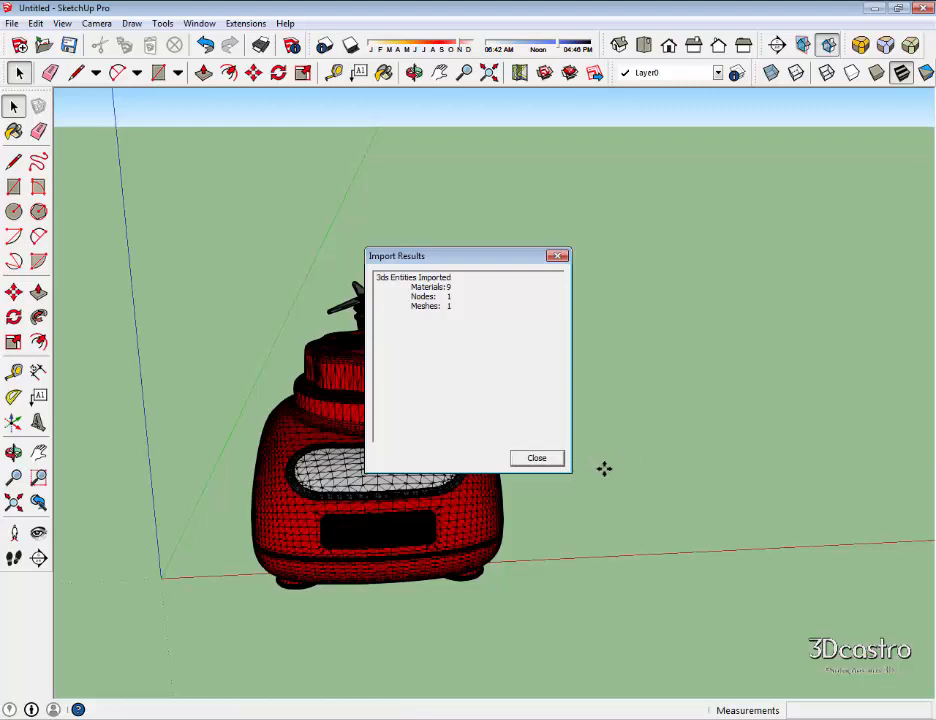
{"action": "left_click", "coordinate": [604, 469]}
{"action": "key", "text": "space"}
{"action": "scroll", "coordinate": [602, 310], "scroll_direction": "down", "scroll_amount": 3}
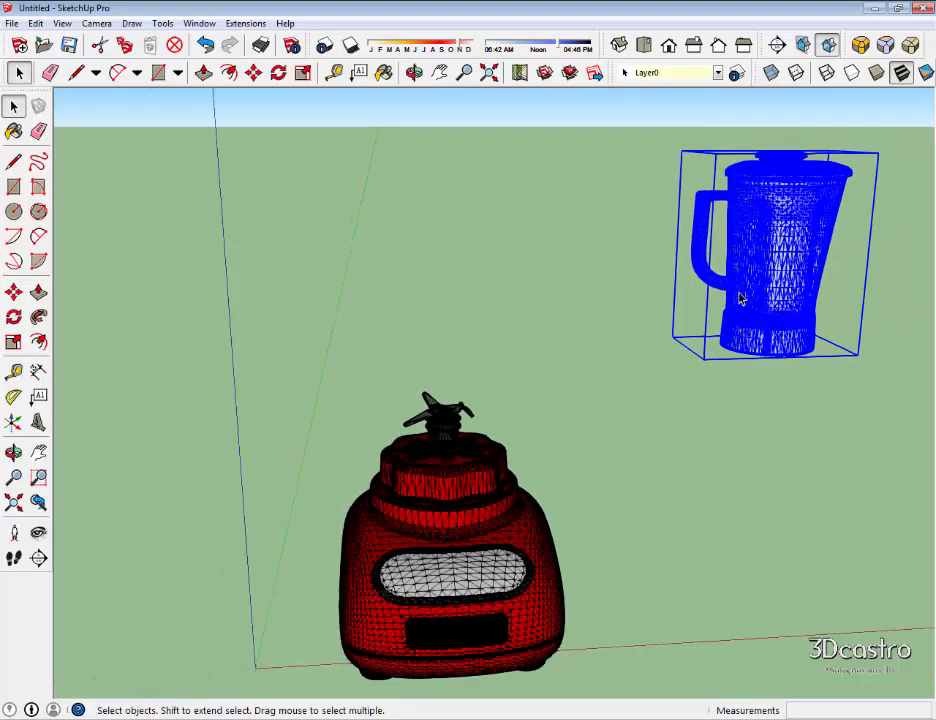
Move the jug by the bottom of its collar so it sits on top of the red base.
{"action": "middle_click_drag", "start_coordinate": [741, 297], "coordinate": [728, 312]}
{"action": "key", "text": "m"}
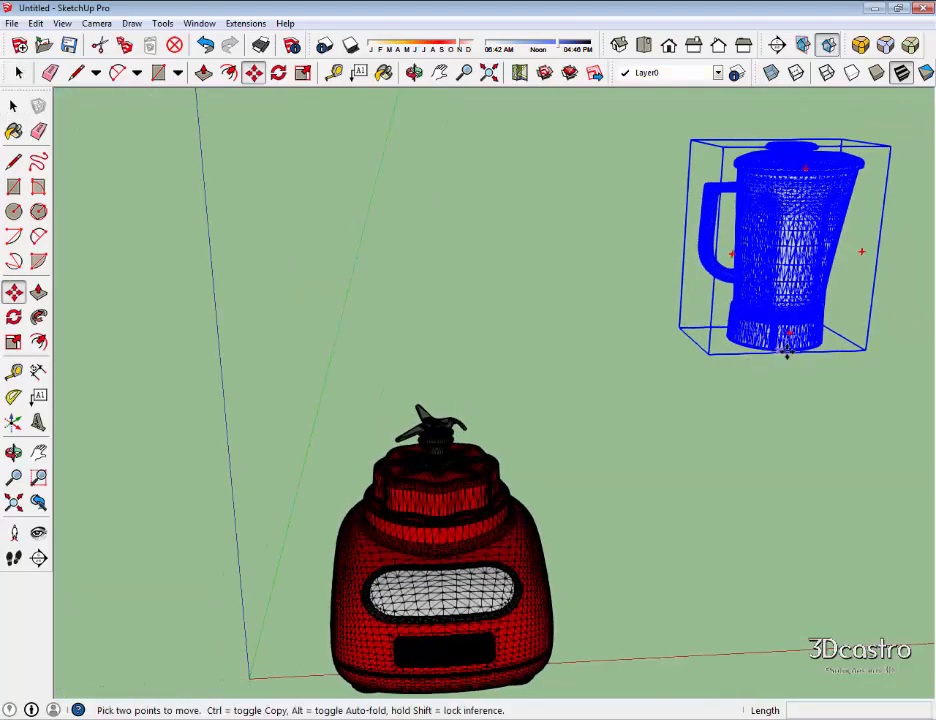
{"action": "left_click", "coordinate": [723, 389]}
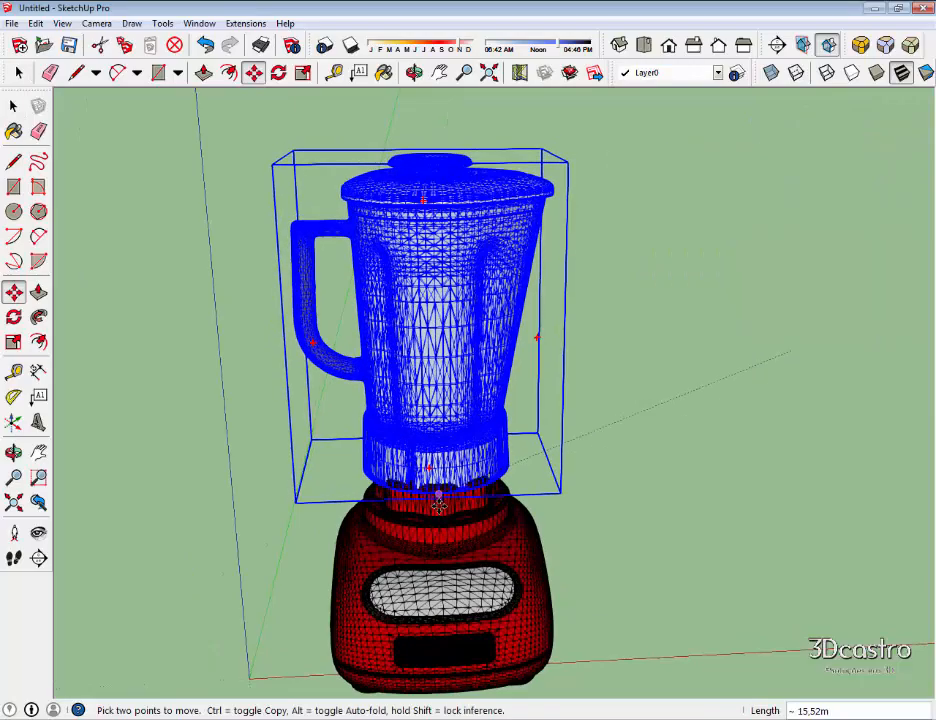
{"action": "left_click", "coordinate": [437, 524]}
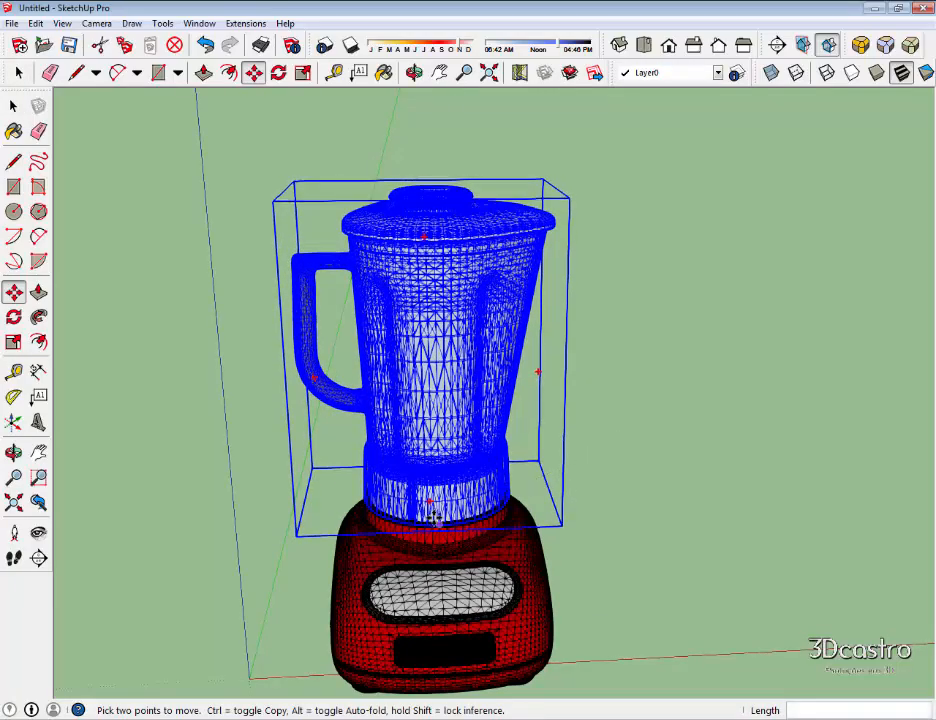
{"action": "scroll", "coordinate": [428, 505], "scroll_direction": "up", "scroll_amount": 5}
{"action": "mouse_move", "coordinate": [430, 495]}
{"action": "middle_mouse_down"}
{"action": "mouse_move", "coordinate": [445, 391]}
{"action": "mouse_move", "coordinate": [548, 430]}
{"action": "mouse_move", "coordinate": [412, 500]}
{"action": "middle_mouse_up"}
{"action": "key", "text": "space"}
Examine the assembled blender and the jug's triangulated mesh from the front and above.
{"action": "scroll", "coordinate": [485, 324], "scroll_direction": "down", "scroll_amount": 5}
{"action": "middle_click_drag", "start_coordinate": [401, 398], "coordinate": [360, 465]}
{"action": "left_click", "coordinate": [713, 243]}
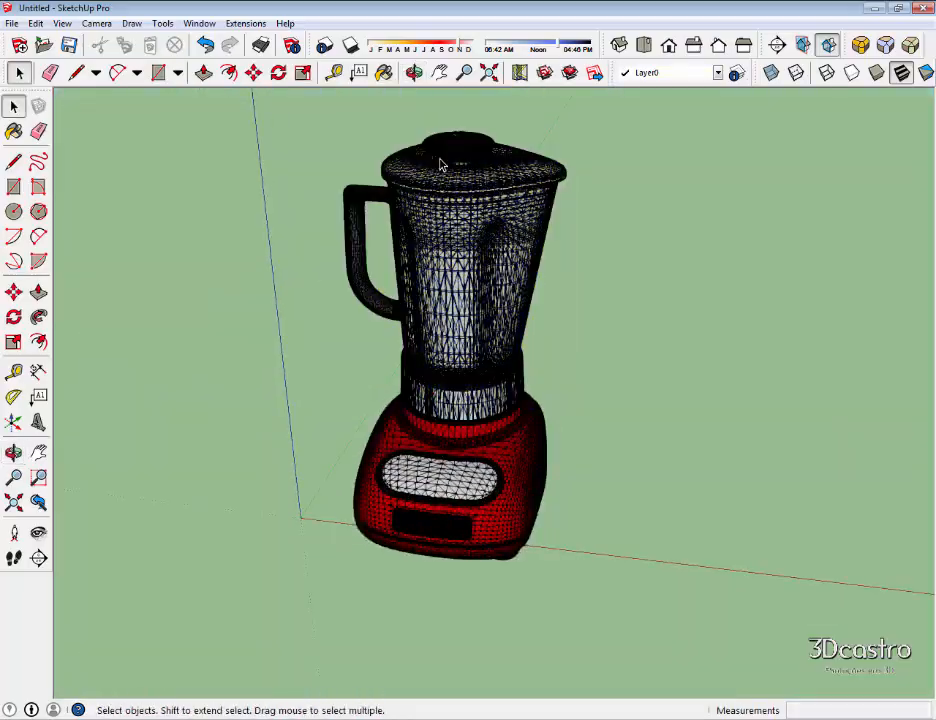
{"action": "scroll", "coordinate": [441, 163], "scroll_direction": "up", "scroll_amount": 5}
{"action": "middle_click_drag", "start_coordinate": [441, 165], "coordinate": [752, 182]}
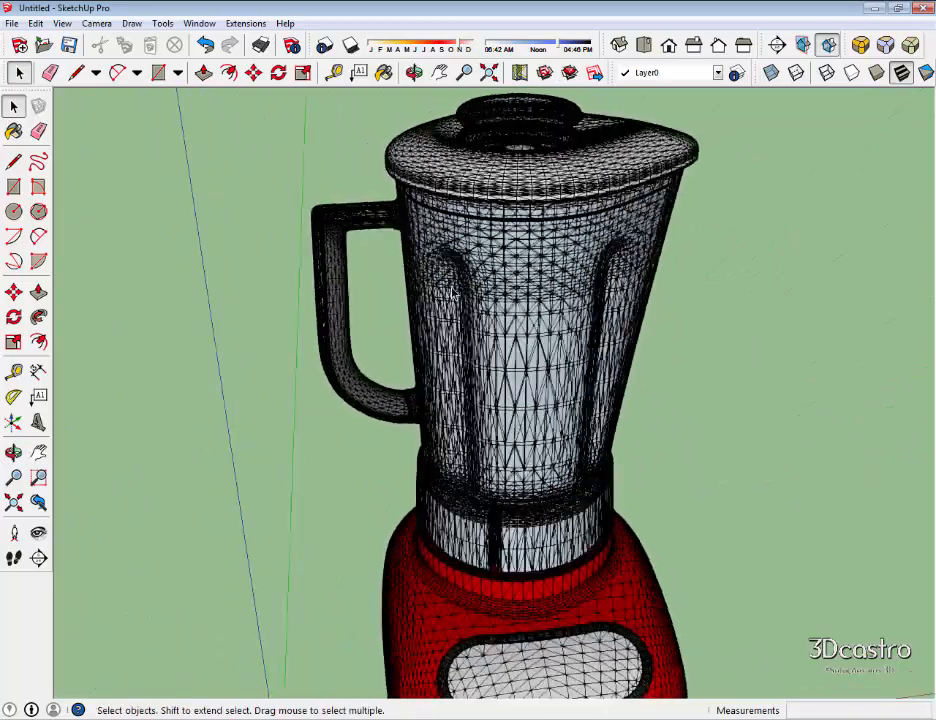
{"action": "middle_click_drag", "start_coordinate": [610, 225], "coordinate": [533, 190]}
{"action": "scroll", "coordinate": [533, 190], "scroll_direction": "down", "scroll_amount": 4}
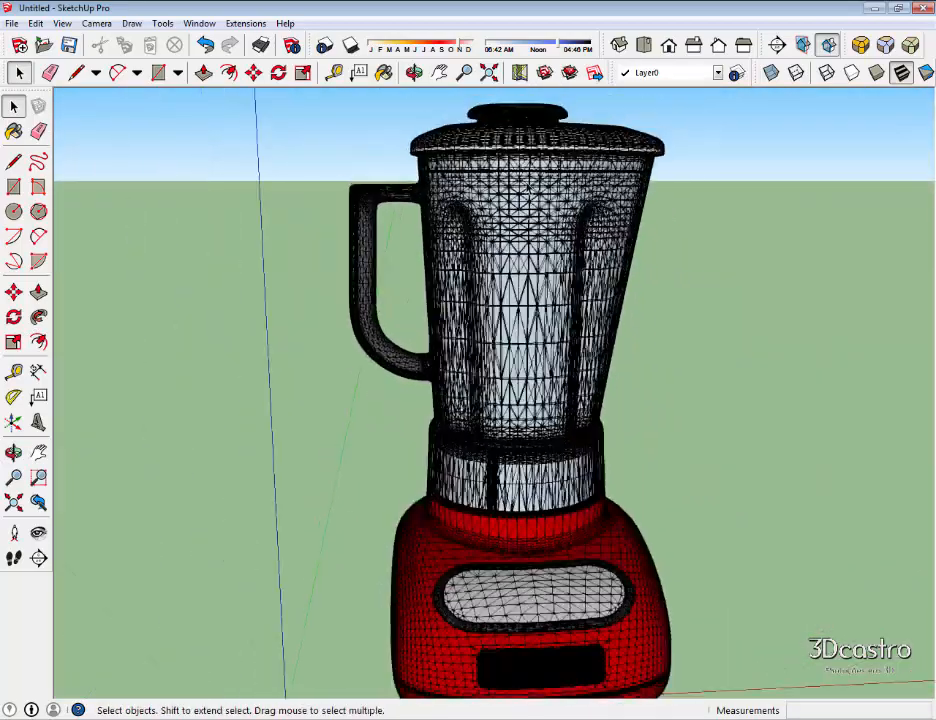
{"action": "left_click", "coordinate": [519, 162]}
{"action": "right_click", "coordinate": [519, 162]}
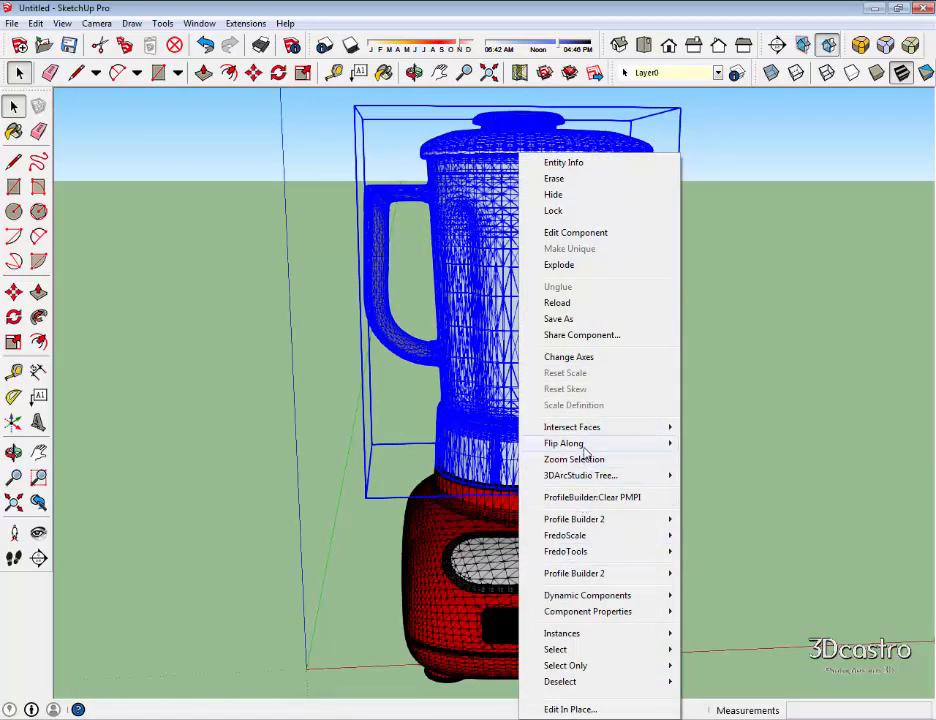
{"action": "mouse_move", "coordinate": [585, 447]}
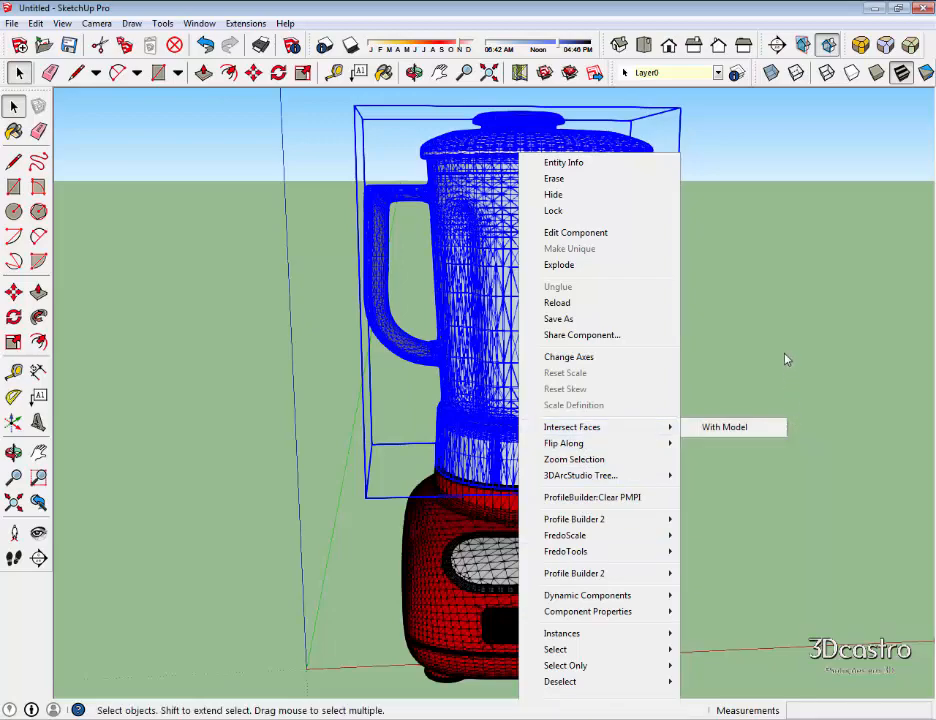
{"action": "left_click", "coordinate": [786, 354]}
Open the jug component and soften its nested mesh's edges at 17.7 degrees, with Smooth normals and Soften coplanar enabled.
{"action": "double_click", "coordinate": [584, 306]}
{"action": "left_click", "coordinate": [583, 305]}
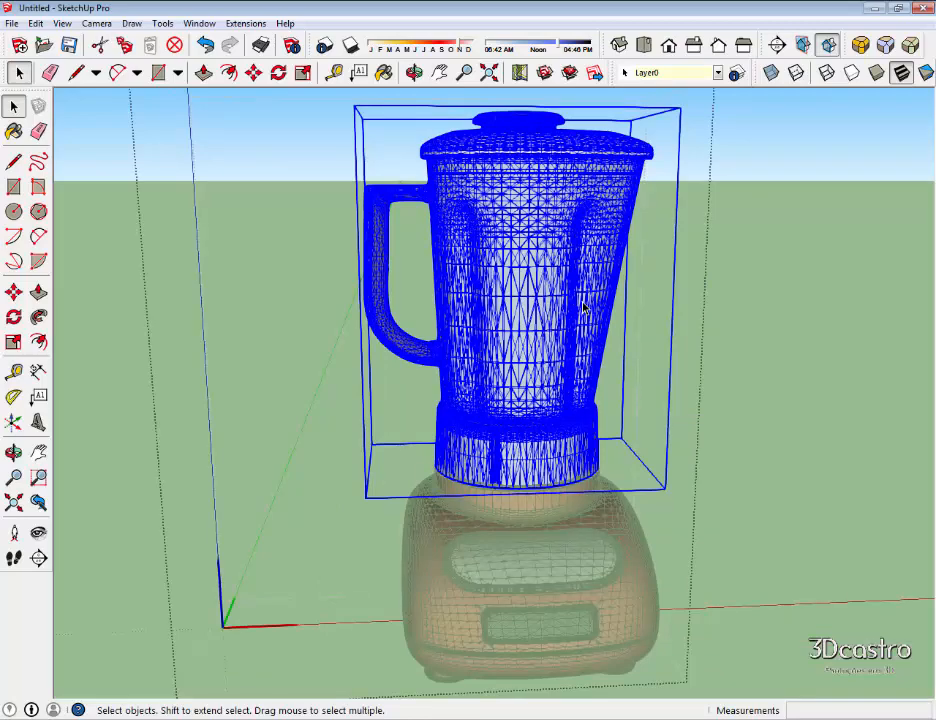
{"action": "right_click", "coordinate": [585, 308]}
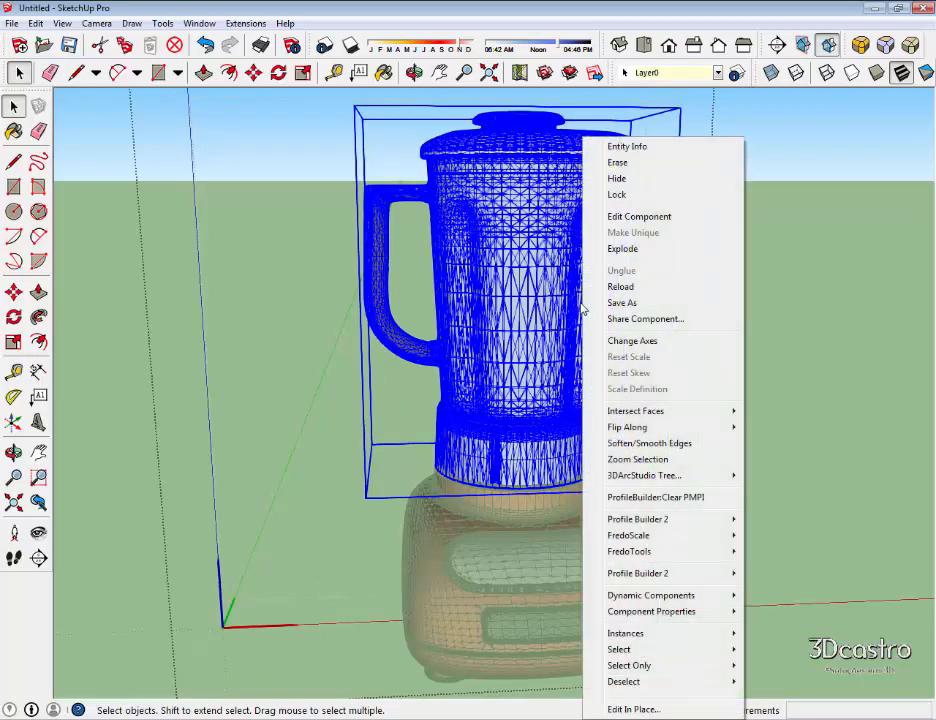
{"action": "left_click", "coordinate": [640, 450]}
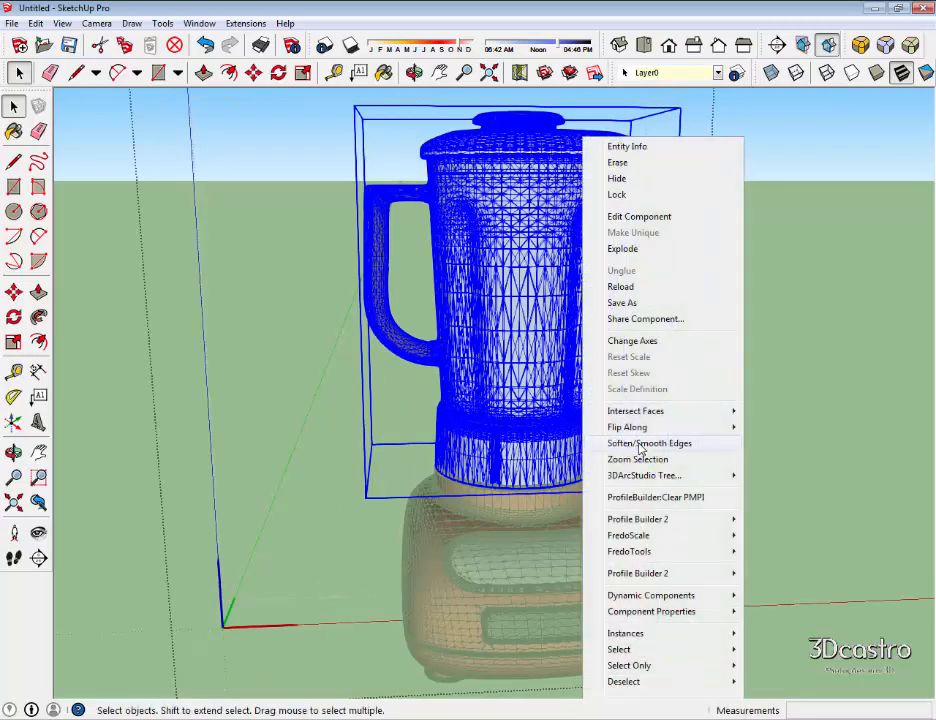
{"action": "left_click_drag", "start_coordinate": [36, 98], "coordinate": [67, 96]}
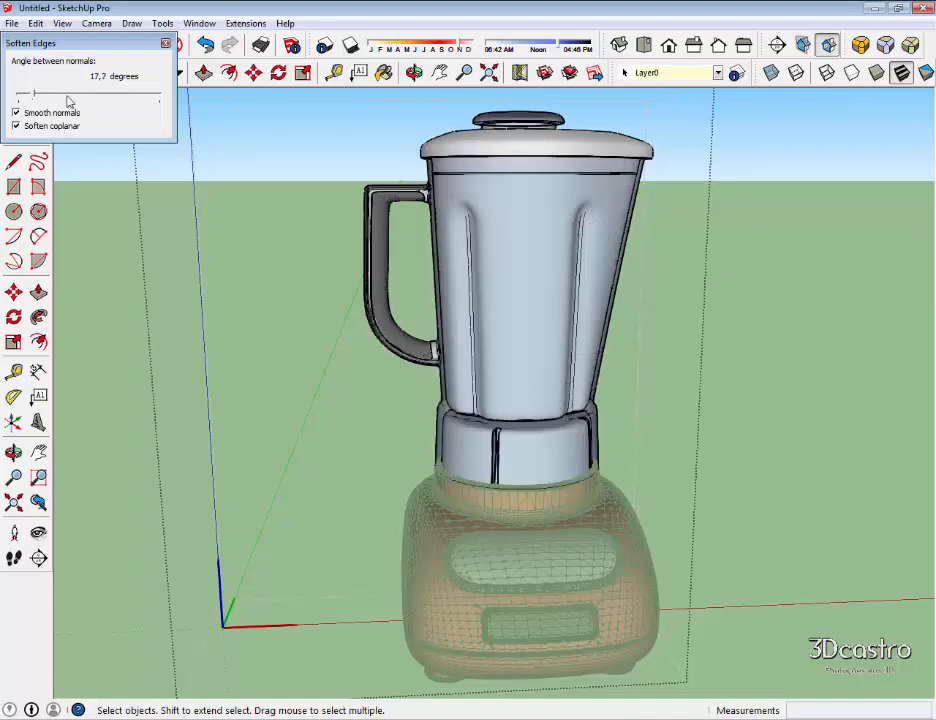
{"action": "middle_click_drag", "start_coordinate": [499, 278], "coordinate": [606, 398]}
{"action": "left_click", "coordinate": [166, 45]}
{"action": "left_click", "coordinate": [785, 257]}
Turn off Profiles in the edge settings of the current style.
{"action": "scroll", "coordinate": [584, 132], "scroll_direction": "up", "scroll_amount": 6}
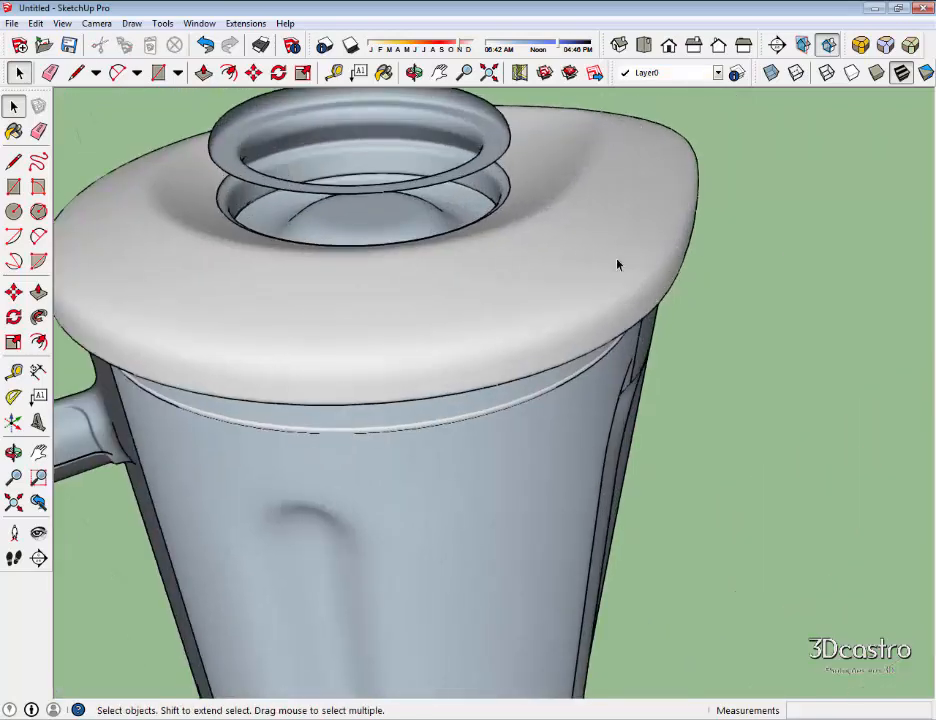
{"action": "scroll", "coordinate": [540, 210], "scroll_direction": "down", "scroll_amount": 3}
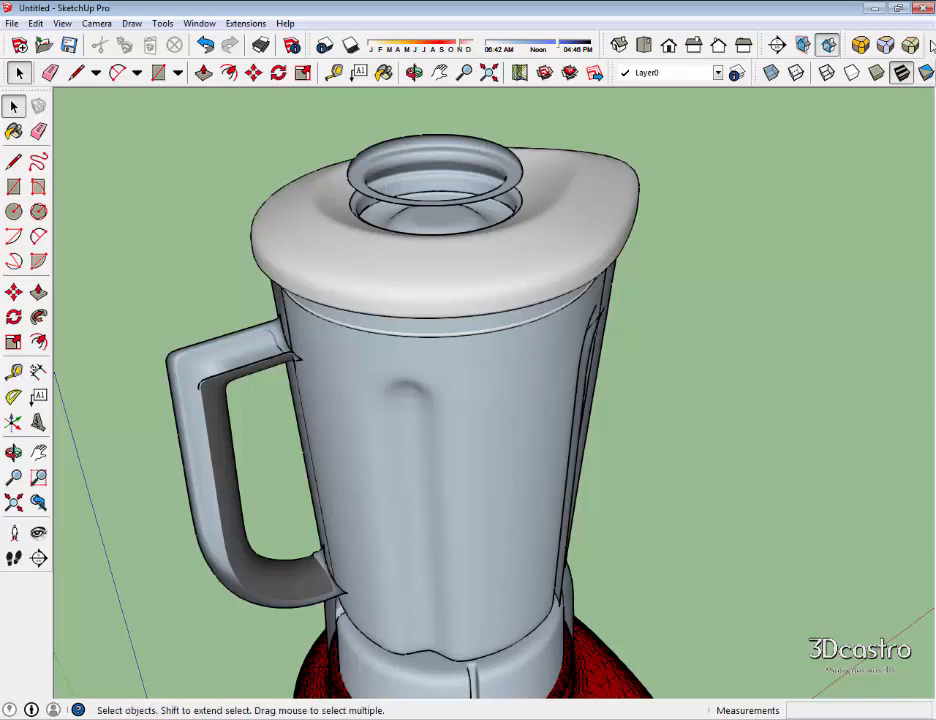
{"action": "left_click", "coordinate": [218, 27]}
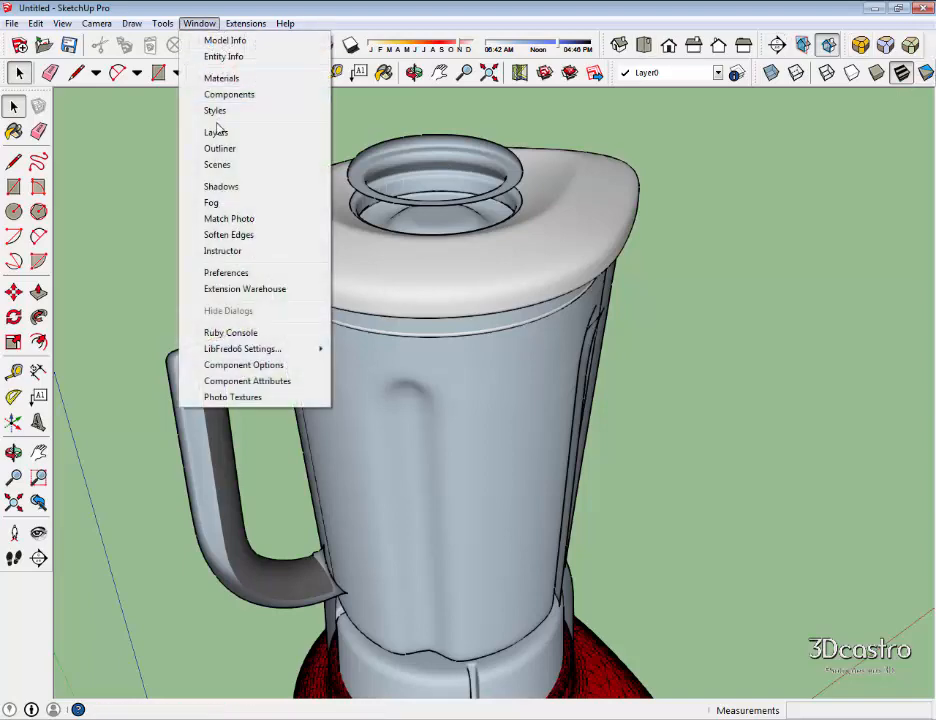
{"action": "left_click", "coordinate": [213, 111]}
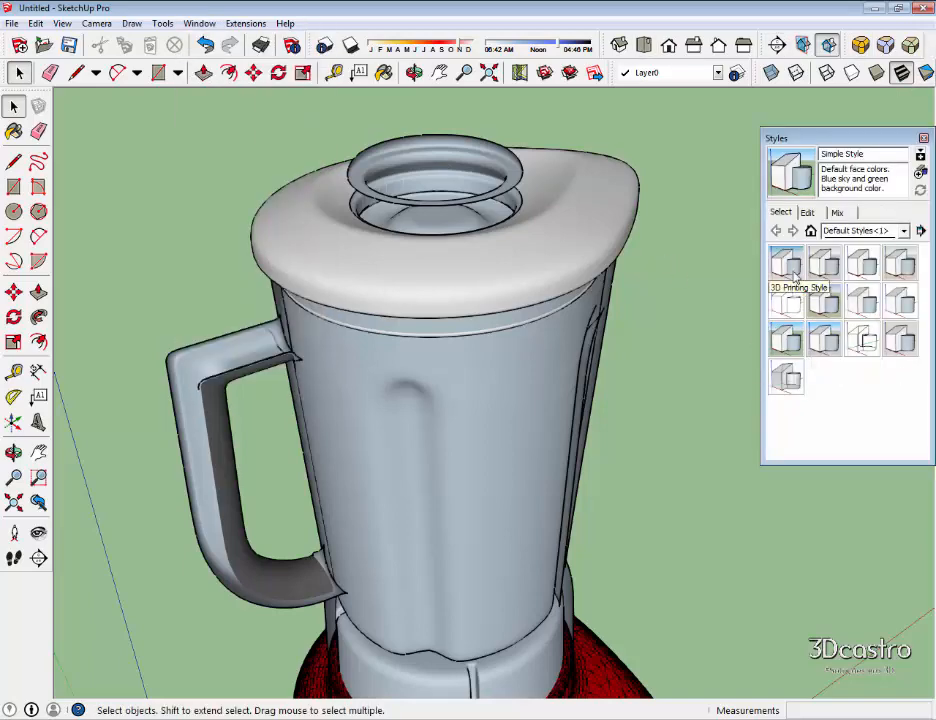
{"action": "left_click", "coordinate": [808, 213]}
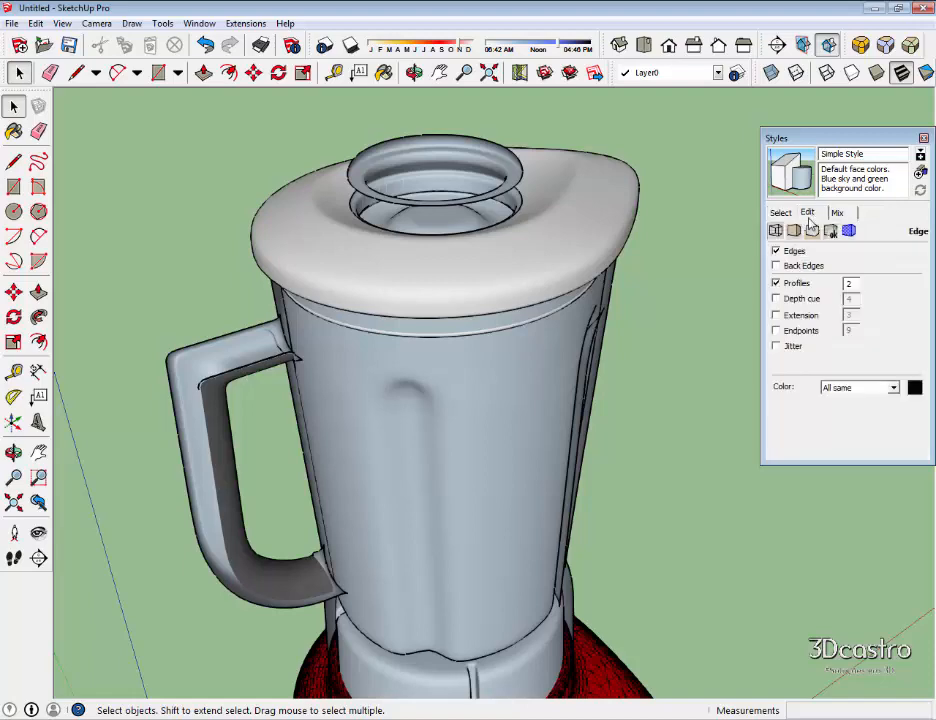
{"action": "left_click", "coordinate": [776, 284]}
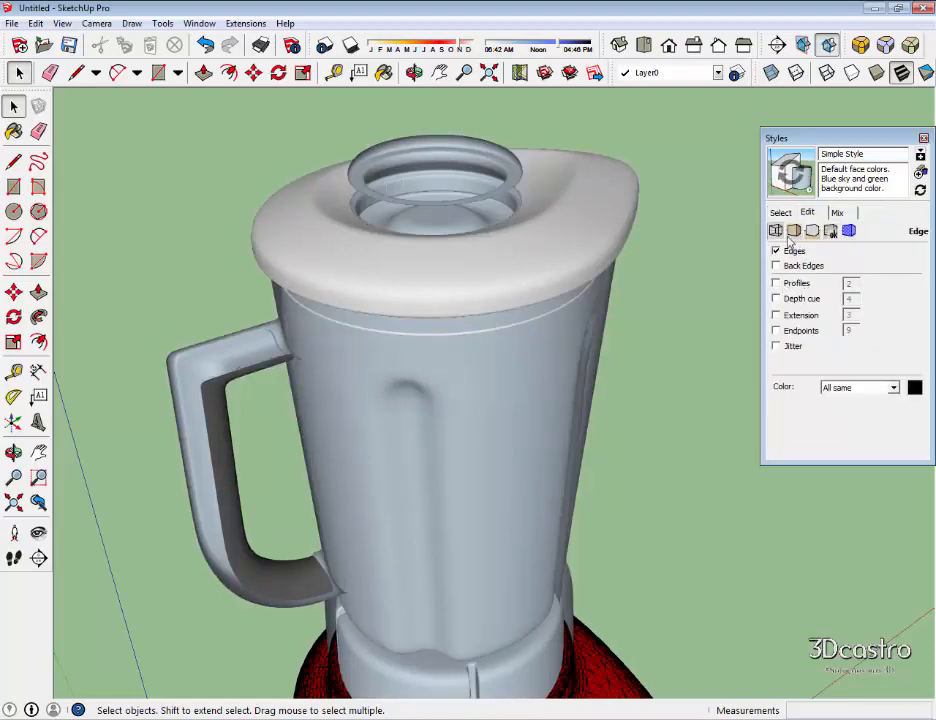
{"action": "left_click", "coordinate": [924, 140]}
Try to soften the edges of the red base's nested mesh at 180 degrees, with Smooth normals and Soften coplanar enabled.
{"action": "middle_click_drag", "start_coordinate": [440, 305], "coordinate": [400, 175]}
{"action": "scroll", "coordinate": [570, 247], "scroll_direction": "down", "scroll_amount": 3}
{"action": "middle_click_drag", "start_coordinate": [400, 535], "coordinate": [325, 430]}
{"action": "scroll", "coordinate": [441, 439], "scroll_direction": "up", "scroll_amount": 3}
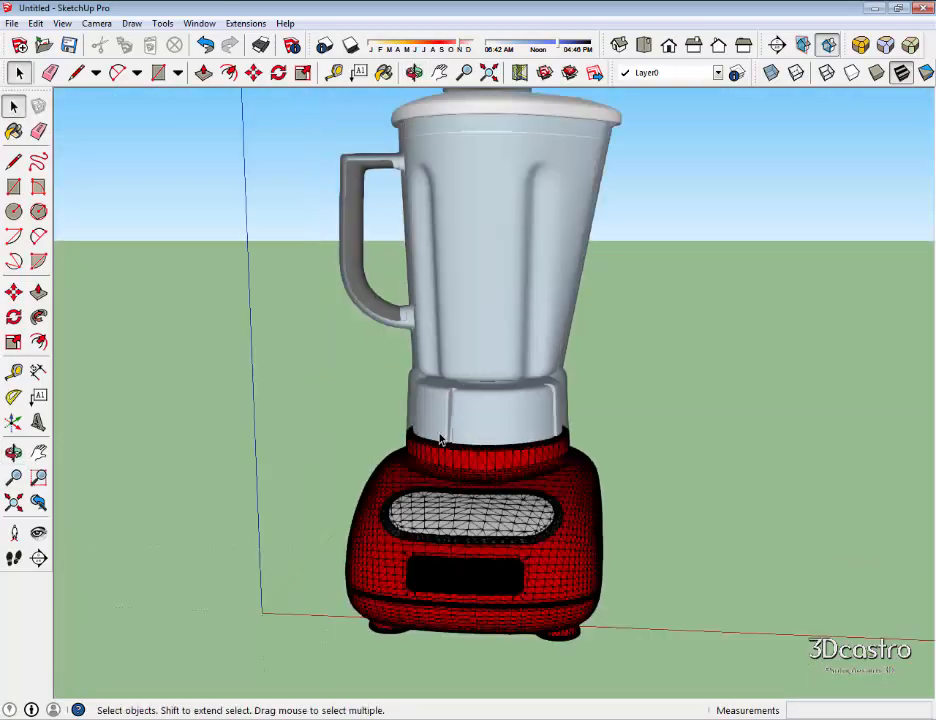
{"action": "middle_click_drag", "start_coordinate": [441, 439], "coordinate": [551, 529]}
{"action": "right_click", "coordinate": [551, 528]}
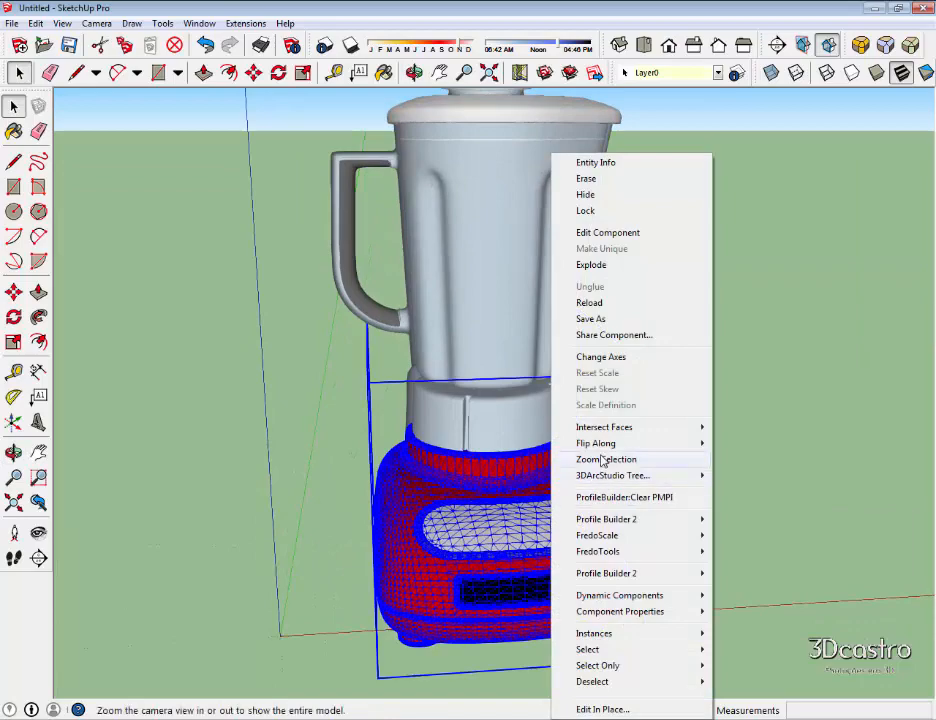
{"action": "double_click", "coordinate": [444, 530]}
{"action": "left_click", "coordinate": [444, 530]}
{"action": "right_click", "coordinate": [444, 530]}
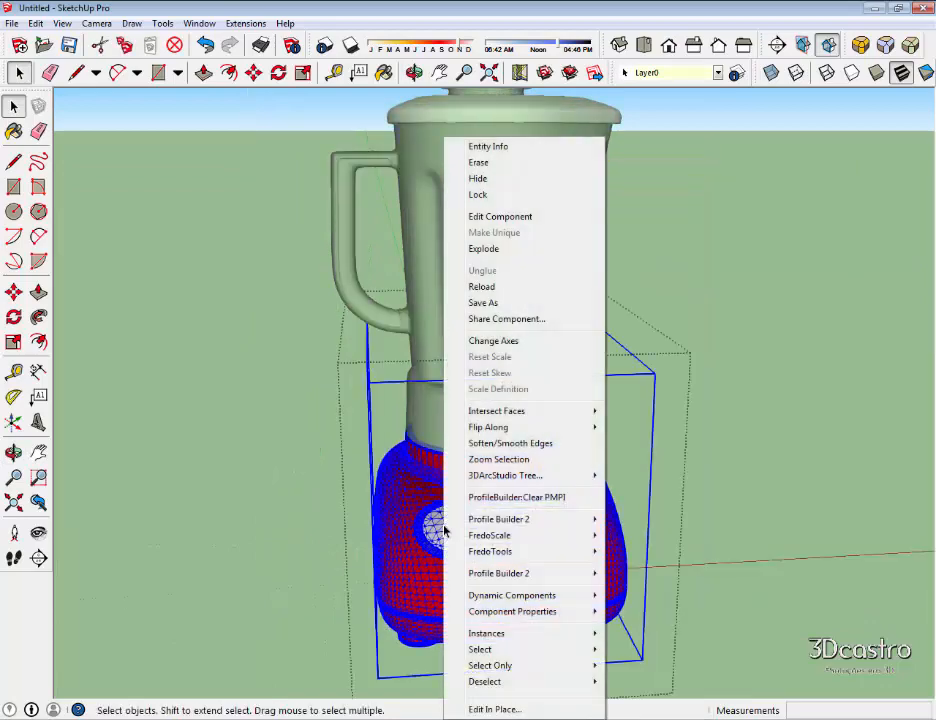
{"action": "left_click", "coordinate": [532, 445]}
{"action": "left_click", "coordinate": [395, 296]}
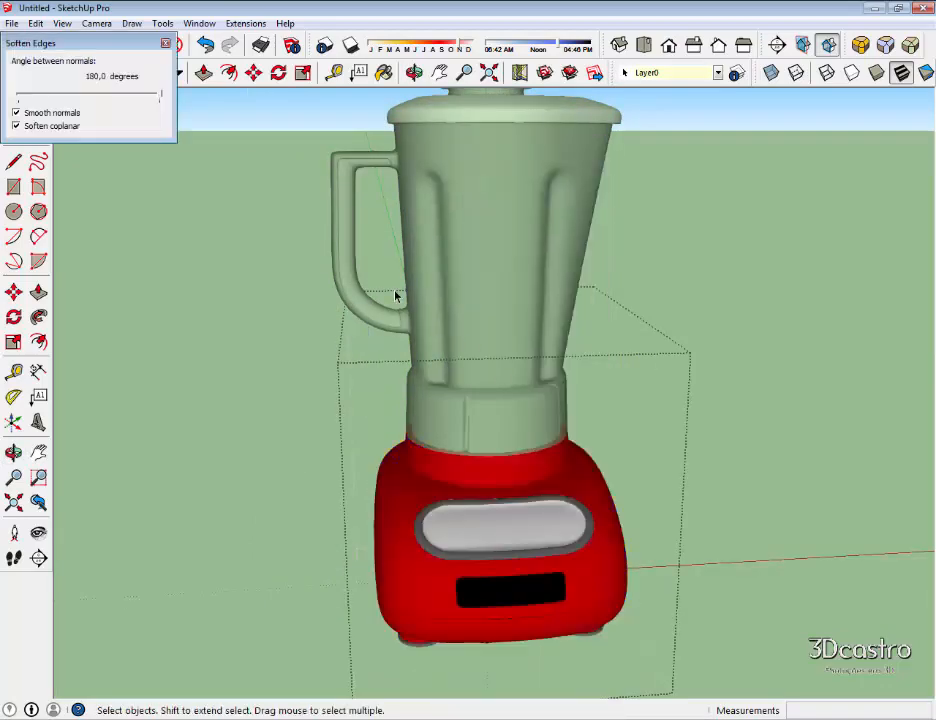
{"action": "left_click", "coordinate": [166, 44]}
{"action": "key", "text": "ctrl+z"}
{"action": "left_click", "coordinate": [238, 305]}
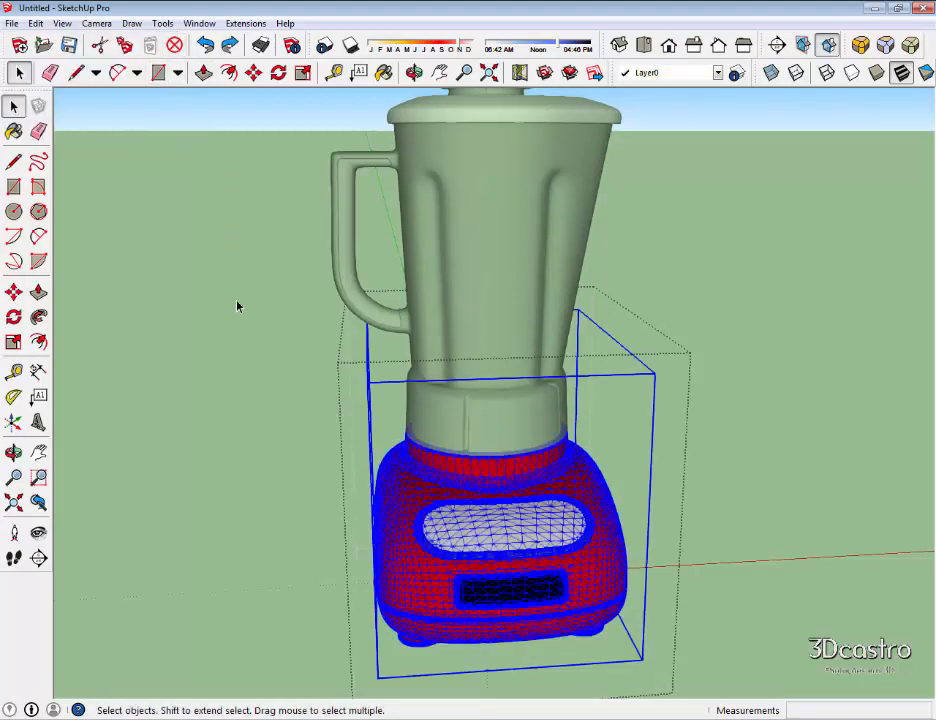
Examine the red base's mesh around the silver control panel and the black nameplate on its front.
{"action": "middle_click_drag", "start_coordinate": [440, 508], "coordinate": [612, 557]}
{"action": "scroll", "coordinate": [571, 549], "scroll_direction": "up", "scroll_amount": 3}
{"action": "scroll", "coordinate": [572, 549], "scroll_direction": "up", "scroll_amount": 3}
{"action": "scroll", "coordinate": [612, 557], "scroll_direction": "up", "scroll_amount": 2}
{"action": "scroll", "coordinate": [482, 490], "scroll_direction": "up", "scroll_amount": 3}
{"action": "middle_click_drag", "start_coordinate": [482, 490], "coordinate": [485, 303]}
{"action": "scroll", "coordinate": [589, 326], "scroll_direction": "down", "scroll_amount": 4}
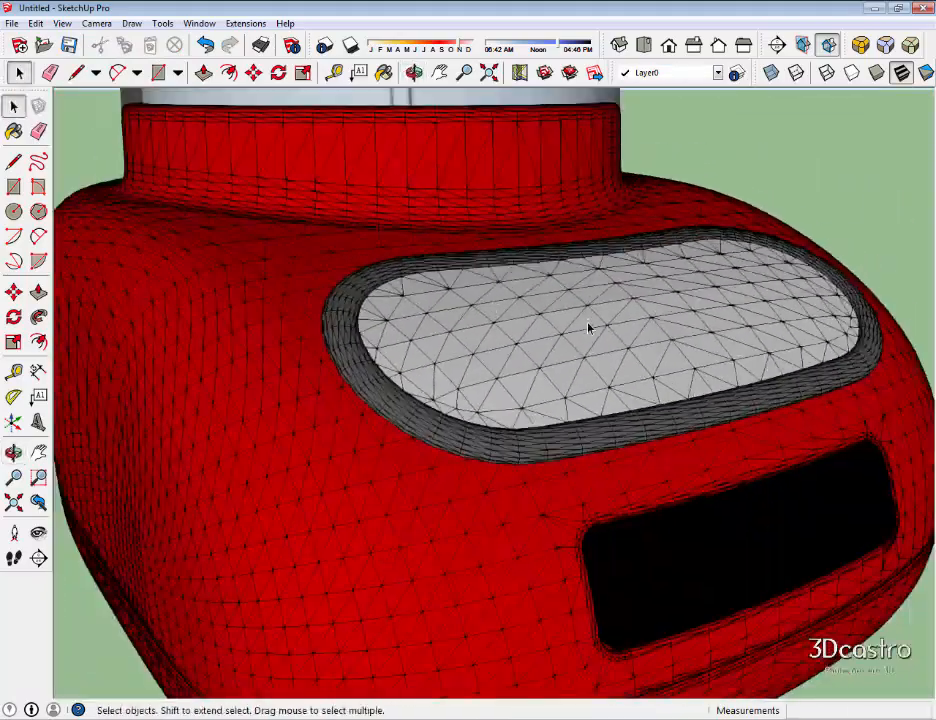
{"action": "middle_click_drag", "start_coordinate": [589, 326], "coordinate": [616, 480]}
{"action": "scroll", "coordinate": [616, 480], "scroll_direction": "down", "scroll_amount": 1}
{"action": "triple_click", "coordinate": [632, 613]}
{"action": "middle_click_drag", "start_coordinate": [632, 613], "coordinate": [583, 434]}
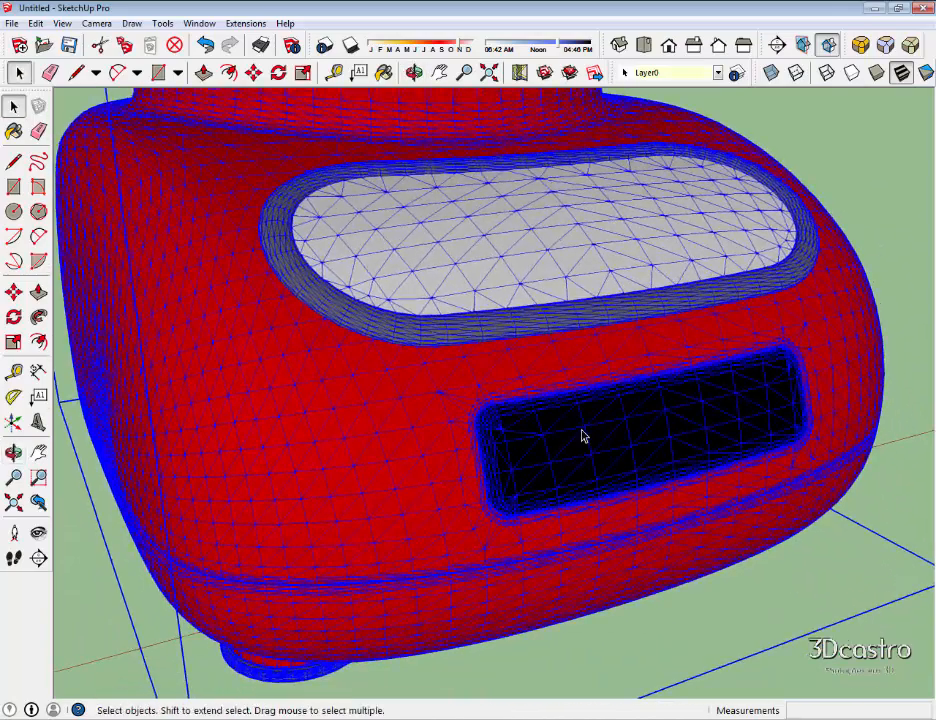
{"action": "scroll", "coordinate": [356, 566], "scroll_direction": "up", "scroll_amount": 3}
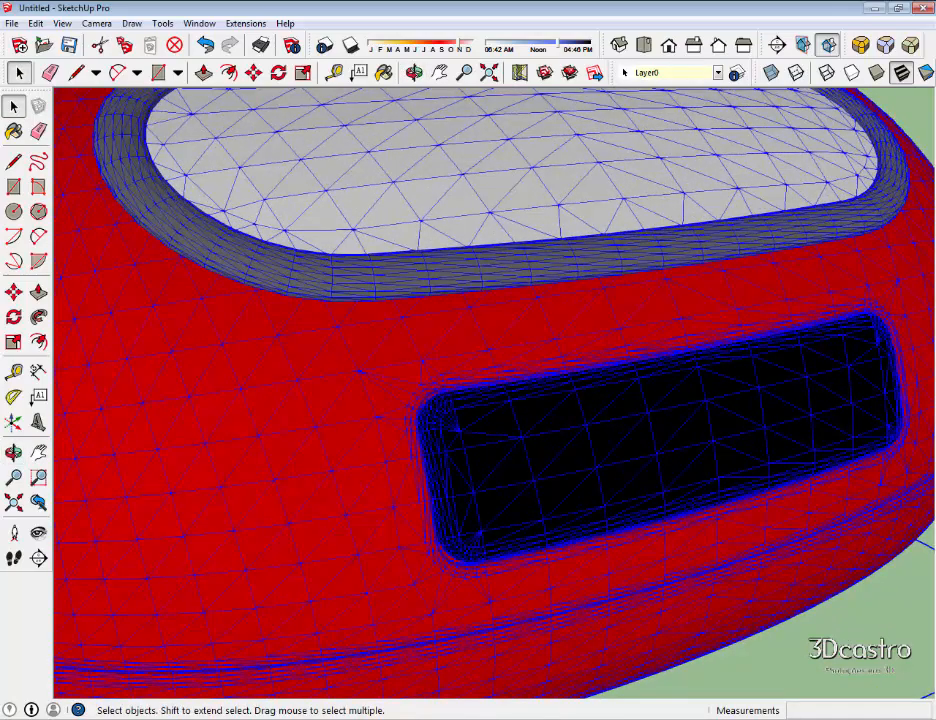
Switch to Windows Explorer and look through the 000 - ArchInteriors folder in the Evermotion ArchModels Collection on drive F:.
{"action": "mouse_move", "coordinate": [155, 719]}
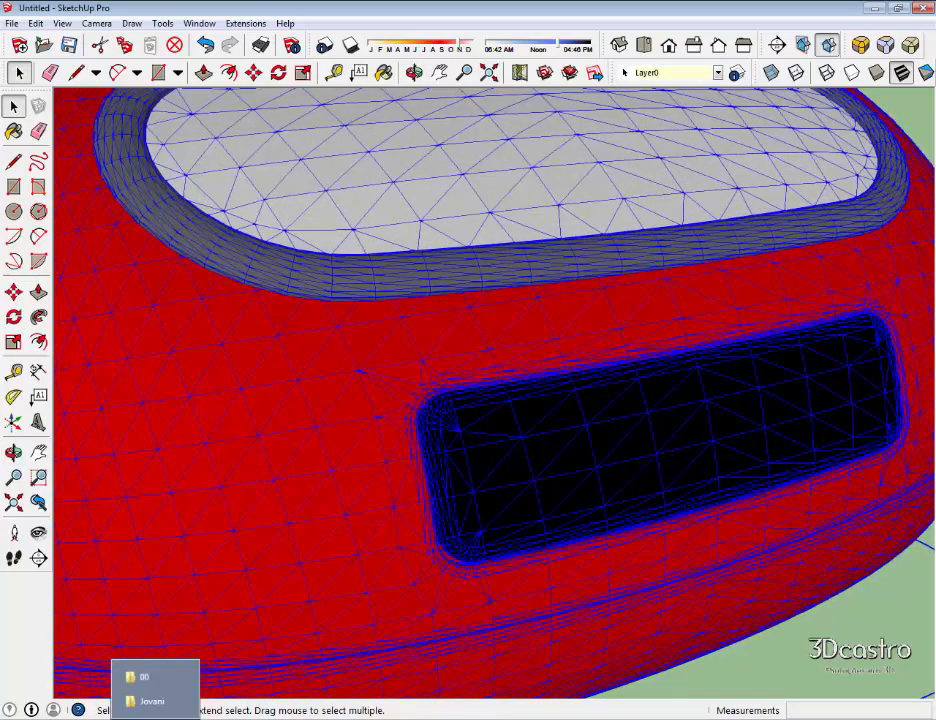
{"action": "left_click", "coordinate": [155, 679]}
{"action": "left_click", "coordinate": [60, 281]}
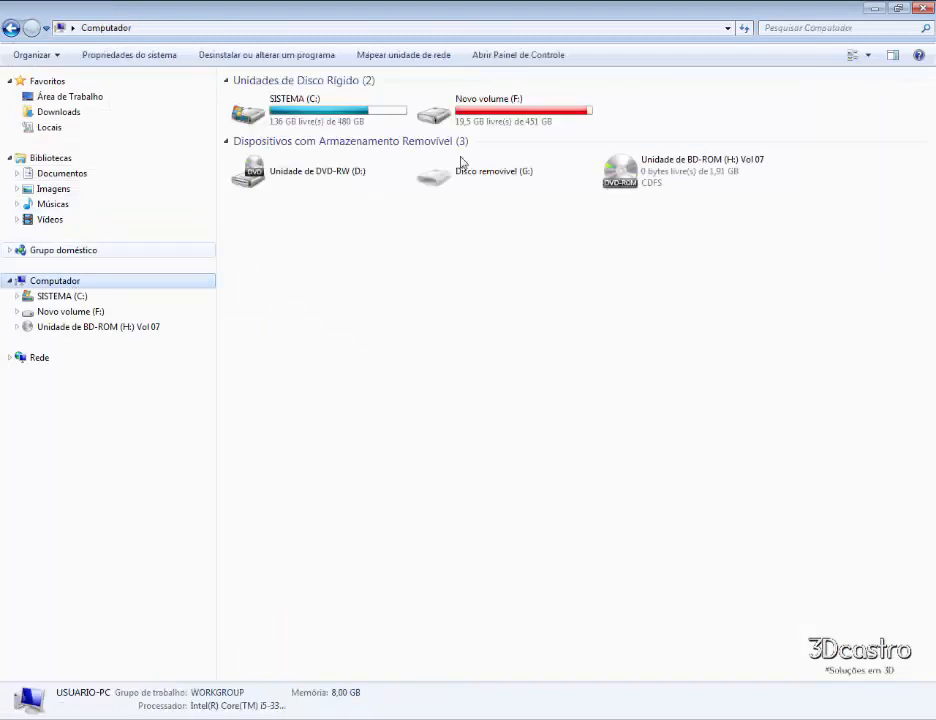
{"action": "double_click", "coordinate": [516, 111]}
{"action": "double_click", "coordinate": [268, 125]}
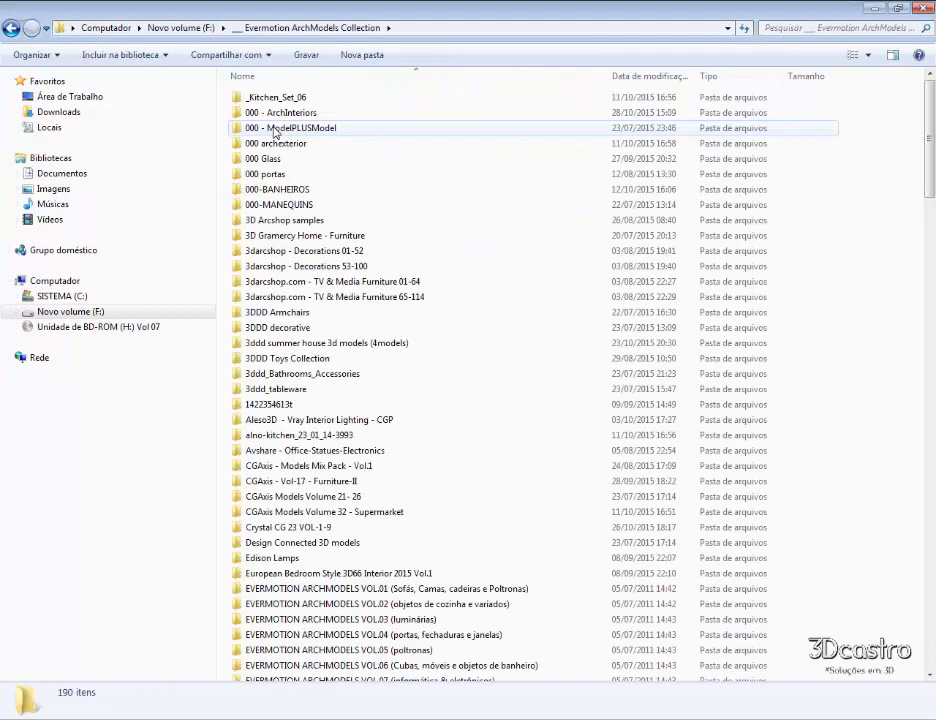
{"action": "double_click", "coordinate": [284, 114]}
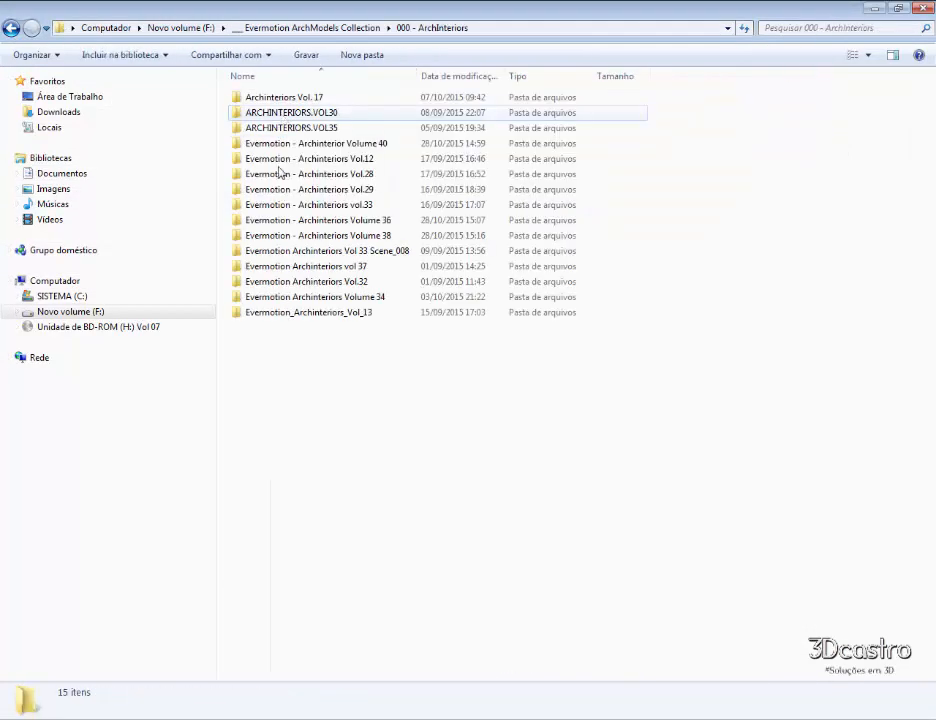
{"action": "left_click", "coordinate": [10, 29]}
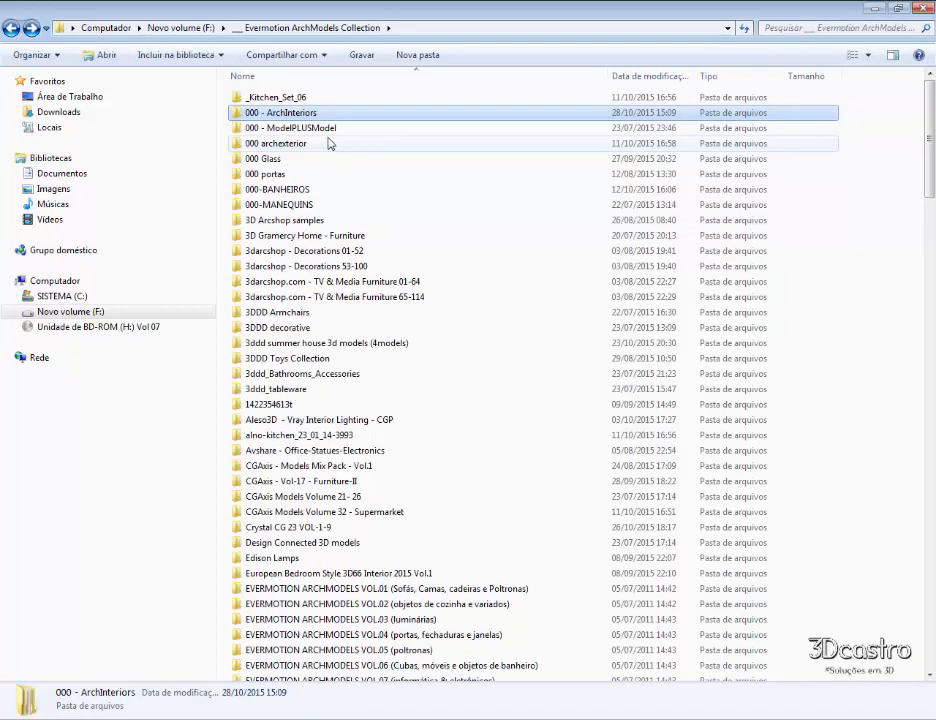
Open the mpm_vol.08_interior_accessories PDF from the 000 - ModelPLUSModel collection and look through its pages.
{"action": "double_click", "coordinate": [300, 127]}
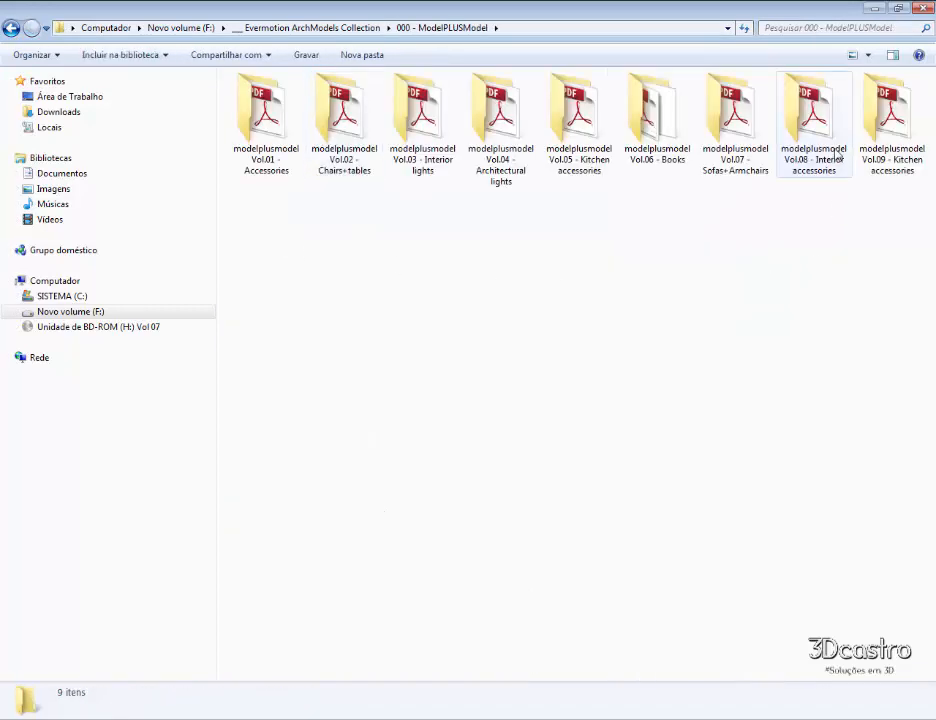
{"action": "double_click", "coordinate": [839, 156]}
{"action": "double_click", "coordinate": [278, 134]}
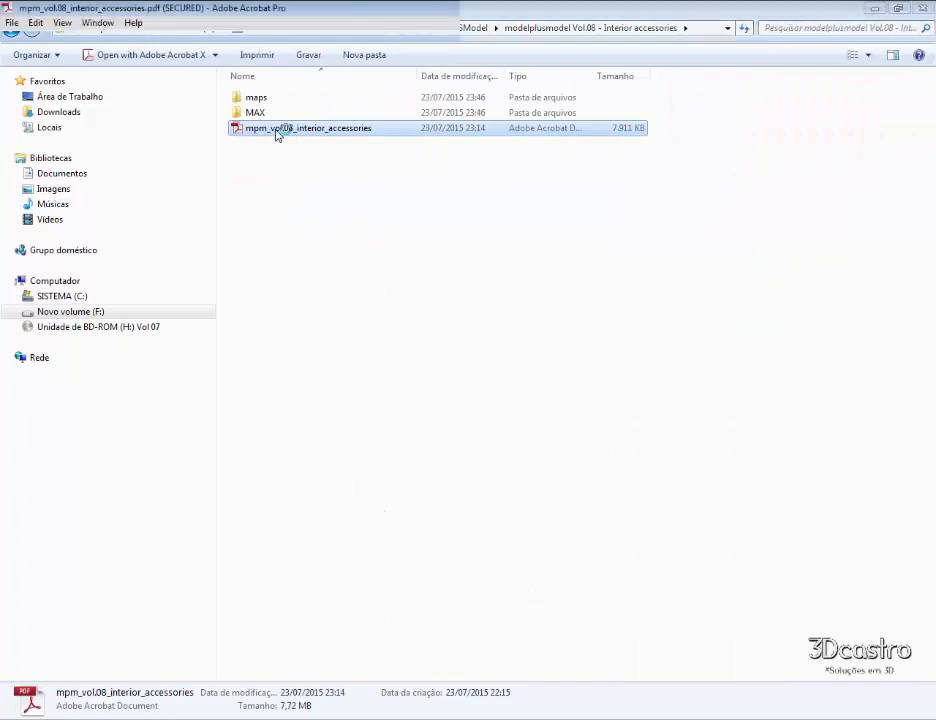
{"action": "scroll", "coordinate": [452, 223], "scroll_direction": "down", "scroll_amount": 2}
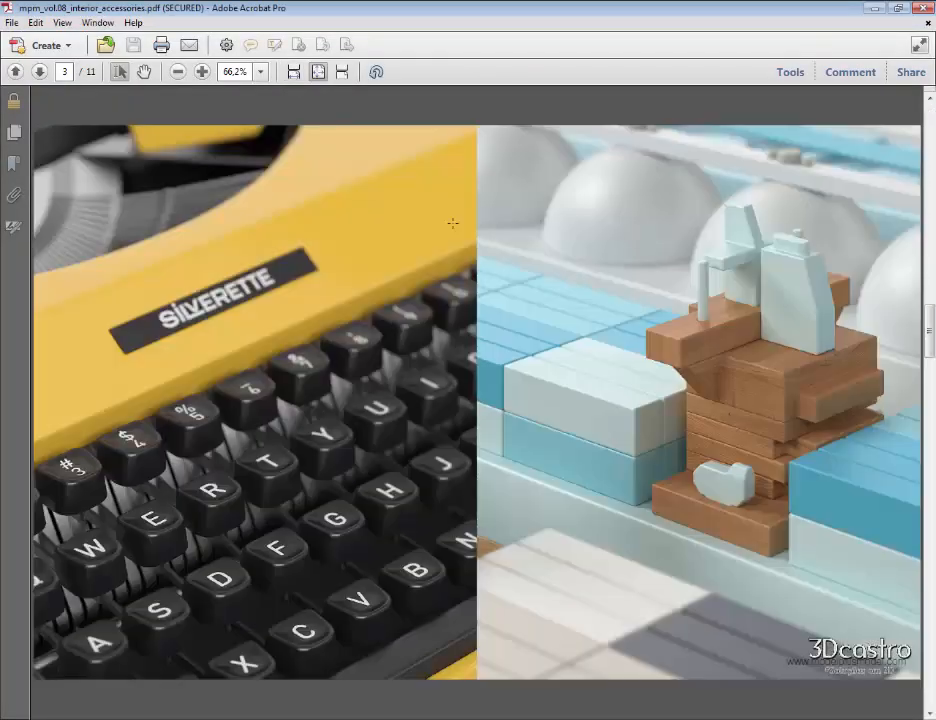
{"action": "scroll", "coordinate": [452, 223], "scroll_direction": "down", "scroll_amount": 3}
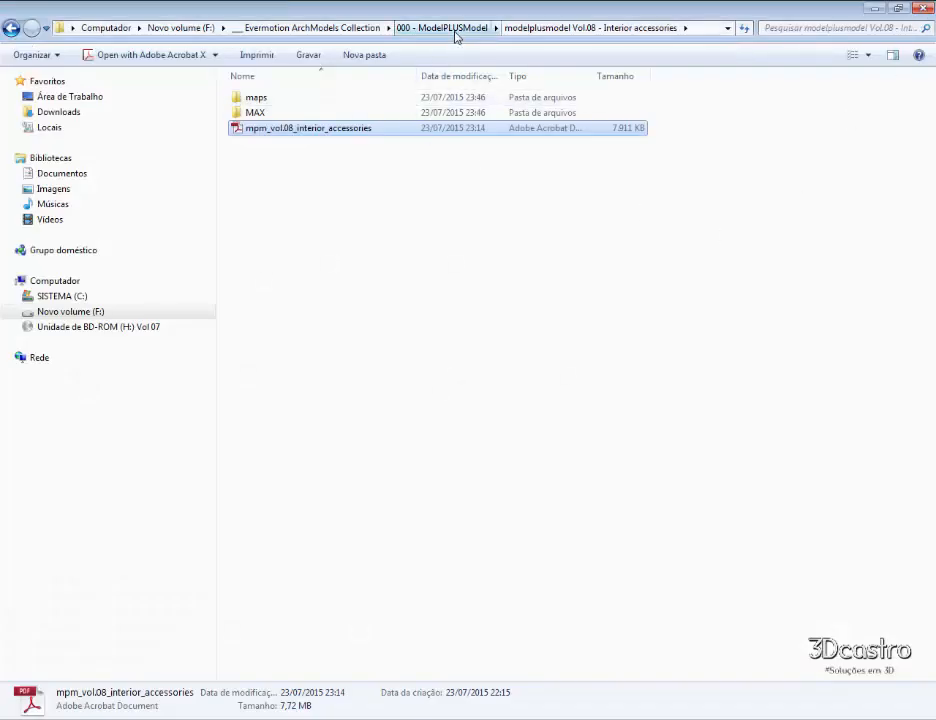
Open the mpm_vol.09_kitchen_accessories PDF from the Vol.09 folder and find the KitchenAid blender on page 7.
{"action": "left_click", "coordinate": [455, 28]}
{"action": "double_click", "coordinate": [880, 118]}
{"action": "left_click", "coordinate": [283, 144]}
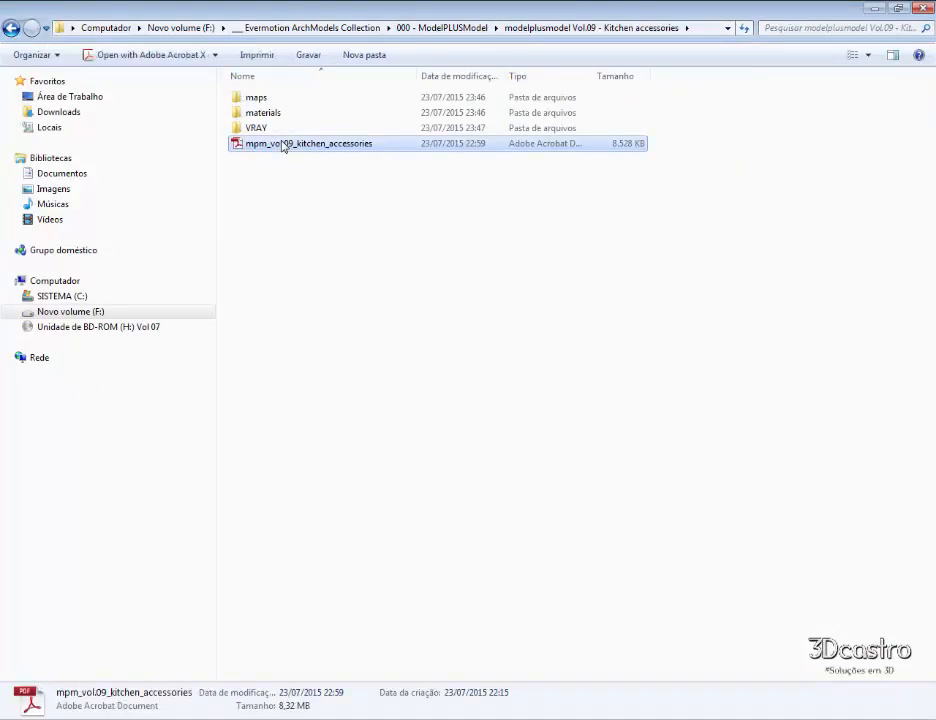
{"action": "double_click", "coordinate": [283, 144]}
{"action": "scroll", "coordinate": [341, 156], "scroll_direction": "down", "scroll_amount": 7}
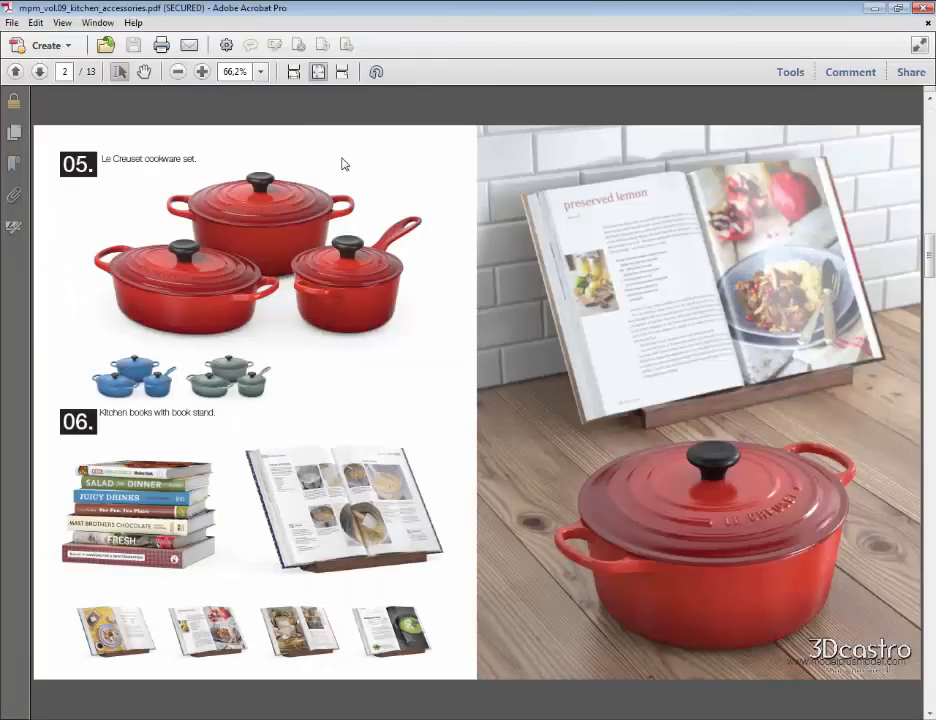
{"action": "scroll", "coordinate": [342, 158], "scroll_direction": "up", "scroll_amount": 1}
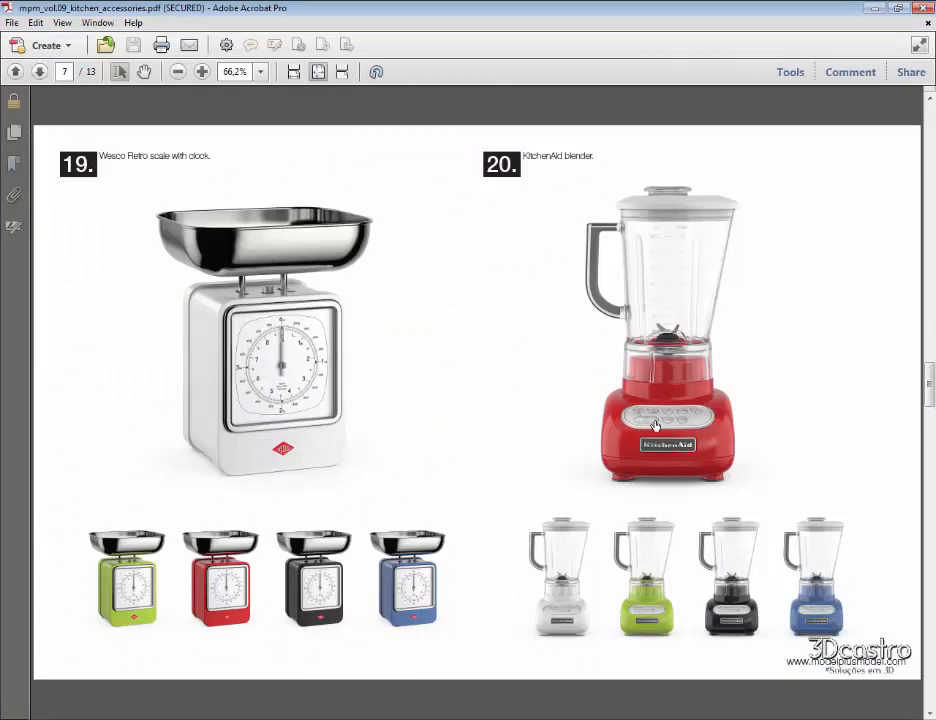
Check the catalogue overview on page 13, and view the KitchenAid blender on page 7 at 100% zoom.
{"action": "scroll", "coordinate": [687, 425], "scroll_direction": "down", "scroll_amount": 6}
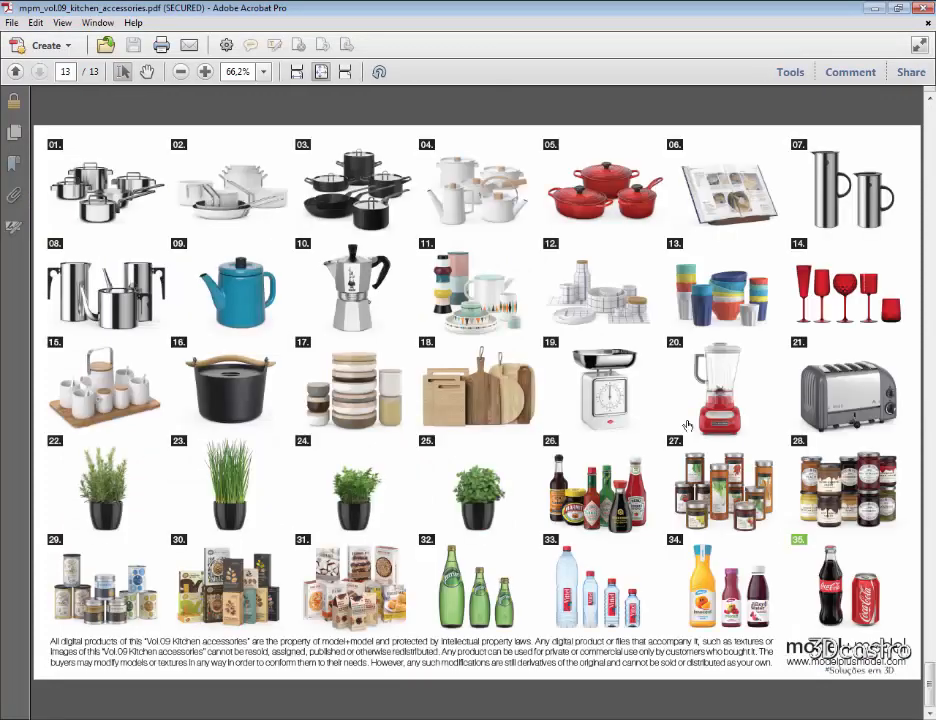
{"action": "scroll", "coordinate": [687, 425], "scroll_direction": "up", "scroll_amount": 1}
{"action": "scroll", "coordinate": [687, 420], "scroll_direction": "up", "scroll_amount": 6}
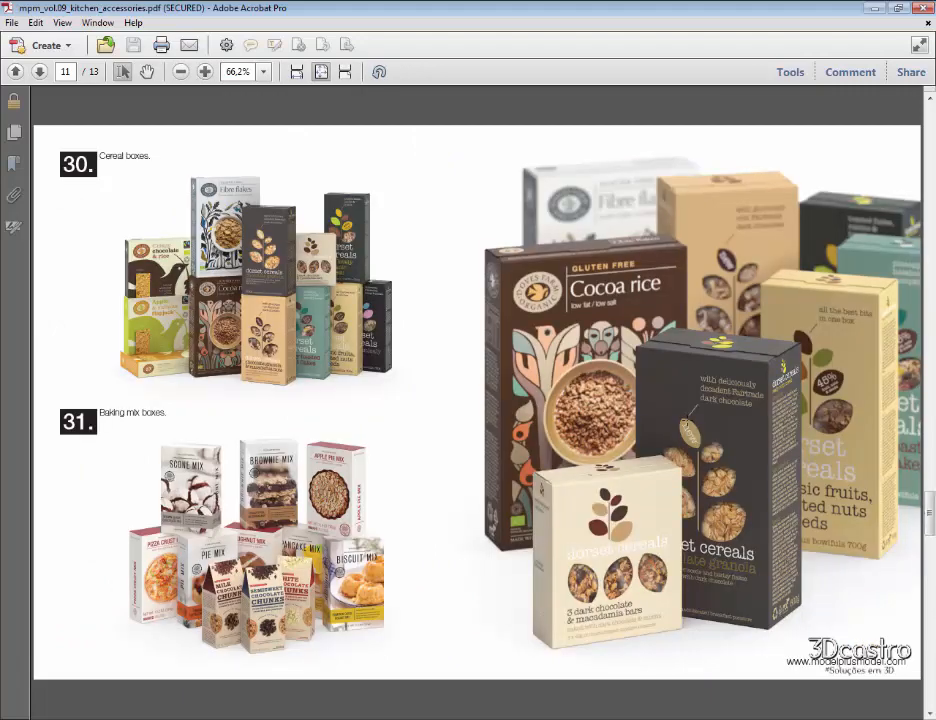
{"action": "scroll", "coordinate": [687, 425], "scroll_direction": "down", "scroll_amount": 1}
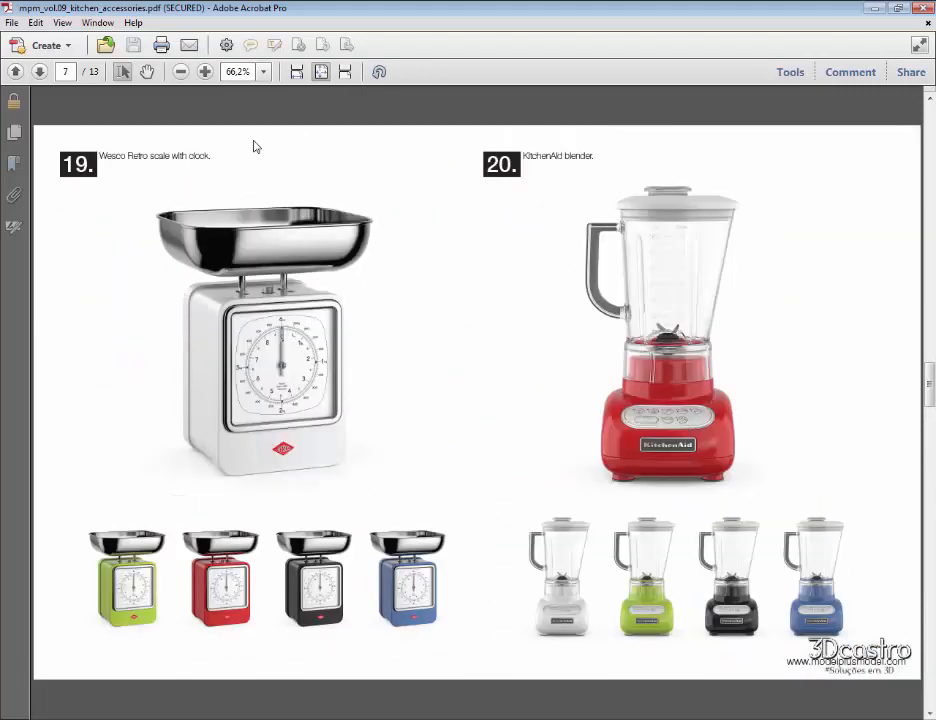
{"action": "left_click", "coordinate": [204, 72]}
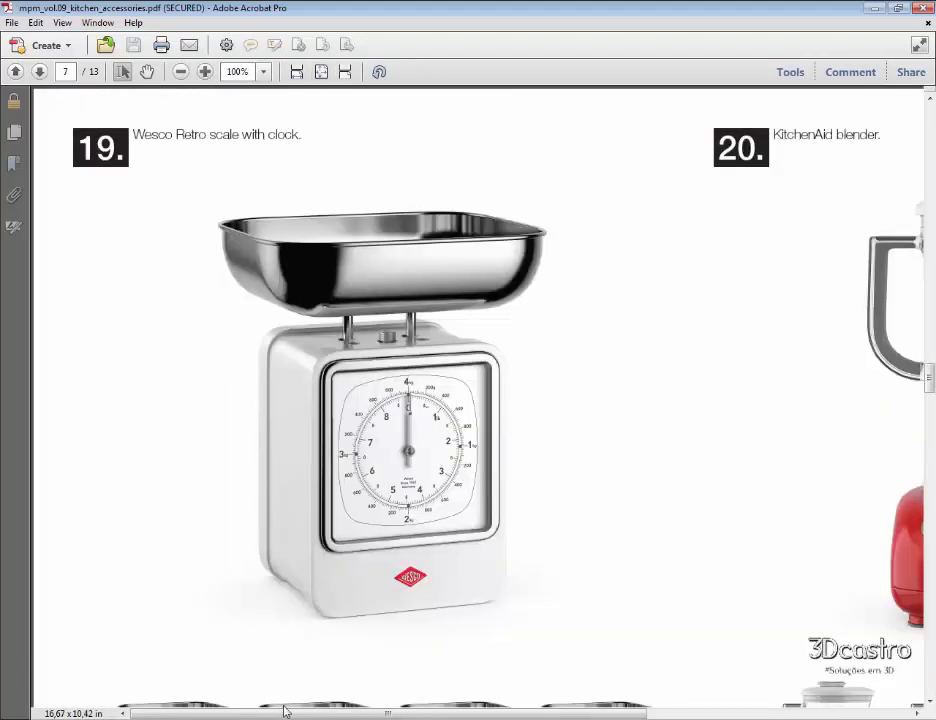
{"action": "left_click_drag", "start_coordinate": [310, 714], "coordinate": [575, 714]}
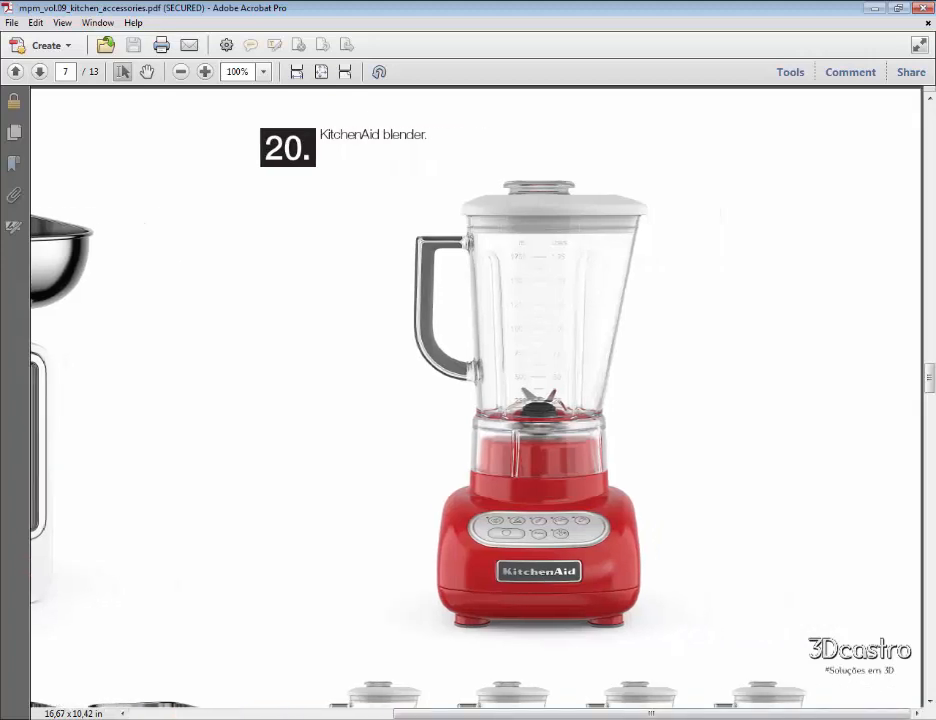
Switch back to SketchUp, open the base's nested mesh, and select a single triangular face of the black nameplate.
{"action": "key", "text": "alt+Tab"}
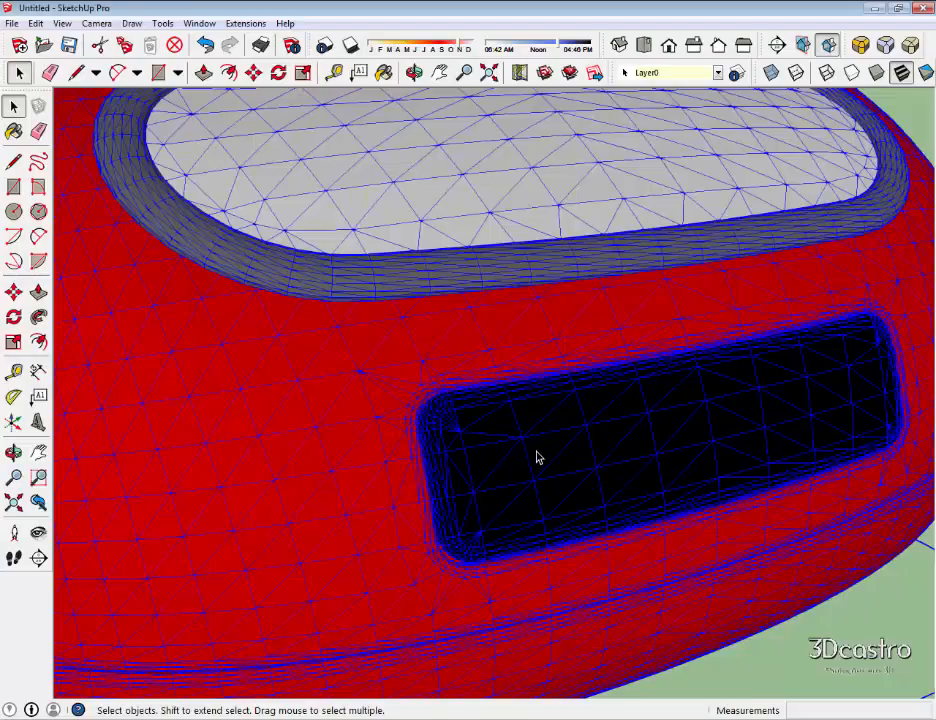
{"action": "scroll", "coordinate": [537, 457], "scroll_direction": "down", "scroll_amount": 6}
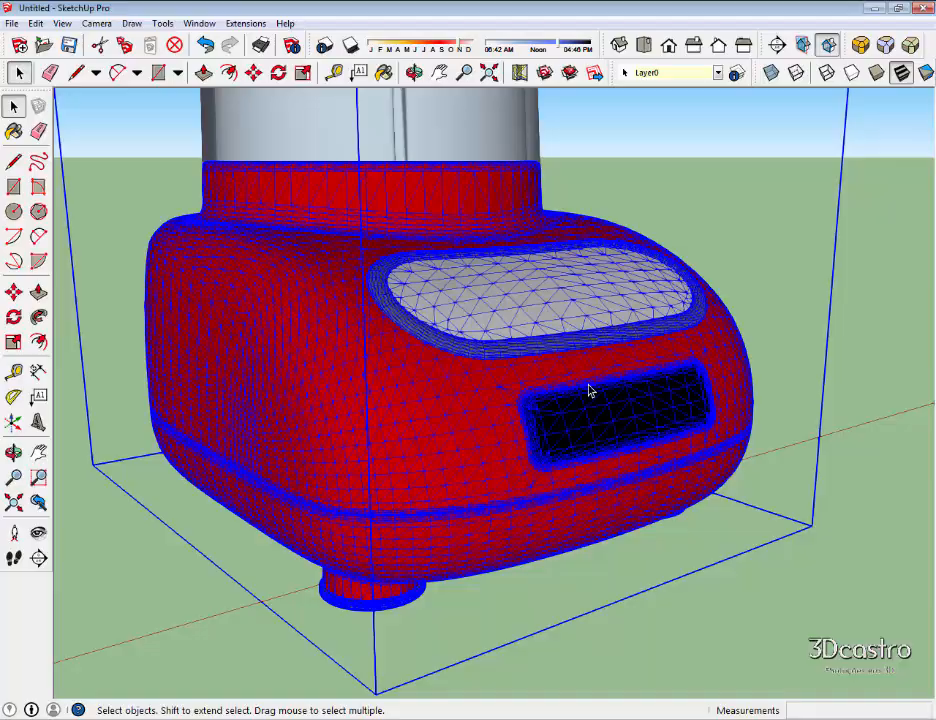
{"action": "scroll", "coordinate": [638, 421], "scroll_direction": "up", "scroll_amount": 8}
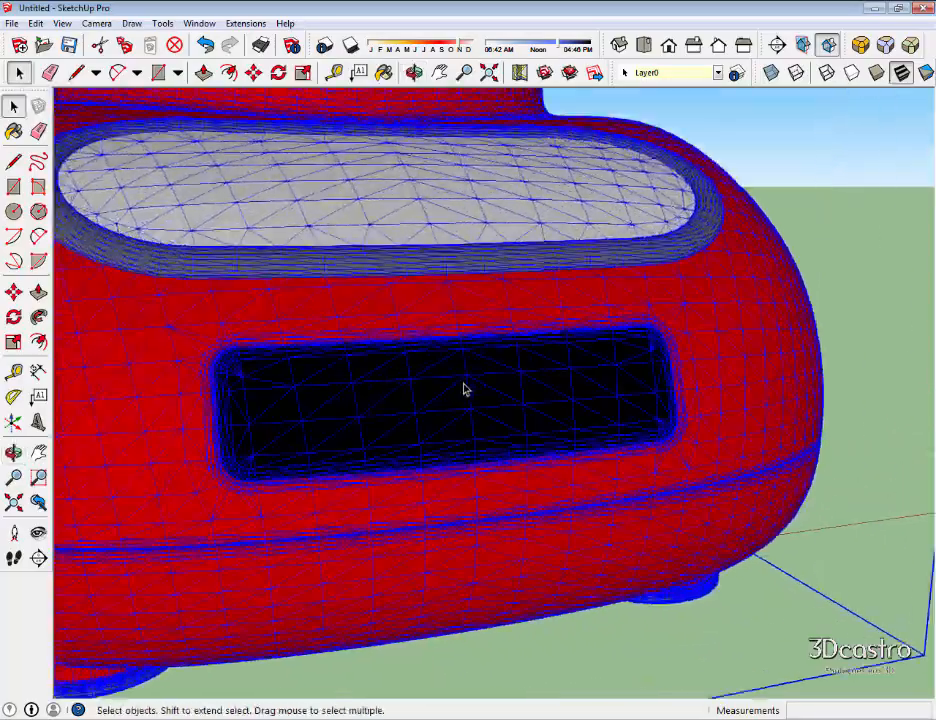
{"action": "scroll", "coordinate": [376, 397], "scroll_direction": "up", "scroll_amount": 10}
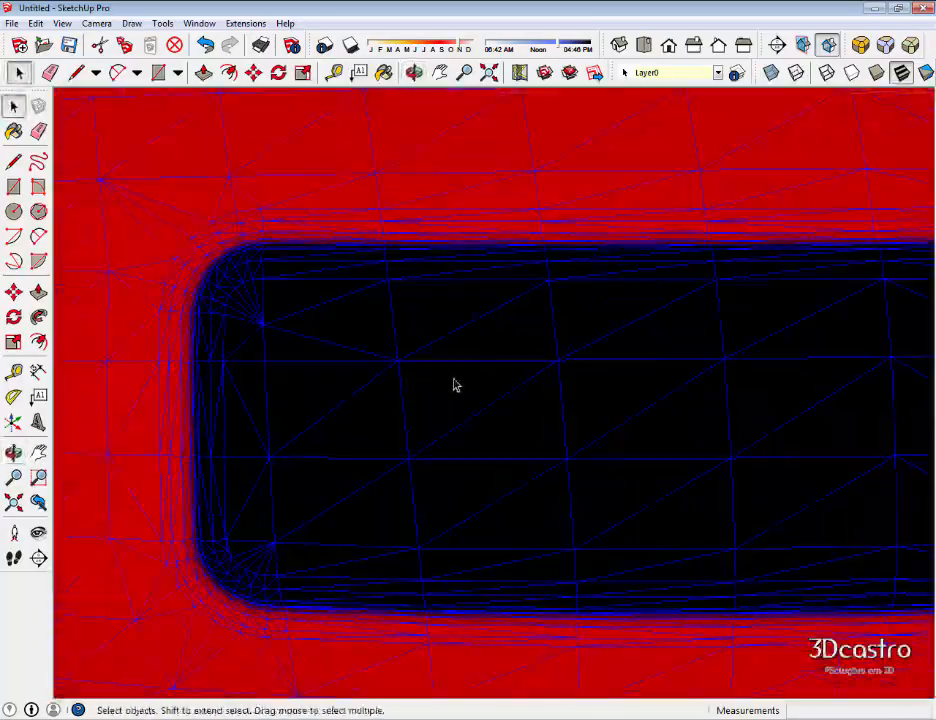
{"action": "left_click", "coordinate": [453, 385]}
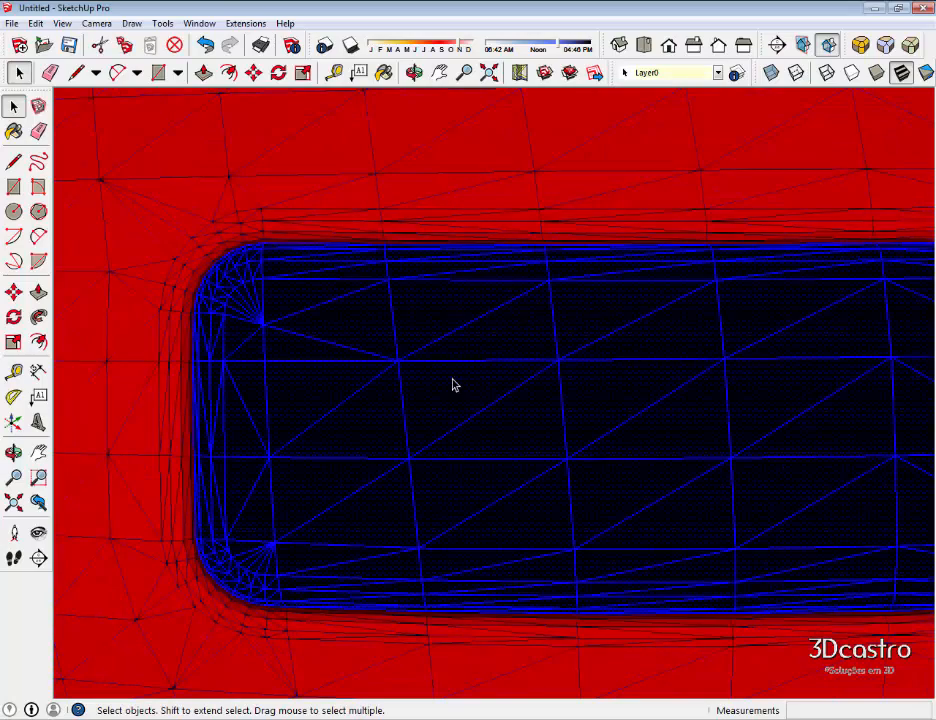
{"action": "left_click", "coordinate": [442, 382]}
{"action": "scroll", "coordinate": [450, 389], "scroll_direction": "down", "scroll_amount": 1}
{"action": "scroll", "coordinate": [469, 366], "scroll_direction": "up", "scroll_amount": 2}
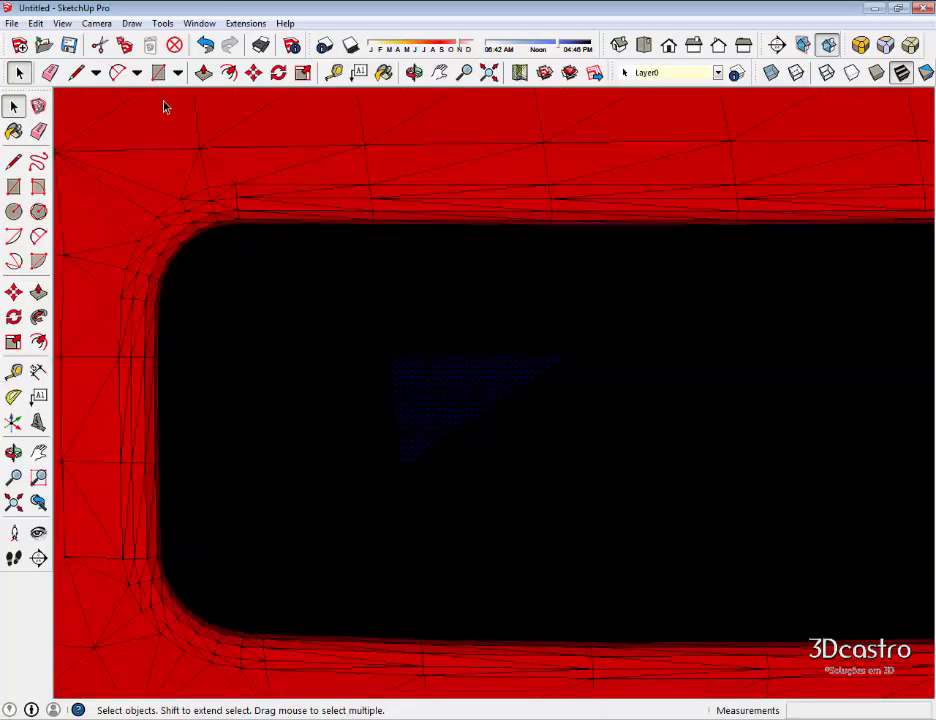
Start an image import with all supported image types and open the maps folder of modelplusmodel Vol.09 - Kitchen accessories.
{"action": "left_click", "coordinate": [13, 24]}
{"action": "left_click", "coordinate": [38, 233]}
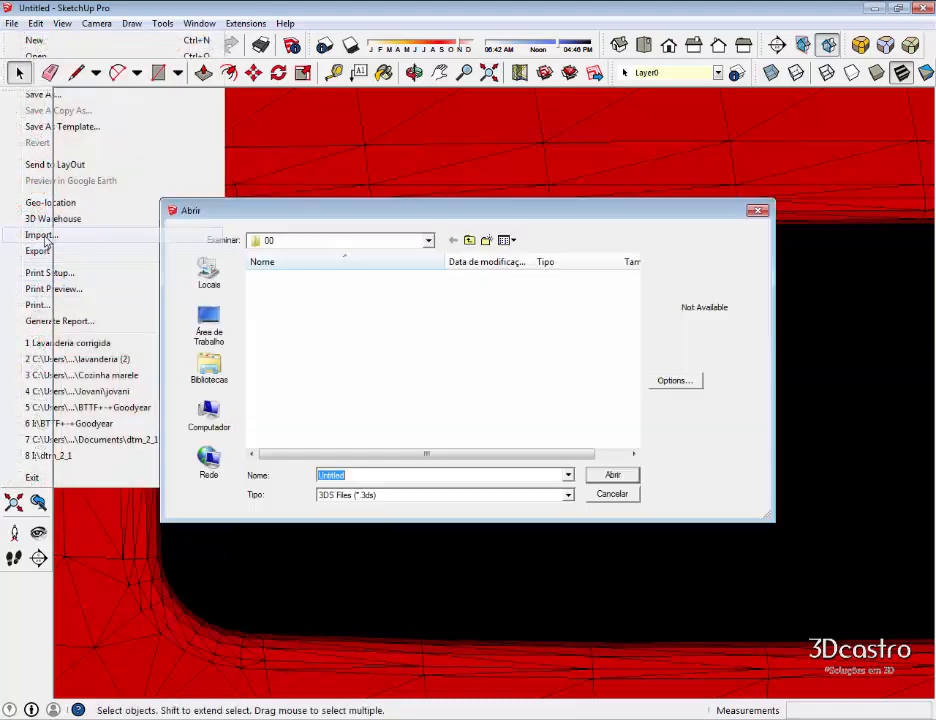
{"action": "left_click", "coordinate": [380, 495]}
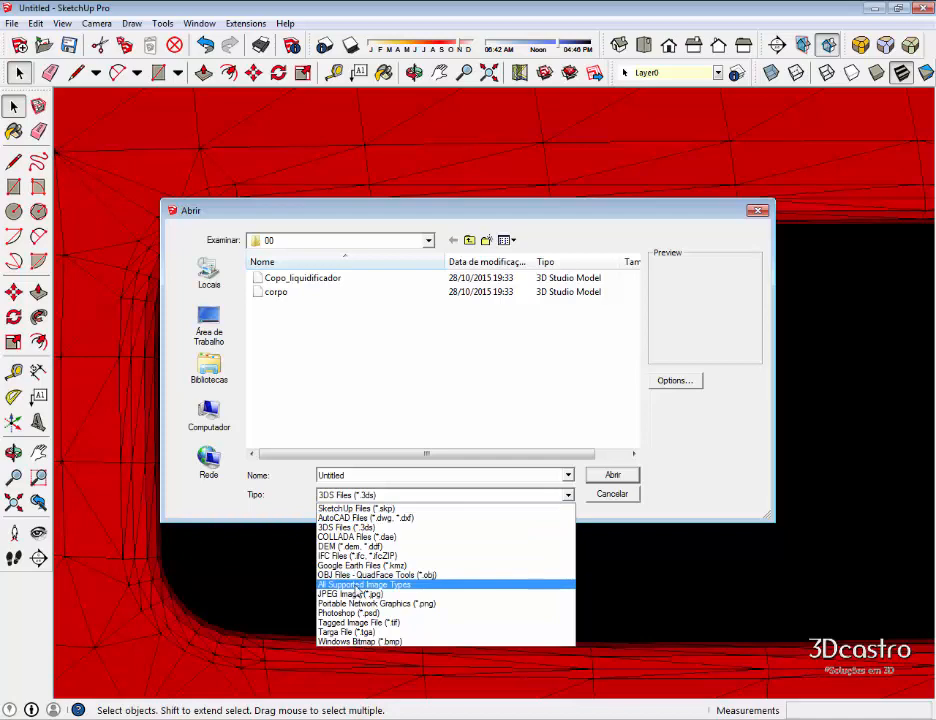
{"action": "left_click", "coordinate": [357, 585]}
{"action": "left_click", "coordinate": [212, 418]}
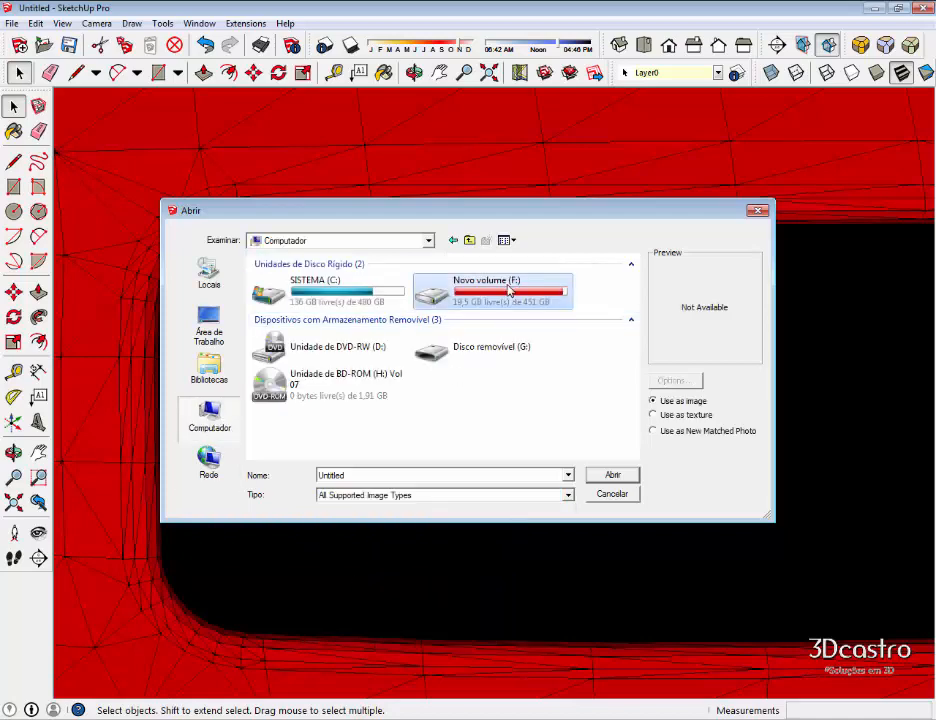
{"action": "double_click", "coordinate": [510, 290]}
{"action": "double_click", "coordinate": [313, 291]}
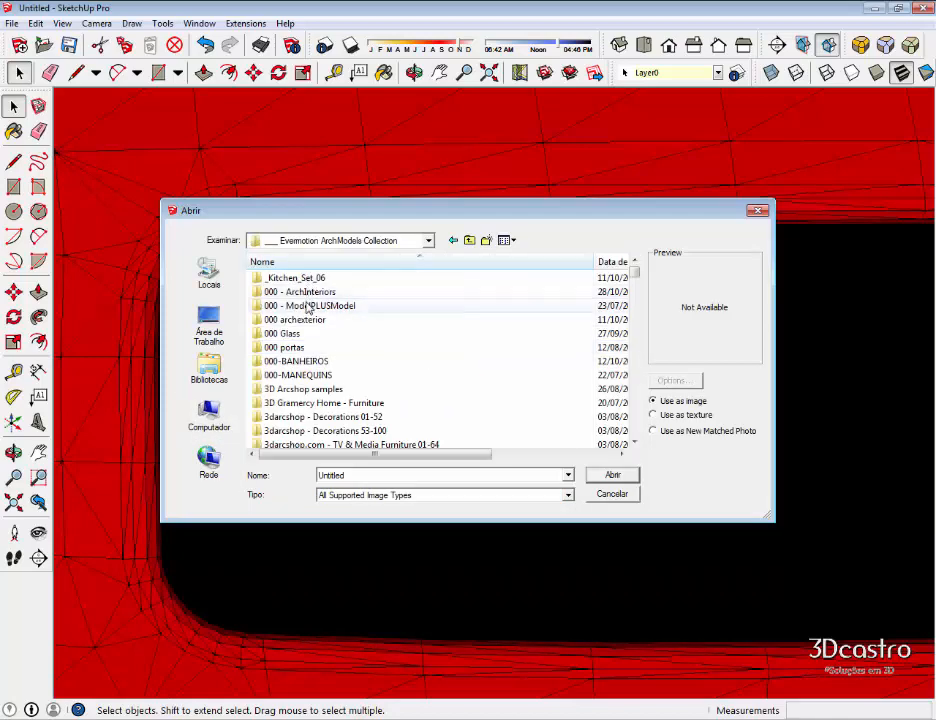
{"action": "double_click", "coordinate": [309, 307]}
{"action": "double_click", "coordinate": [389, 392]}
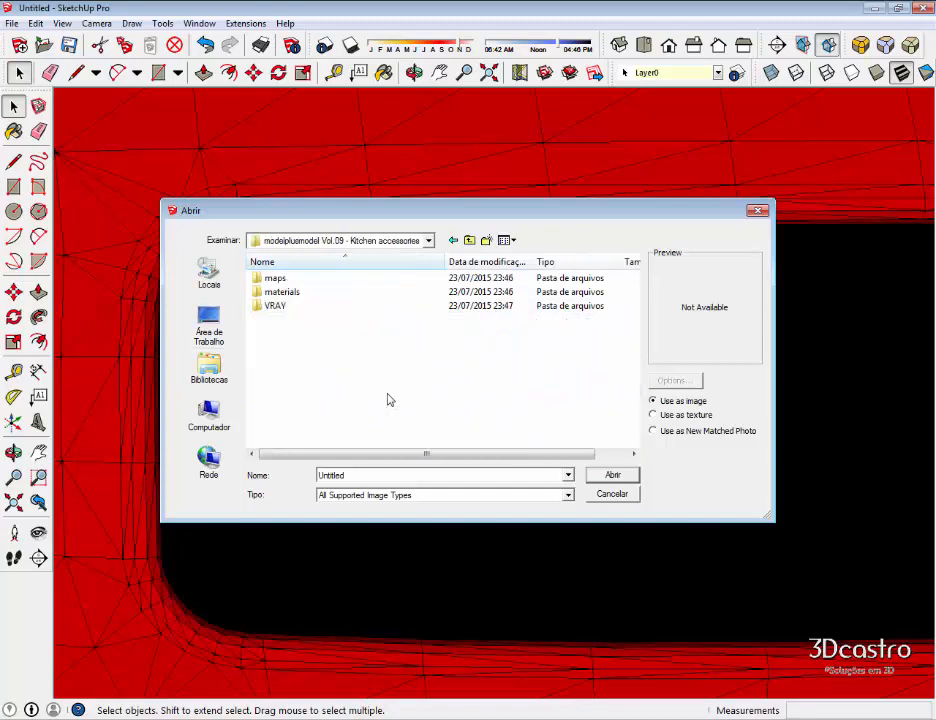
{"action": "double_click", "coordinate": [275, 278]}
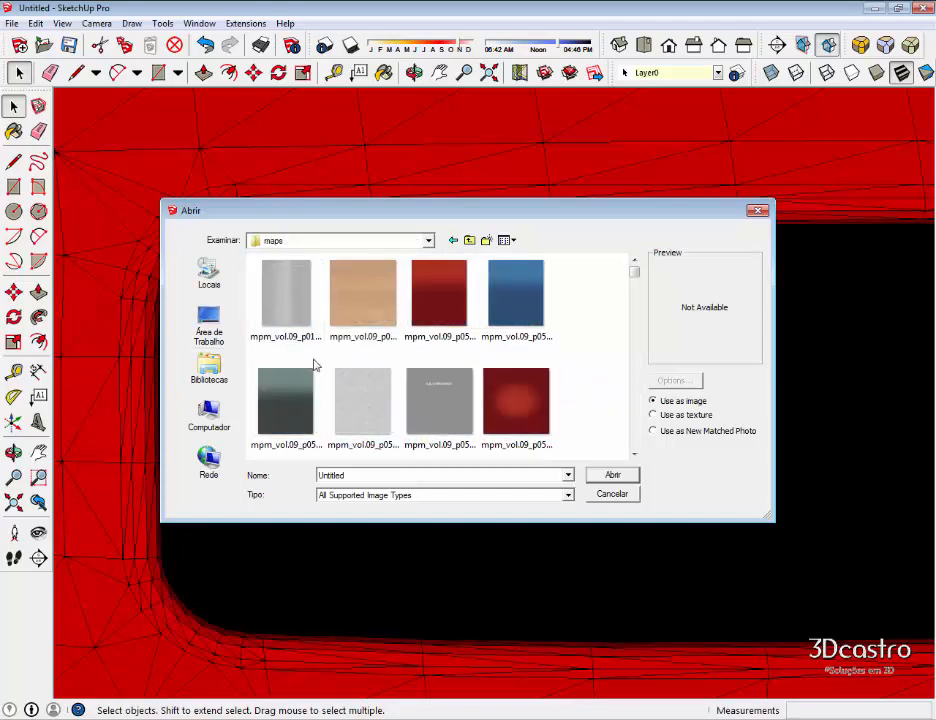
Browse the enlarged thumbnails in the maps folder and choose the KitchenAid image mpm_vol.09_p20_blender_diff.
{"action": "scroll", "coordinate": [603, 327], "scroll_direction": "down", "scroll_amount": 1}
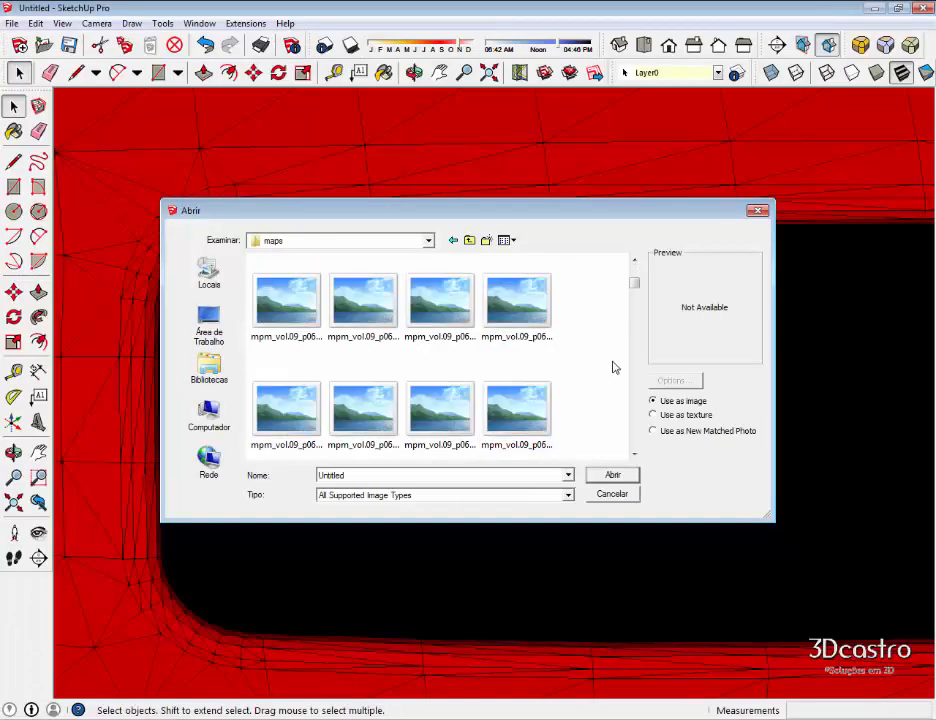
{"action": "scroll", "coordinate": [614, 367], "scroll_direction": "down", "scroll_amount": 2}
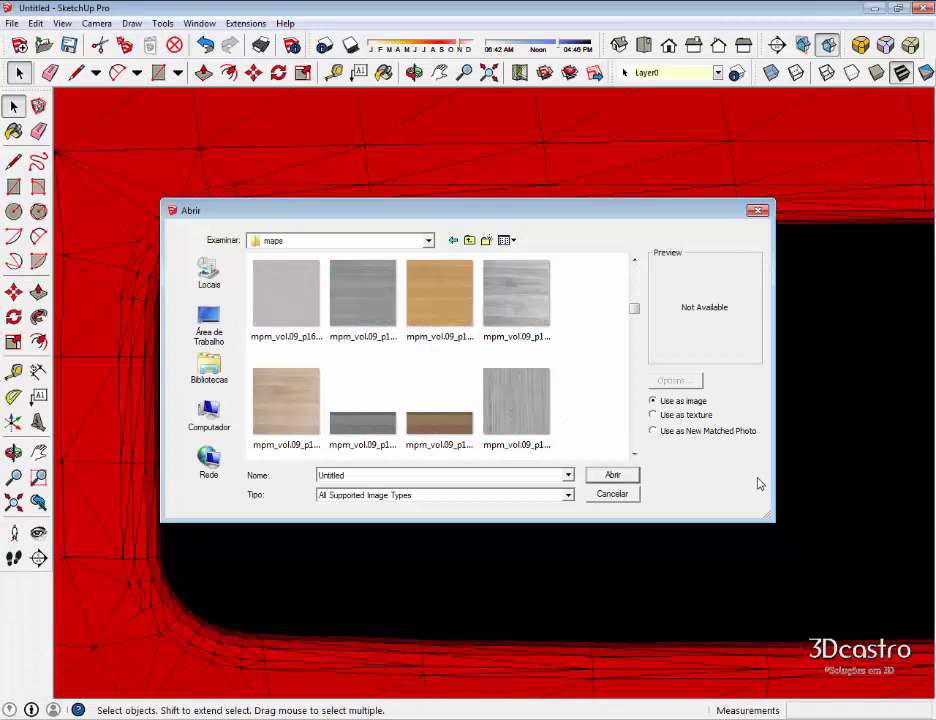
{"action": "left_click_drag", "start_coordinate": [769, 519], "coordinate": [930, 628]}
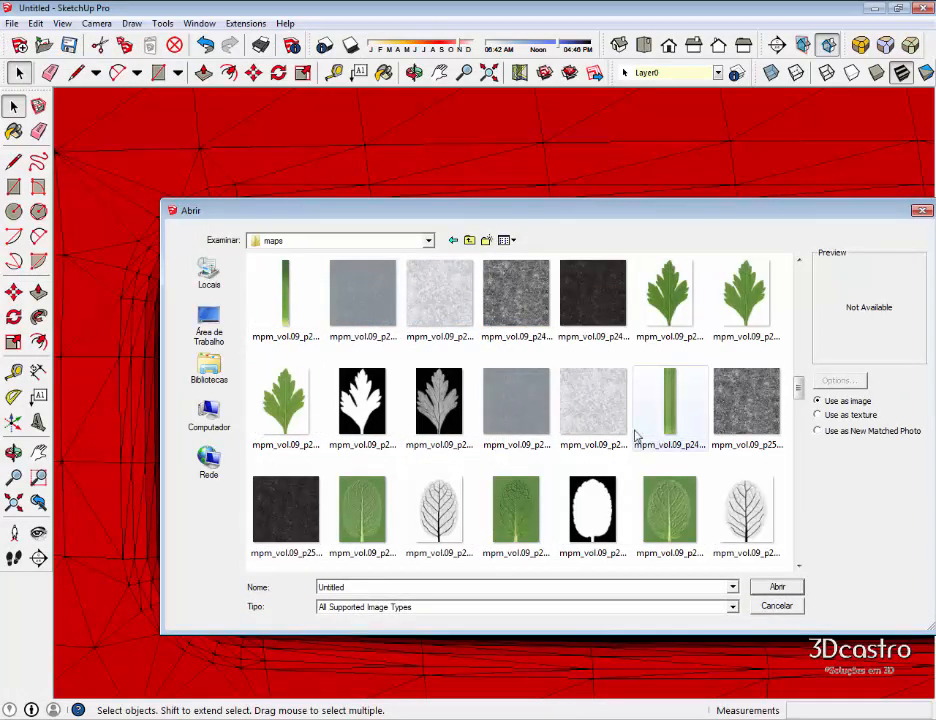
{"action": "left_click", "coordinate": [615, 428]}
{"action": "scroll", "coordinate": [614, 427], "scroll_direction": "up", "scroll_amount": 5}
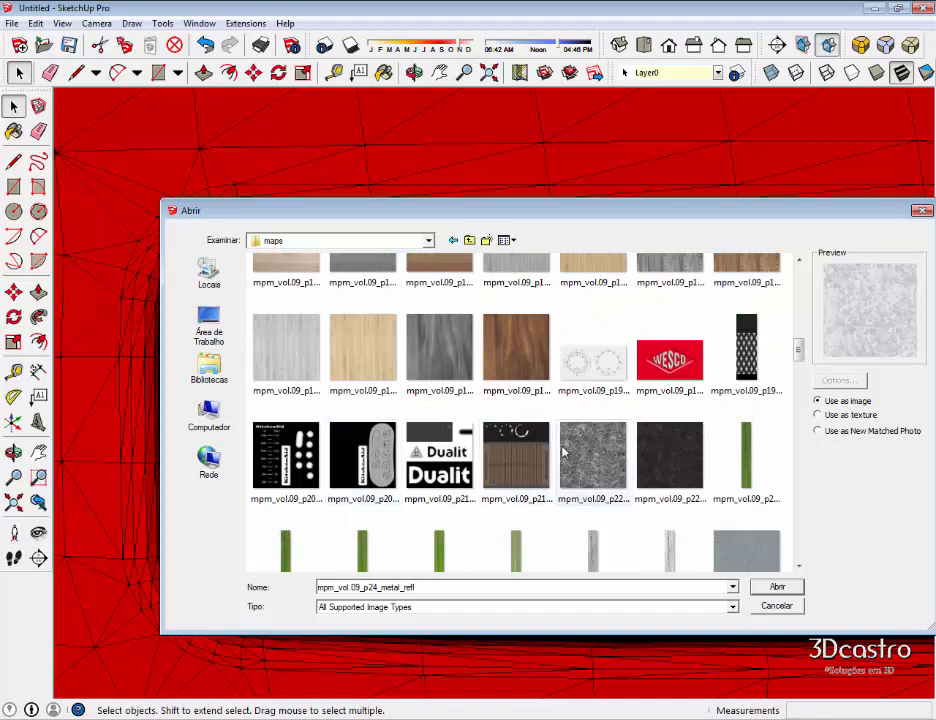
{"action": "left_click", "coordinate": [441, 458]}
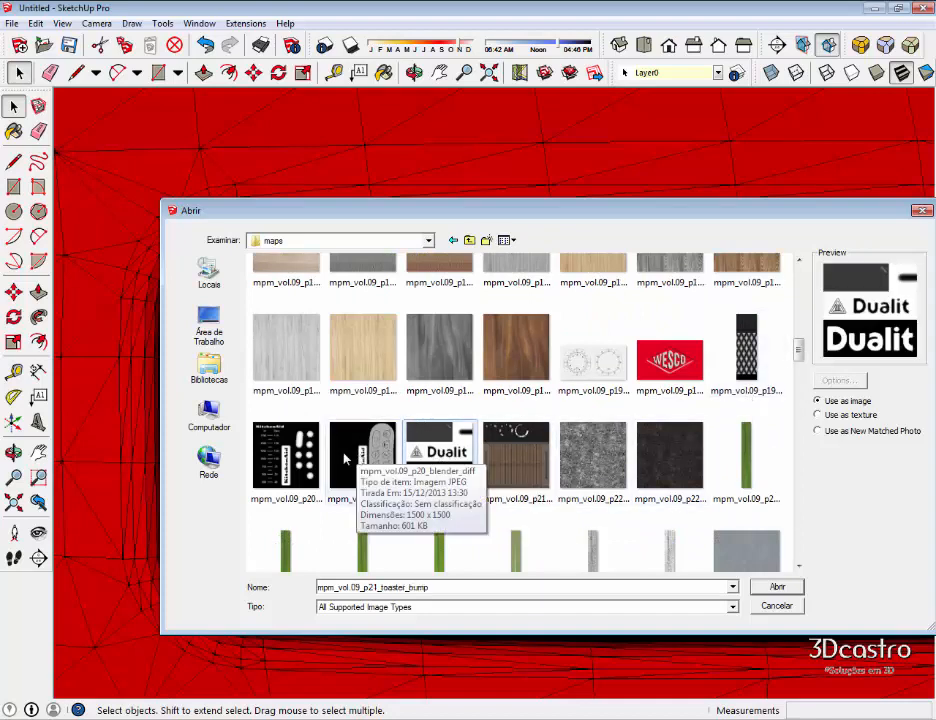
{"action": "left_click", "coordinate": [288, 455]}
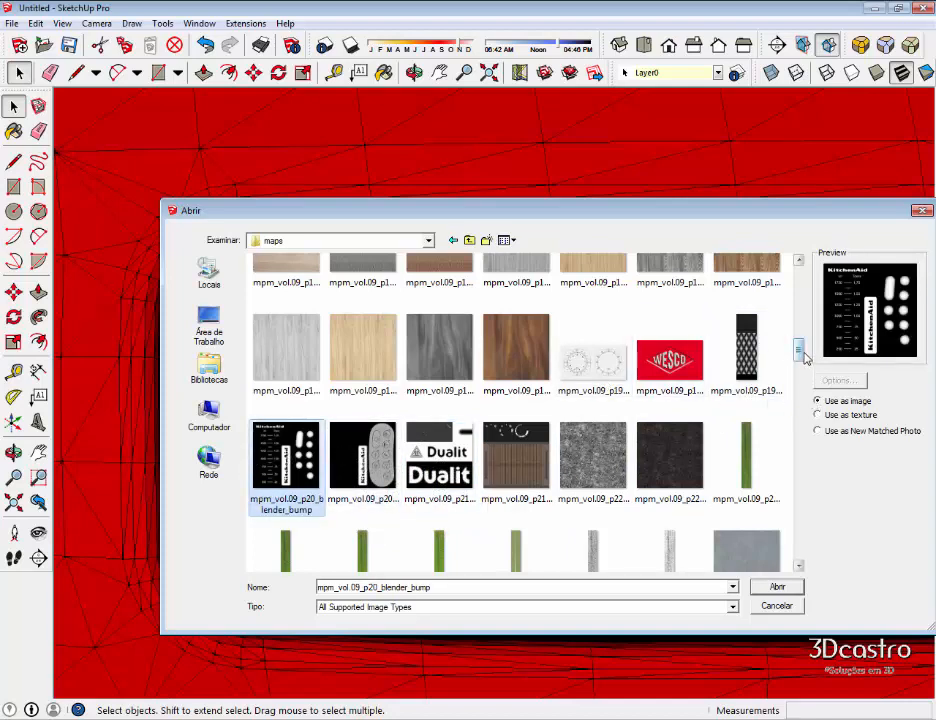
{"action": "left_click", "coordinate": [439, 458]}
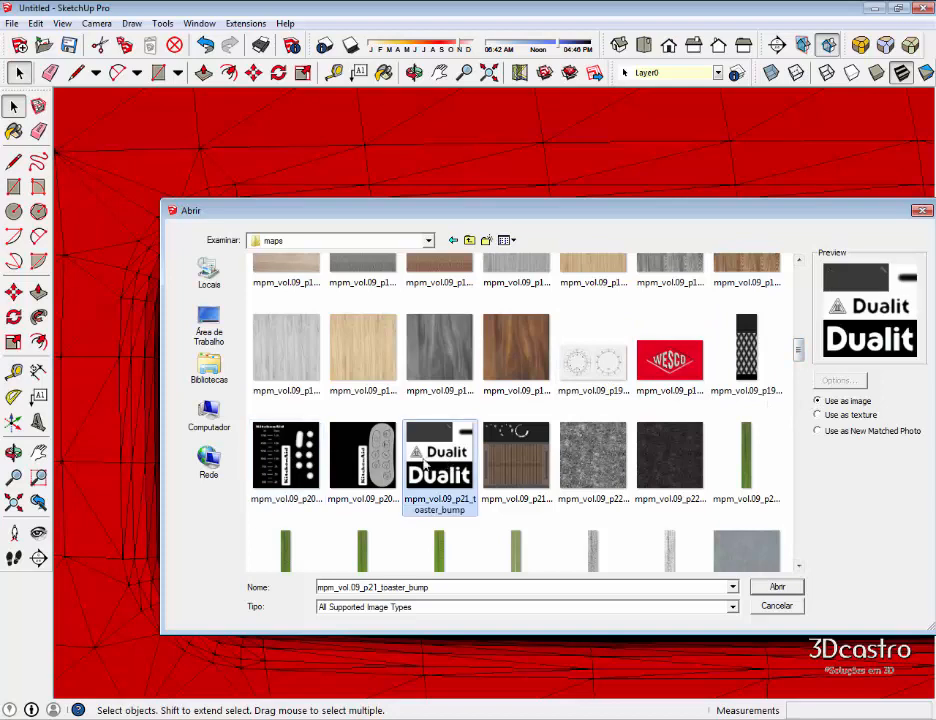
{"action": "left_click", "coordinate": [372, 465]}
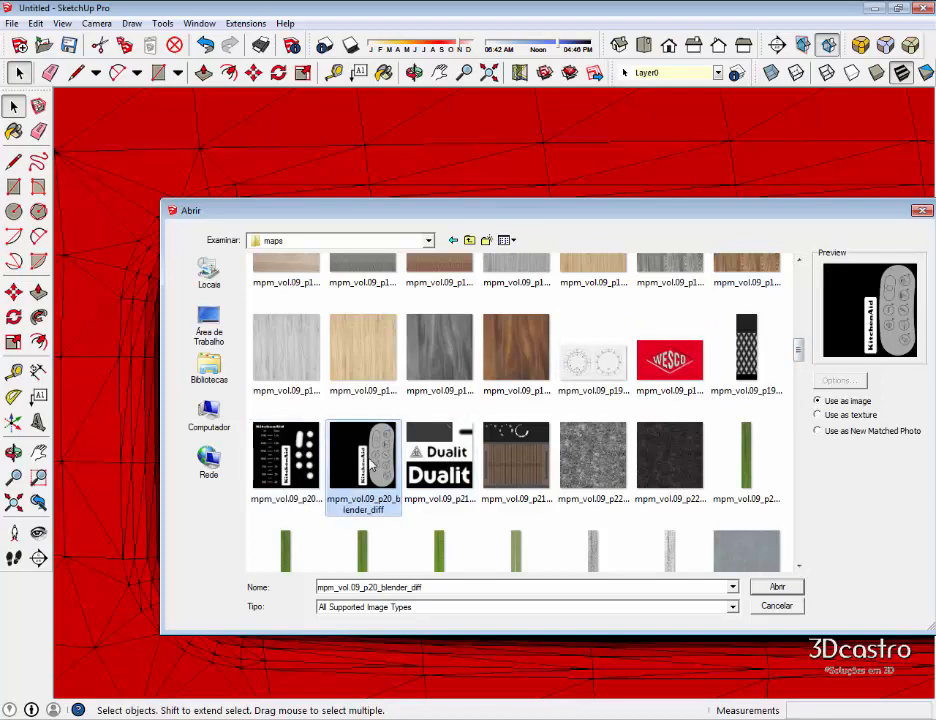
Import the chosen image as a texture onto the selected triangular face of the black nameplate.
{"action": "left_click", "coordinate": [843, 416]}
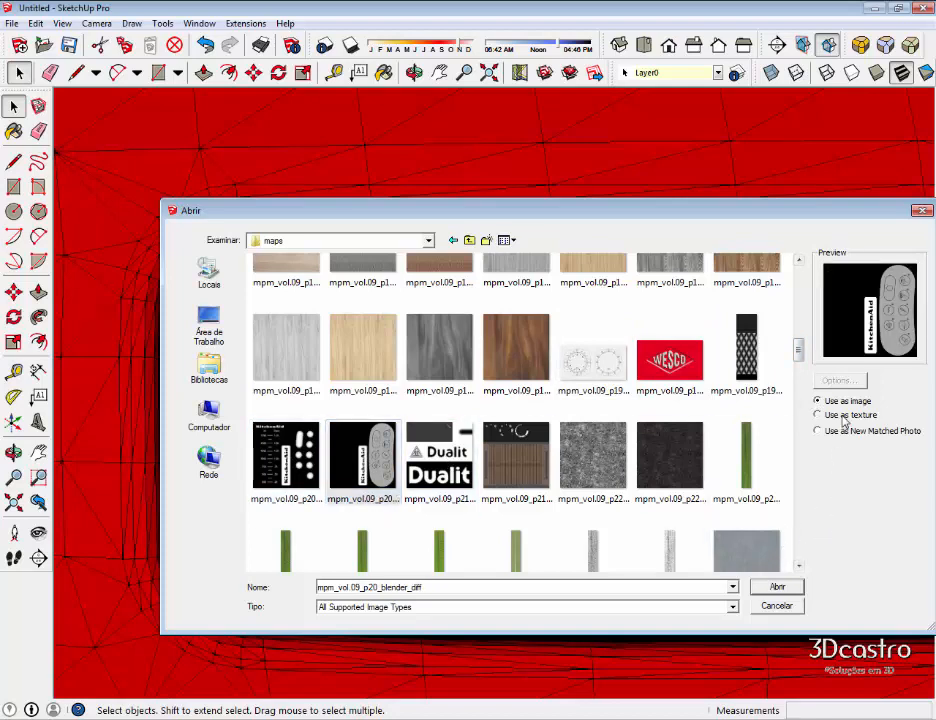
{"action": "left_click", "coordinate": [778, 589]}
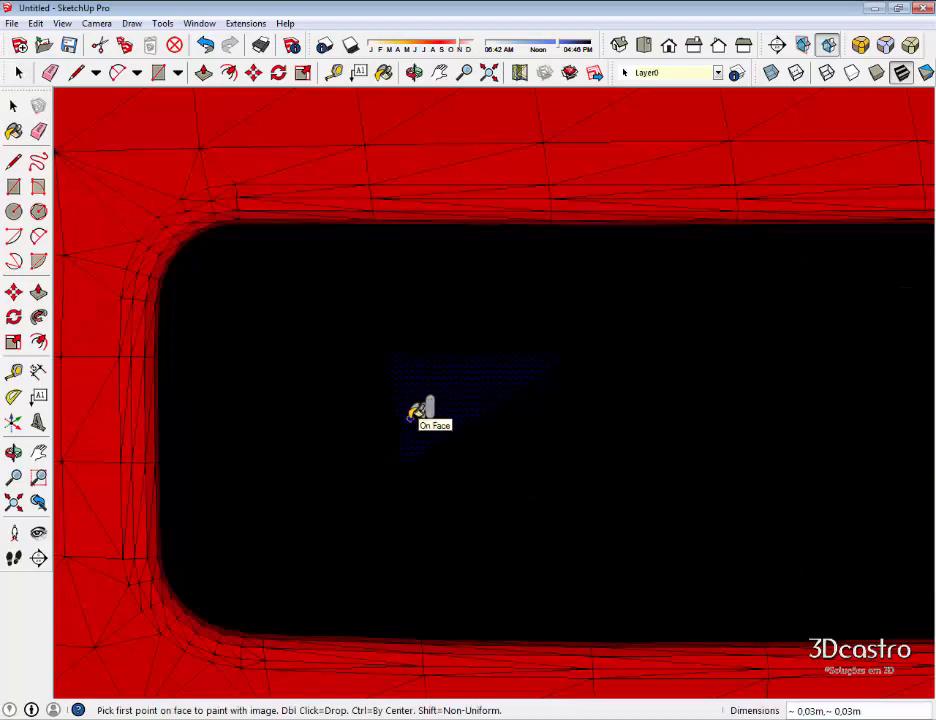
{"action": "left_click", "coordinate": [410, 418]}
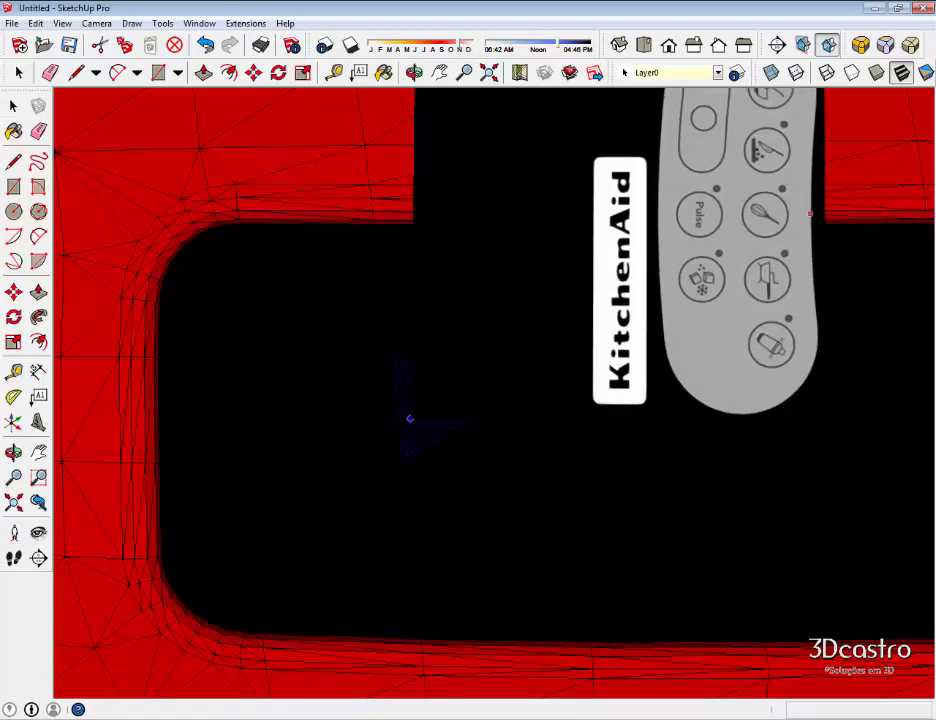
{"action": "key", "text": "Escape"}
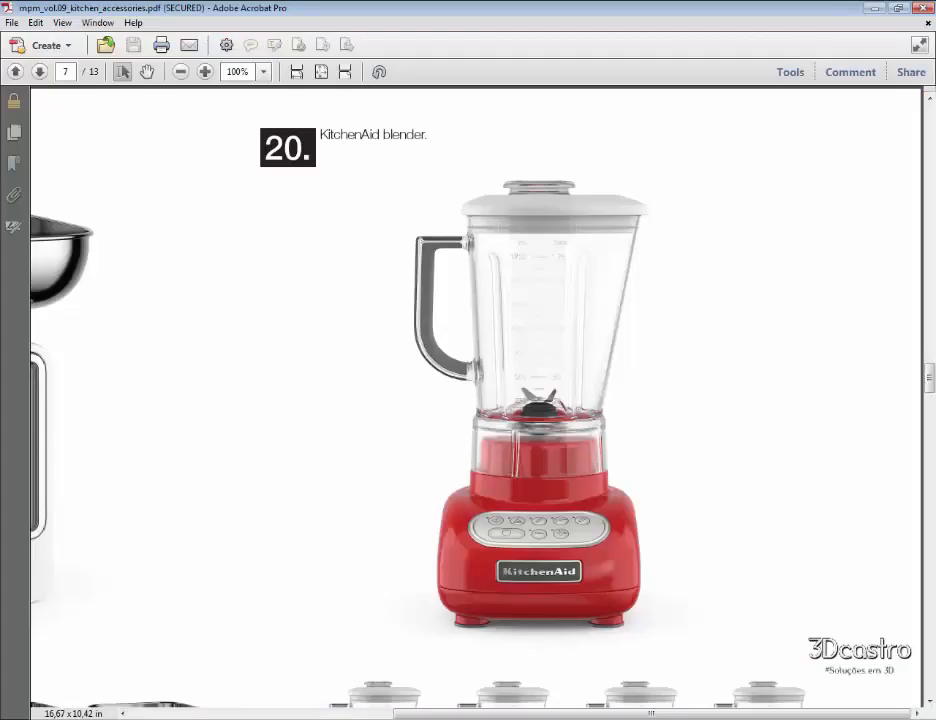
{"action": "key", "text": "alt+Tab"}
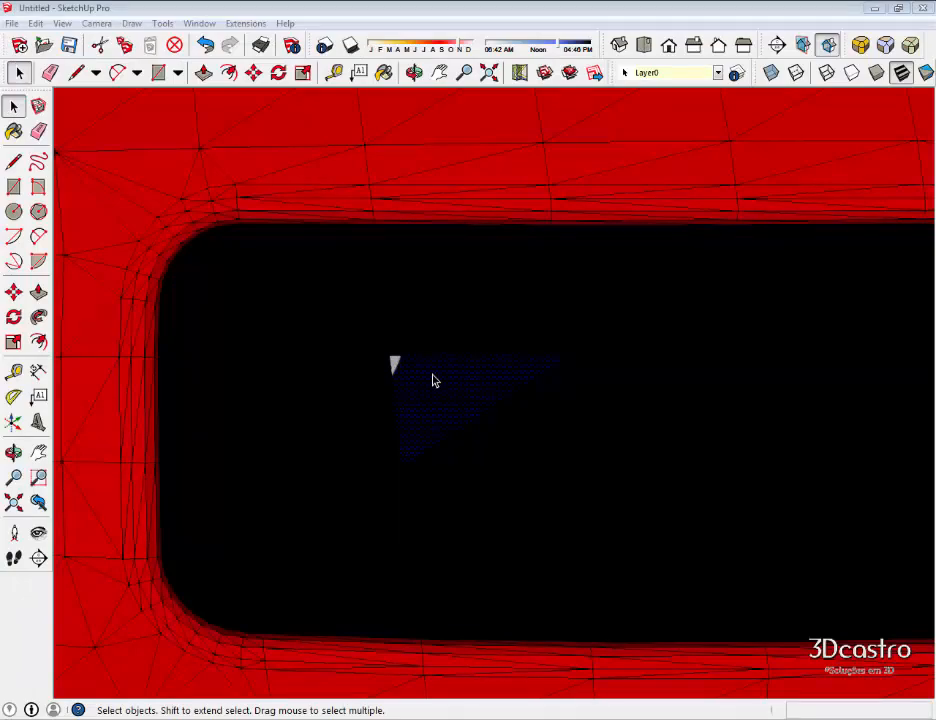
Sample the imported KitchenAid texture from the painted nameplate face with the Paint Bucket's material sampler.
{"action": "scroll", "coordinate": [433, 375], "scroll_direction": "down", "scroll_amount": 7}
{"action": "scroll", "coordinate": [433, 375], "scroll_direction": "up", "scroll_amount": 1}
{"action": "middle_click_drag", "start_coordinate": [433, 375], "coordinate": [437, 445], "text": "shift"}
{"action": "scroll", "coordinate": [437, 445], "scroll_direction": "up", "scroll_amount": 1}
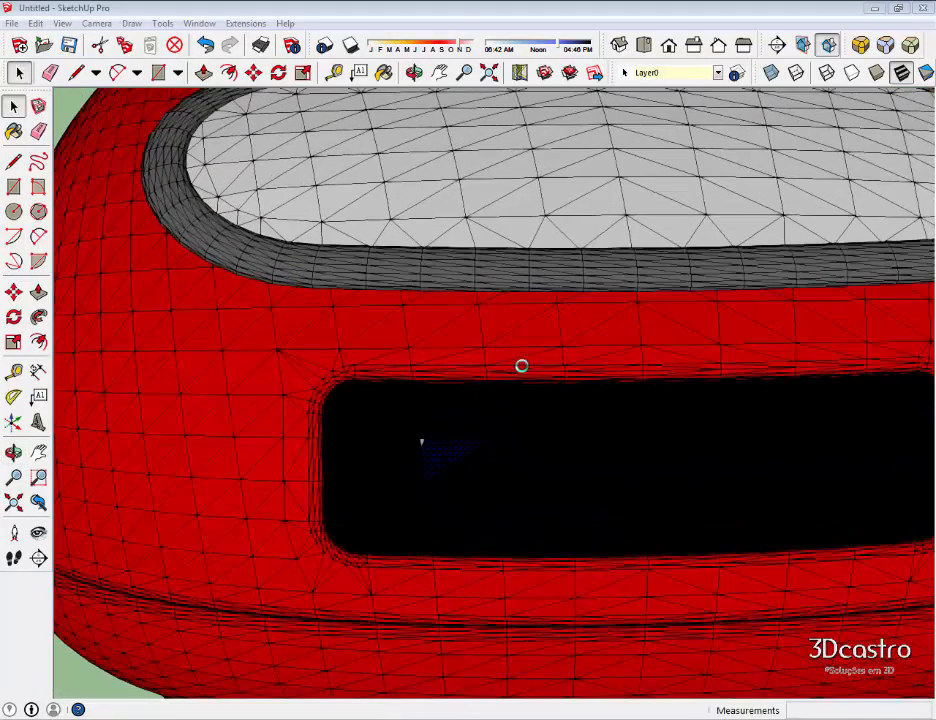
{"action": "key", "text": "b"}
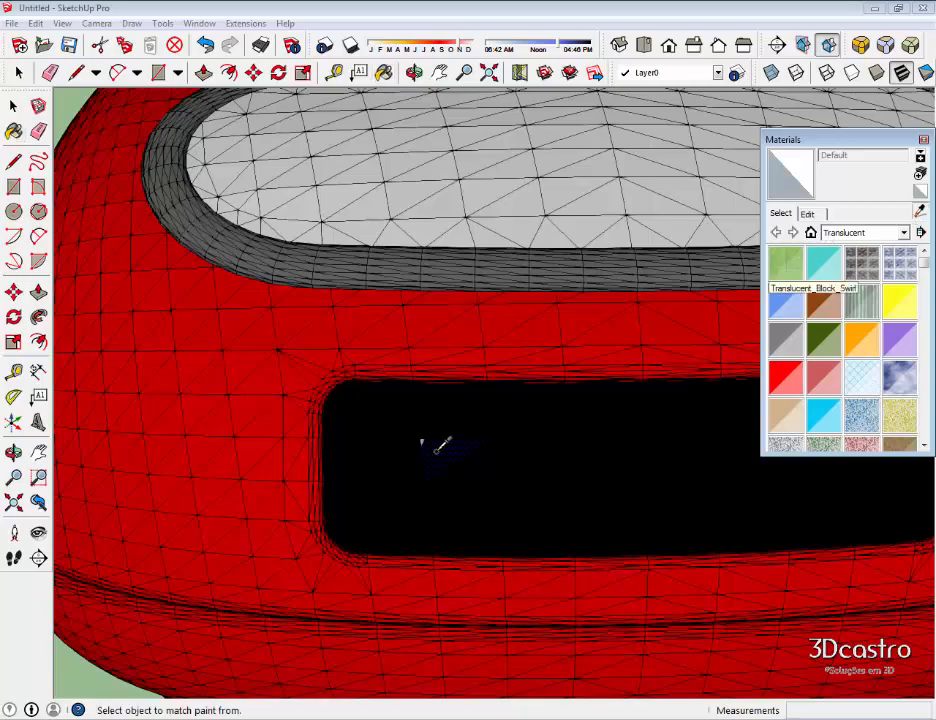
{"action": "left_click", "coordinate": [527, 214], "text": "alt"}
{"action": "middle_click_drag", "start_coordinate": [528, 214], "coordinate": [525, 396], "text": "shift"}
{"action": "key", "text": "space"}
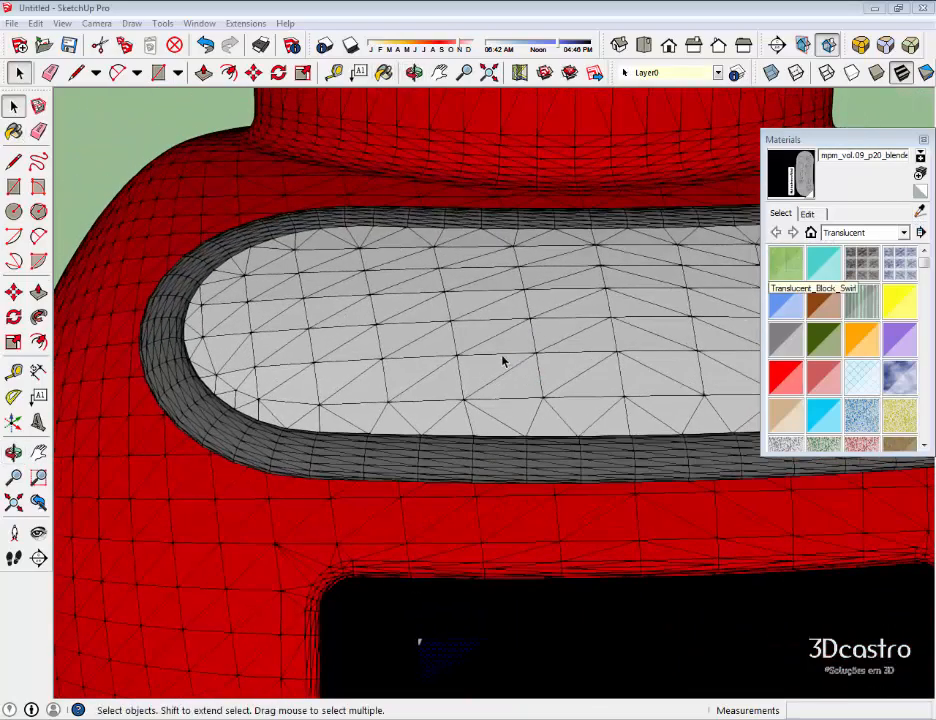
Select one triangular face near the middle of the grey control panel and paint it with the sampled texture.
{"action": "scroll", "coordinate": [503, 351], "scroll_direction": "up", "scroll_amount": 2}
{"action": "left_click", "coordinate": [503, 350]}
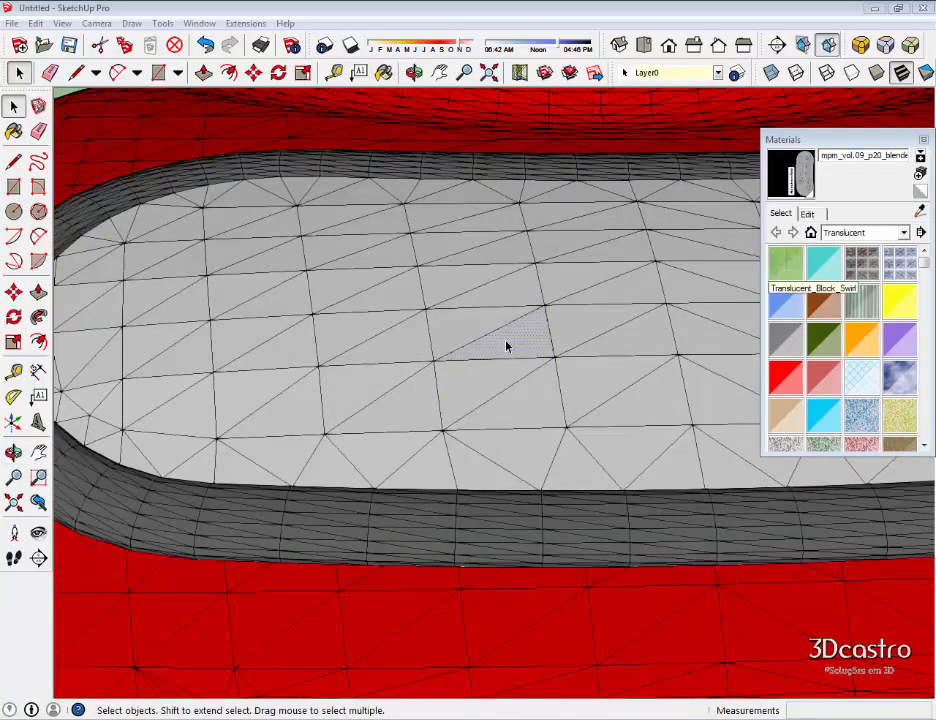
{"action": "key", "text": "b"}
{"action": "left_click", "coordinate": [517, 334]}
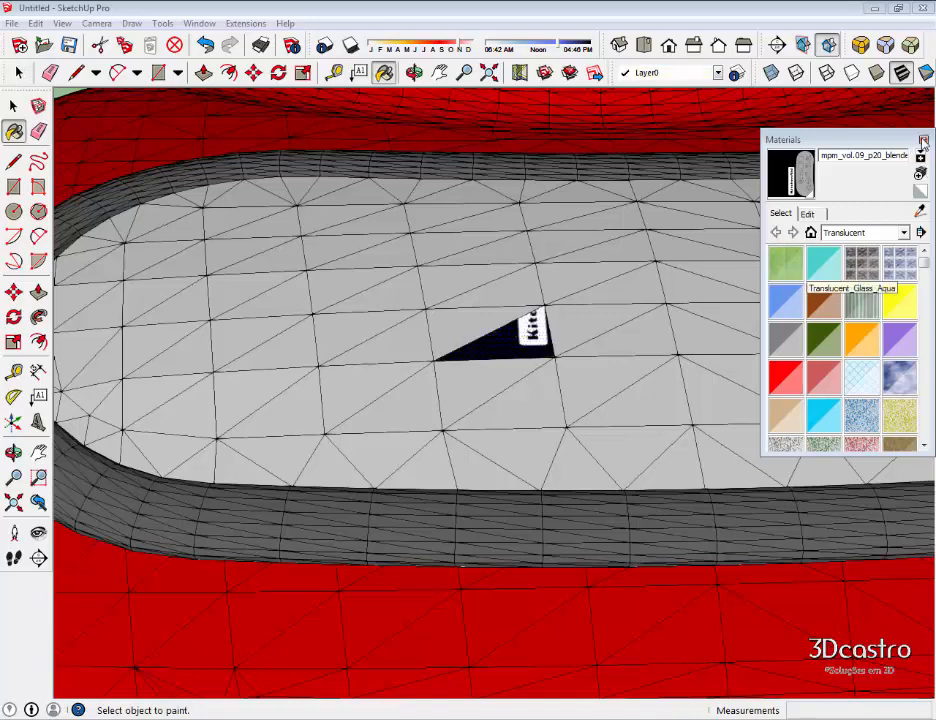
{"action": "left_click", "coordinate": [923, 141]}
Edit the texture position on the painted control panel face and rotate the image so the KitchenAid lettering reads horizontally.
{"action": "key", "text": "space"}
{"action": "right_click", "coordinate": [526, 286]}
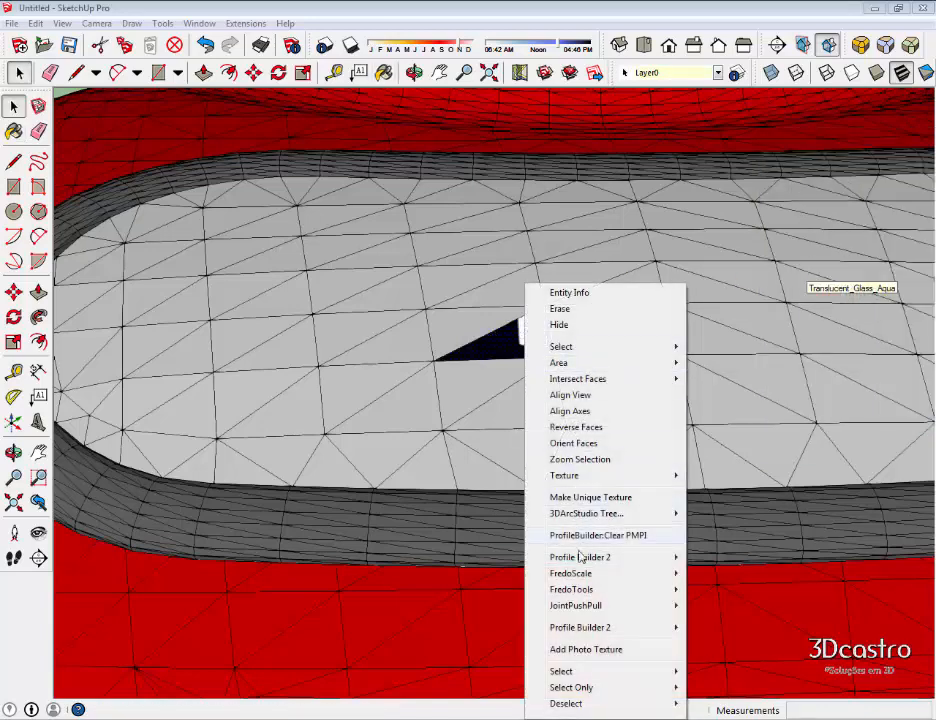
{"action": "mouse_move", "coordinate": [575, 478]}
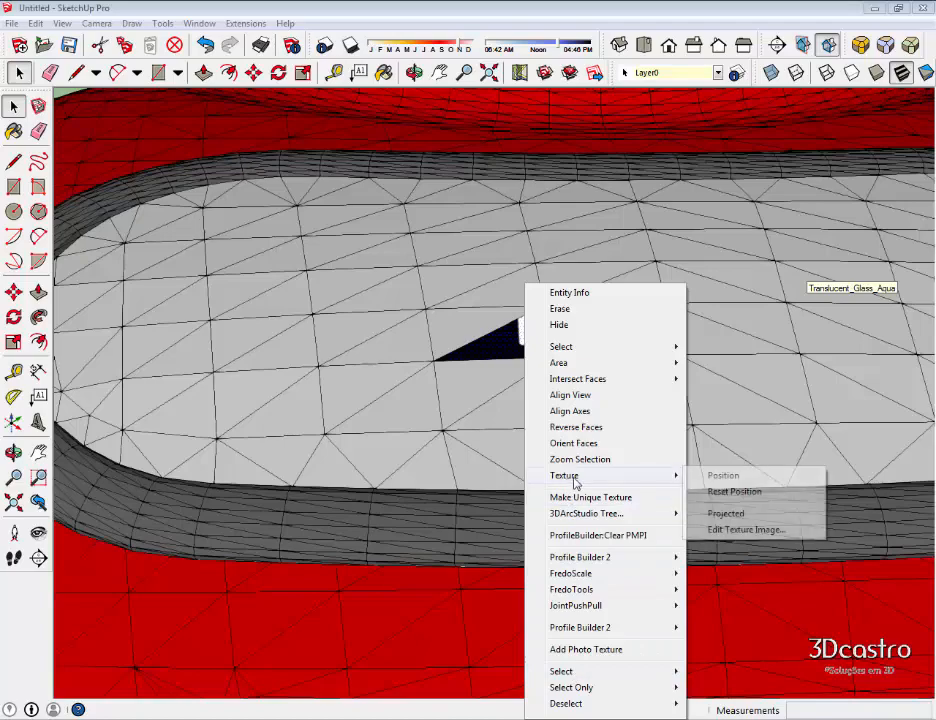
{"action": "left_click", "coordinate": [741, 481]}
{"action": "scroll", "coordinate": [535, 352], "scroll_direction": "down", "scroll_amount": 3}
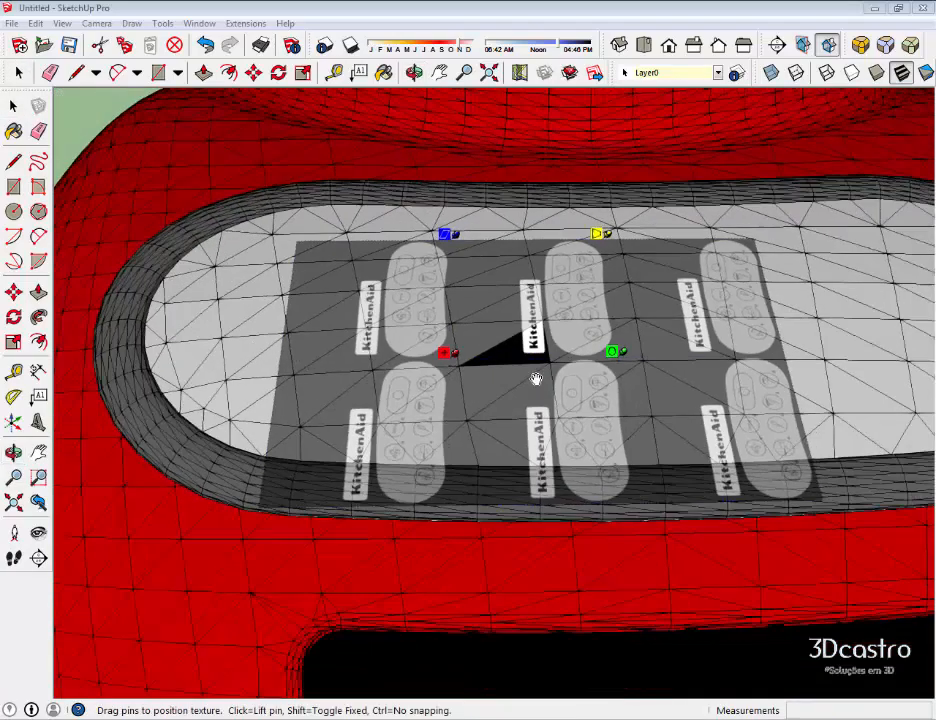
{"action": "left_click_drag", "start_coordinate": [604, 358], "coordinate": [460, 604]}
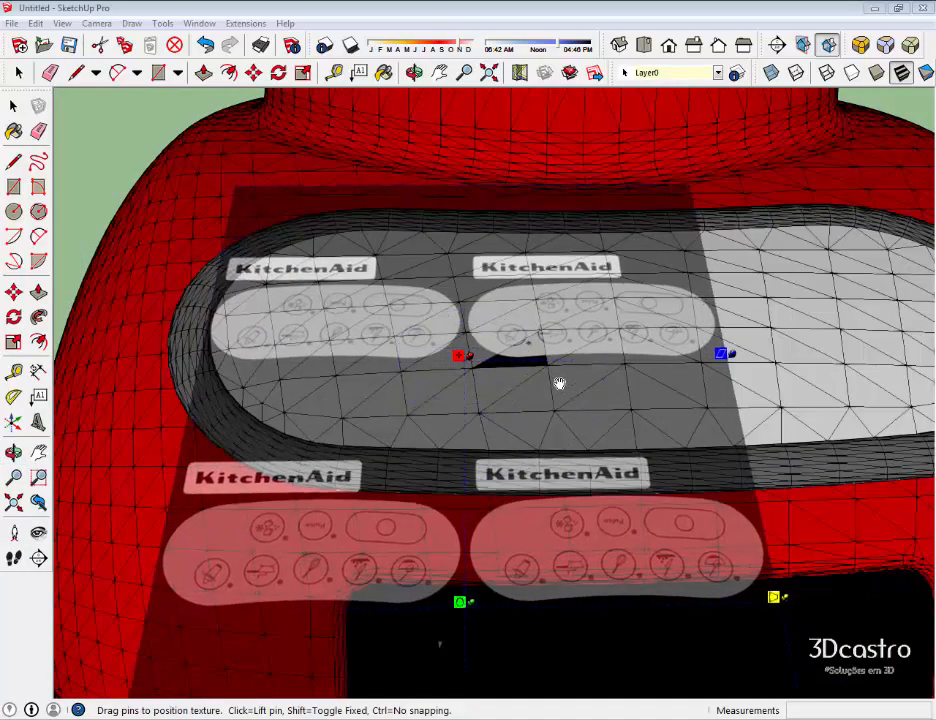
Shift the KitchenAid texture over the control panel and enlarge it to bring the button pad graphic closer to the panel's size.
{"action": "left_click_drag", "start_coordinate": [560, 382], "coordinate": [602, 254]}
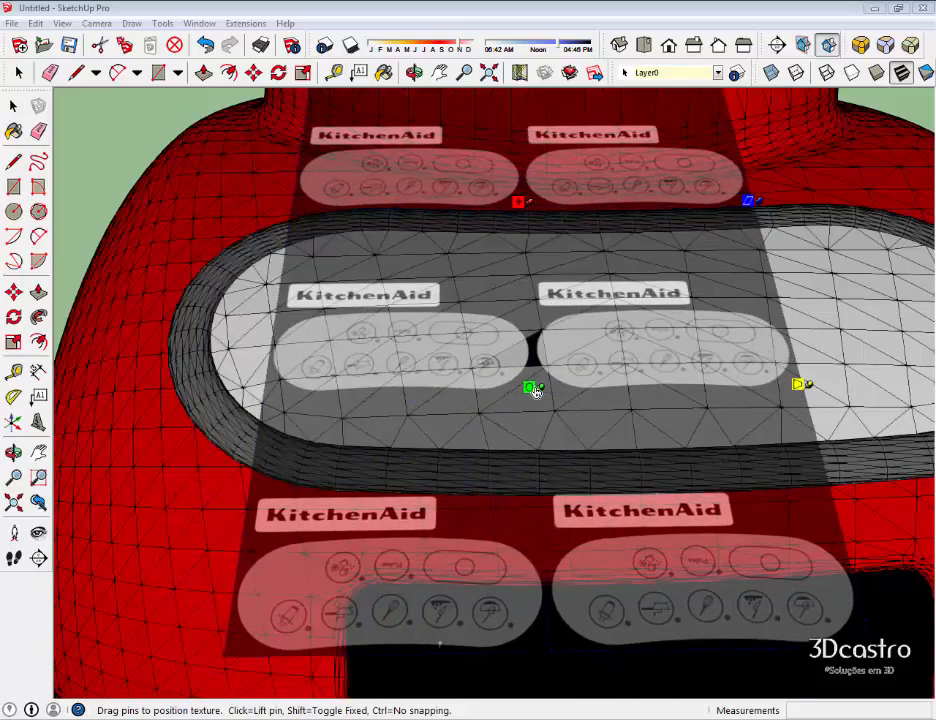
{"action": "left_click_drag", "start_coordinate": [531, 406], "coordinate": [543, 483]}
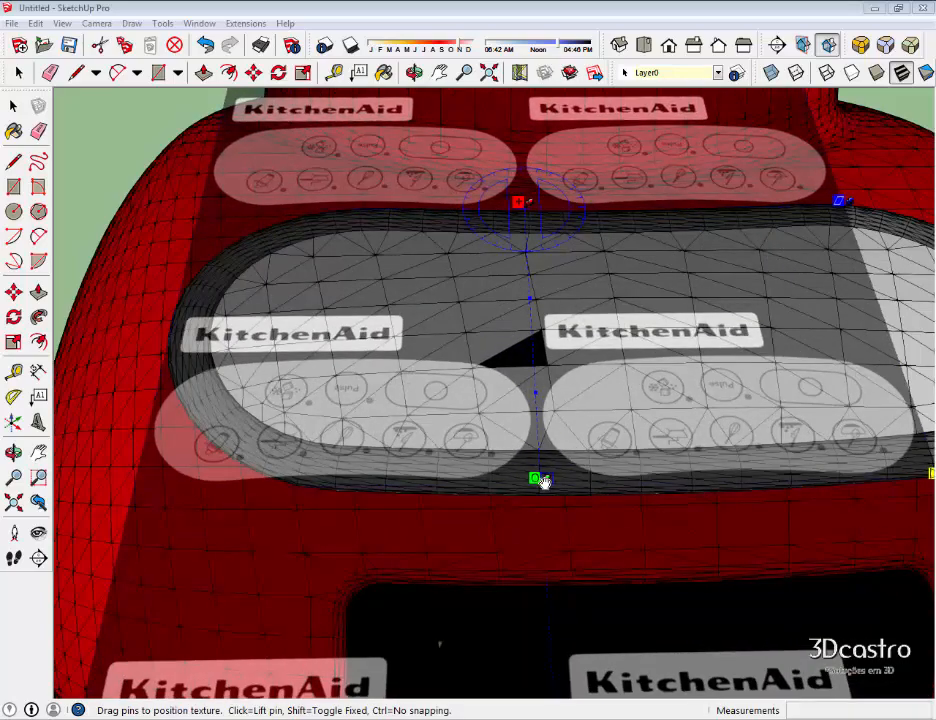
{"action": "scroll", "coordinate": [491, 330], "scroll_direction": "down", "scroll_amount": 6}
{"action": "left_click_drag", "start_coordinate": [600, 338], "coordinate": [567, 302]}
{"action": "left_click_drag", "start_coordinate": [476, 432], "coordinate": [482, 525]}
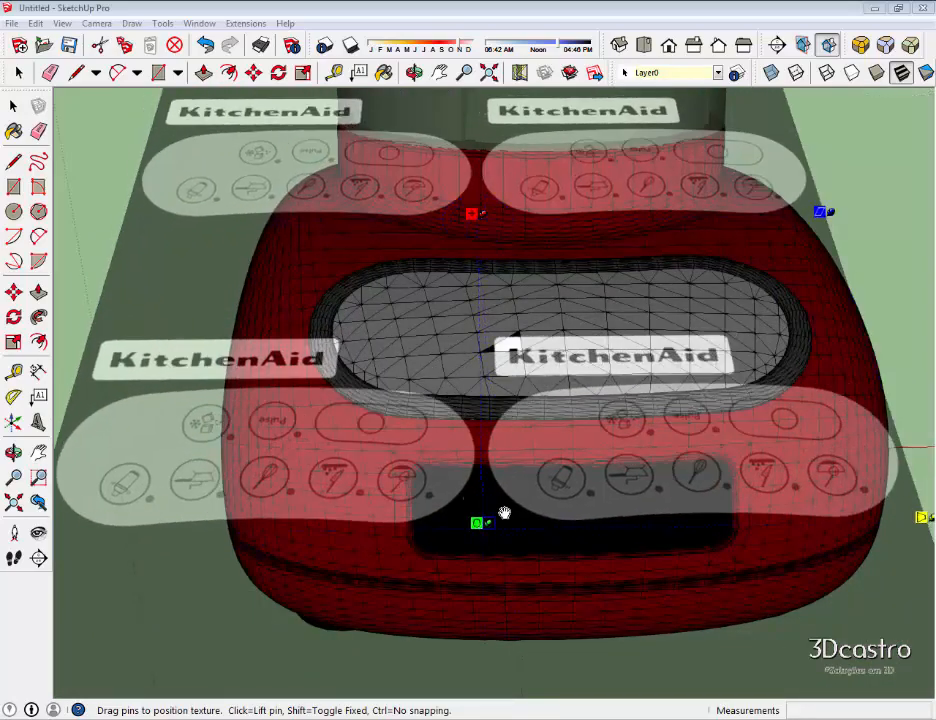
Align and rescale the texture until the button pad graphic fits inside the grey control panel outline, and apply the position.
{"action": "left_click_drag", "start_coordinate": [535, 393], "coordinate": [518, 325]}
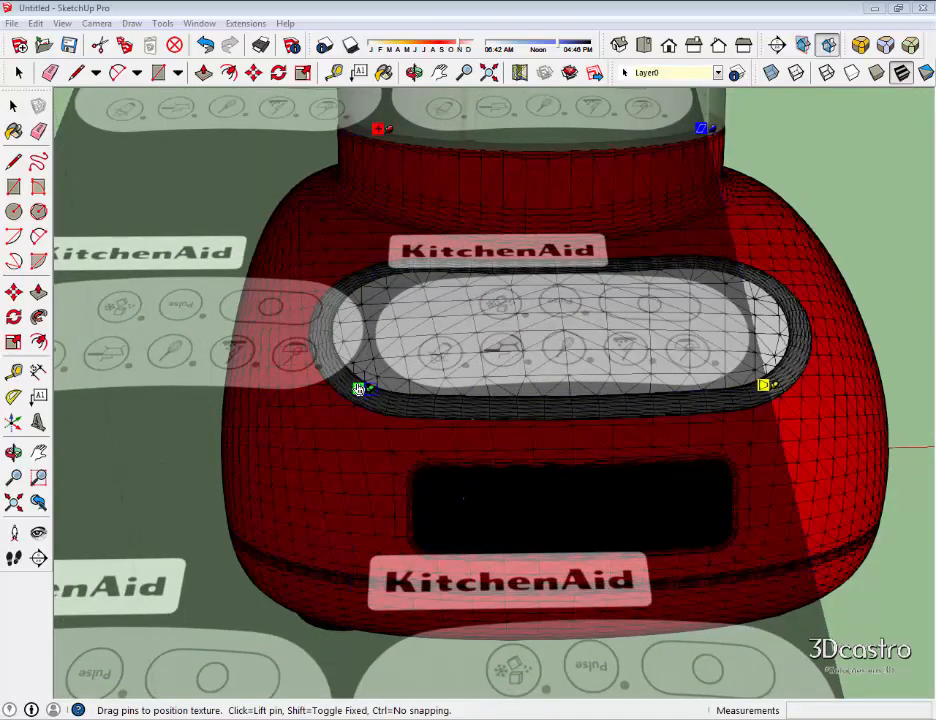
{"action": "left_click_drag", "start_coordinate": [355, 398], "coordinate": [348, 448]}
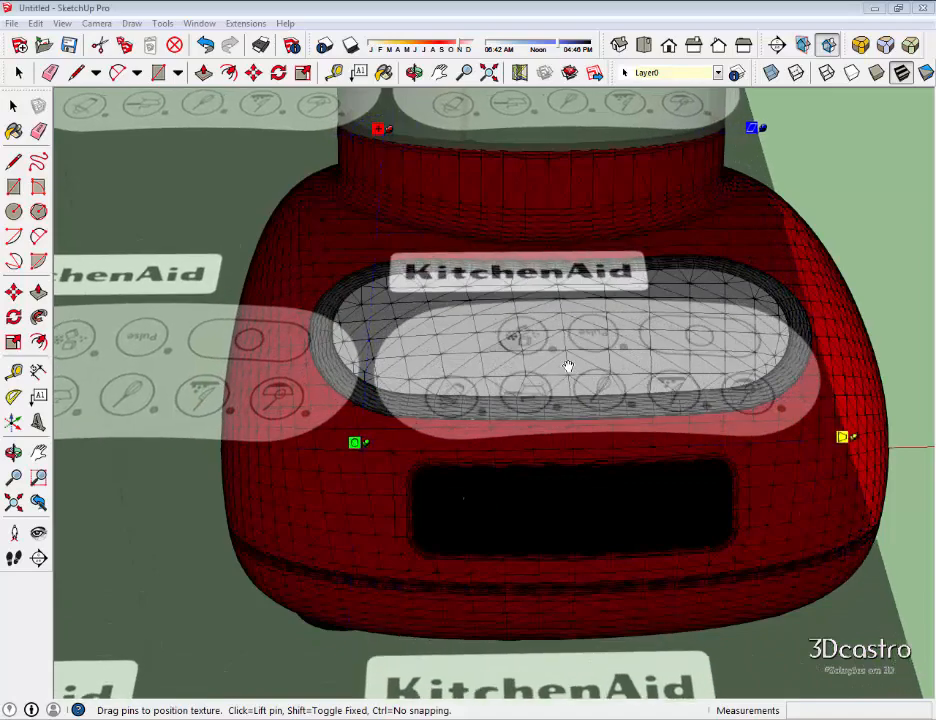
{"action": "left_click_drag", "start_coordinate": [567, 367], "coordinate": [557, 345]}
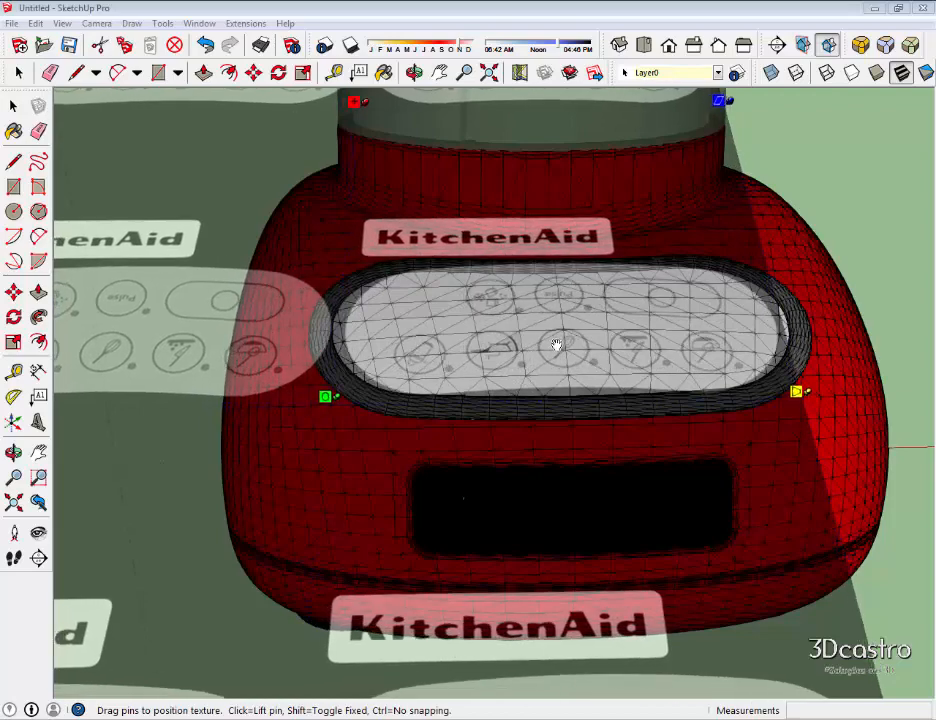
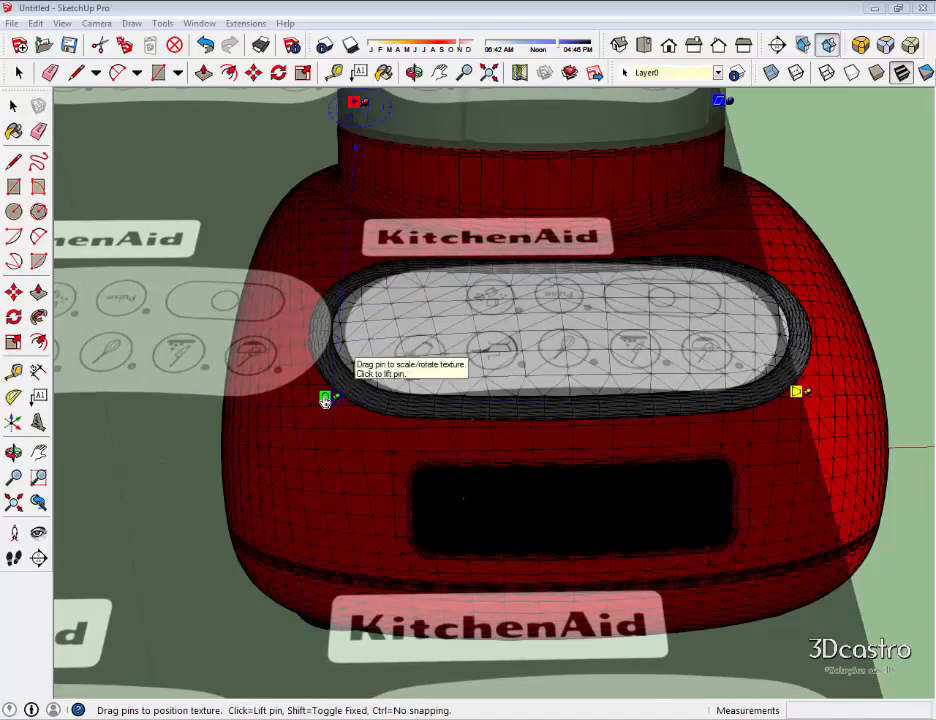
{"action": "left_click_drag", "start_coordinate": [325, 400], "coordinate": [326, 378]}
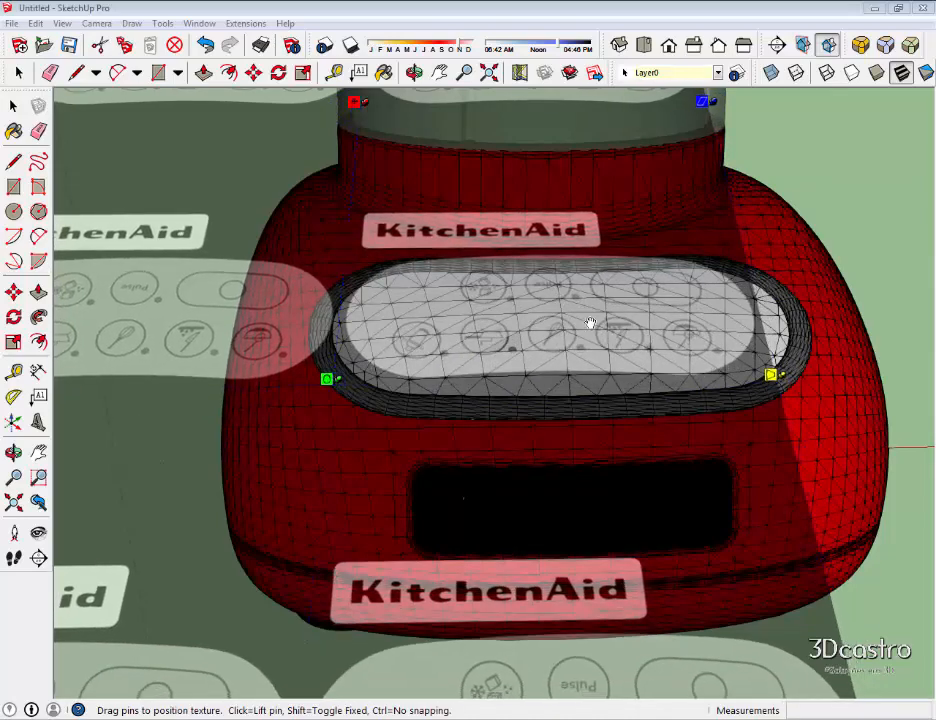
{"action": "left_click_drag", "start_coordinate": [591, 324], "coordinate": [867, 332]}
{"action": "left_click_drag", "start_coordinate": [470, 335], "coordinate": [635, 333]}
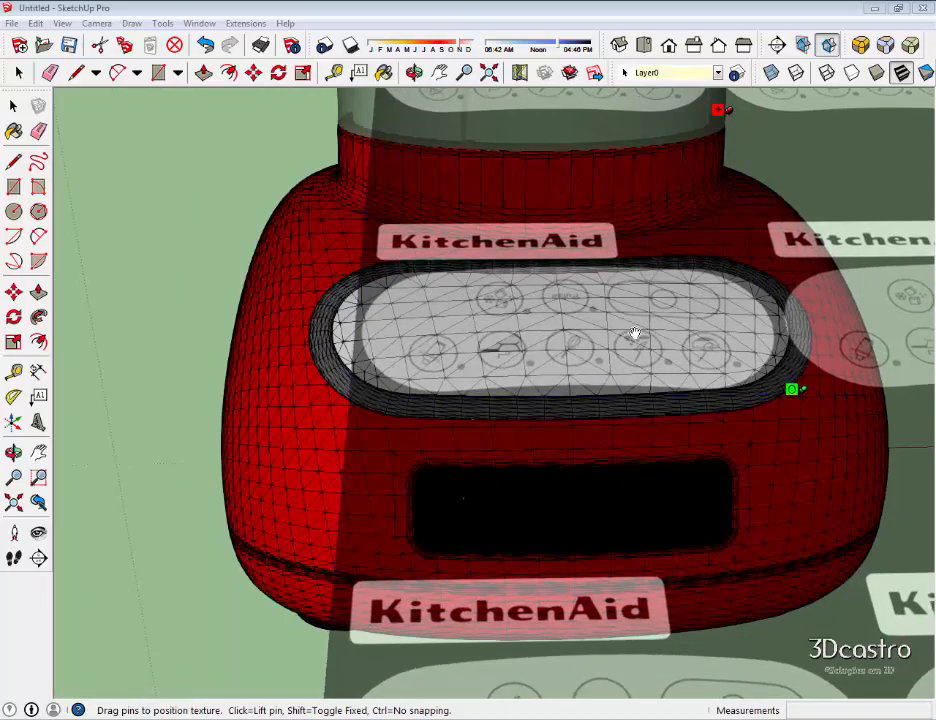
{"action": "key", "text": "Return"}
Sample the positioned texture from the triangular face and paint all the matching grey control panel faces with it.
{"action": "scroll", "coordinate": [523, 325], "scroll_direction": "up", "scroll_amount": 5}
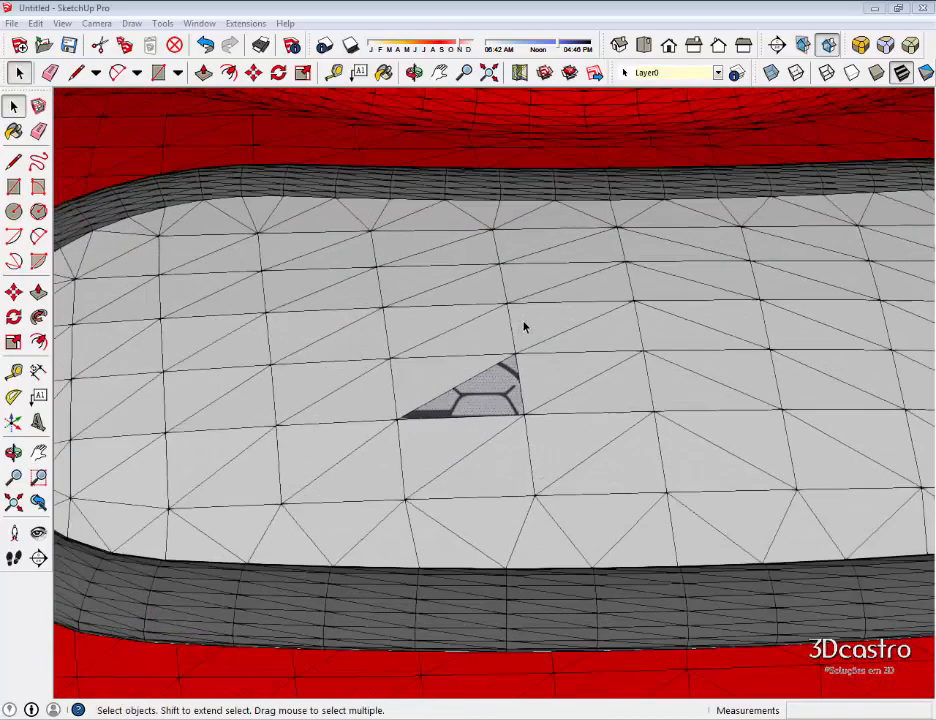
{"action": "key", "text": "b"}
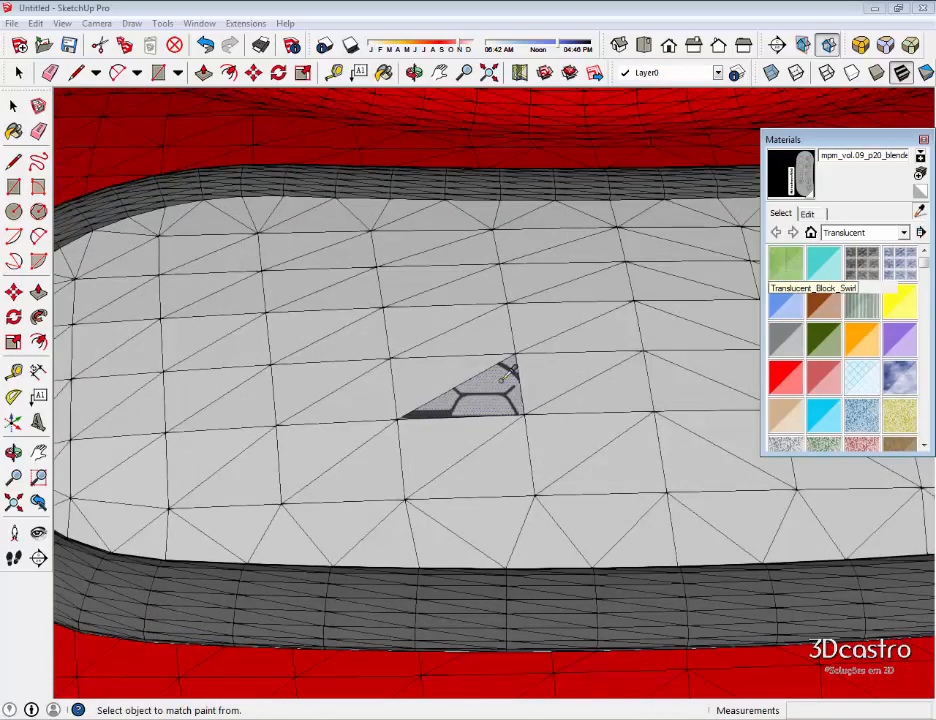
{"action": "left_click", "coordinate": [500, 372], "text": "alt"}
{"action": "left_click", "coordinate": [549, 370], "text": "shift"}
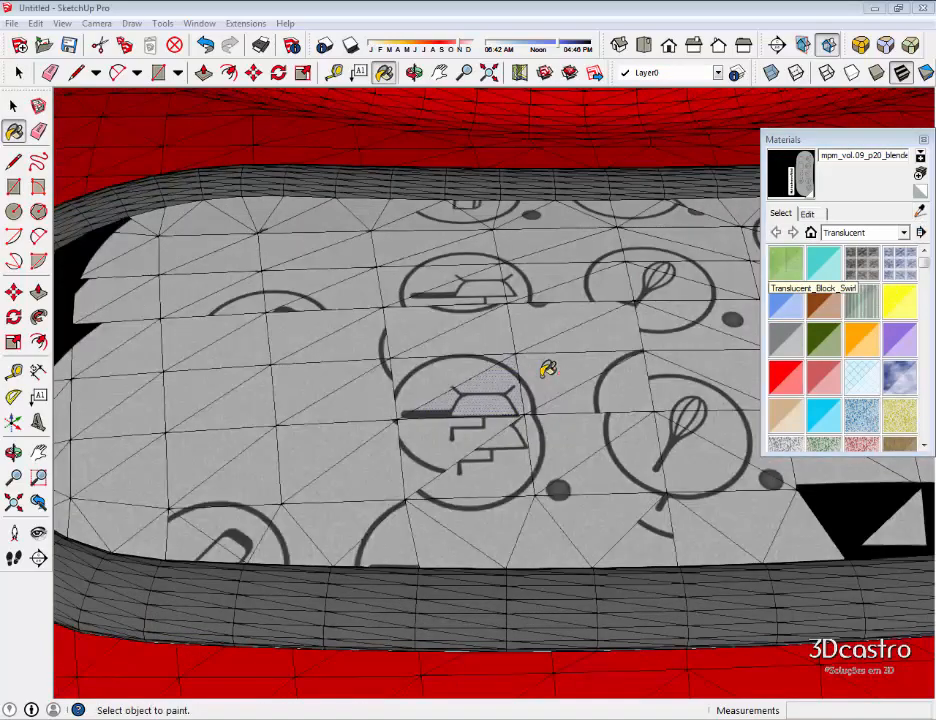
{"action": "scroll", "coordinate": [549, 370], "scroll_direction": "down", "scroll_amount": 8}
{"action": "key", "text": "o"}
{"action": "left_click_drag", "start_coordinate": [428, 350], "coordinate": [493, 358]}
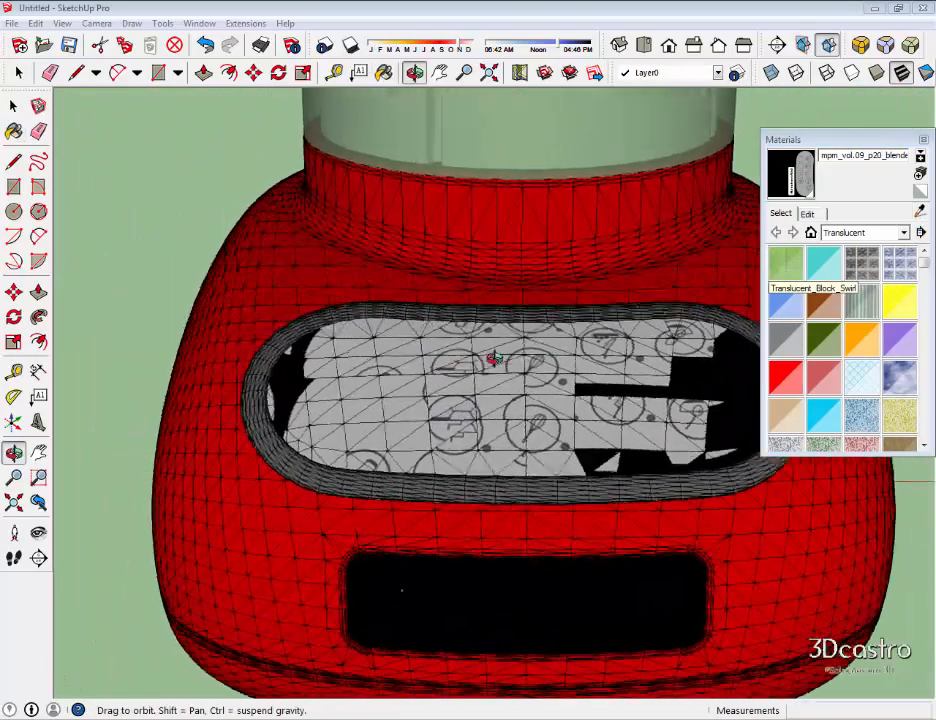
Set the texture on the selected triangular control panel face to Projected.
{"action": "key", "text": "b"}
{"action": "scroll", "coordinate": [545, 409], "scroll_direction": "up", "scroll_amount": 10}
{"action": "key", "text": "space"}
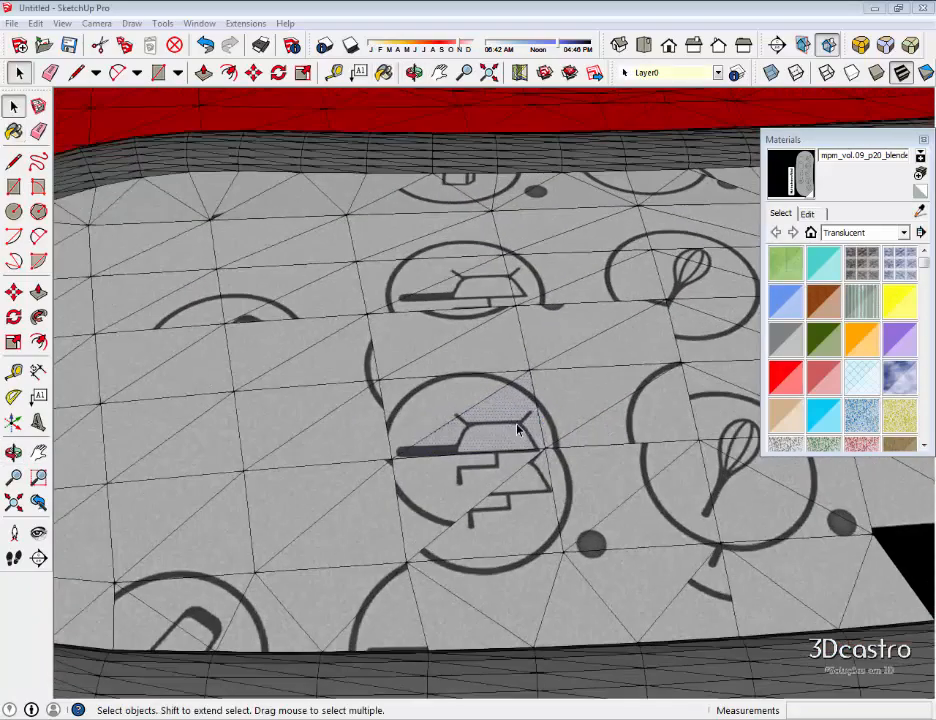
{"action": "right_click", "coordinate": [518, 430]}
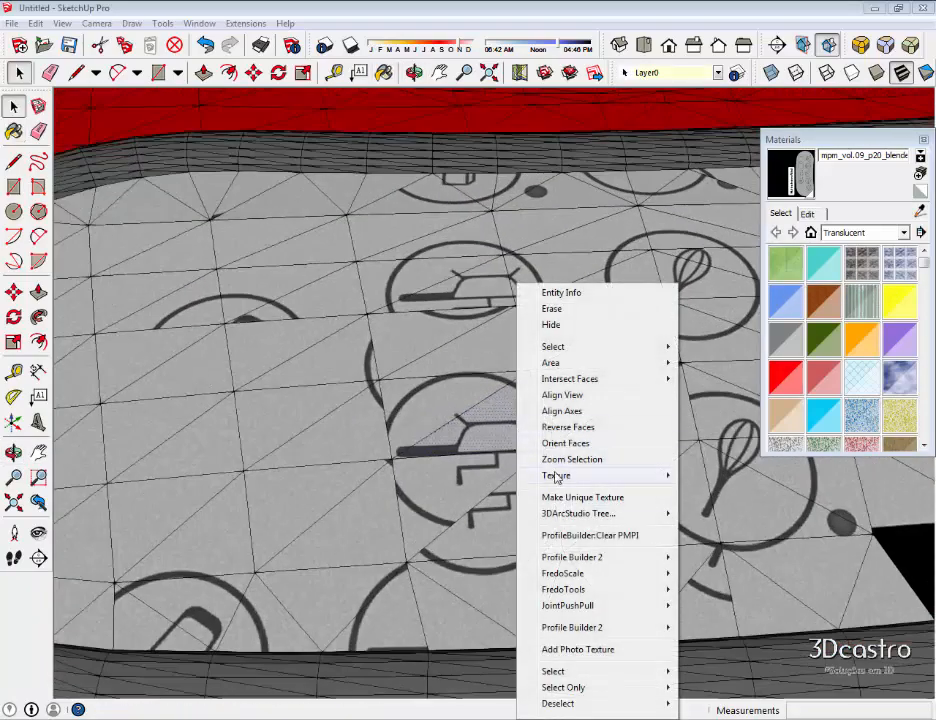
{"action": "mouse_move", "coordinate": [556, 478]}
{"action": "left_click", "coordinate": [725, 513]}
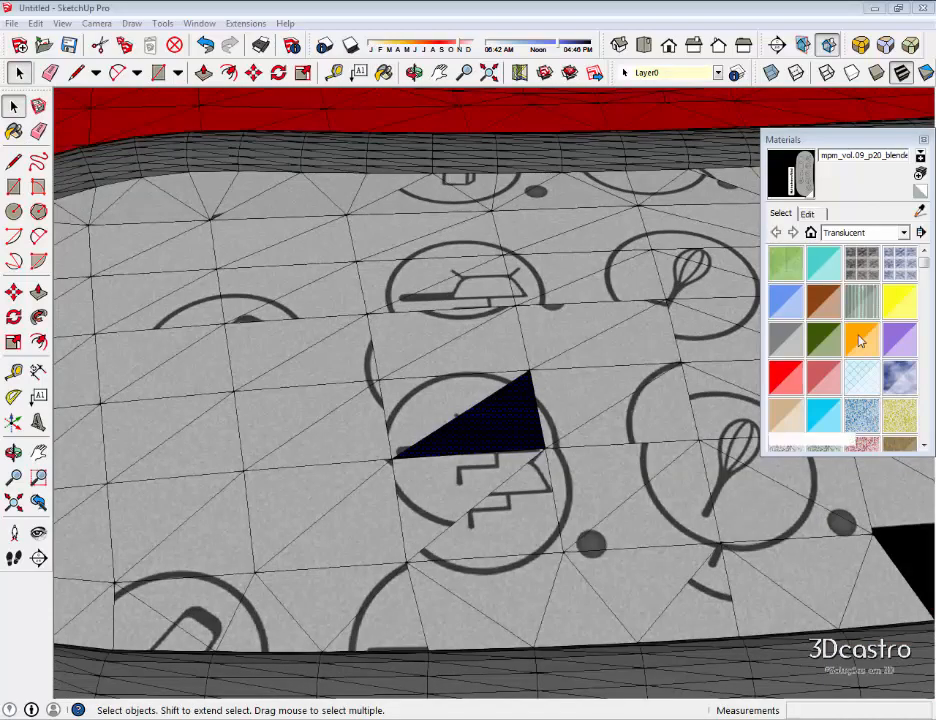
Sample the texture from the selected triangular face and repaint all the matching control panel faces with it.
{"action": "left_click", "coordinate": [489, 415]}
{"action": "scroll", "coordinate": [491, 412], "scroll_direction": "down", "scroll_amount": 3}
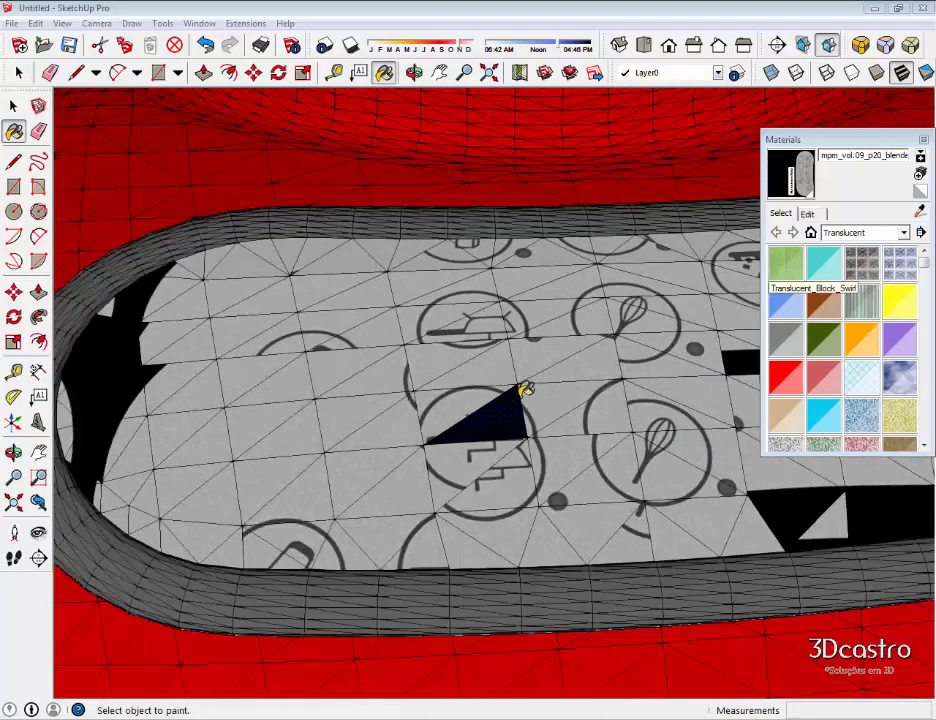
{"action": "left_click", "coordinate": [537, 389]}
{"action": "left_click", "coordinate": [543, 372], "text": "shift"}
{"action": "scroll", "coordinate": [545, 372], "scroll_direction": "down", "scroll_amount": 3}
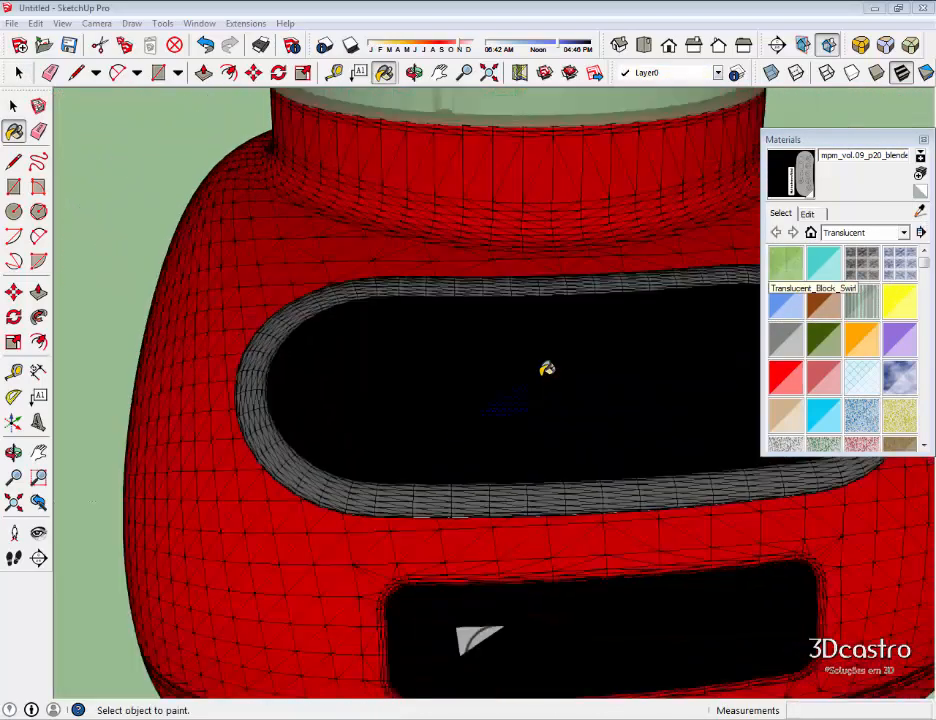
Turn off the Projected setting for the texture of one face inside the blender base's oval control panel.
{"action": "key", "text": "space"}
{"action": "scroll", "coordinate": [533, 393], "scroll_direction": "up", "scroll_amount": 5}
{"action": "right_click", "coordinate": [502, 425]}
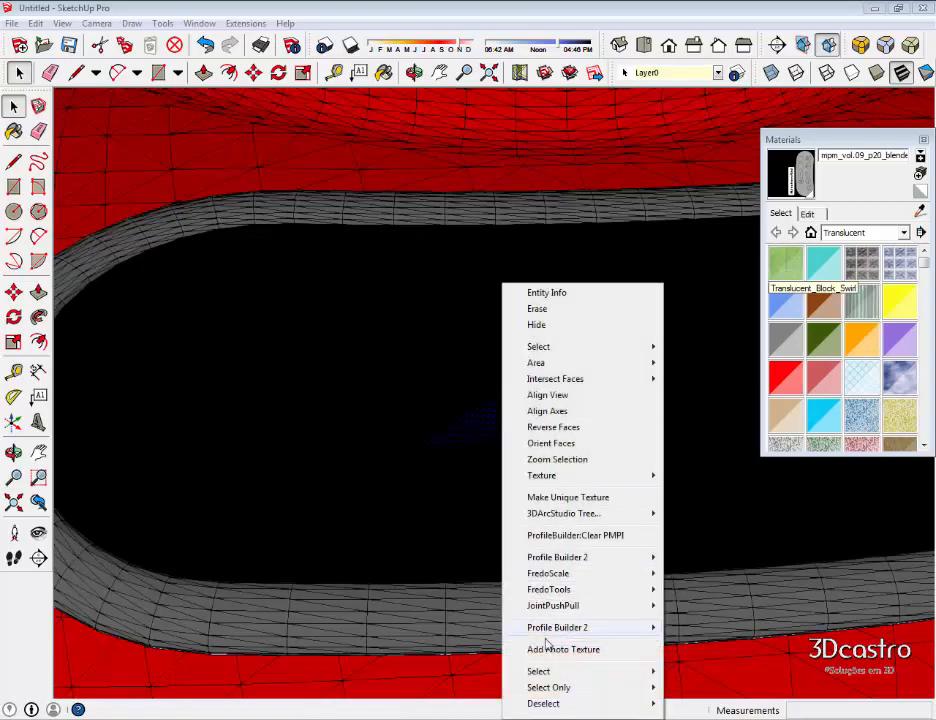
{"action": "mouse_move", "coordinate": [551, 478]}
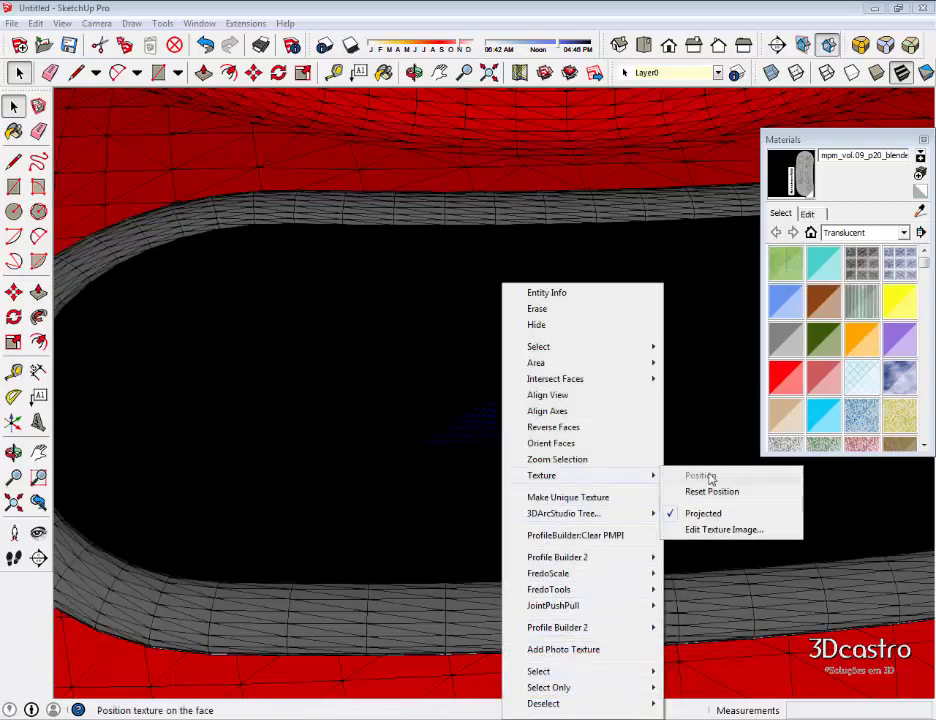
{"action": "left_click", "coordinate": [705, 515]}
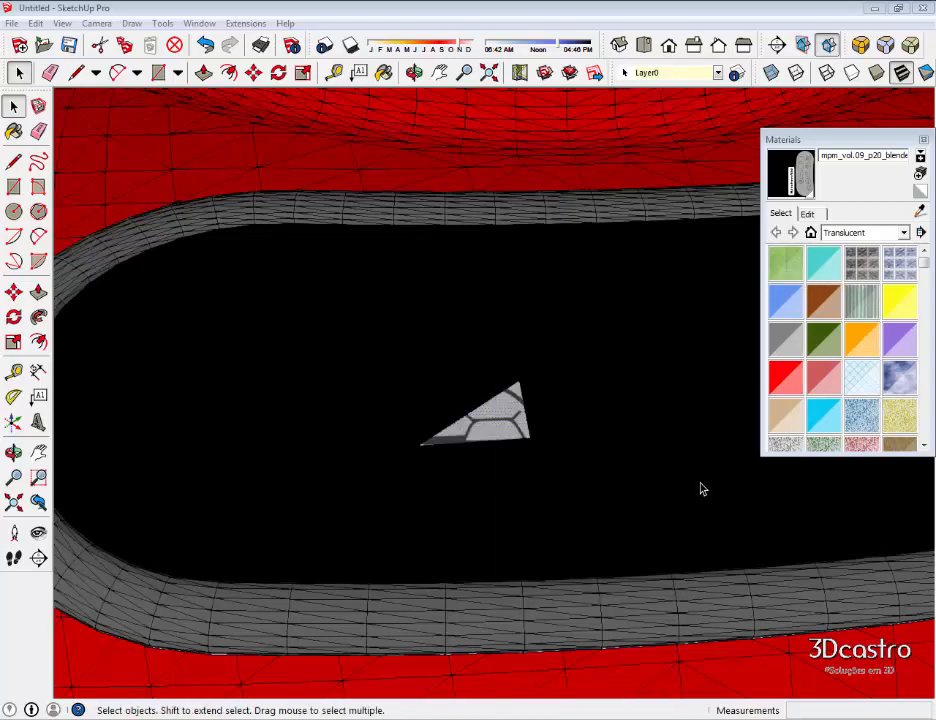
Sample the unprojected face's texture and paint it onto all matching faces of the model.
{"action": "left_click", "coordinate": [920, 211]}
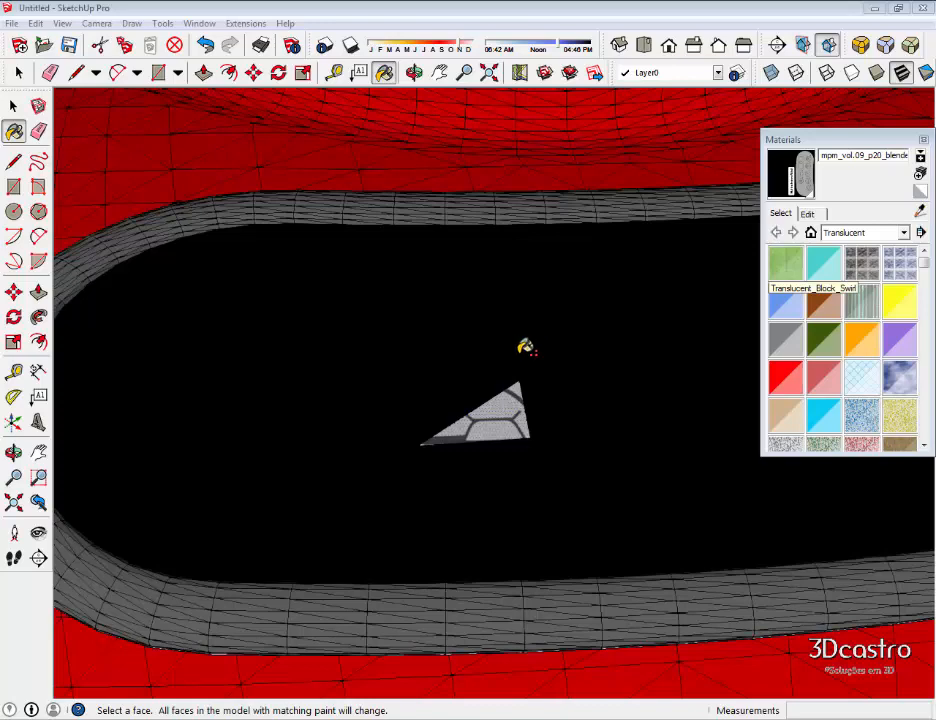
{"action": "left_click", "coordinate": [525, 347]}
{"action": "key", "text": "space"}
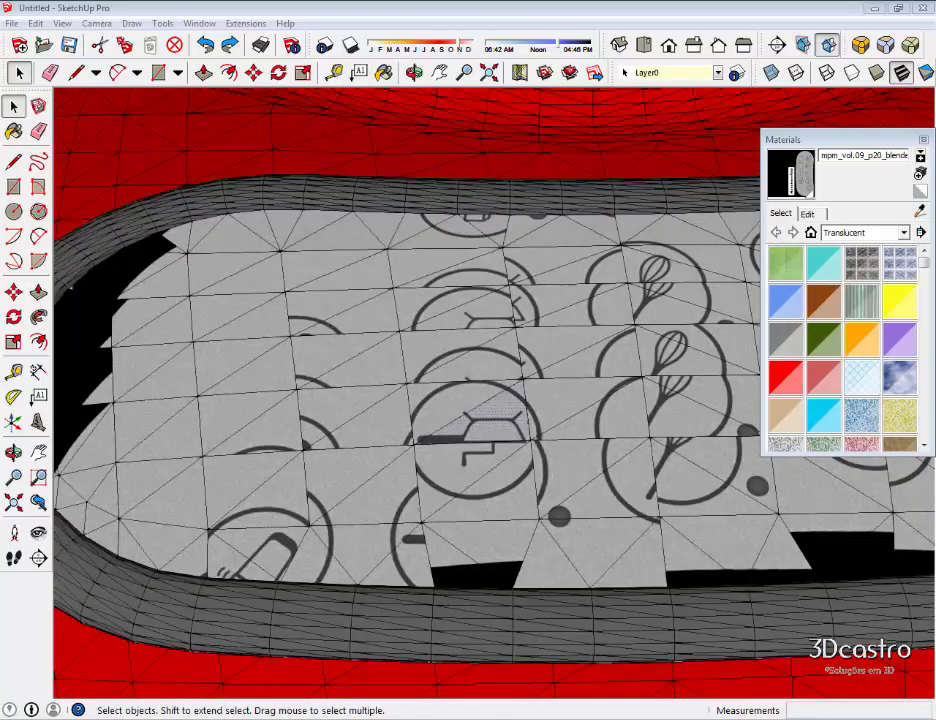
Turn the Projected setting back on for the texture of the selected control-panel face.
{"action": "right_click", "coordinate": [491, 413]}
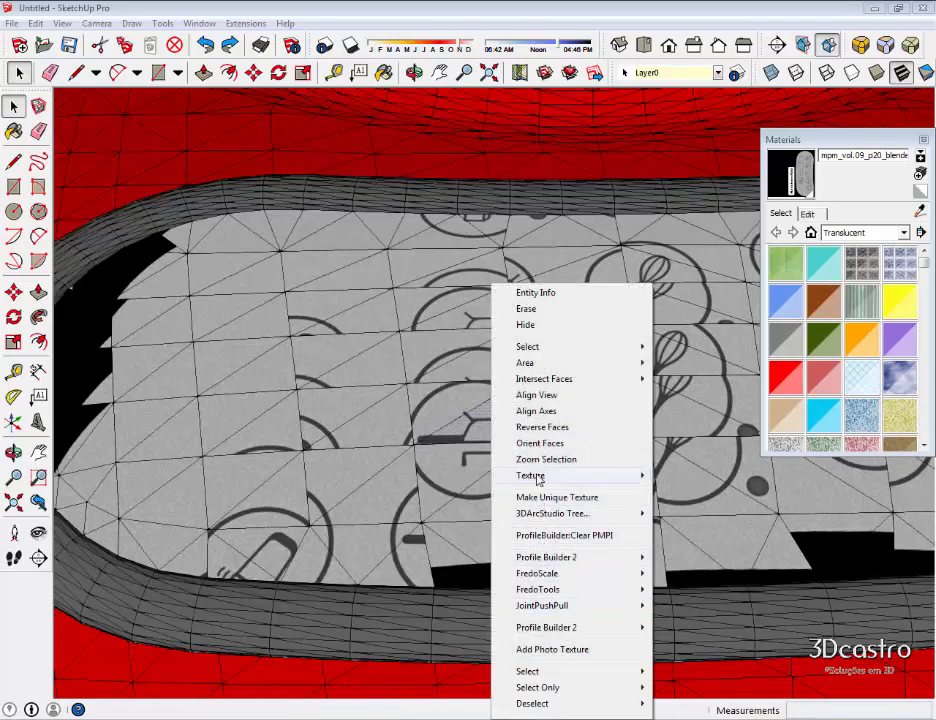
{"action": "mouse_move", "coordinate": [535, 477]}
{"action": "left_click", "coordinate": [690, 515]}
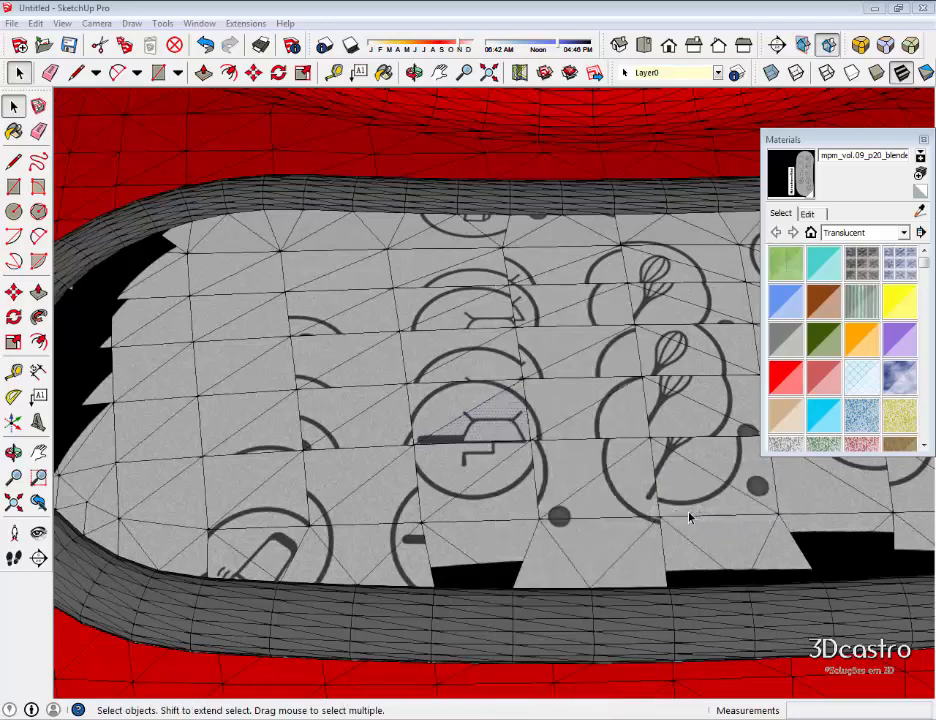
Sample the projected texture from the selected face, repaint all matching control-panel faces with it, and close the materials window.
{"action": "left_click", "coordinate": [920, 212]}
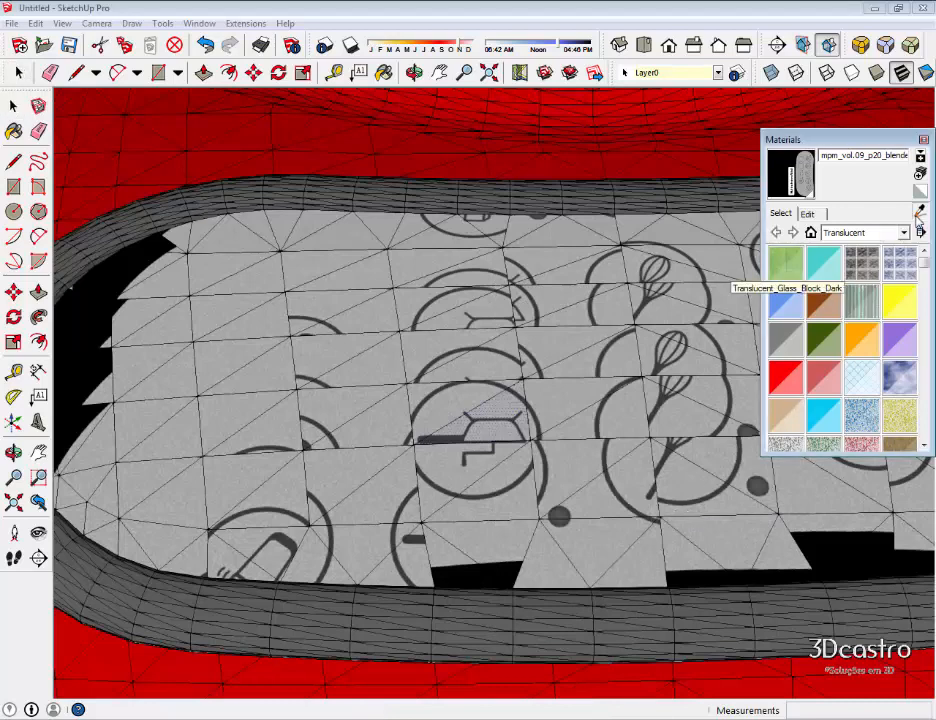
{"action": "left_click", "coordinate": [495, 425]}
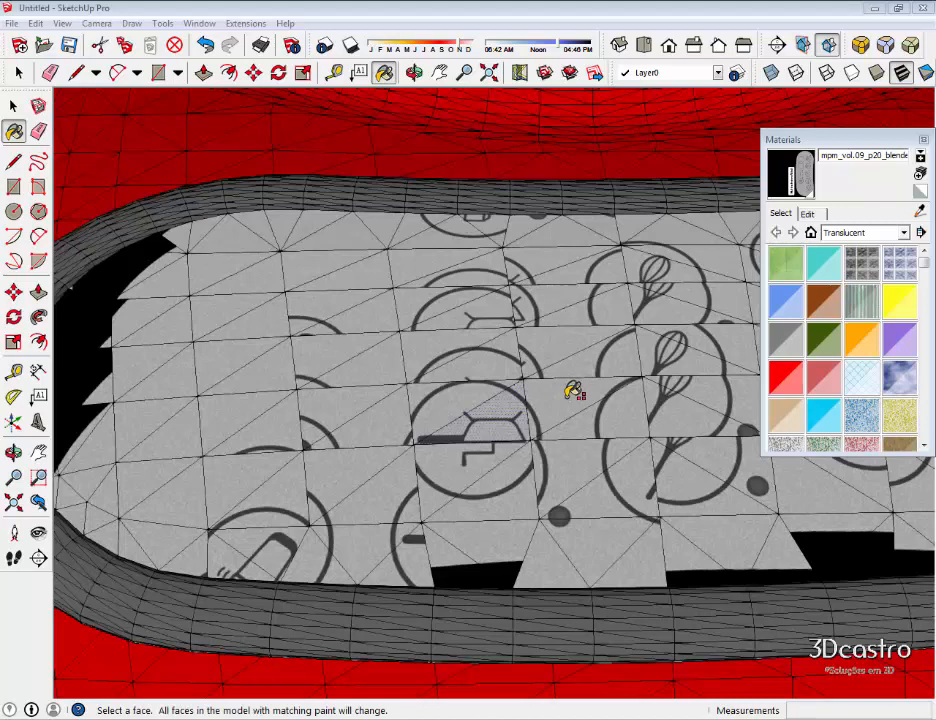
{"action": "key", "text": "shift"}
{"action": "left_click", "coordinate": [573, 390], "text": "shift"}
{"action": "scroll", "coordinate": [575, 375], "scroll_direction": "down", "scroll_amount": 3}
{"action": "mouse_move", "coordinate": [571, 362]}
{"action": "middle_mouse_down"}
{"action": "mouse_move", "coordinate": [556, 405]}
{"action": "mouse_move", "coordinate": [560, 393]}
{"action": "mouse_move", "coordinate": [464, 411]}
{"action": "mouse_move", "coordinate": [460, 391]}
{"action": "middle_mouse_up"}
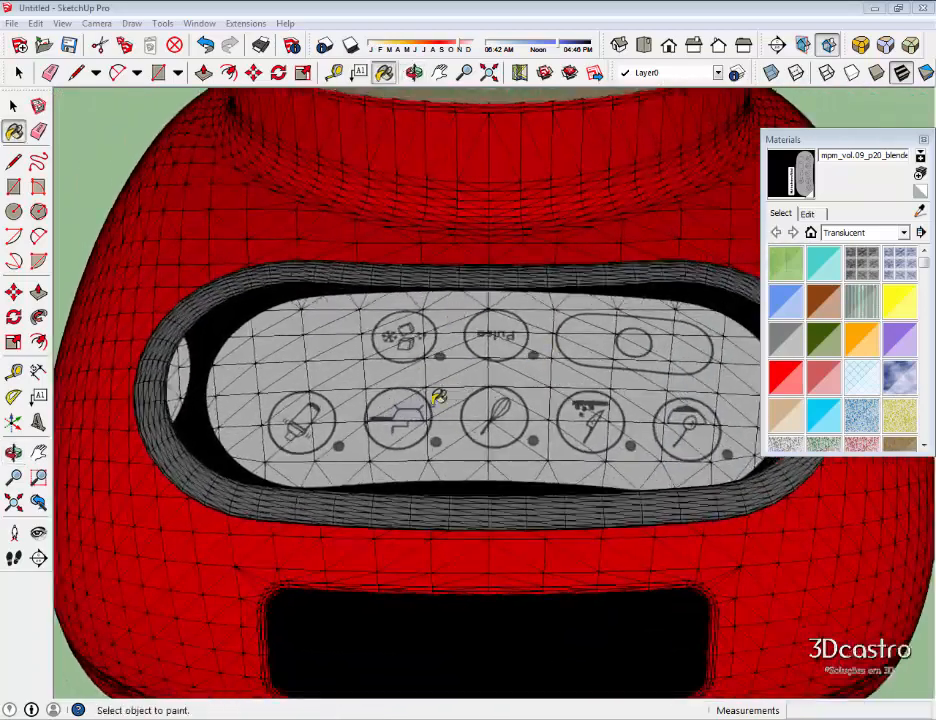
{"action": "left_click", "coordinate": [924, 143]}
Start positioning the texture on the selected control-panel face and rotate it about 180 degrees.
{"action": "scroll", "coordinate": [418, 380], "scroll_direction": "up", "scroll_amount": 3}
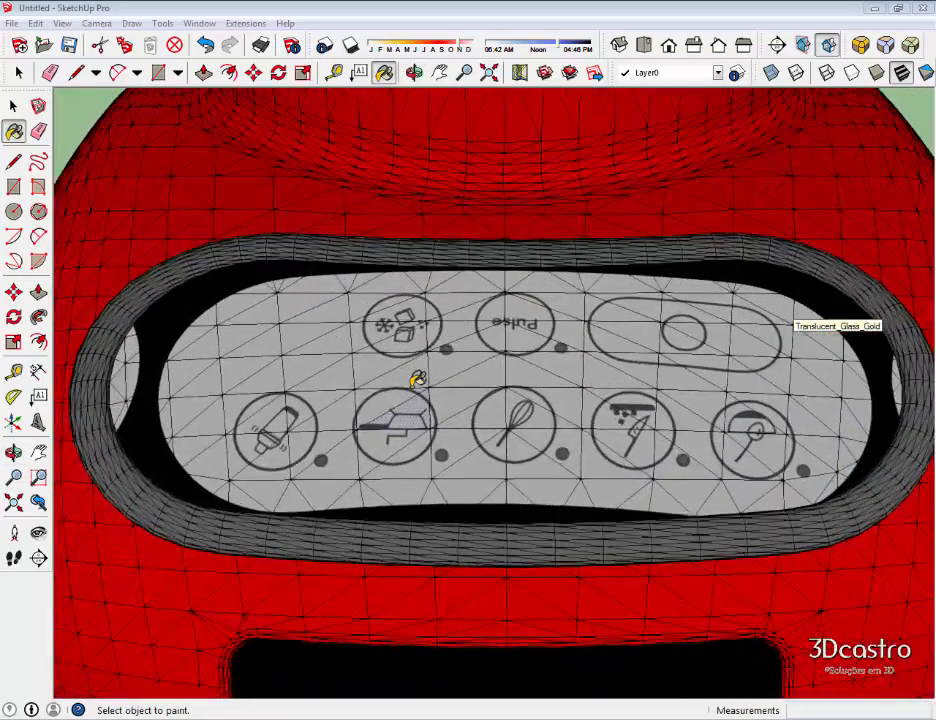
{"action": "key", "text": "space"}
{"action": "right_click", "coordinate": [410, 427]}
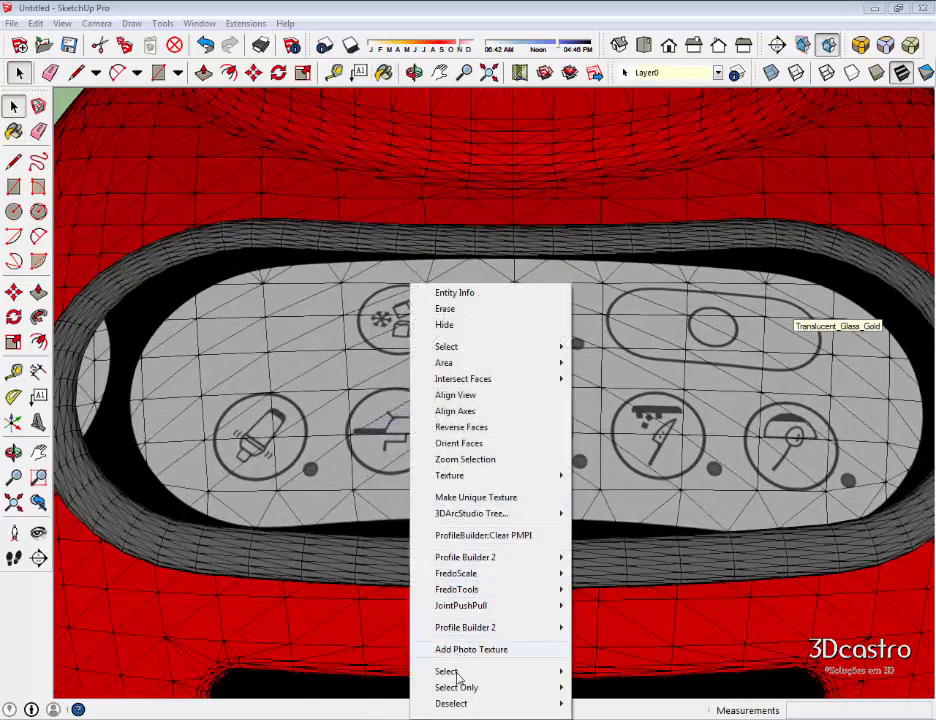
{"action": "mouse_move", "coordinate": [452, 476]}
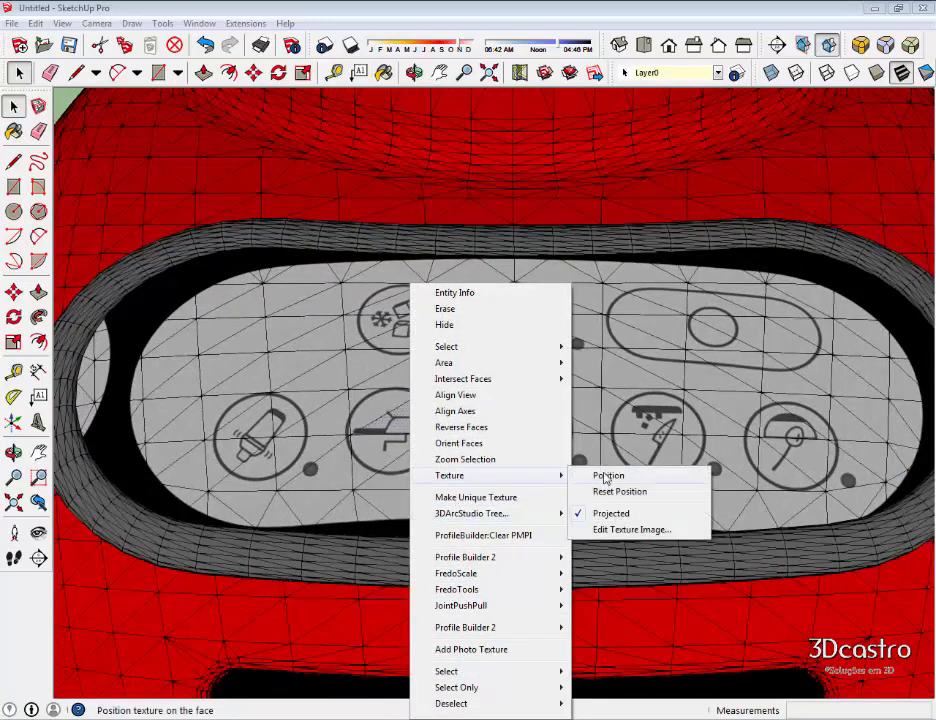
{"action": "left_click", "coordinate": [608, 476]}
{"action": "scroll", "coordinate": [600, 428], "scroll_direction": "down", "scroll_amount": 5}
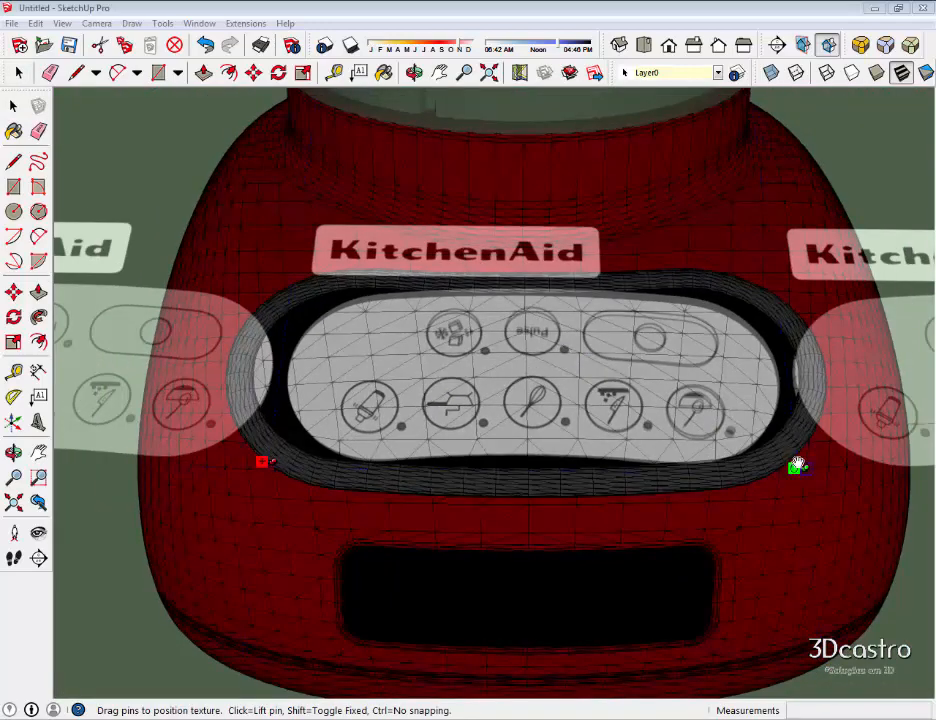
{"action": "left_click_drag", "start_coordinate": [797, 466], "coordinate": [786, 440]}
{"action": "left_click_drag", "start_coordinate": [450, 273], "coordinate": [373, 230]}
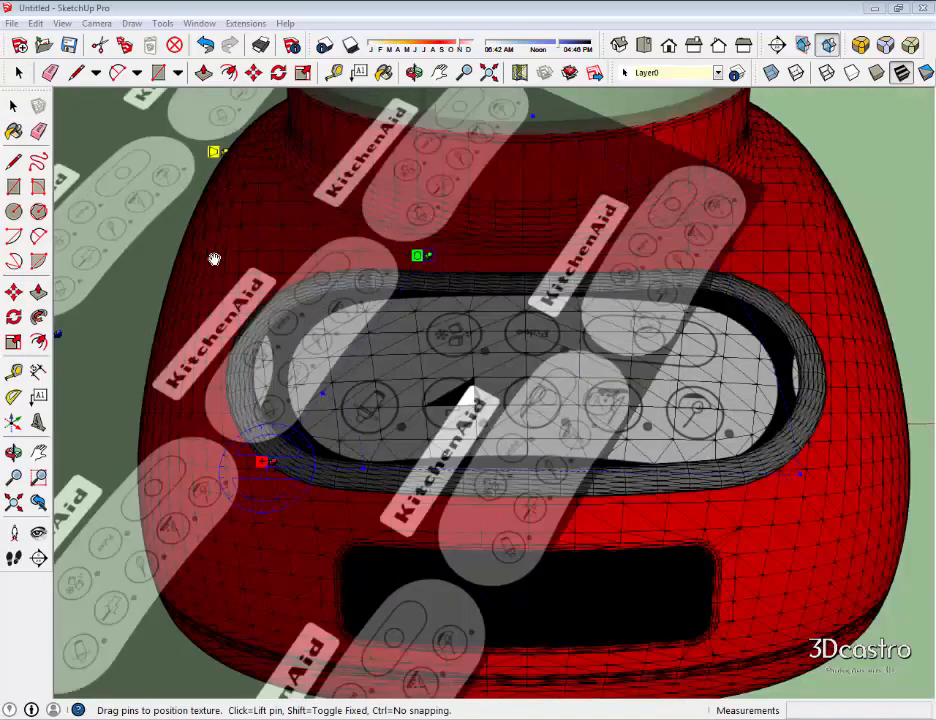
{"action": "left_click_drag", "start_coordinate": [214, 259], "coordinate": [182, 313]}
{"action": "left_click_drag", "start_coordinate": [148, 386], "coordinate": [133, 461]}
{"action": "left_click_drag", "start_coordinate": [121, 453], "coordinate": [119, 460]}
Move and enlarge the rotated texture until its button artwork fills the oval control panel, then accept the placement.
{"action": "left_click_drag", "start_coordinate": [487, 447], "coordinate": [806, 354]}
{"action": "left_click_drag", "start_coordinate": [450, 358], "coordinate": [195, 353]}
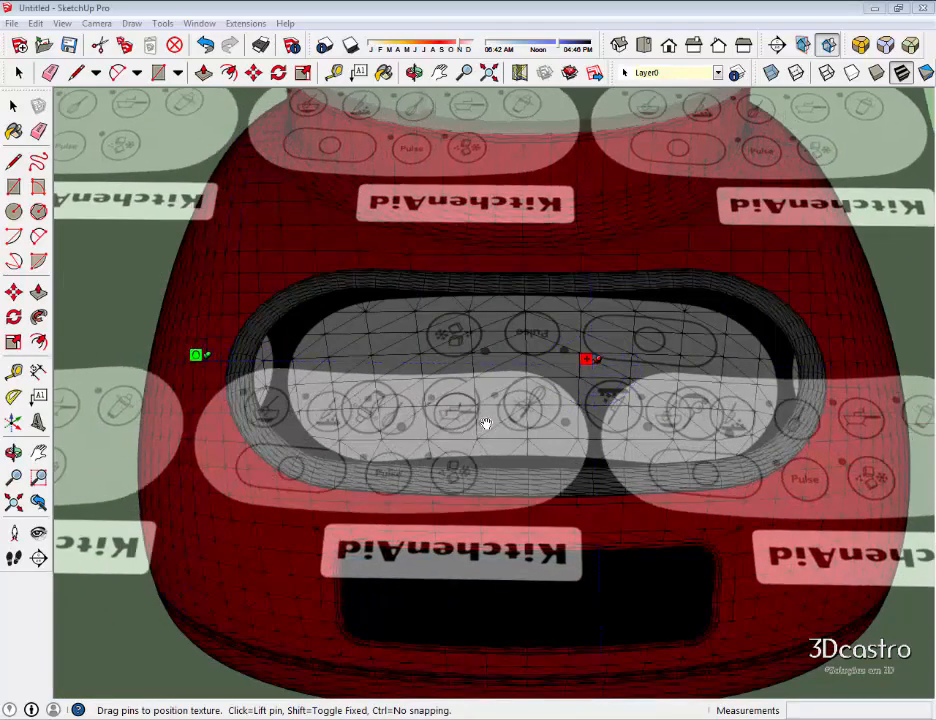
{"action": "left_click_drag", "start_coordinate": [648, 370], "coordinate": [593, 370]}
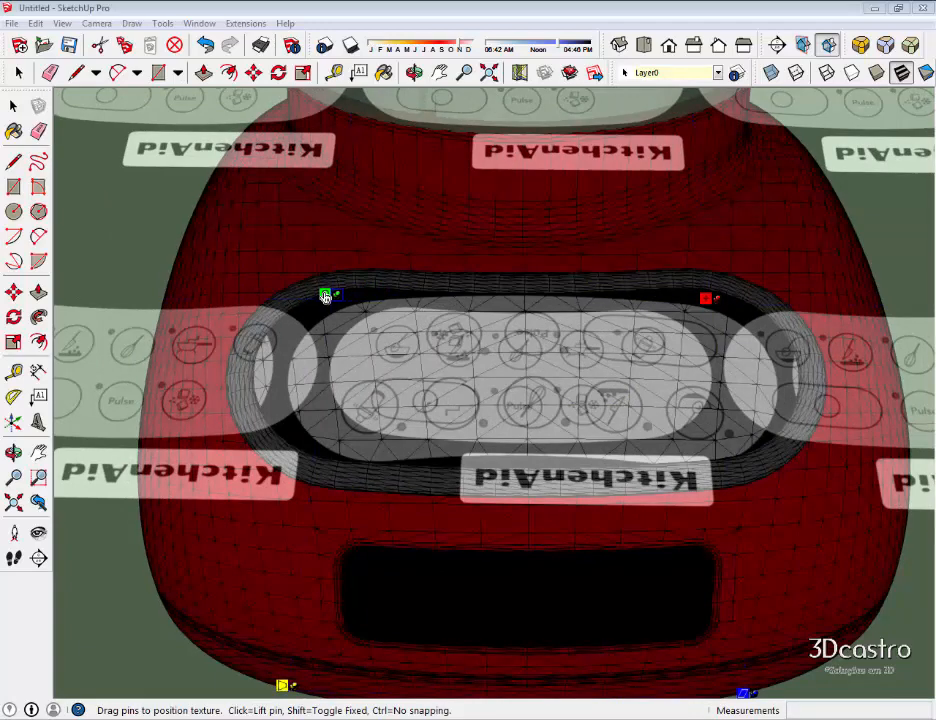
{"action": "left_click_drag", "start_coordinate": [281, 297], "coordinate": [246, 292]}
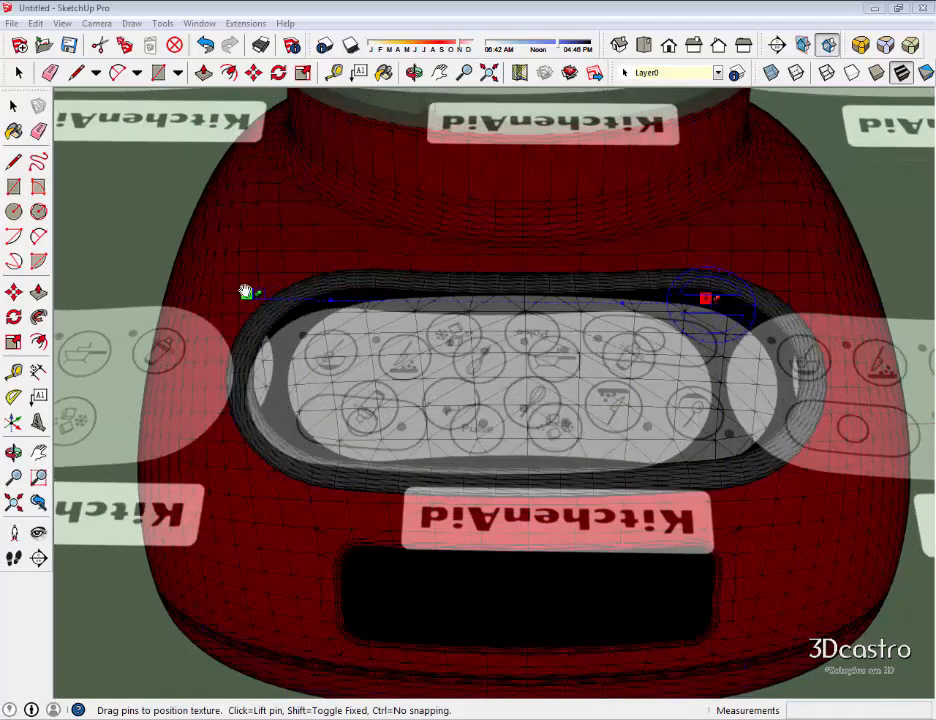
{"action": "left_click_drag", "start_coordinate": [593, 410], "coordinate": [640, 402]}
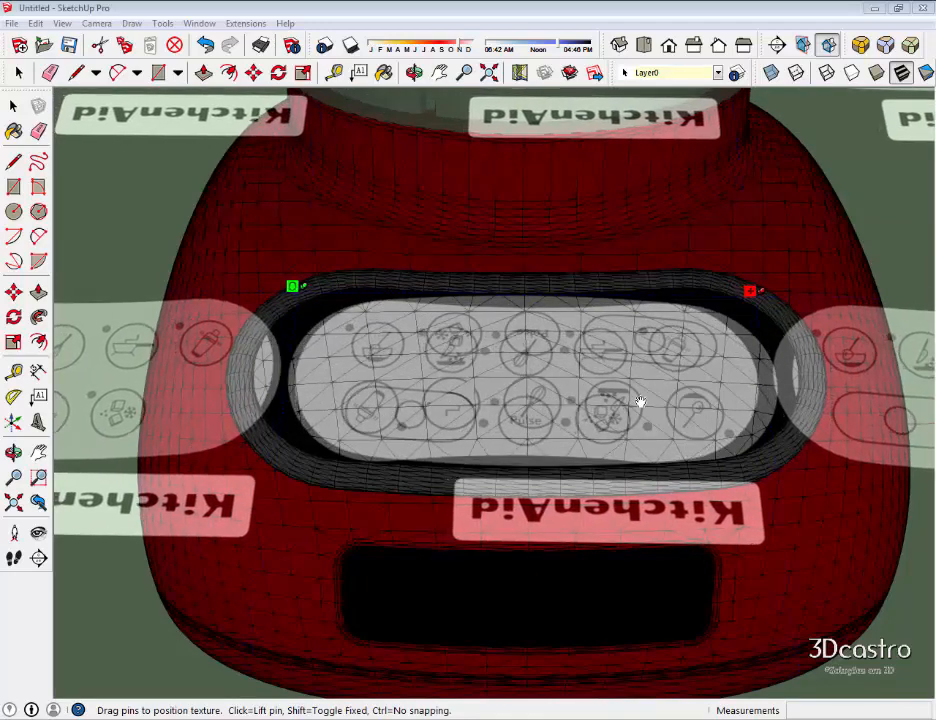
{"action": "left_click_drag", "start_coordinate": [277, 285], "coordinate": [252, 282]}
{"action": "left_click_drag", "start_coordinate": [625, 410], "coordinate": [648, 398]}
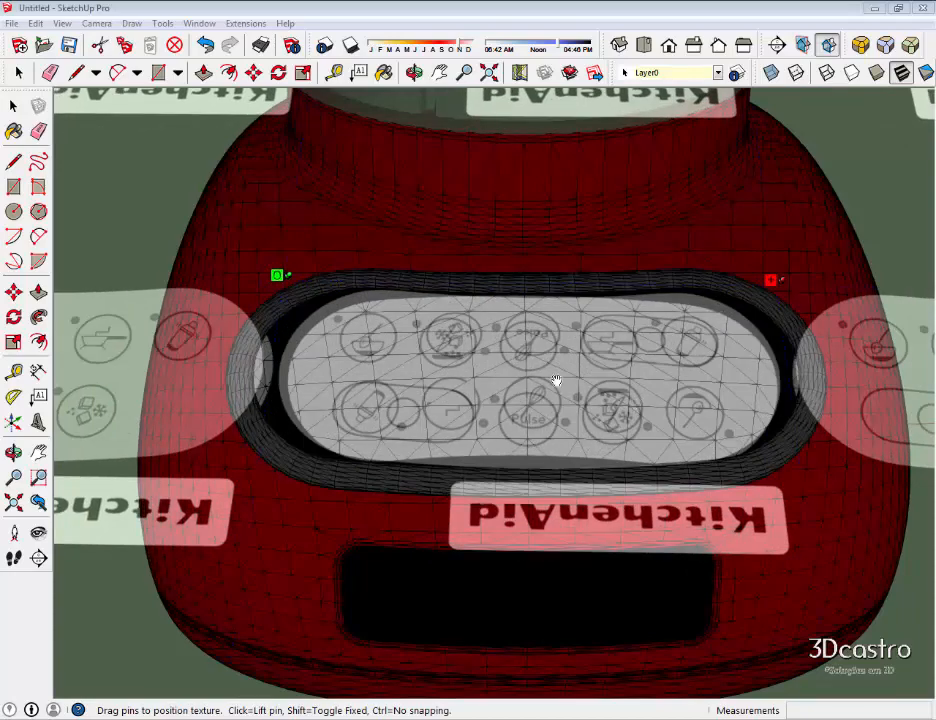
{"action": "left_click_drag", "start_coordinate": [264, 275], "coordinate": [222, 275]}
{"action": "left_click_drag", "start_coordinate": [637, 378], "coordinate": [669, 367]}
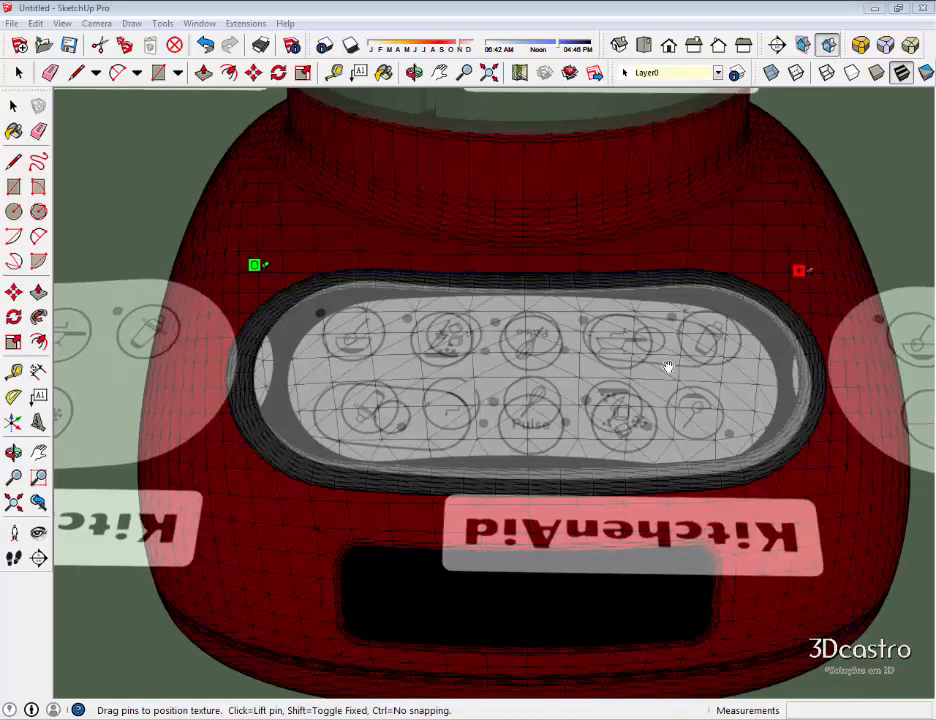
{"action": "key", "text": "Return"}
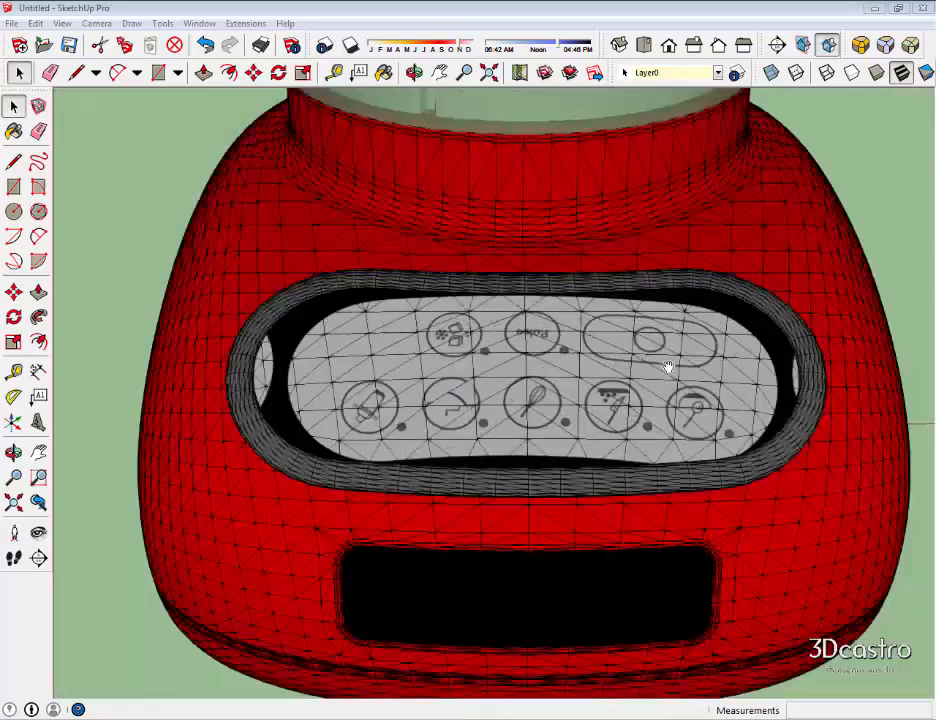
Sample the repositioned texture from the selected face, apply it to all matching control-panel faces, and close the materials window.
{"action": "scroll", "coordinate": [460, 402], "scroll_direction": "up", "scroll_amount": 3}
{"action": "right_click", "coordinate": [460, 402]}
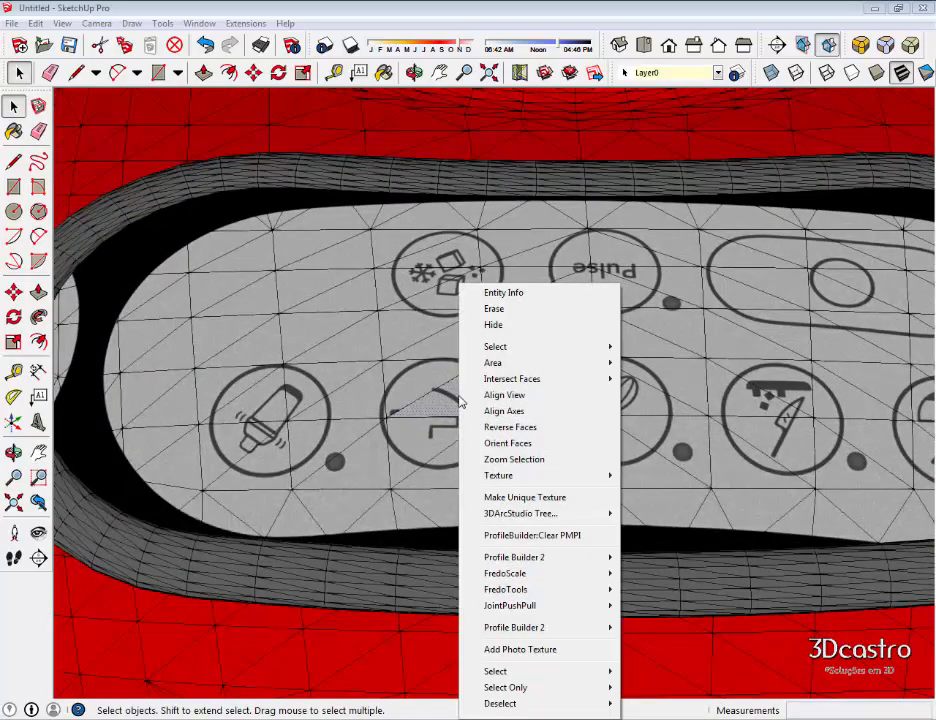
{"action": "key", "text": "Escape"}
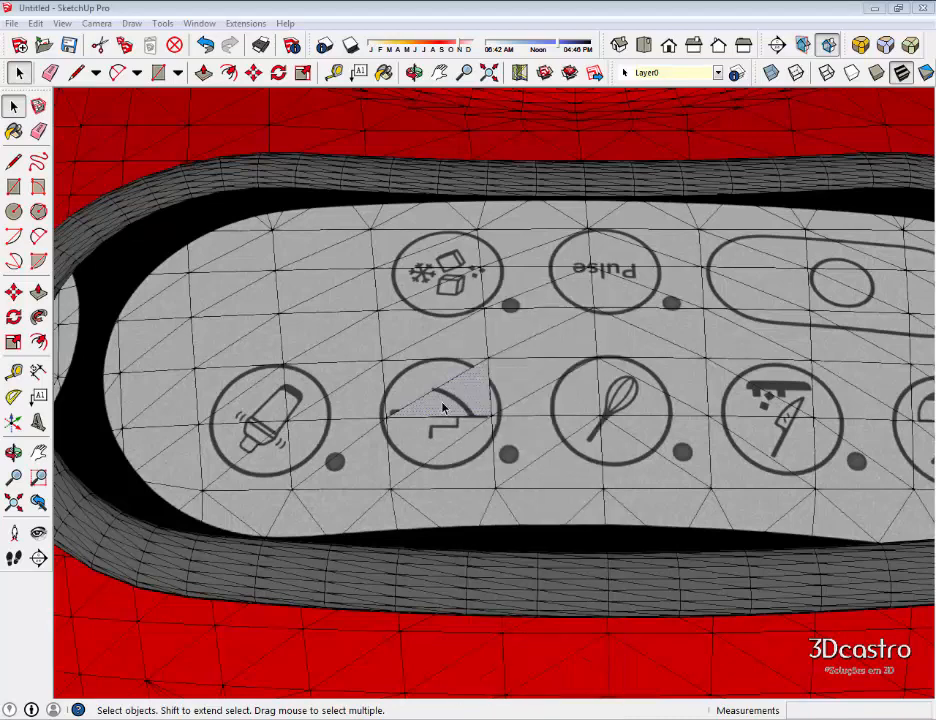
{"action": "key", "text": "b"}
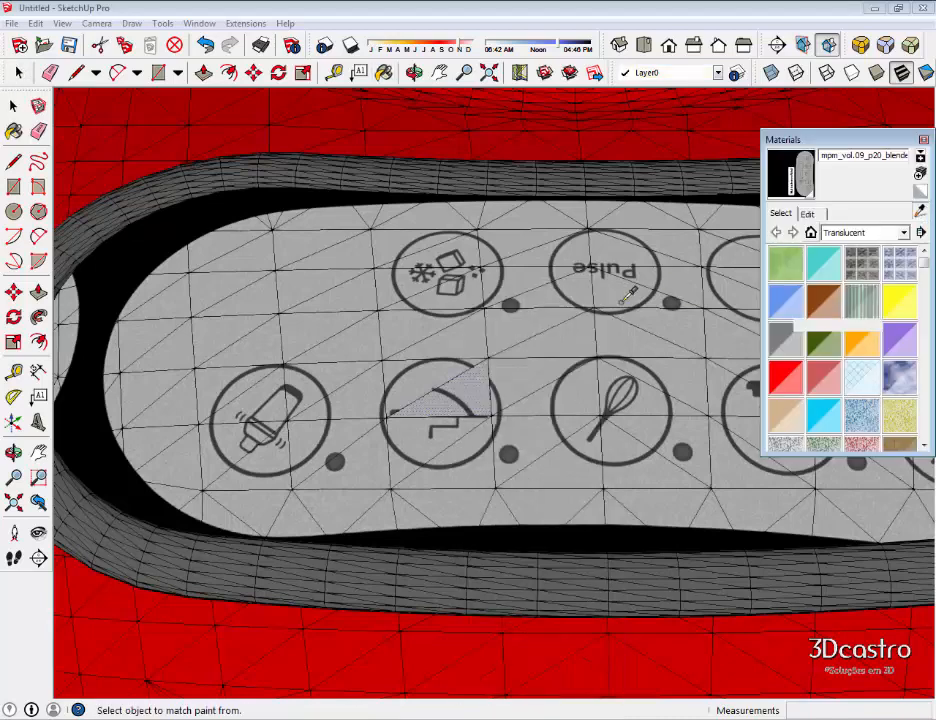
{"action": "left_click", "coordinate": [478, 384]}
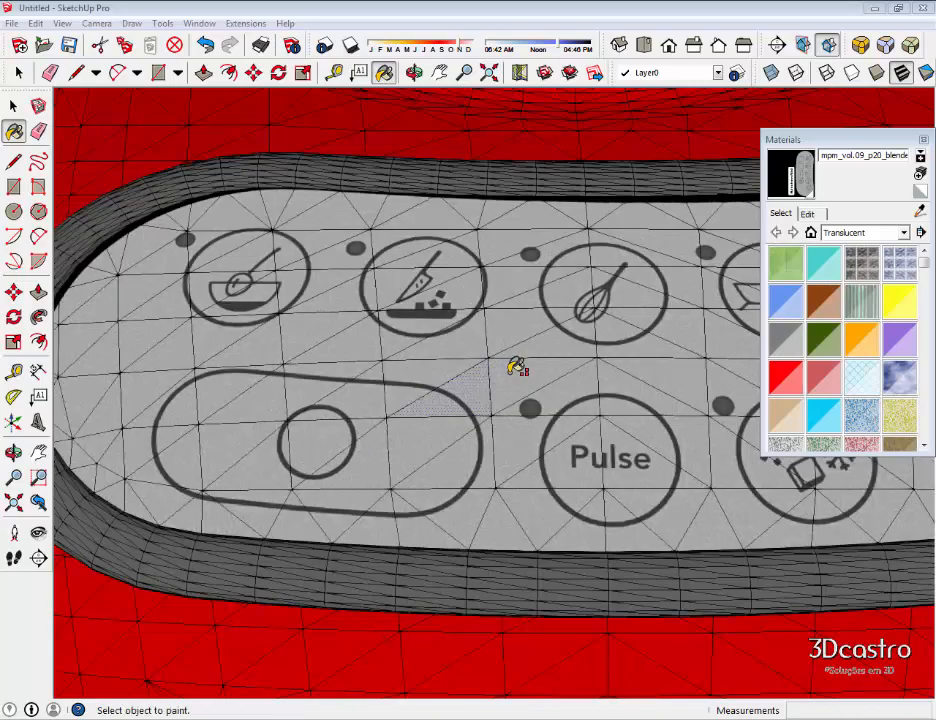
{"action": "scroll", "coordinate": [510, 361], "scroll_direction": "down", "scroll_amount": 5}
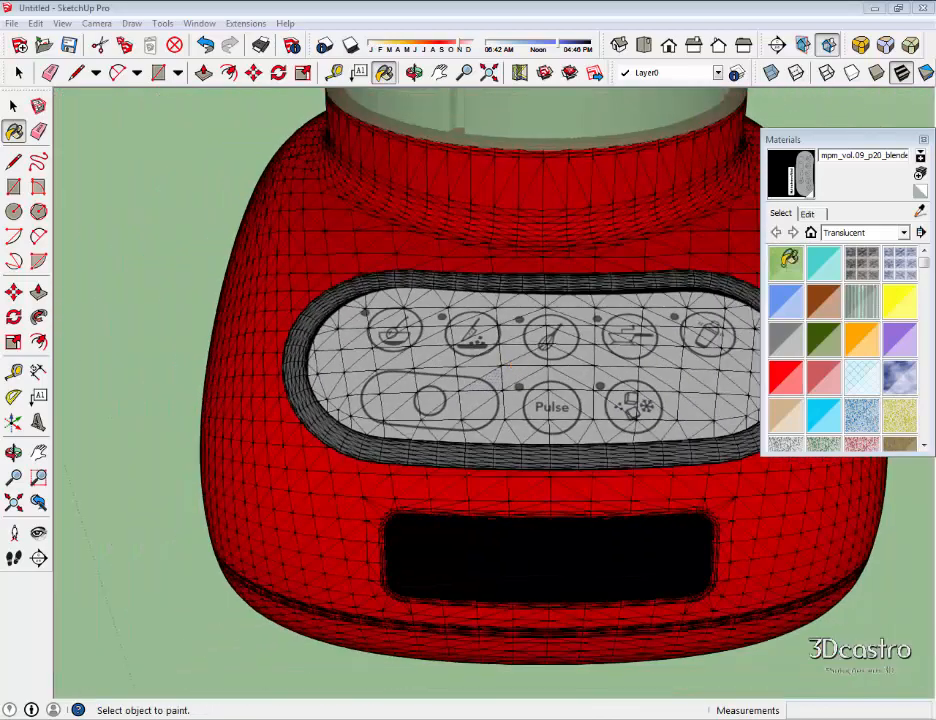
{"action": "left_click", "coordinate": [923, 139]}
Turn off the Projected setting for the texture of one face in the black rectangular panel below the controls.
{"action": "mouse_move", "coordinate": [702, 284]}
{"action": "middle_mouse_down"}
{"action": "mouse_move", "coordinate": [804, 272]}
{"action": "mouse_move", "coordinate": [781, 446]}
{"action": "mouse_move", "coordinate": [660, 390]}
{"action": "middle_mouse_up"}
{"action": "key", "text": "space"}
{"action": "scroll", "coordinate": [473, 472], "scroll_direction": "up", "scroll_amount": 3}
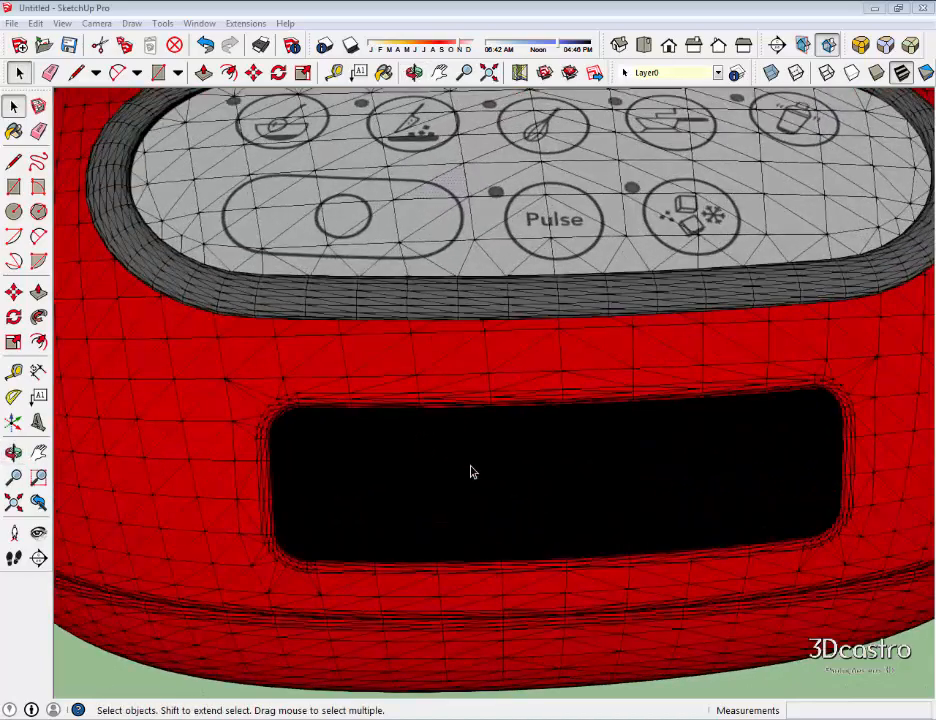
{"action": "key", "text": "b"}
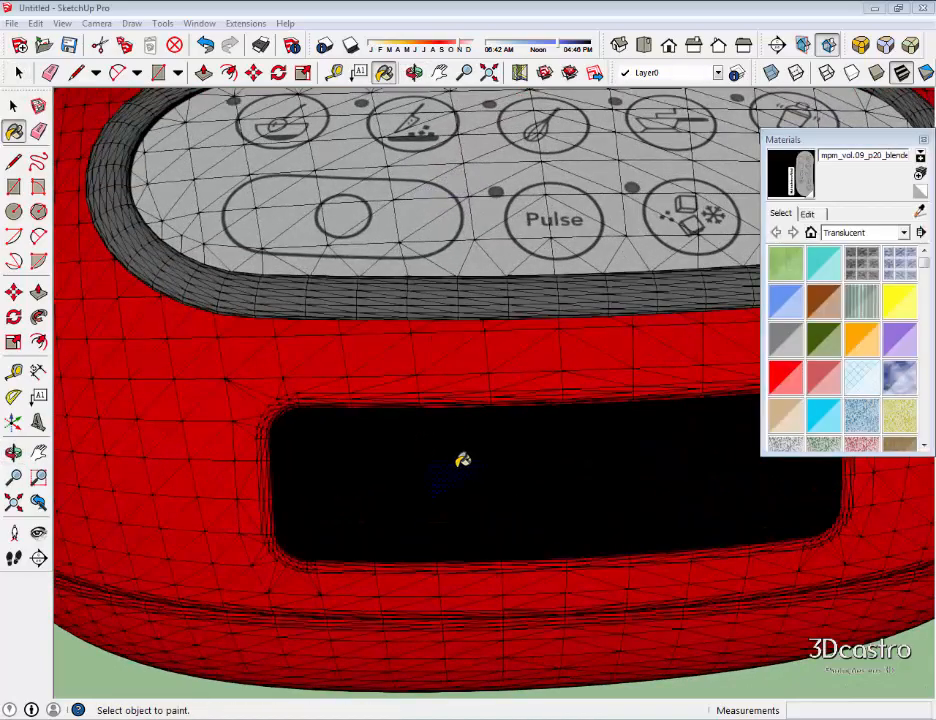
{"action": "key", "text": "shift"}
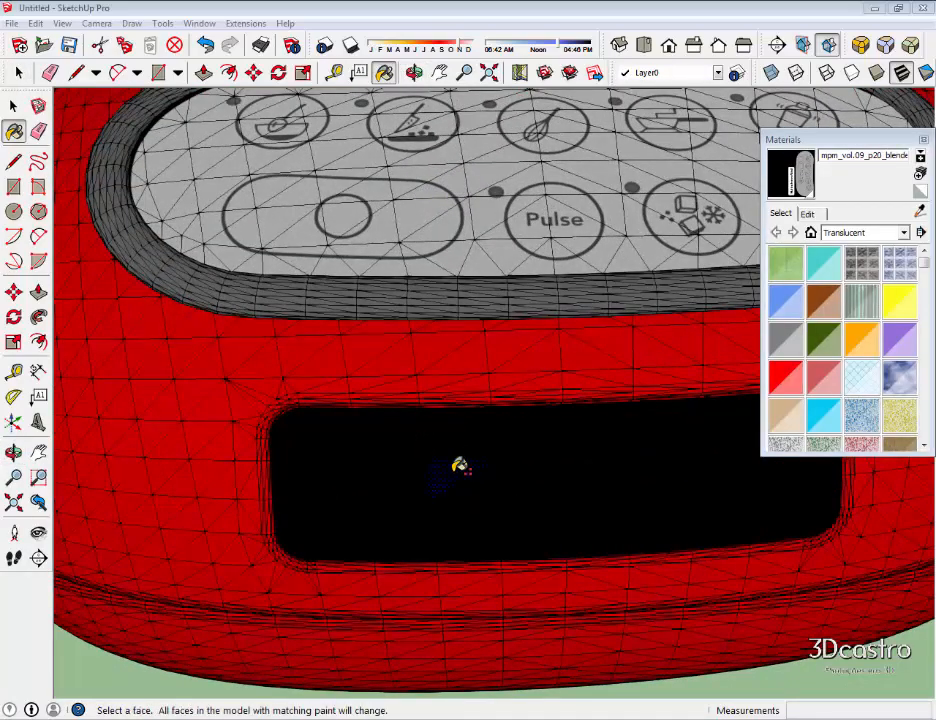
{"action": "key", "text": "space"}
{"action": "right_click", "coordinate": [455, 479]}
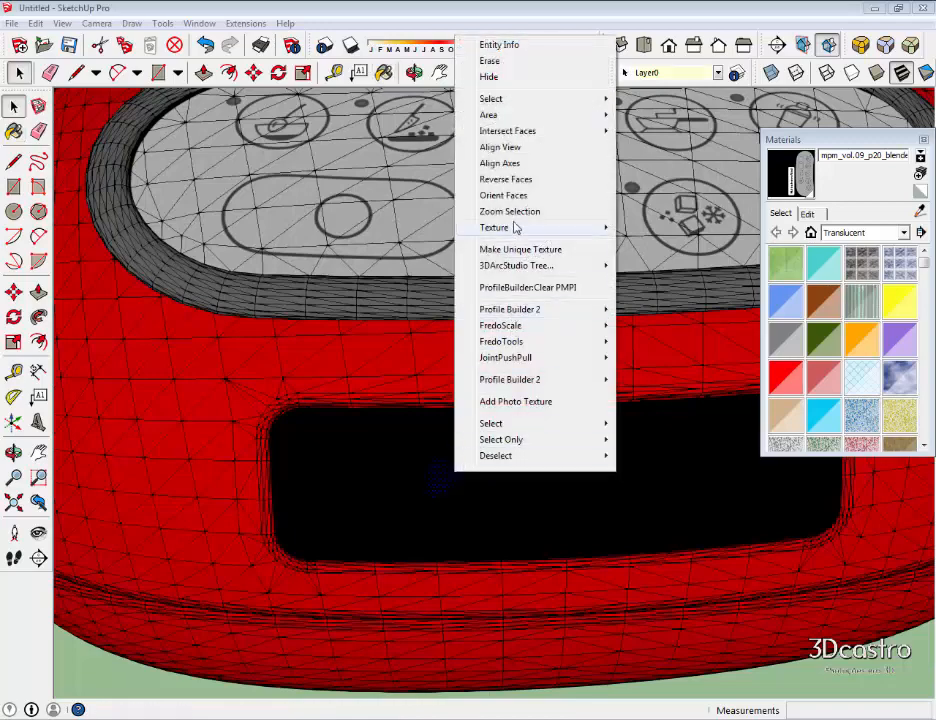
{"action": "mouse_move", "coordinate": [515, 229]}
{"action": "left_click", "coordinate": [655, 267]}
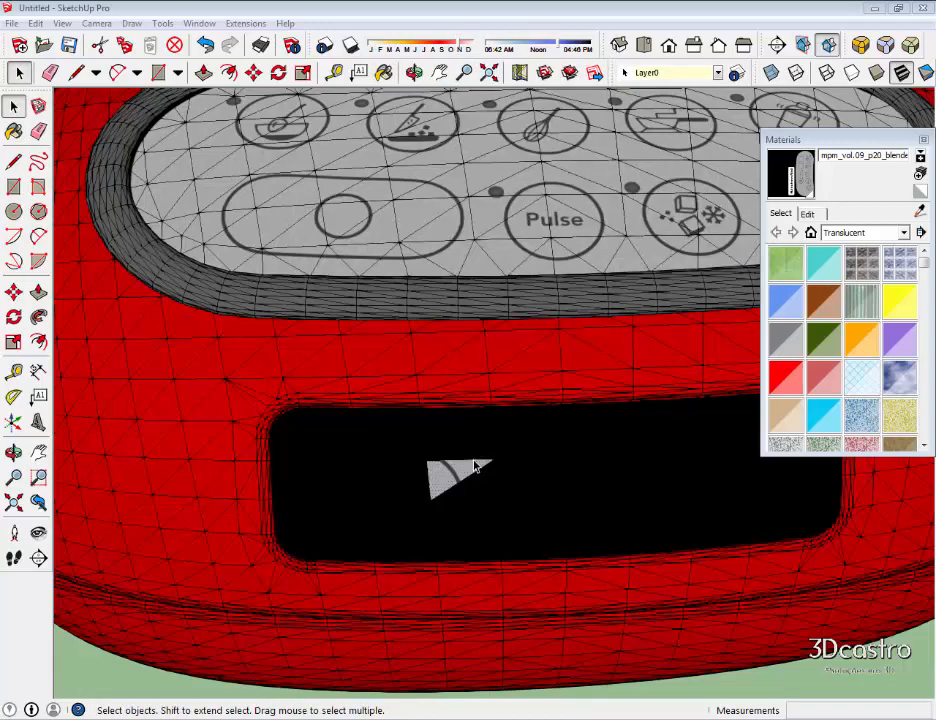
Start positioning the texture on the selected face in the black lower panel, shrink it, and rotate it about 180 degrees.
{"action": "right_click", "coordinate": [460, 466]}
{"action": "mouse_move", "coordinate": [543, 225]}
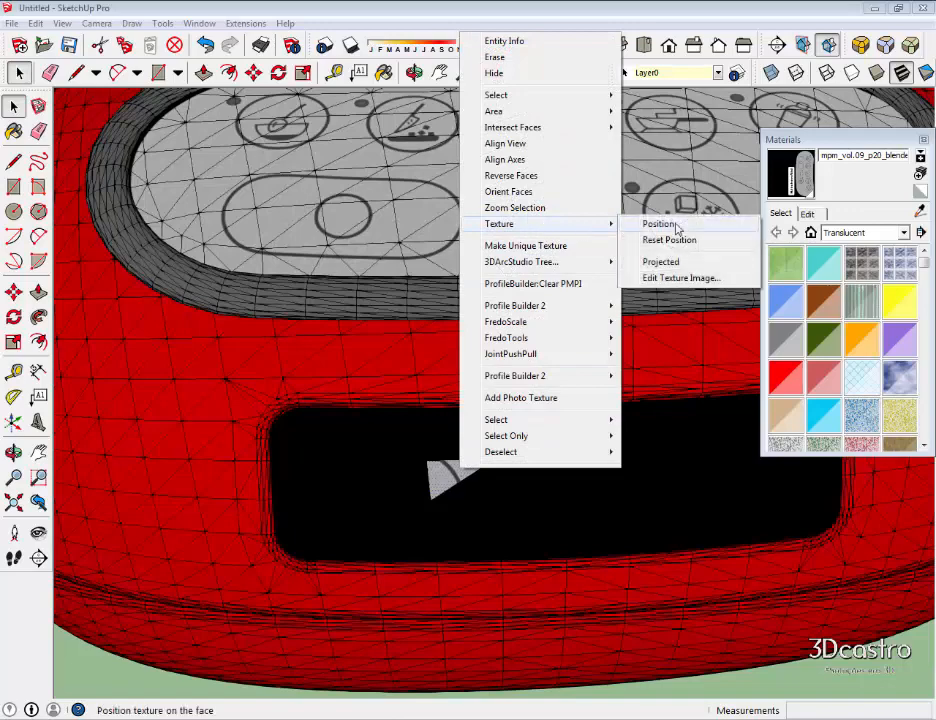
{"action": "left_click", "coordinate": [677, 229]}
{"action": "scroll", "coordinate": [445, 470], "scroll_direction": "down", "scroll_amount": 5}
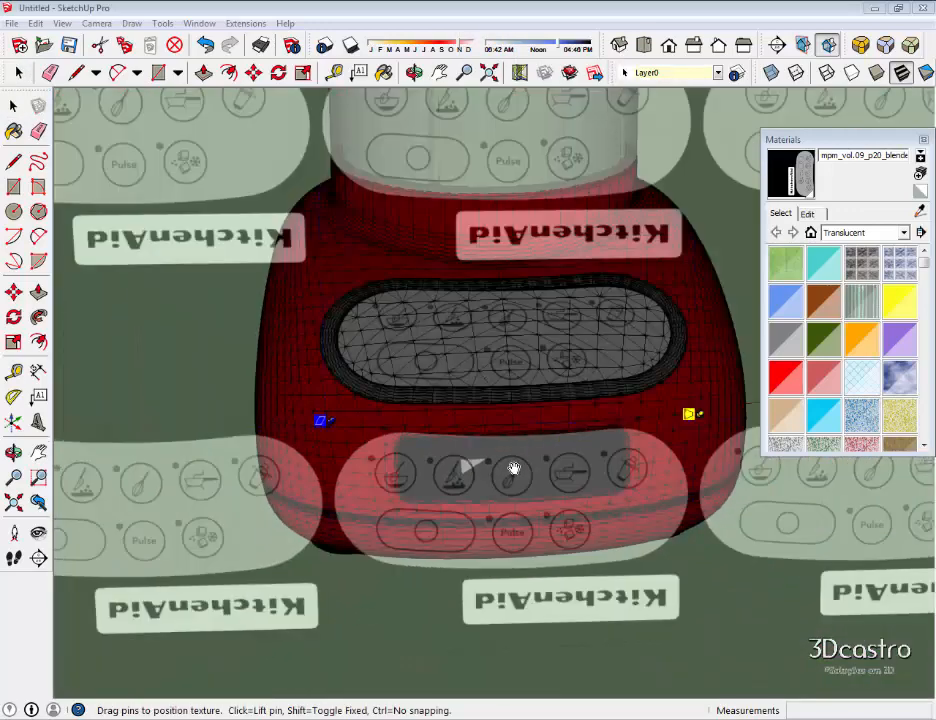
{"action": "left_click_drag", "start_coordinate": [514, 454], "coordinate": [497, 361]}
{"action": "scroll", "coordinate": [498, 362], "scroll_direction": "down", "scroll_amount": 2}
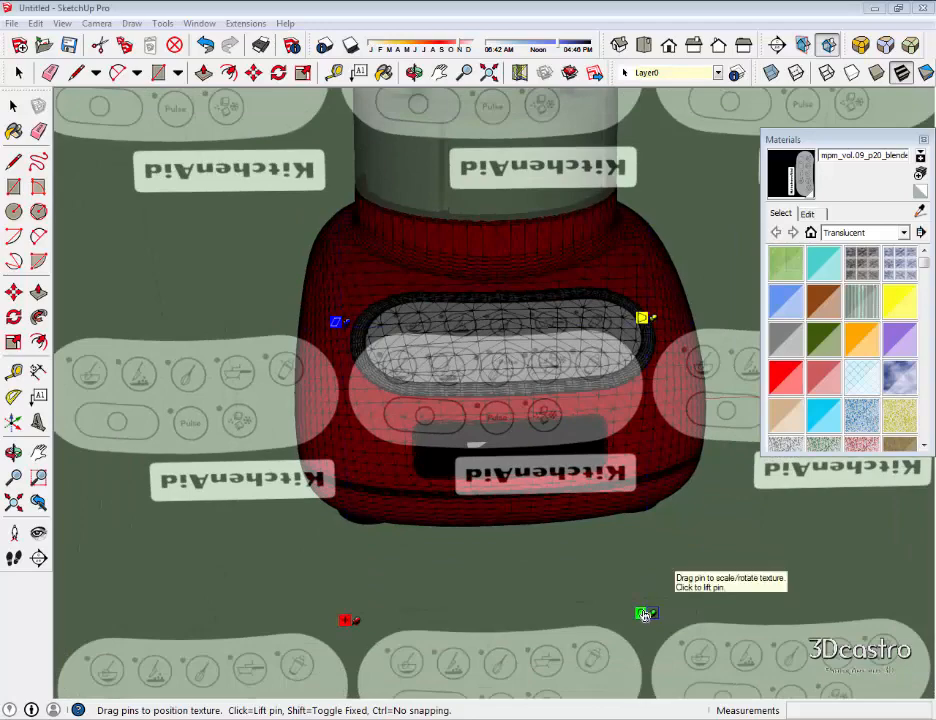
{"action": "left_click_drag", "start_coordinate": [650, 613], "coordinate": [615, 546]}
{"action": "left_click_drag", "start_coordinate": [449, 315], "coordinate": [157, 625]}
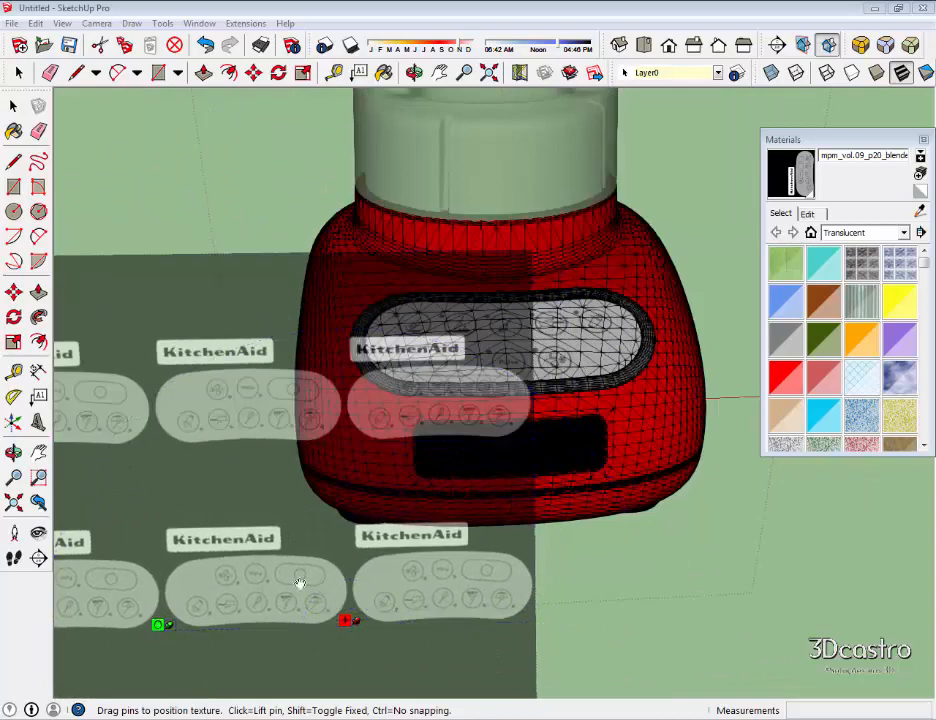
Move and enlarge the rotated texture until the KitchenAid logo fits inside the black lower panel, then accept the placement.
{"action": "left_click_drag", "start_coordinate": [430, 540], "coordinate": [701, 463]}
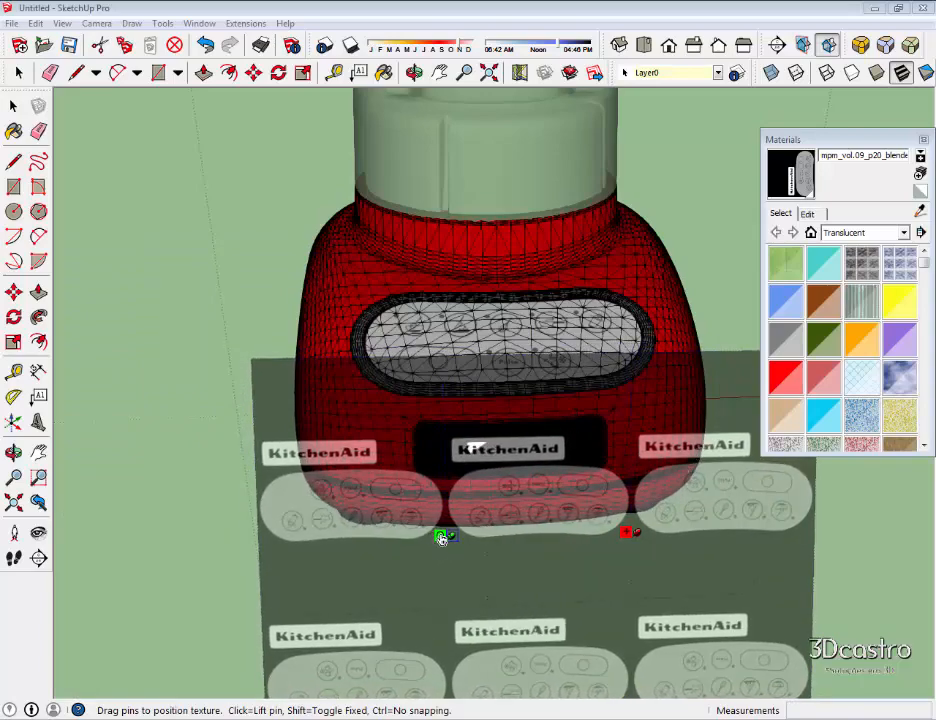
{"action": "left_click_drag", "start_coordinate": [441, 538], "coordinate": [385, 537]}
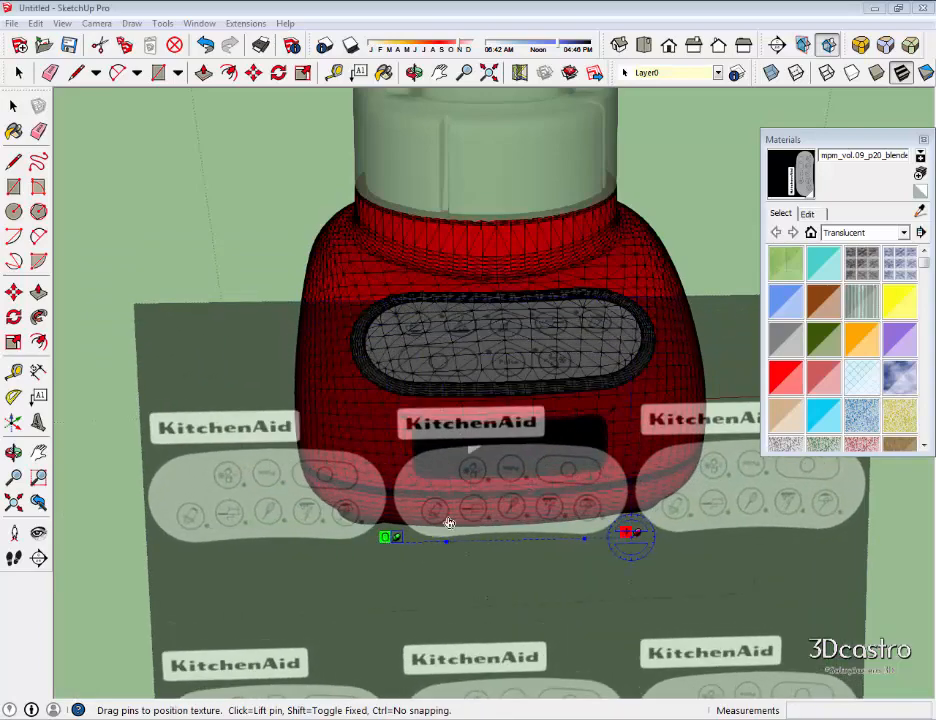
{"action": "left_click_drag", "start_coordinate": [516, 495], "coordinate": [545, 509]}
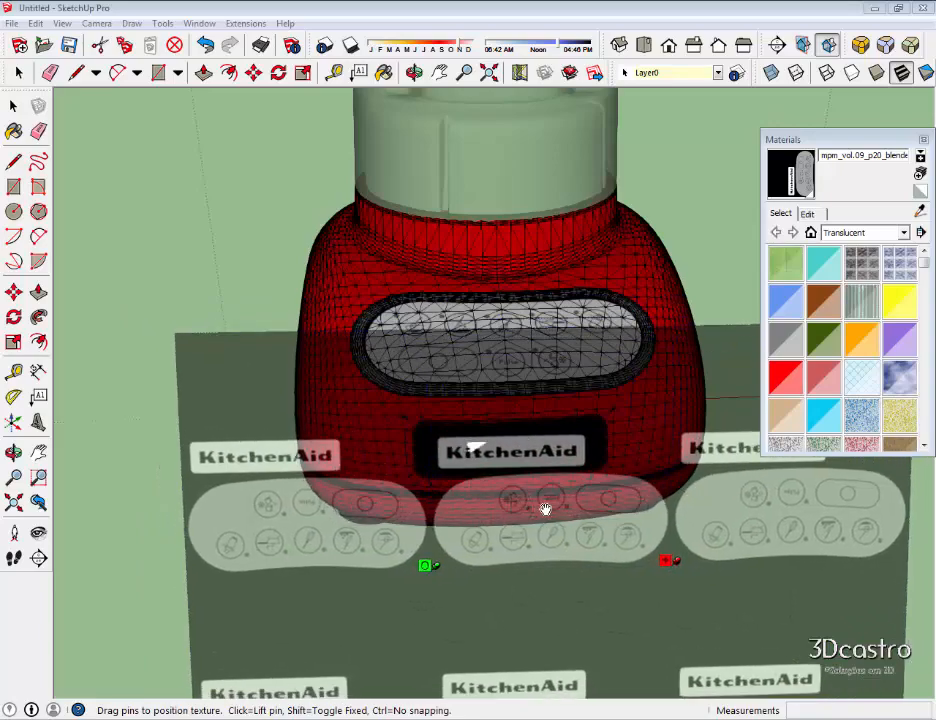
{"action": "scroll", "coordinate": [479, 458], "scroll_direction": "up", "scroll_amount": 3}
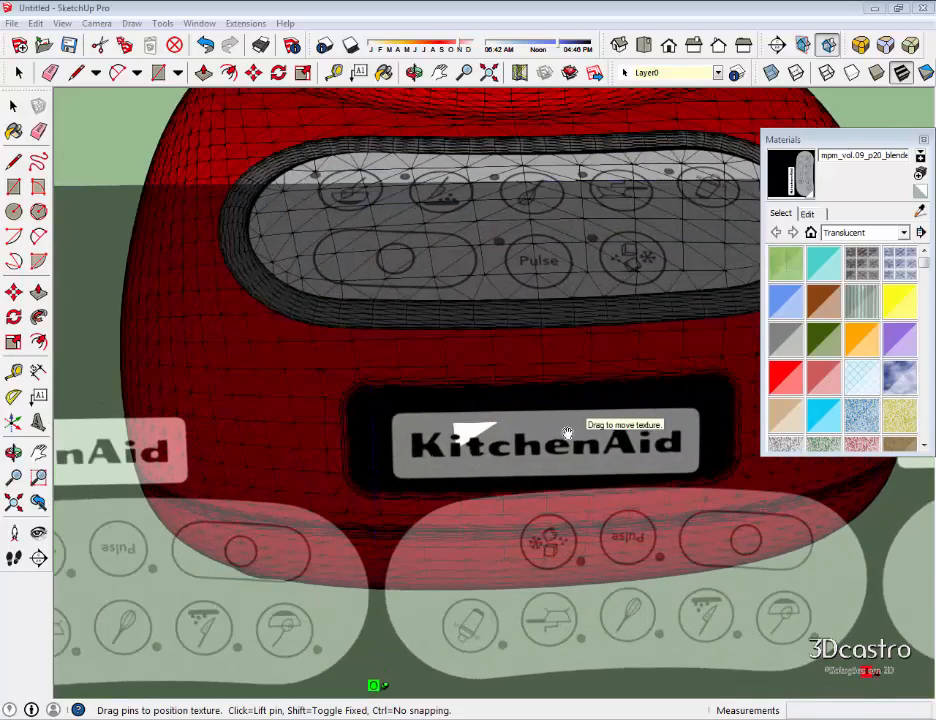
{"action": "key", "text": "Escape"}
{"action": "scroll", "coordinate": [550, 437], "scroll_direction": "up", "scroll_amount": 3}
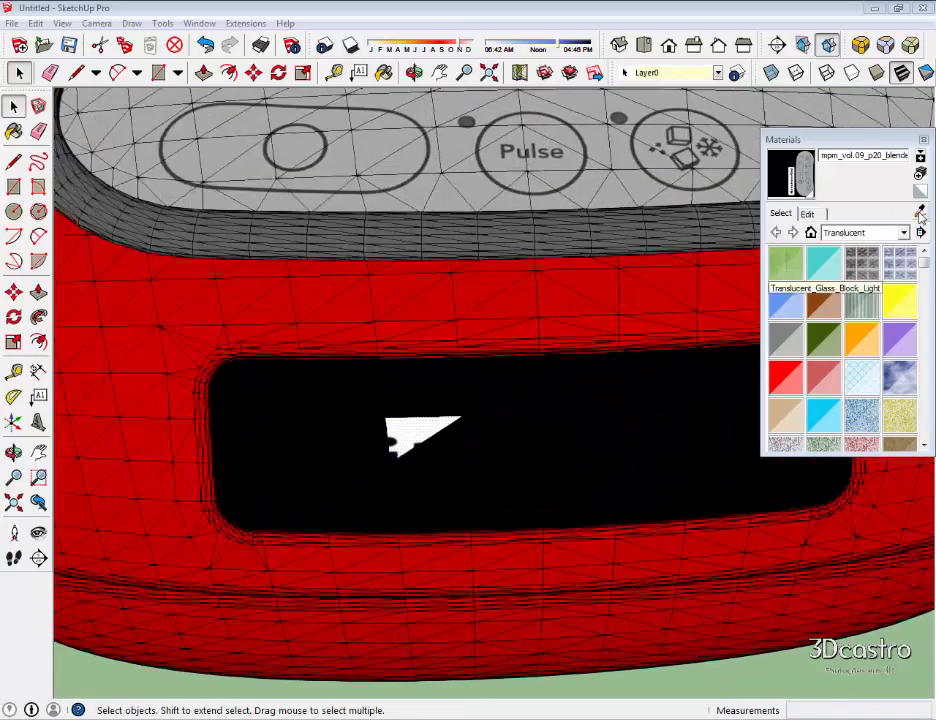
Try sampling the repositioned face's texture with the Projected setting turned on, and turn that setting off again.
{"action": "right_click", "coordinate": [408, 410]}
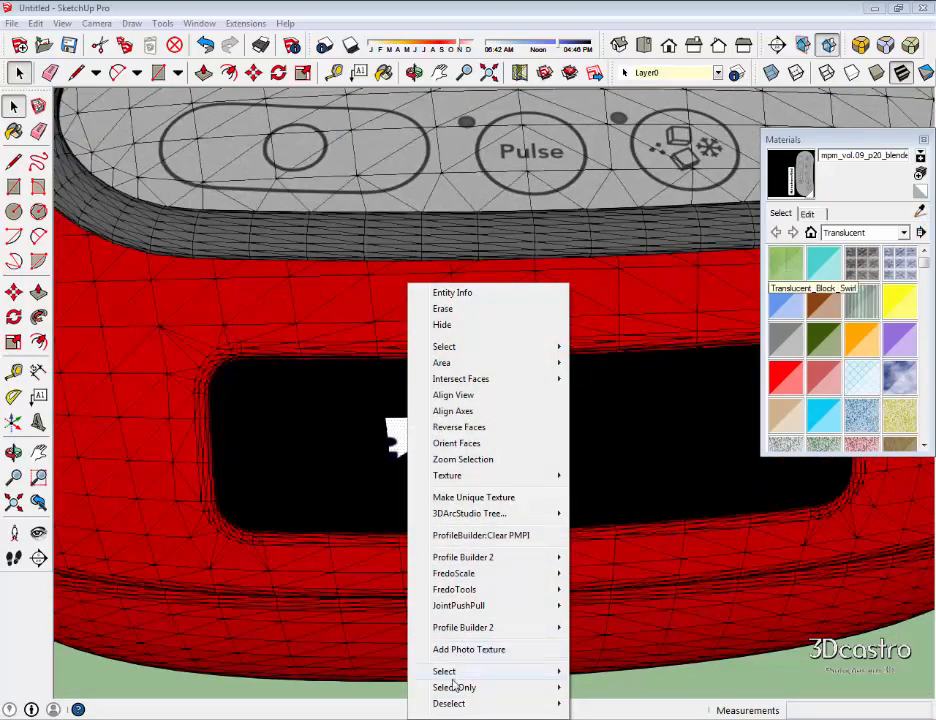
{"action": "mouse_move", "coordinate": [552, 478]}
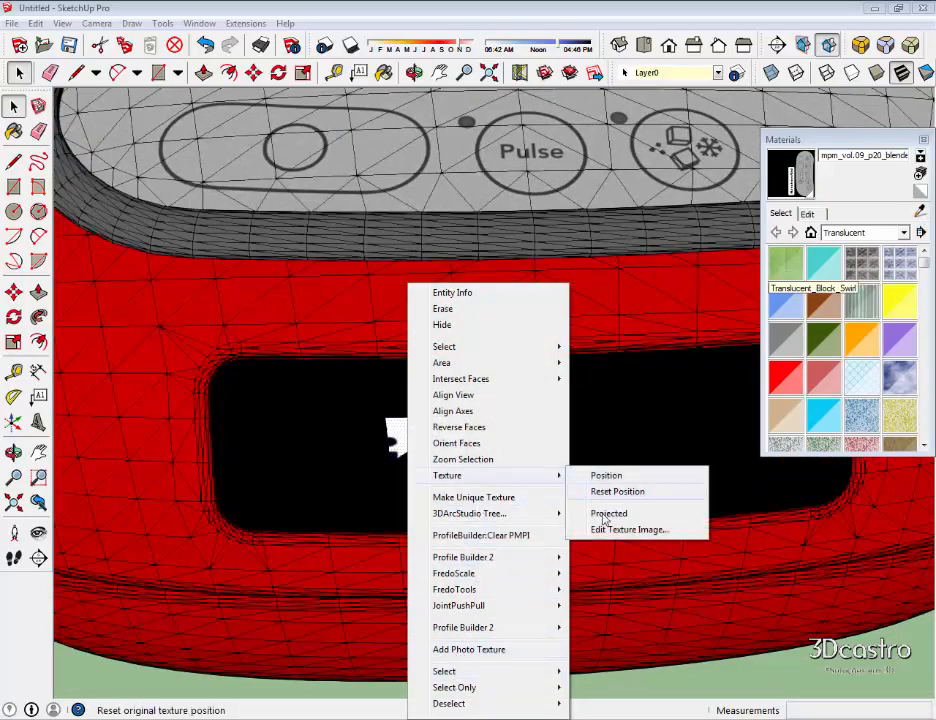
{"action": "left_click", "coordinate": [597, 515]}
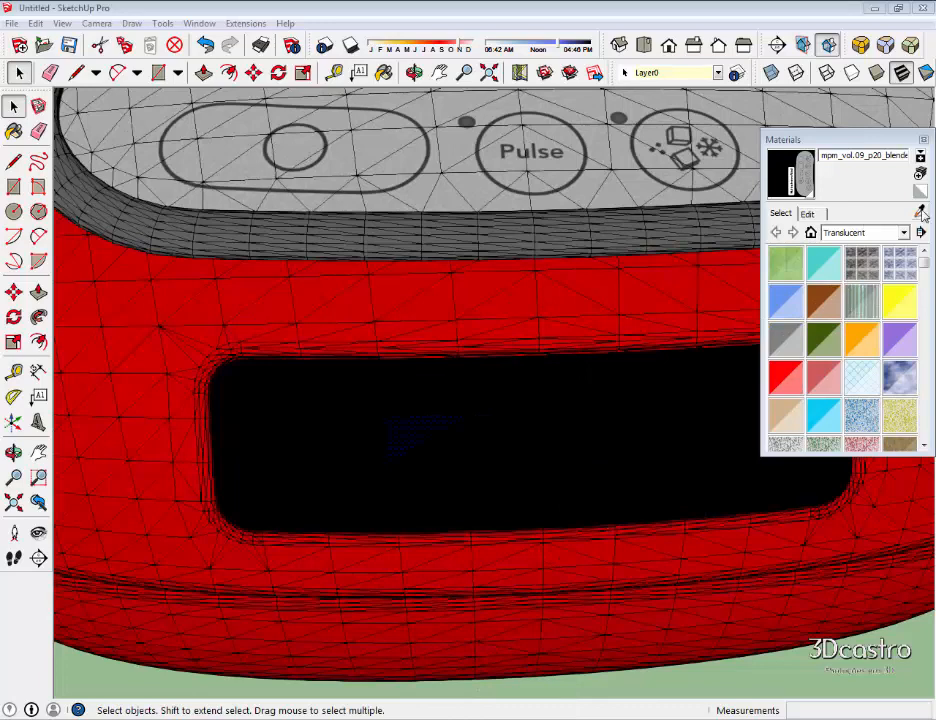
{"action": "left_click", "coordinate": [922, 215]}
{"action": "left_click", "coordinate": [422, 421]}
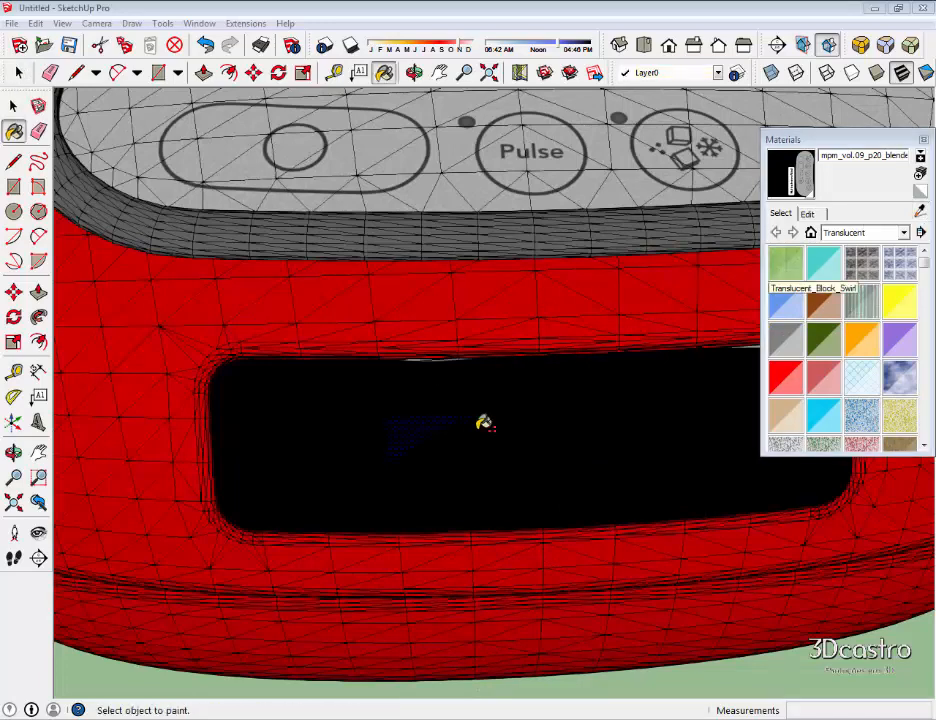
{"action": "right_click", "coordinate": [417, 431]}
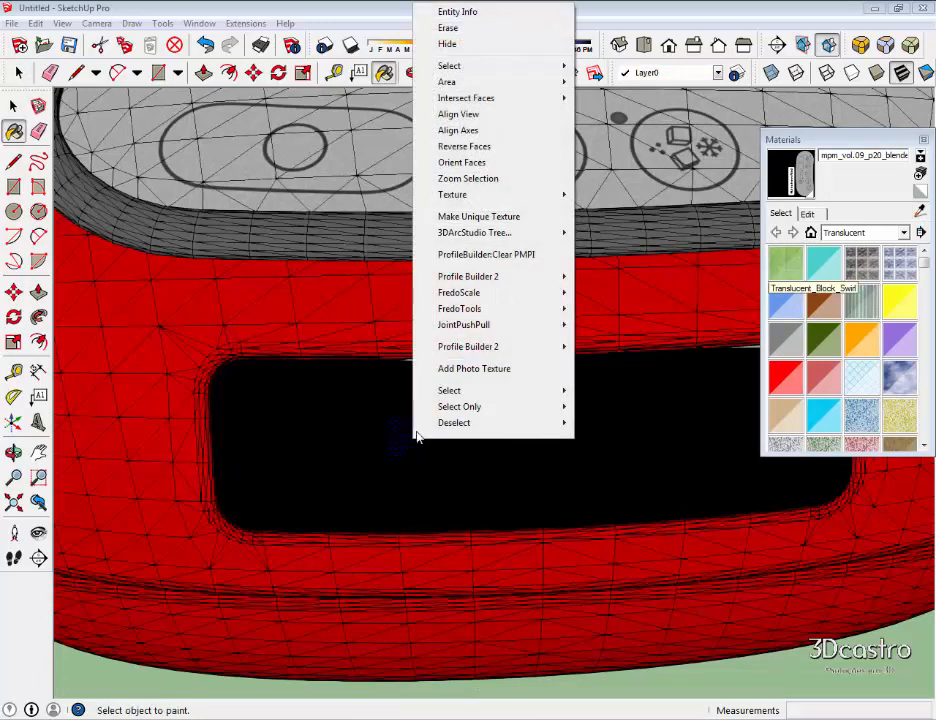
{"action": "mouse_move", "coordinate": [500, 194]}
{"action": "left_click", "coordinate": [617, 234]}
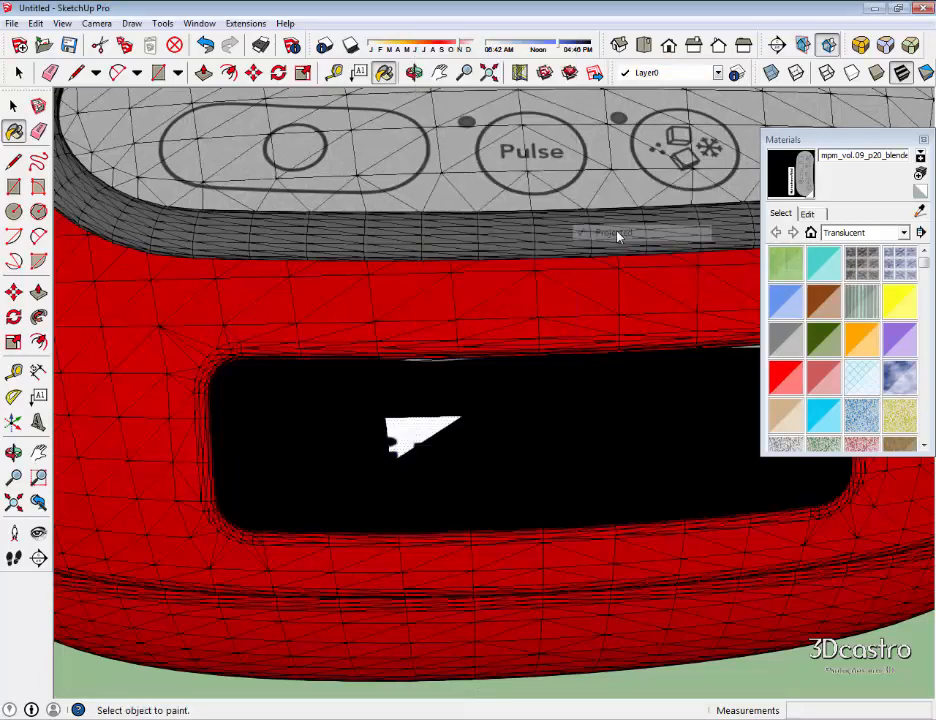
Try to apply the sampled KitchenAid logo texture to all faces sharing the black panel's material, and undo it.
{"action": "left_click", "coordinate": [922, 215]}
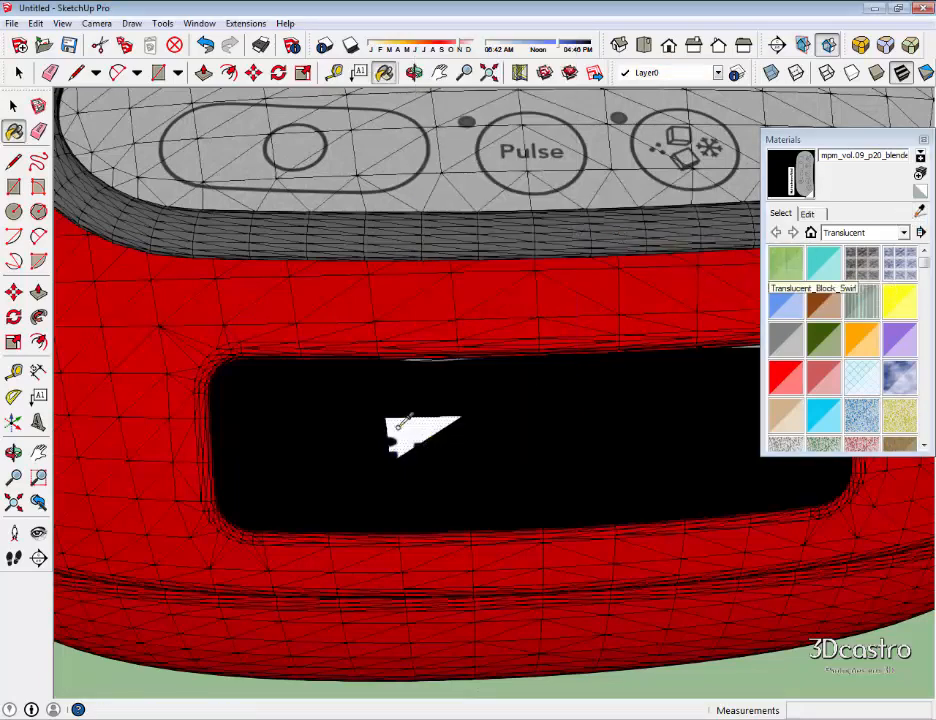
{"action": "left_click", "coordinate": [420, 430]}
{"action": "left_click", "coordinate": [503, 428], "text": "shift"}
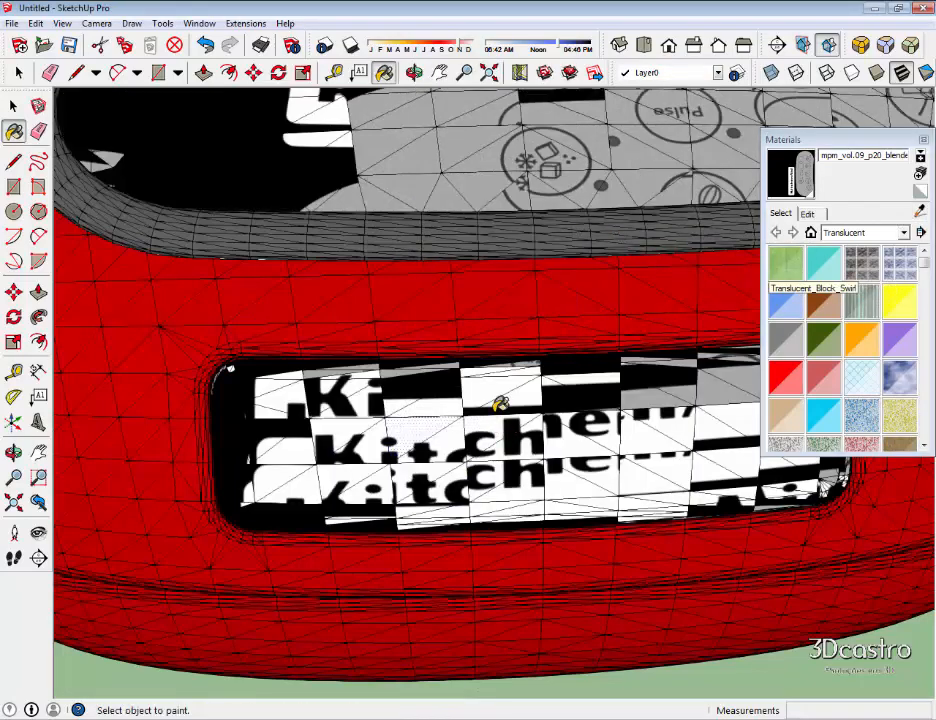
{"action": "key", "text": "ctrl+z"}
Paint the sampled logo texture onto two individual faces next to the repositioned one in the black panel, and leave painting.
{"action": "scroll", "coordinate": [487, 402], "scroll_direction": "down", "scroll_amount": 2}
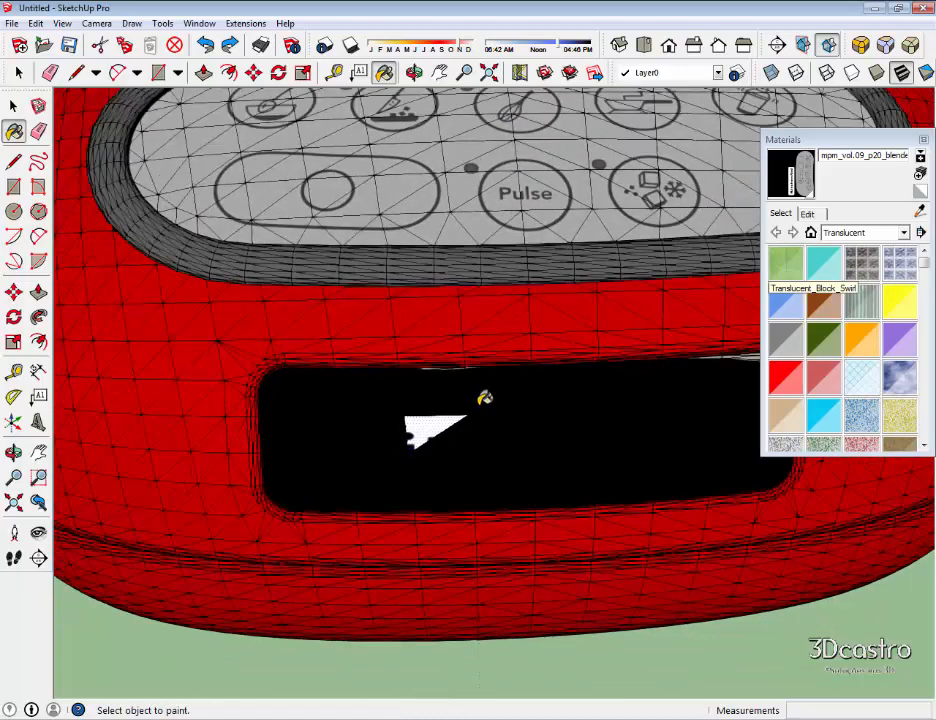
{"action": "left_click", "coordinate": [485, 399]}
{"action": "left_click", "coordinate": [417, 403]}
{"action": "scroll", "coordinate": [416, 402], "scroll_direction": "down", "scroll_amount": 2}
{"action": "scroll", "coordinate": [416, 402], "scroll_direction": "up", "scroll_amount": 2}
{"action": "key", "text": "space"}
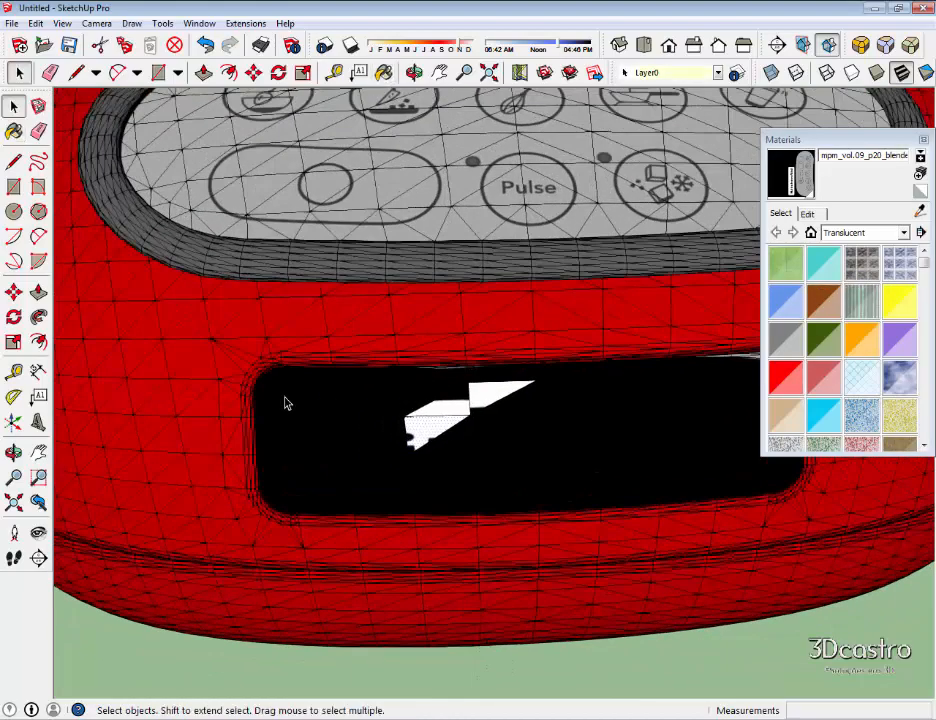
Select all connected faces of the black lower panel and paint them with the Metal_Aluminum_Anodized material.
{"action": "scroll", "coordinate": [285, 402], "scroll_direction": "down", "scroll_amount": 2}
{"action": "scroll", "coordinate": [297, 396], "scroll_direction": "up", "scroll_amount": 3}
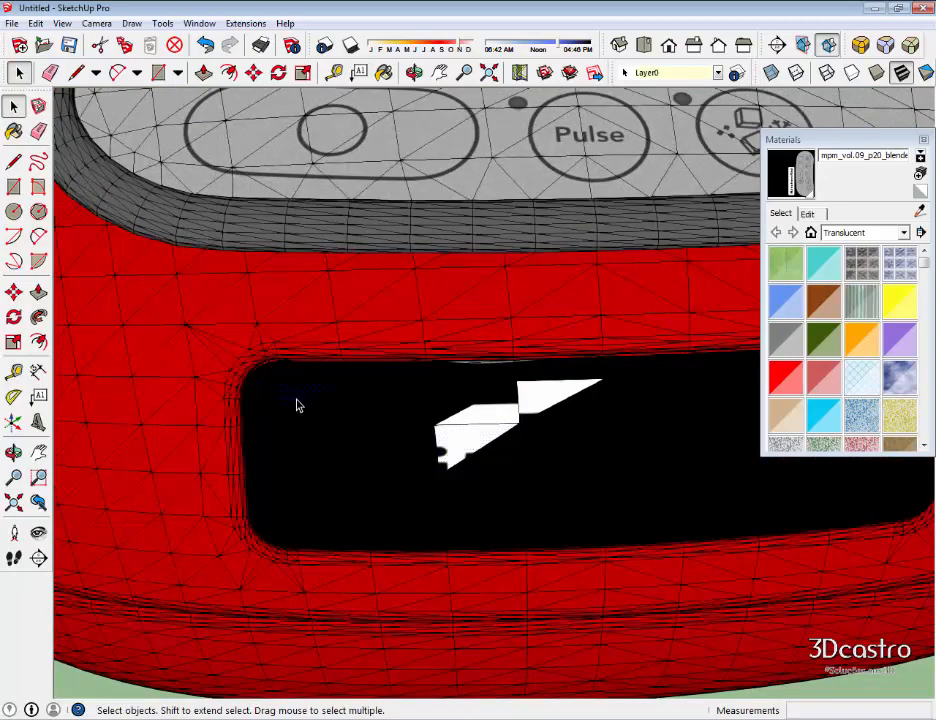
{"action": "triple_click", "coordinate": [297, 404]}
{"action": "scroll", "coordinate": [297, 404], "scroll_direction": "down", "scroll_amount": 1}
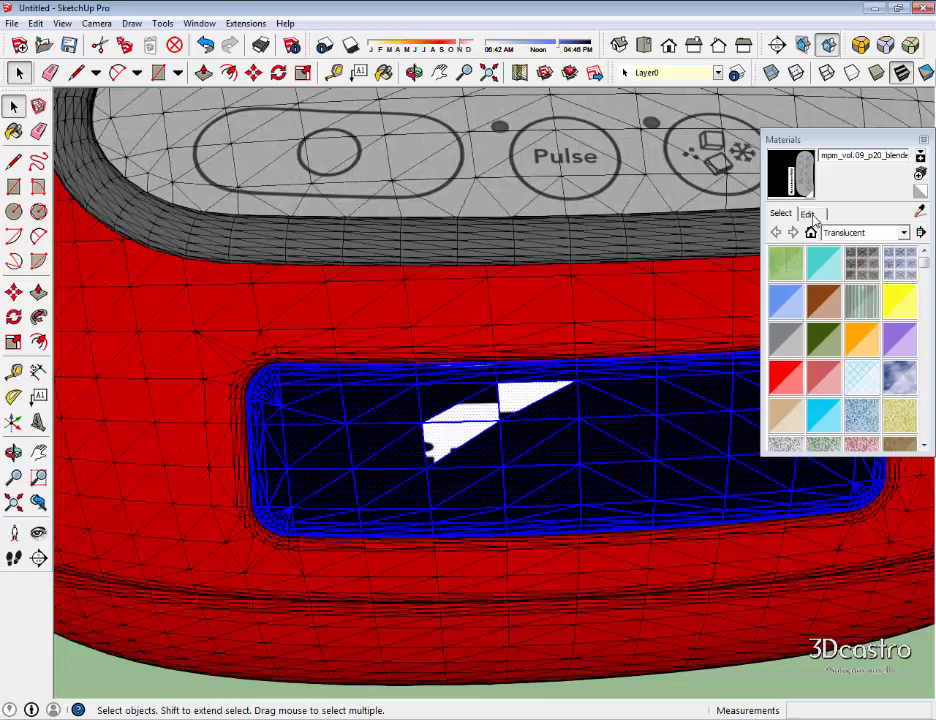
{"action": "left_click", "coordinate": [903, 232]}
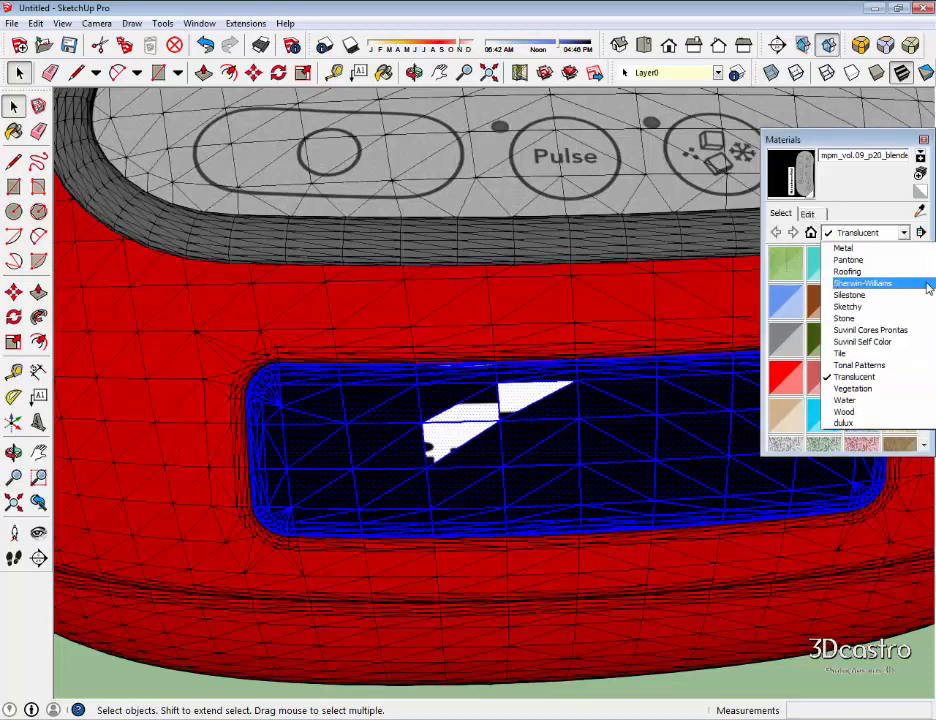
{"action": "left_click", "coordinate": [850, 249]}
{"action": "left_click", "coordinate": [789, 268]}
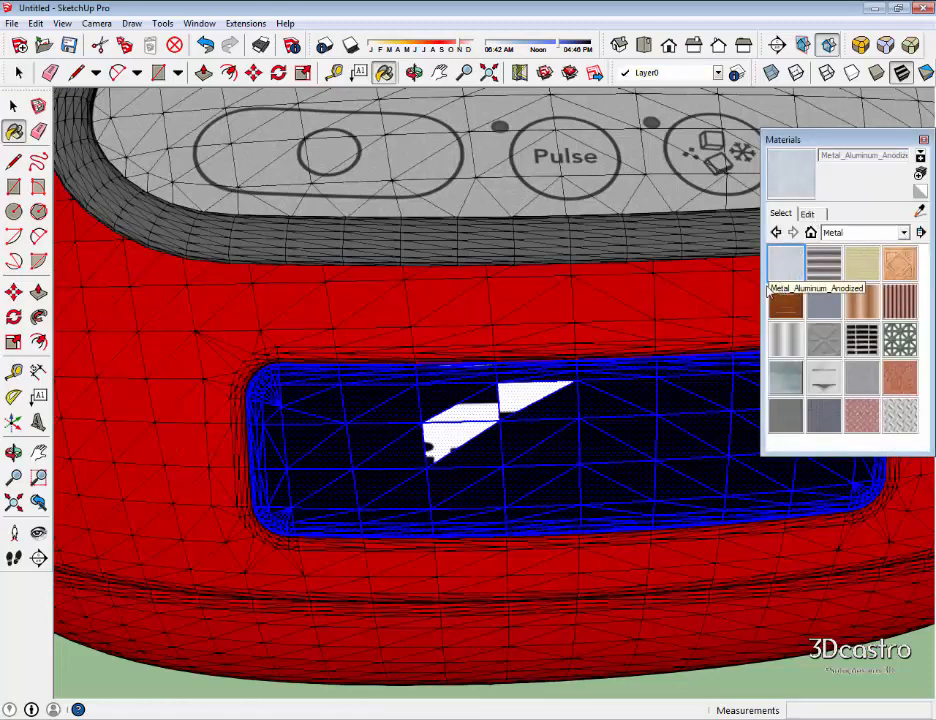
{"action": "left_click", "coordinate": [647, 383]}
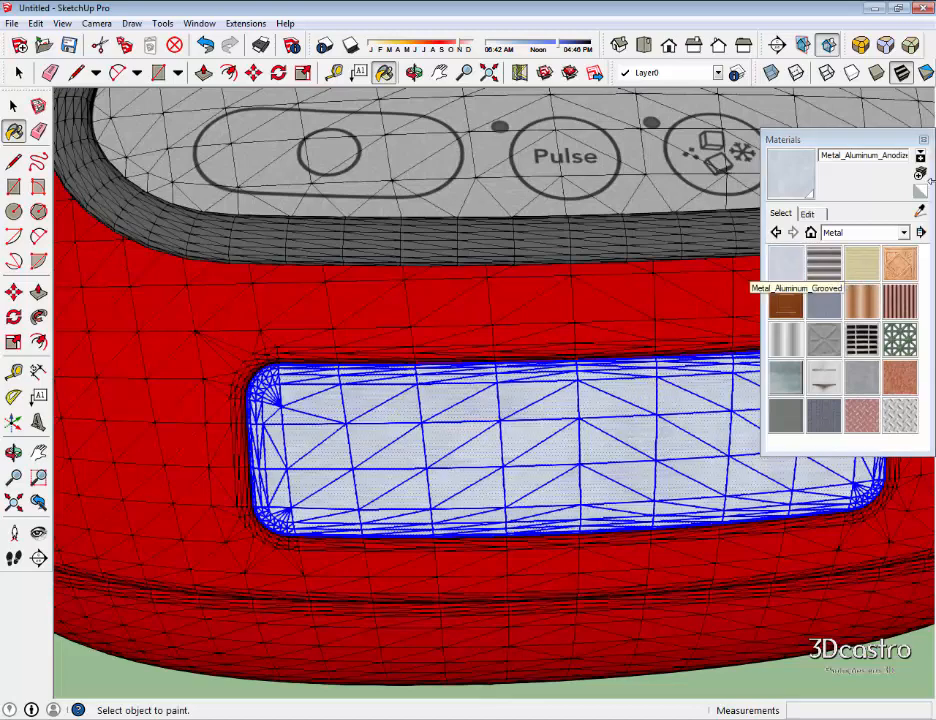
Sample the button texture from the oval control panel and paint it onto one triangular face of the aluminum lower panel.
{"action": "left_click", "coordinate": [921, 212]}
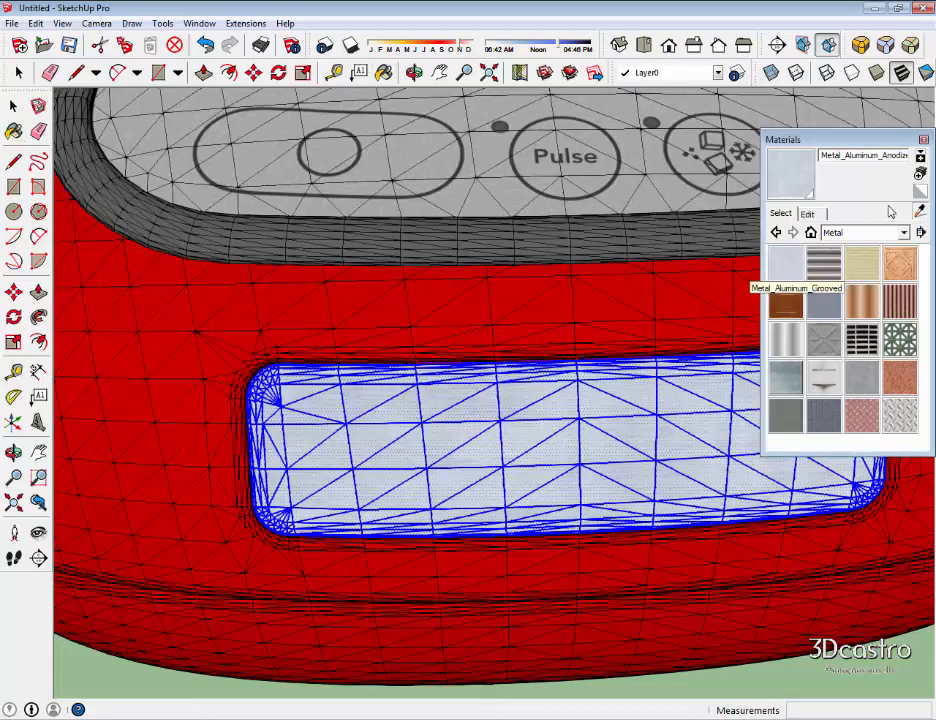
{"action": "left_click", "coordinate": [631, 150]}
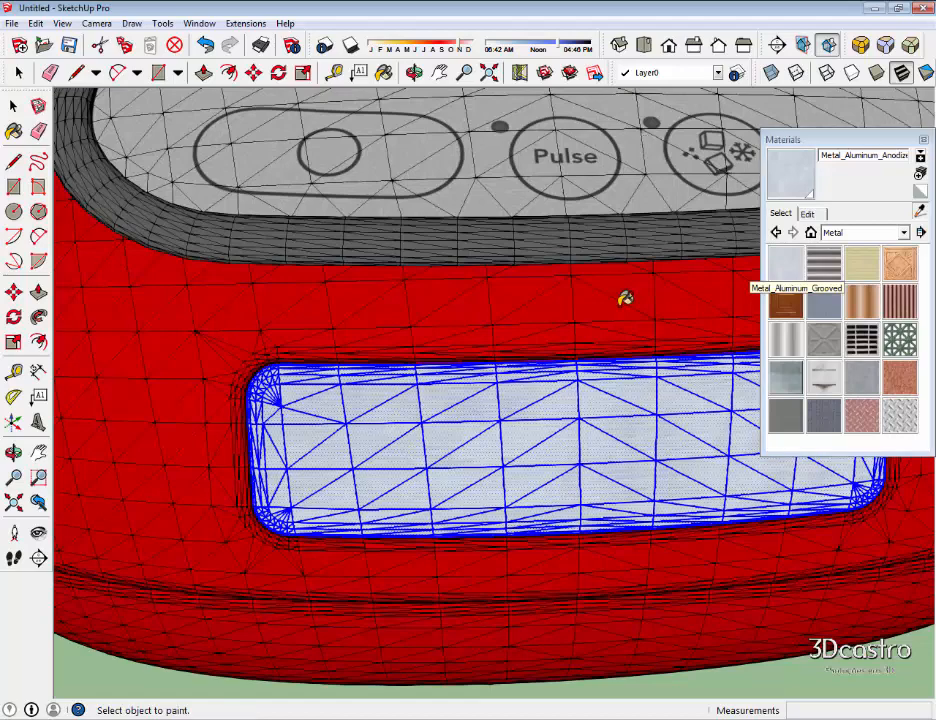
{"action": "key", "text": "space"}
{"action": "left_click", "coordinate": [558, 411]}
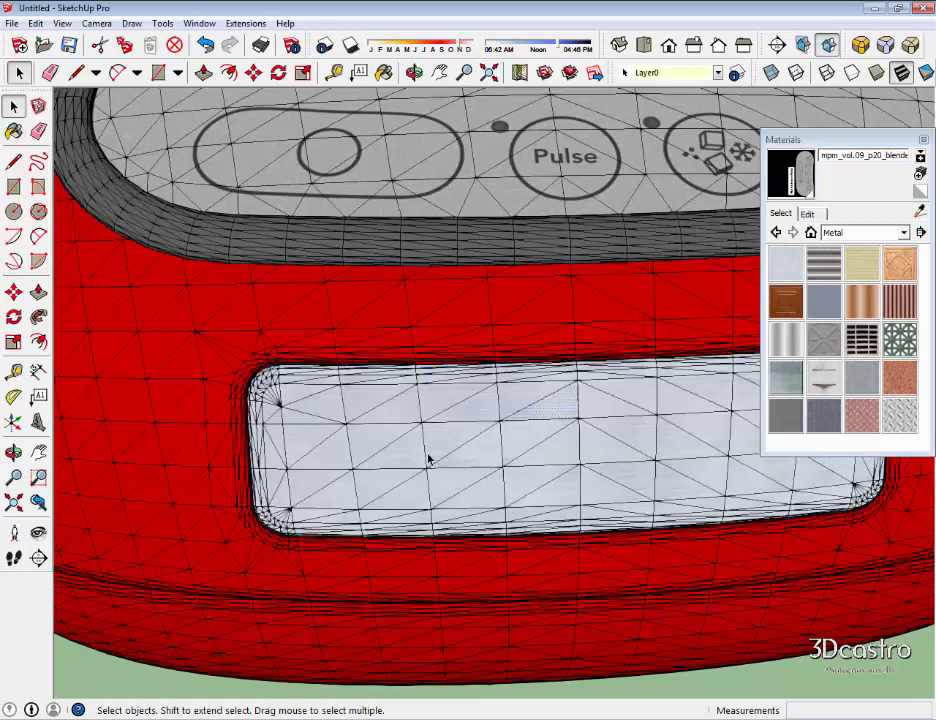
{"action": "scroll", "coordinate": [433, 455], "scroll_direction": "up", "scroll_amount": 1}
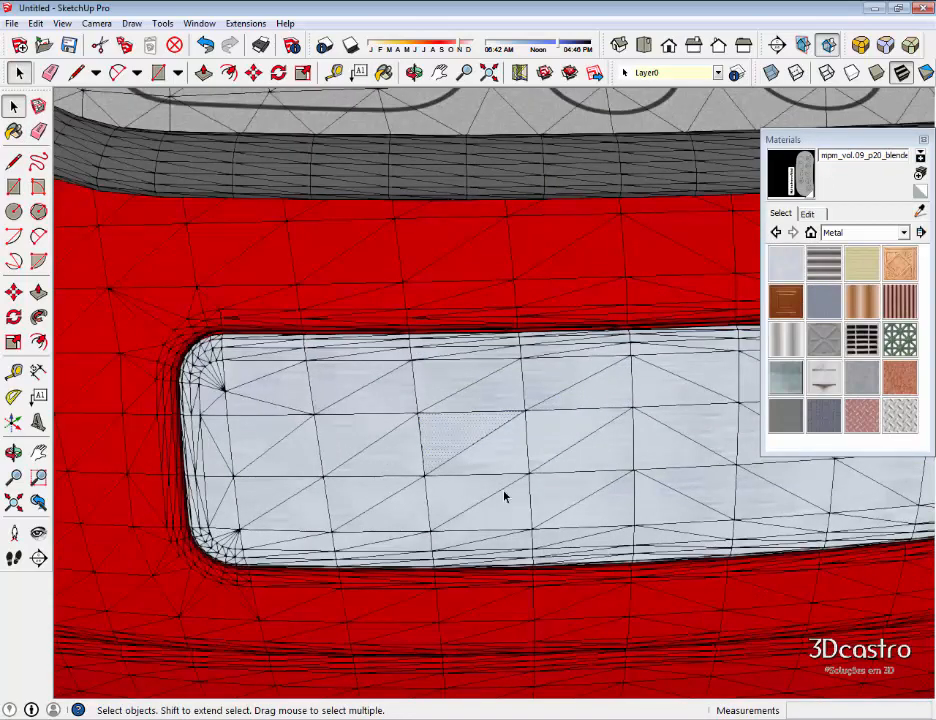
{"action": "scroll", "coordinate": [500, 447], "scroll_direction": "down", "scroll_amount": 2}
{"action": "scroll", "coordinate": [497, 439], "scroll_direction": "up", "scroll_amount": 1}
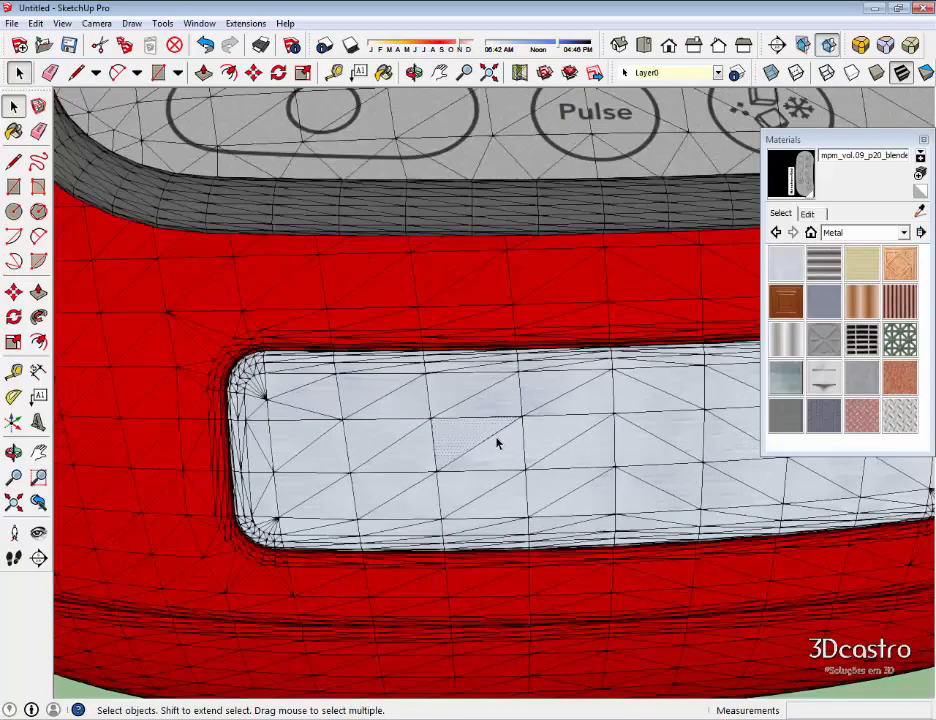
{"action": "scroll", "coordinate": [497, 443], "scroll_direction": "up", "scroll_amount": 2}
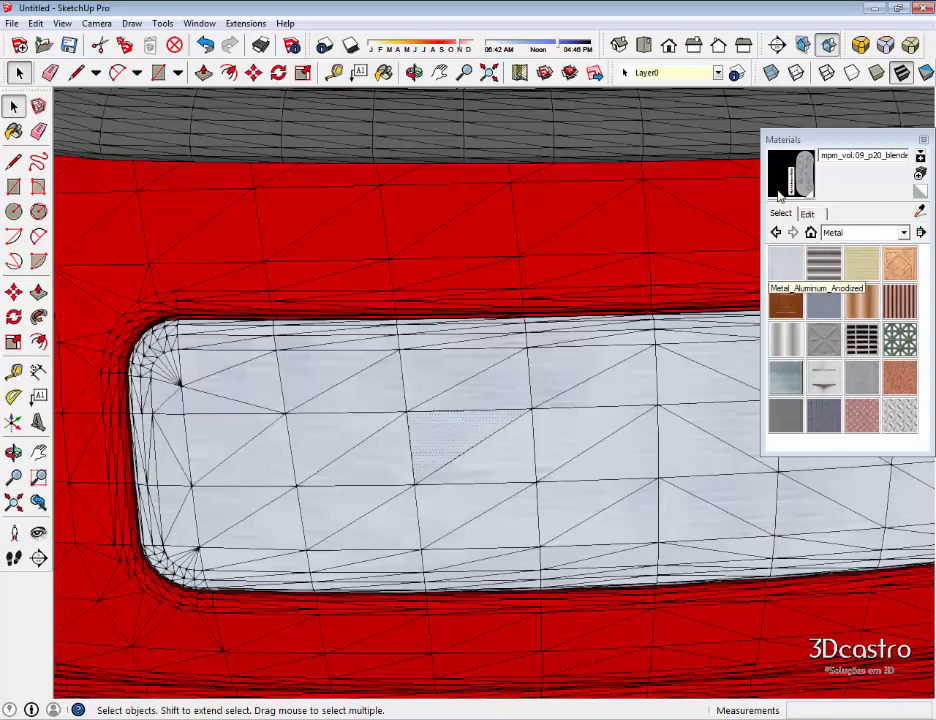
{"action": "left_click", "coordinate": [779, 195]}
{"action": "left_click", "coordinate": [435, 430]}
{"action": "key", "text": "space"}
Turn off the Projected setting for the texture of the newly painted triangular face in the lower panel.
{"action": "right_click", "coordinate": [433, 443]}
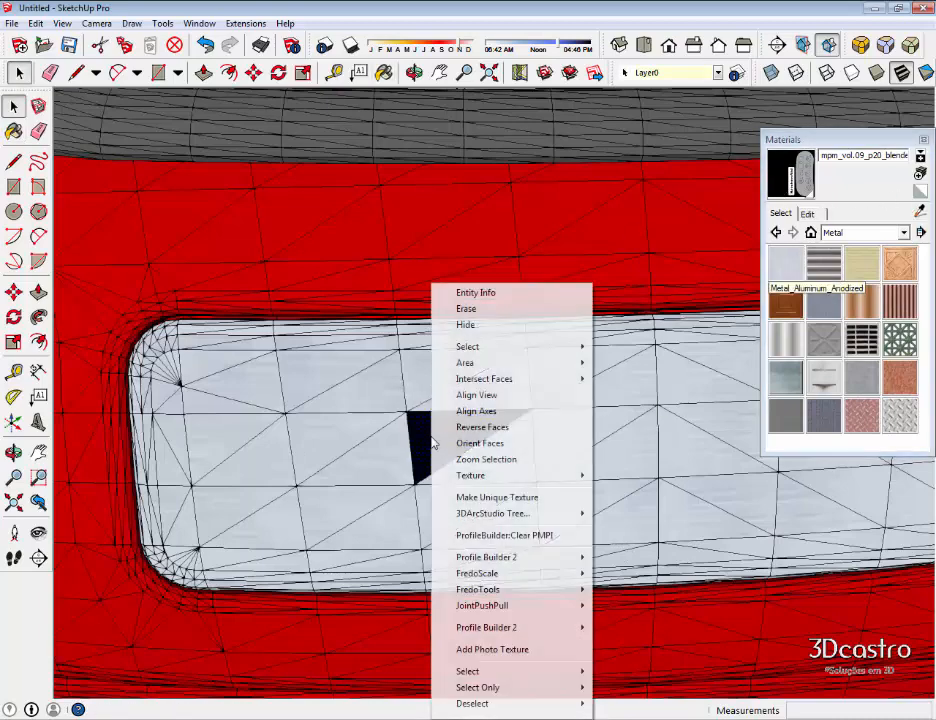
{"action": "mouse_move", "coordinate": [506, 476]}
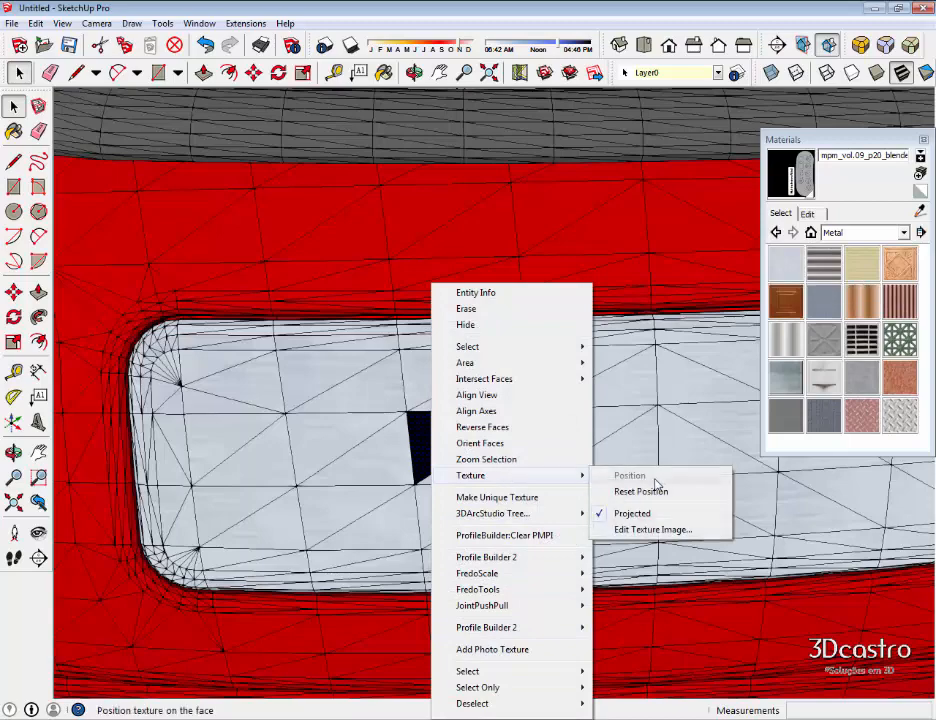
{"action": "left_click", "coordinate": [625, 513]}
{"action": "right_click", "coordinate": [445, 447]}
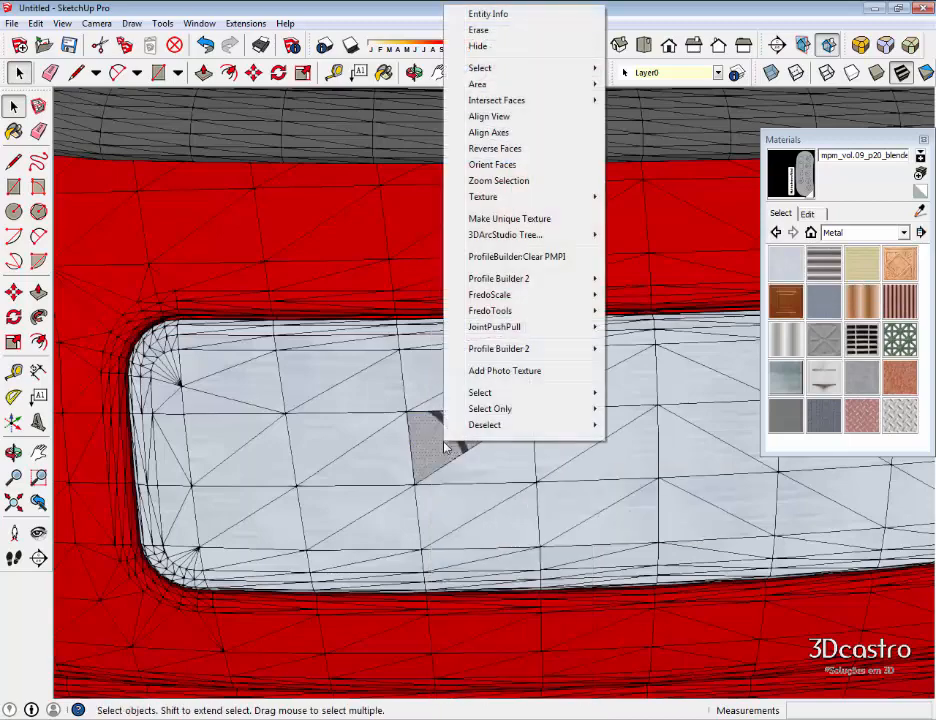
Sample the non-projected texture from that face and apply it to all matching aluminum faces of the lower panel.
{"action": "left_click", "coordinate": [920, 212]}
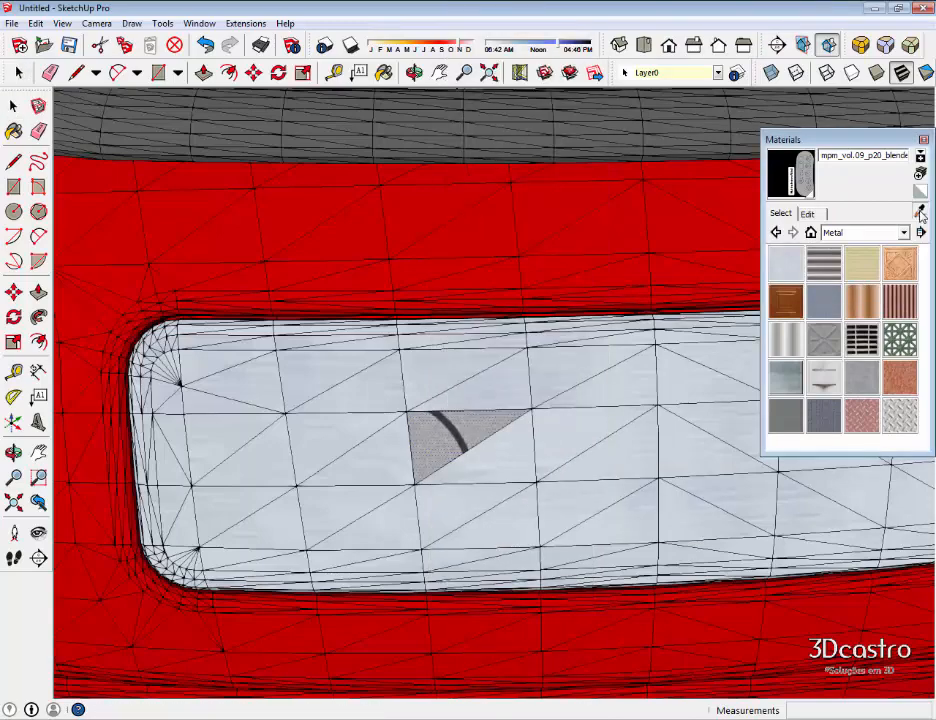
{"action": "left_click", "coordinate": [467, 432]}
{"action": "left_click", "coordinate": [484, 389], "text": "shift"}
{"action": "scroll", "coordinate": [487, 383], "scroll_direction": "down", "scroll_amount": 5}
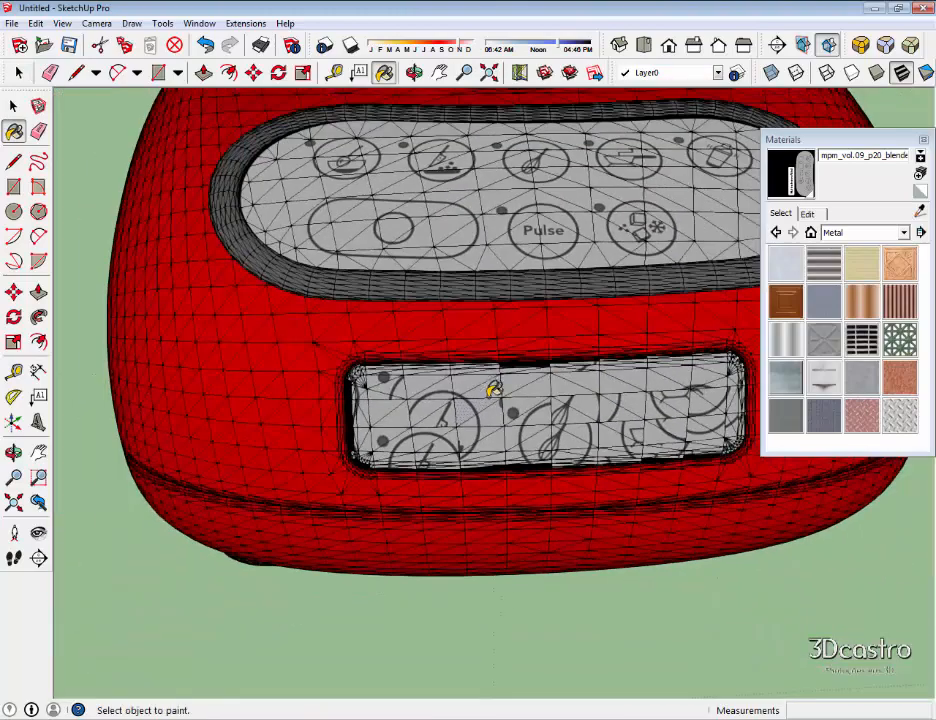
Start positioning the texture on the triangular face and move its KitchenAid logo over the lower panel.
{"action": "scroll", "coordinate": [487, 390], "scroll_direction": "up", "scroll_amount": 7}
{"action": "key", "text": "space"}
{"action": "right_click", "coordinate": [427, 452]}
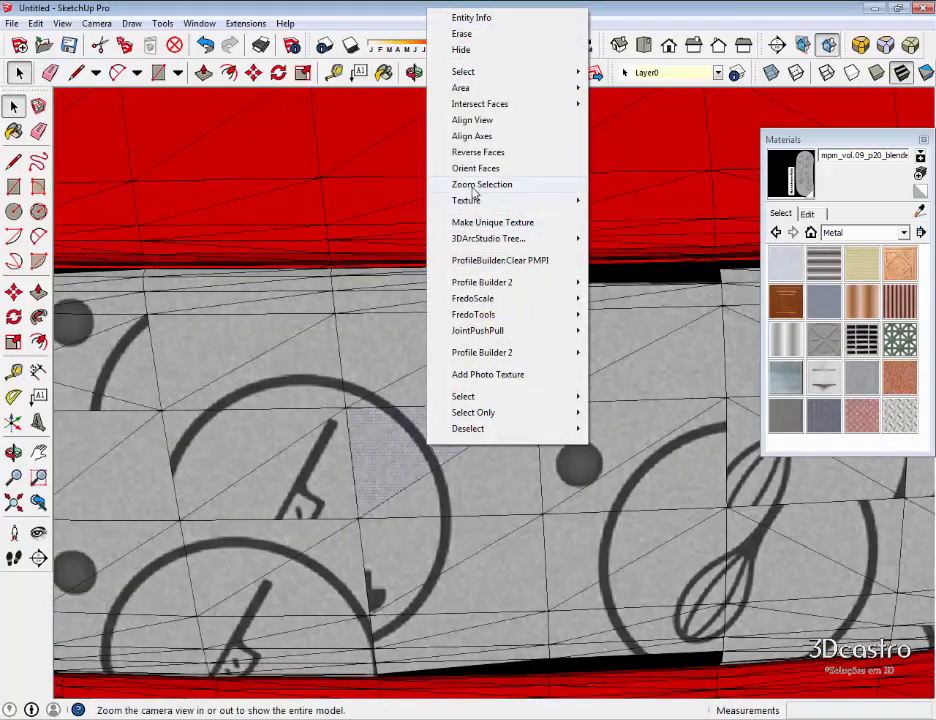
{"action": "mouse_move", "coordinate": [520, 200]}
{"action": "left_click", "coordinate": [636, 208]}
{"action": "scroll", "coordinate": [468, 455], "scroll_direction": "down", "scroll_amount": 5}
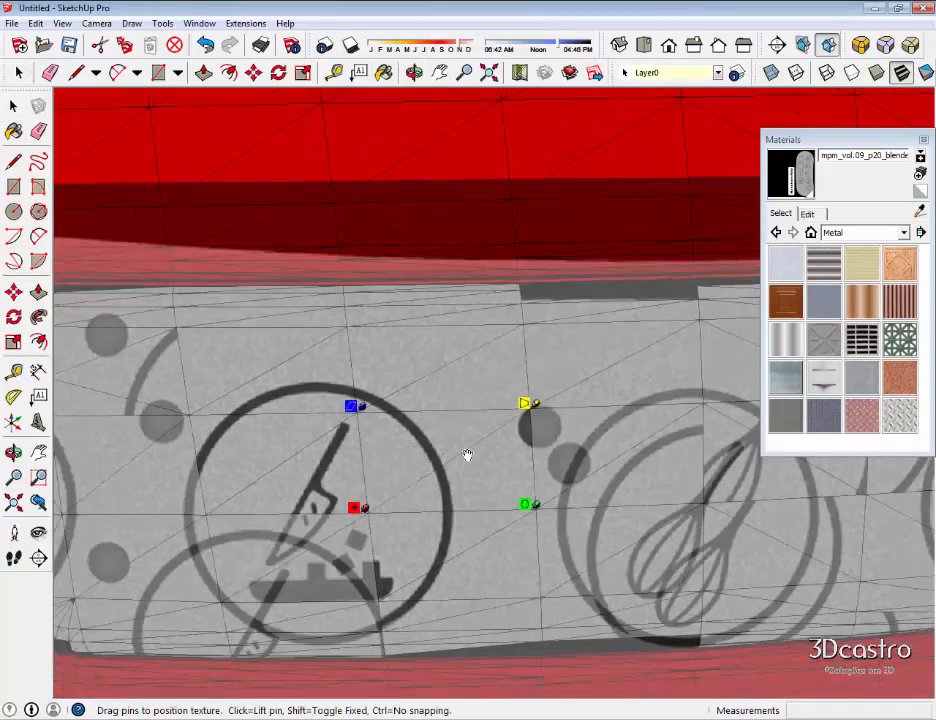
{"action": "scroll", "coordinate": [479, 418], "scroll_direction": "down", "scroll_amount": 2}
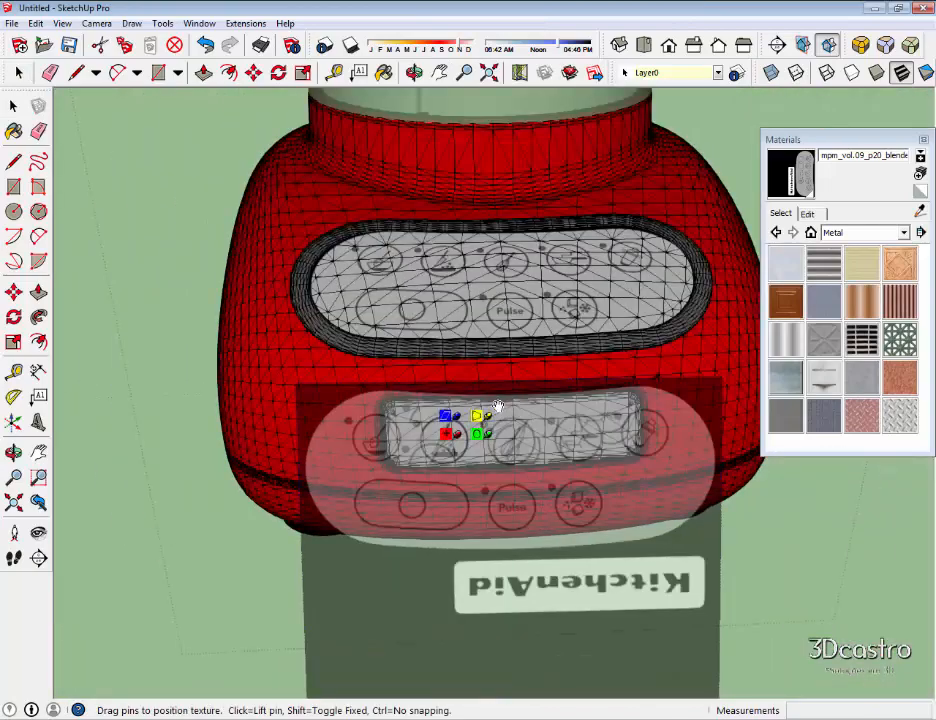
{"action": "left_click_drag", "start_coordinate": [497, 407], "coordinate": [486, 367]}
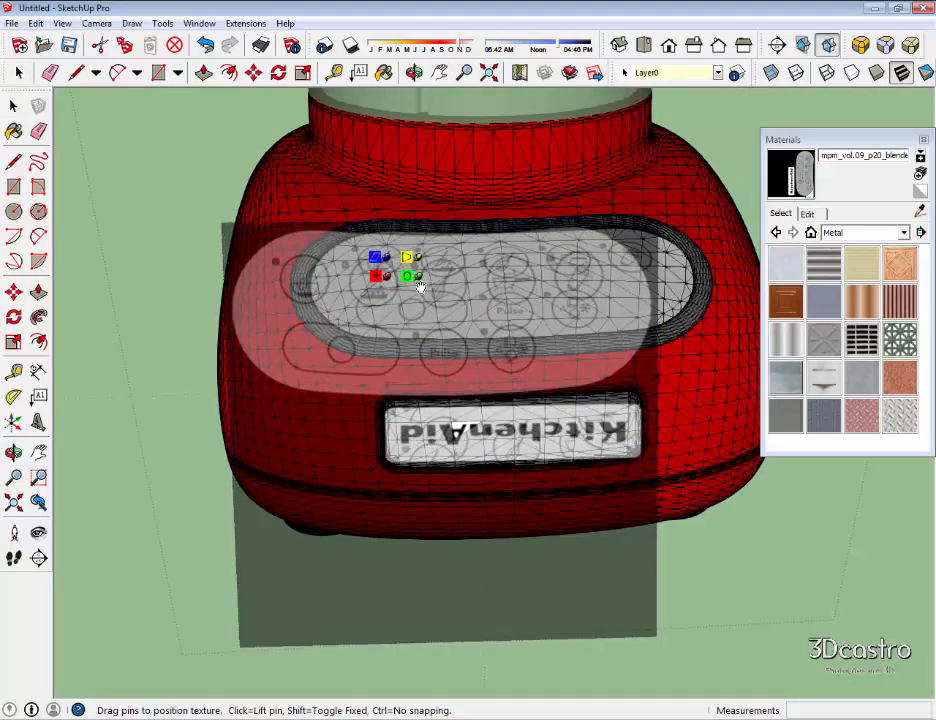
Rotate the texture until the KitchenAid logo reads upright and align it with the lower panel.
{"action": "mouse_move", "coordinate": [416, 277]}
{"action": "left_mouse_down"}
{"action": "mouse_move", "coordinate": [345, 307]}
{"action": "mouse_move", "coordinate": [345, 432]}
{"action": "mouse_move", "coordinate": [418, 483]}
{"action": "mouse_move", "coordinate": [487, 336]}
{"action": "mouse_move", "coordinate": [477, 263]}
{"action": "mouse_move", "coordinate": [474, 275]}
{"action": "mouse_move", "coordinate": [395, 270]}
{"action": "mouse_move", "coordinate": [414, 278]}
{"action": "left_mouse_up"}
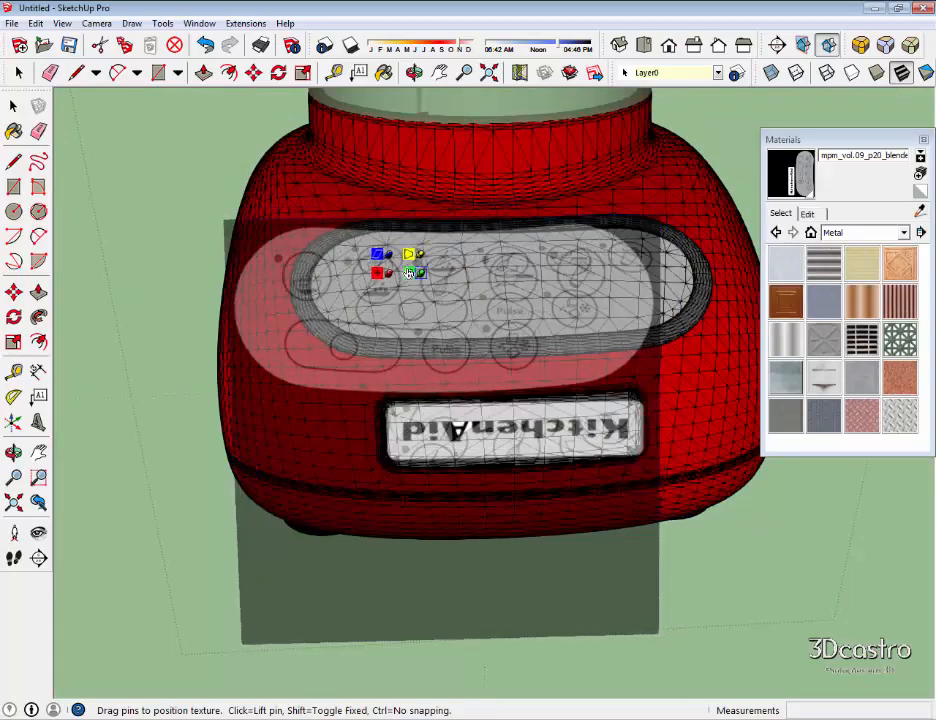
{"action": "left_click_drag", "start_coordinate": [408, 272], "coordinate": [343, 275]}
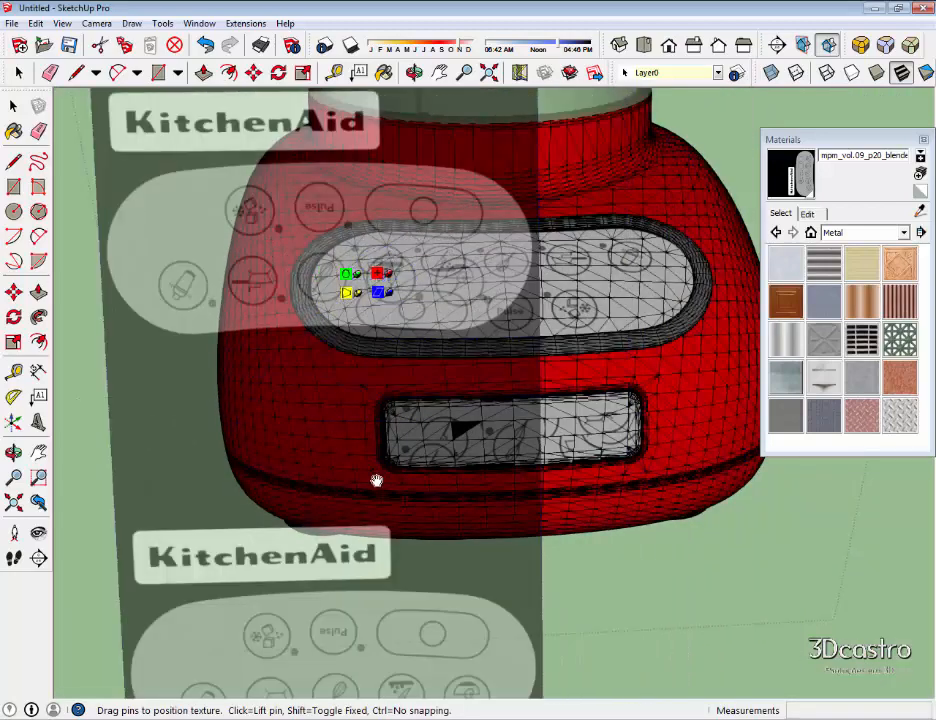
{"action": "left_click_drag", "start_coordinate": [376, 481], "coordinate": [588, 369]}
{"action": "key", "text": "Return"}
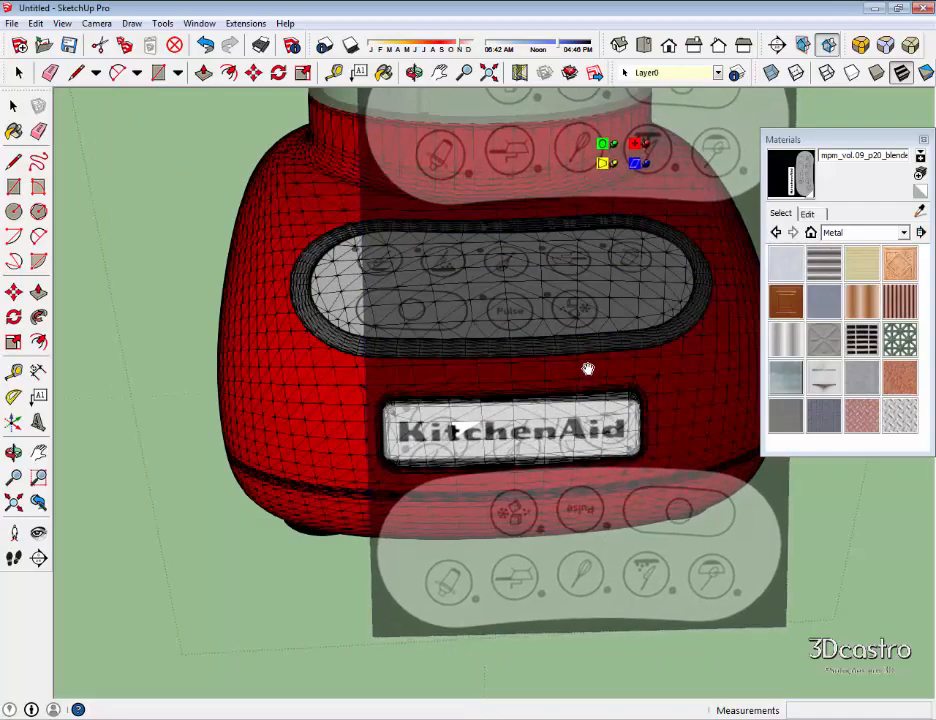
Try painting all matching faces with the texture sampled from the lower panel, and undo that paint.
{"action": "scroll", "coordinate": [466, 425], "scroll_direction": "up", "scroll_amount": 5}
{"action": "left_click", "coordinate": [921, 212]}
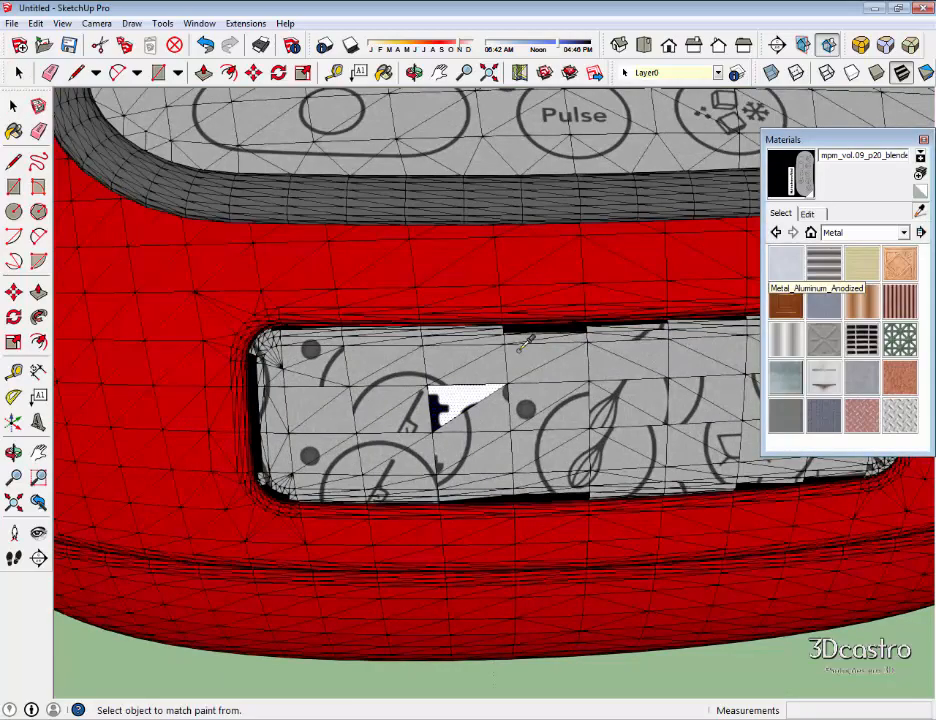
{"action": "left_click", "coordinate": [527, 366]}
{"action": "left_click", "coordinate": [527, 366], "text": "shift"}
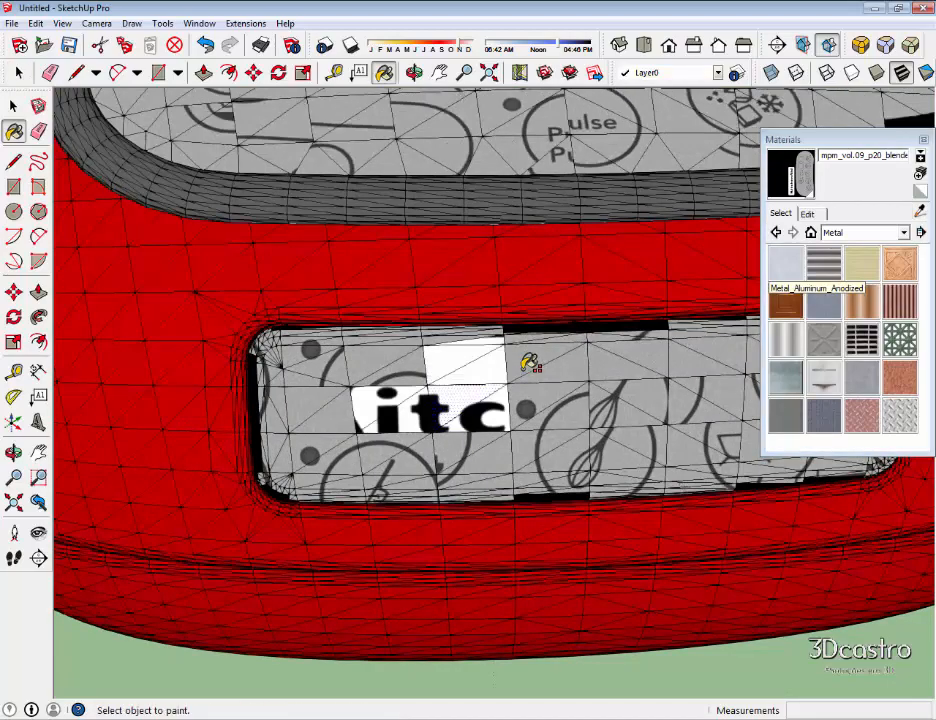
{"action": "scroll", "coordinate": [527, 364], "scroll_direction": "down", "scroll_amount": 4}
{"action": "scroll", "coordinate": [527, 363], "scroll_direction": "down", "scroll_amount": 3}
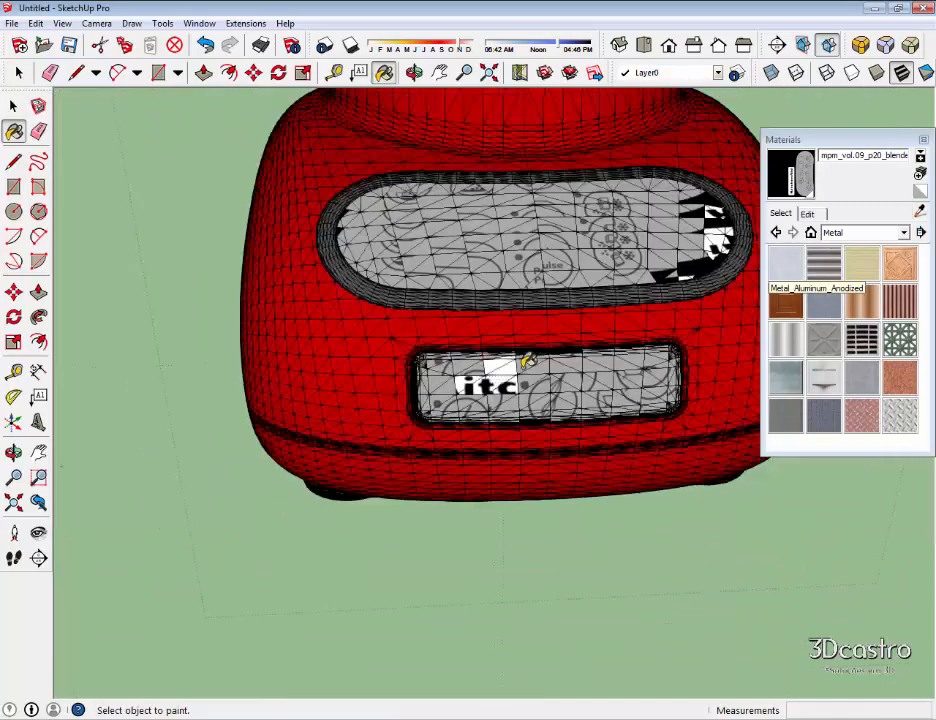
{"action": "scroll", "coordinate": [527, 363], "scroll_direction": "up", "scroll_amount": 3}
{"action": "scroll", "coordinate": [527, 363], "scroll_direction": "up", "scroll_amount": 5}
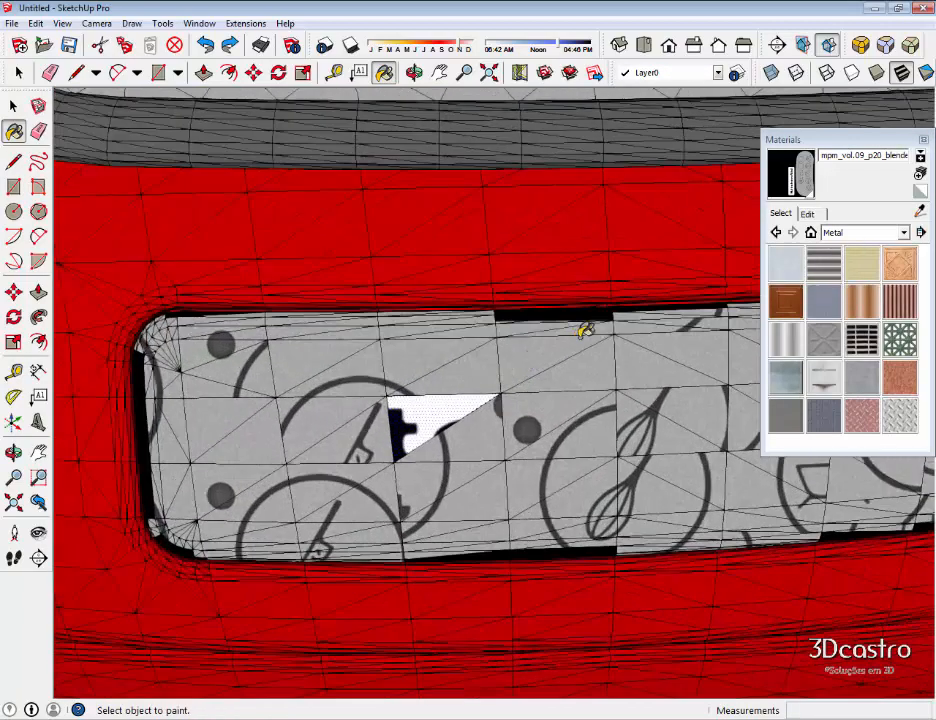
Turn on the Projected setting for the triangular face's texture, then sample it and paint all matching faces with it.
{"action": "key", "text": "space"}
{"action": "right_click", "coordinate": [424, 416]}
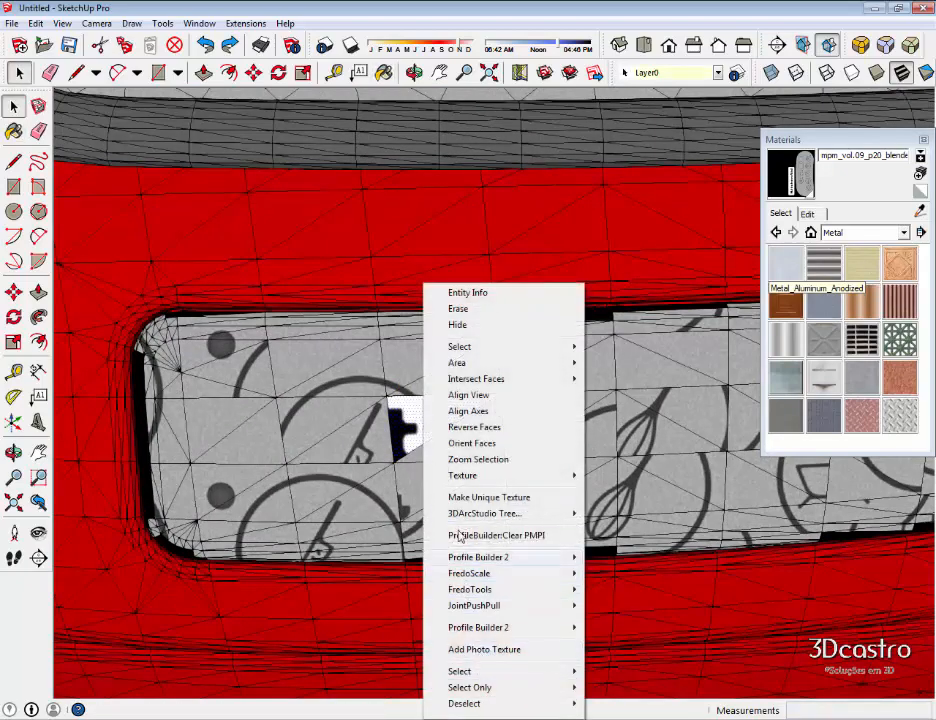
{"action": "mouse_move", "coordinate": [462, 478]}
{"action": "left_click", "coordinate": [626, 513]}
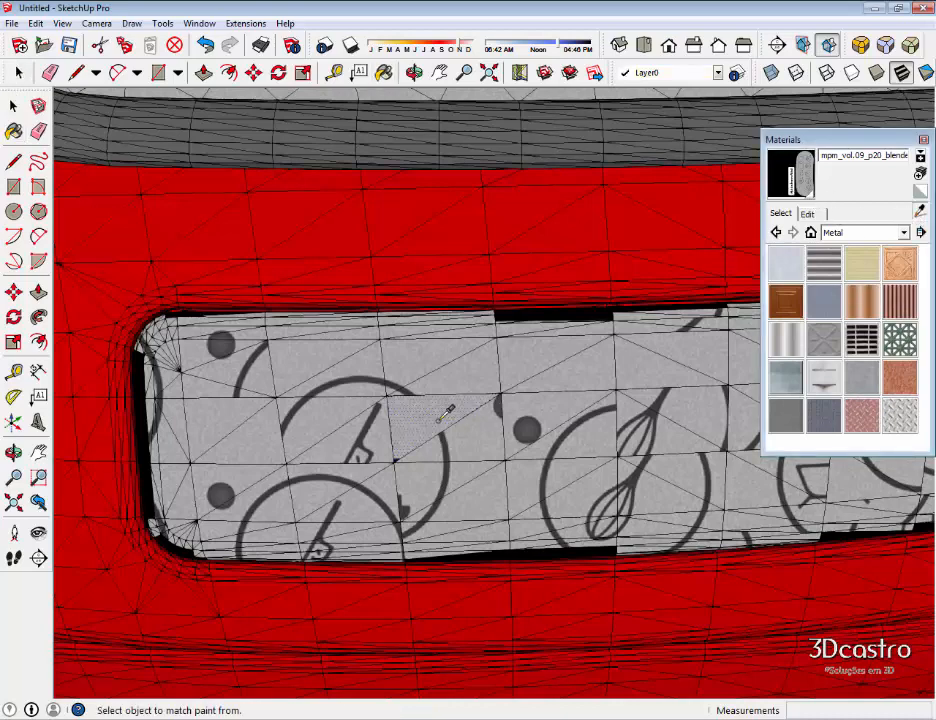
{"action": "left_click", "coordinate": [462, 438]}
{"action": "left_click", "coordinate": [465, 443], "text": "shift"}
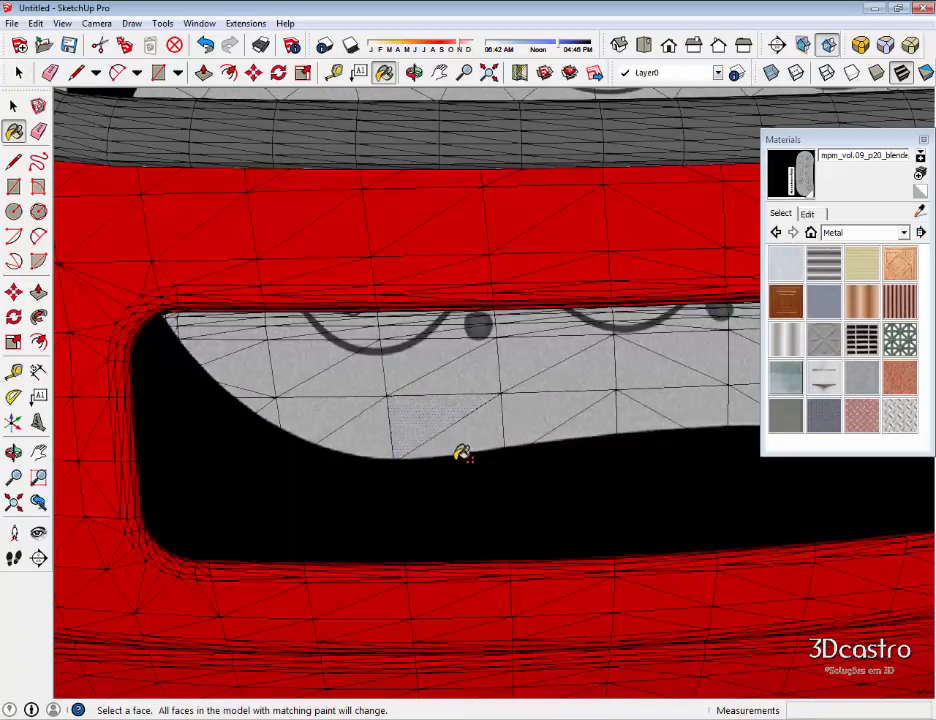
Undo the projected texture paint on both panels and clear the face selection.
{"action": "scroll", "coordinate": [460, 450], "scroll_direction": "down", "scroll_amount": 5}
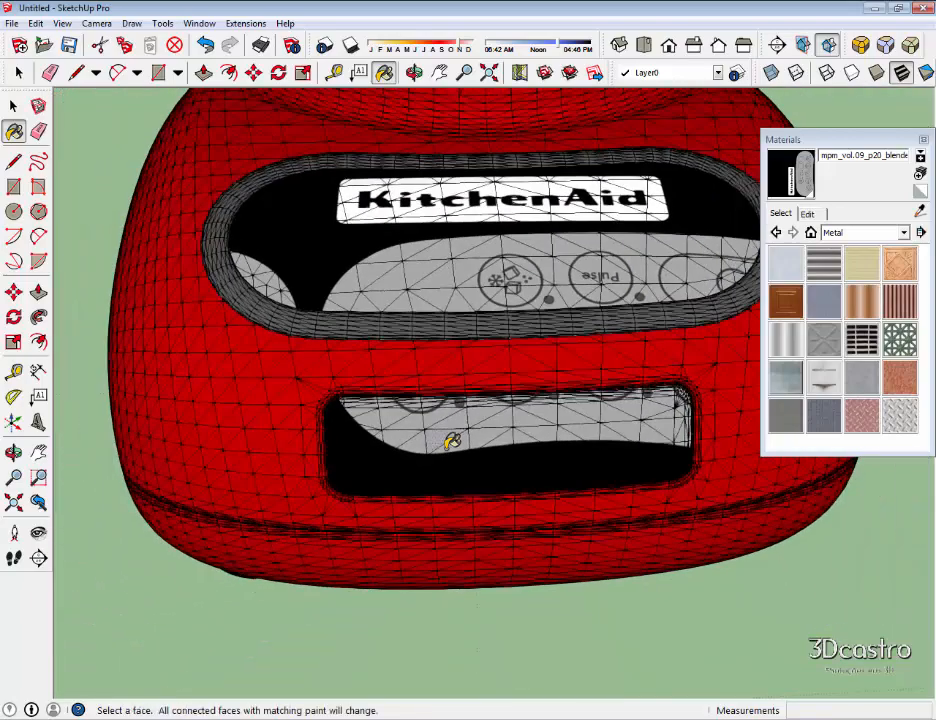
{"action": "left_click", "coordinate": [452, 441], "text": "ctrl"}
{"action": "scroll", "coordinate": [452, 441], "scroll_direction": "down", "scroll_amount": 3}
{"action": "key", "text": "space"}
{"action": "left_click", "coordinate": [468, 602]}
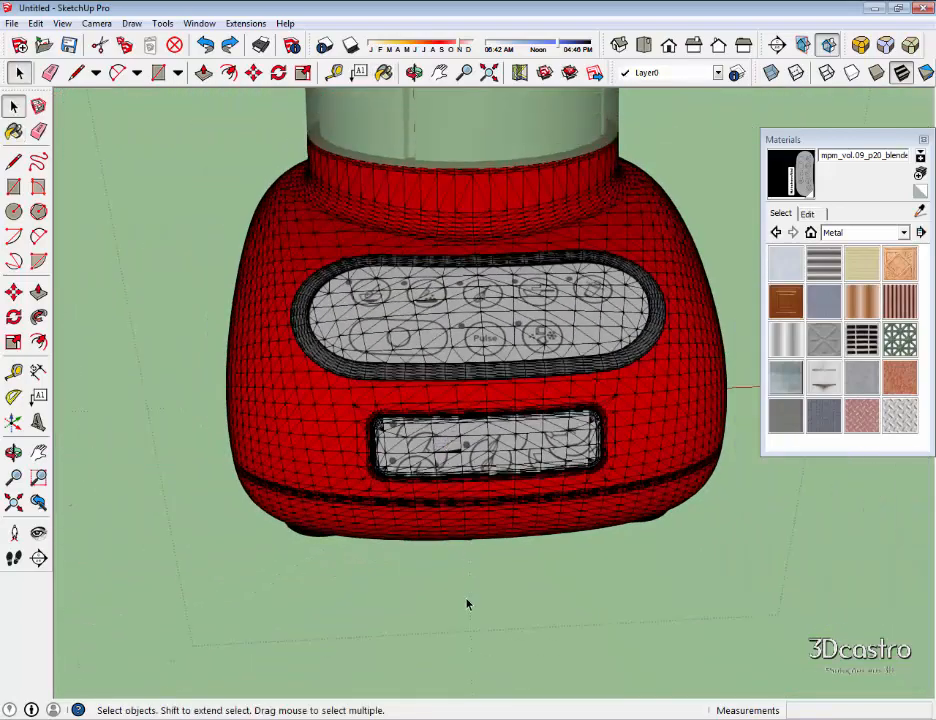
{"action": "scroll", "coordinate": [423, 446], "scroll_direction": "up", "scroll_amount": 3}
{"action": "scroll", "coordinate": [418, 441], "scroll_direction": "up", "scroll_amount": 3}
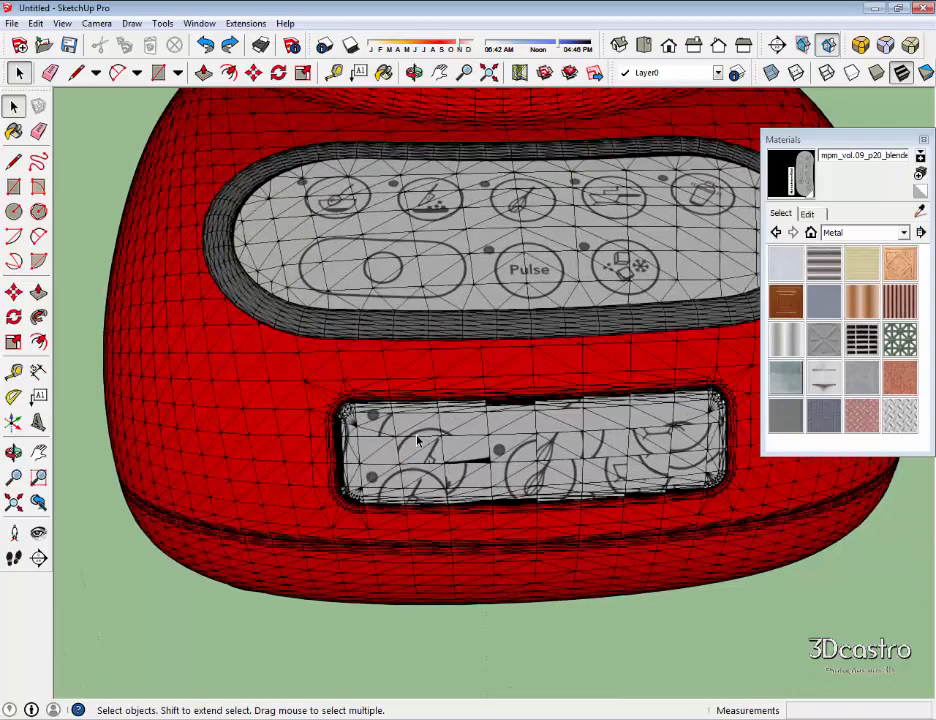
{"action": "scroll", "coordinate": [418, 441], "scroll_direction": "down", "scroll_amount": 3}
{"action": "scroll", "coordinate": [418, 441], "scroll_direction": "down", "scroll_amount": 5}
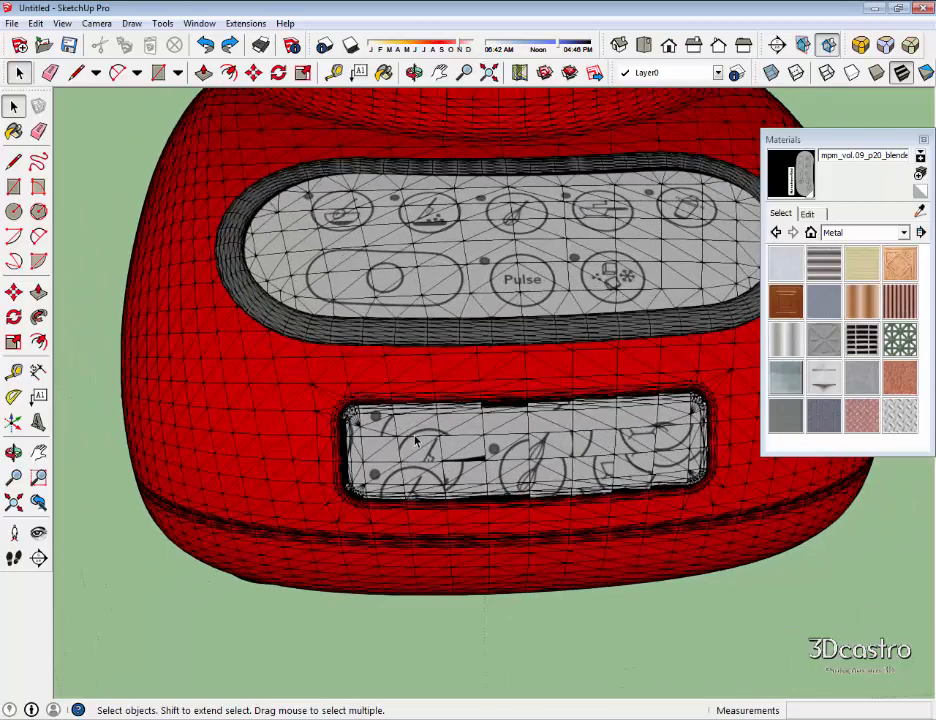
{"action": "scroll", "coordinate": [176, 425], "scroll_direction": "up", "scroll_amount": 5}
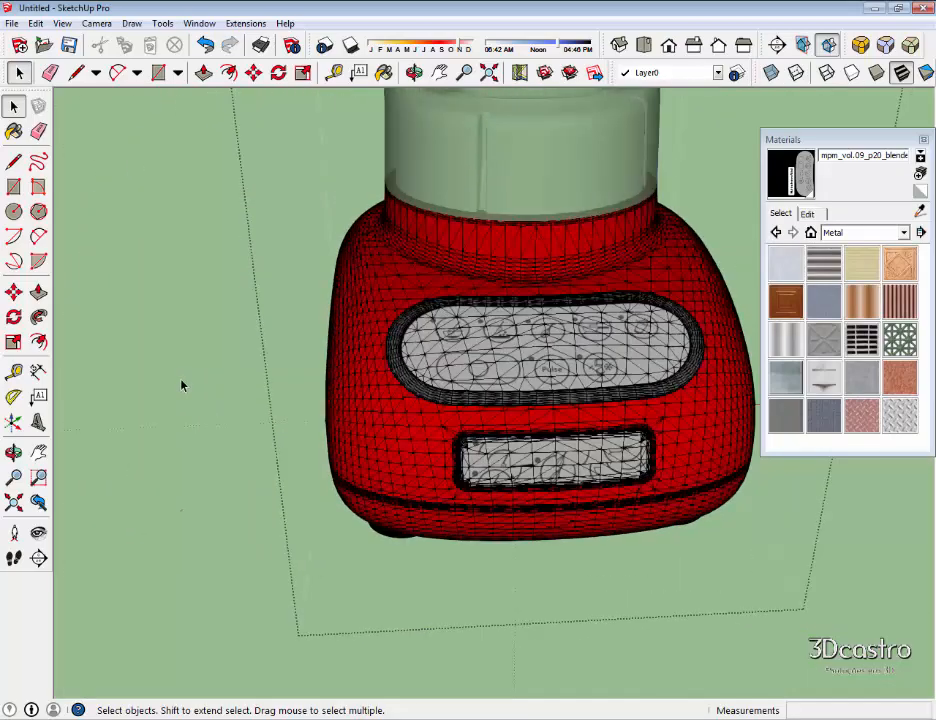
Try painting all matching texture faces with Metal_Brushed, and undo back to the plain aluminum lower panel.
{"action": "scroll", "coordinate": [400, 430], "scroll_direction": "up", "scroll_amount": 6}
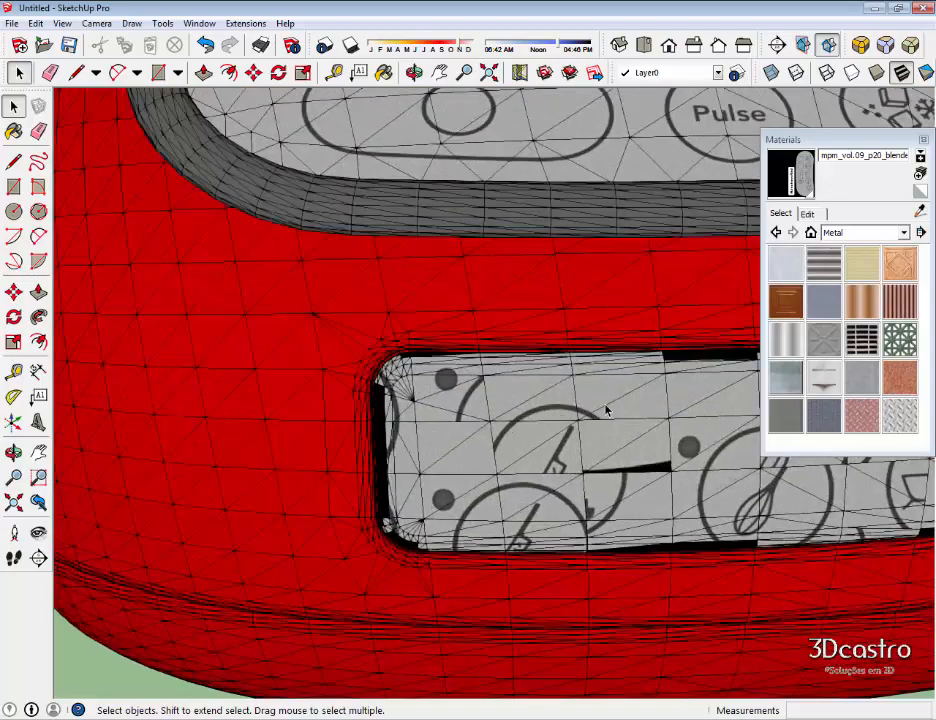
{"action": "mouse_move", "coordinate": [617, 399]}
{"action": "middle_mouse_down"}
{"action": "mouse_move", "coordinate": [520, 403]}
{"action": "mouse_move", "coordinate": [531, 409]}
{"action": "middle_mouse_up"}
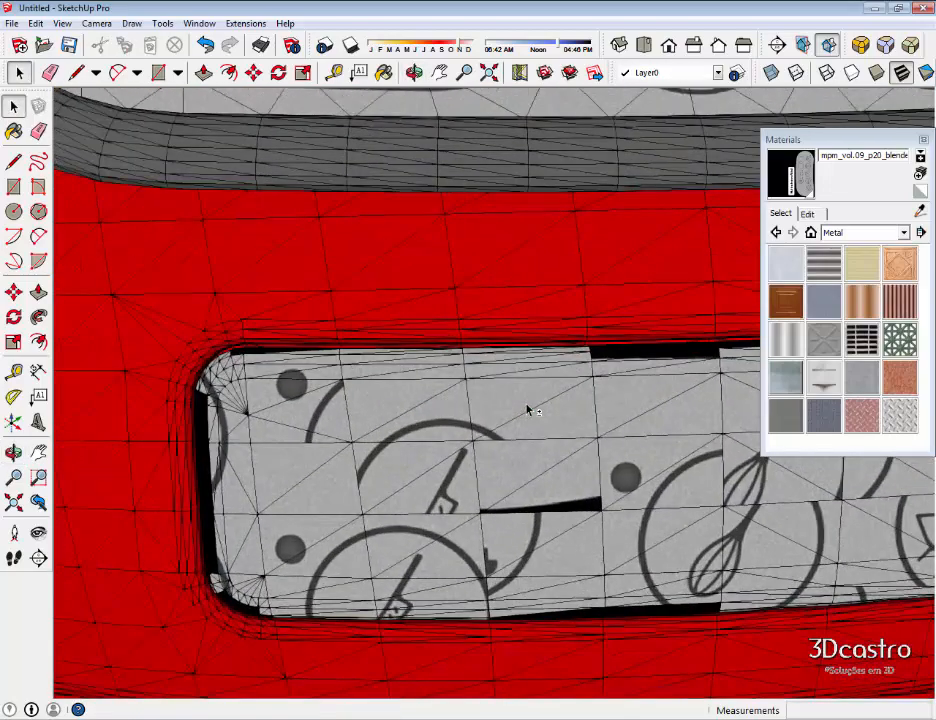
{"action": "left_click", "coordinate": [823, 301]}
{"action": "key", "text": "space"}
{"action": "key", "text": "ctrl+a"}
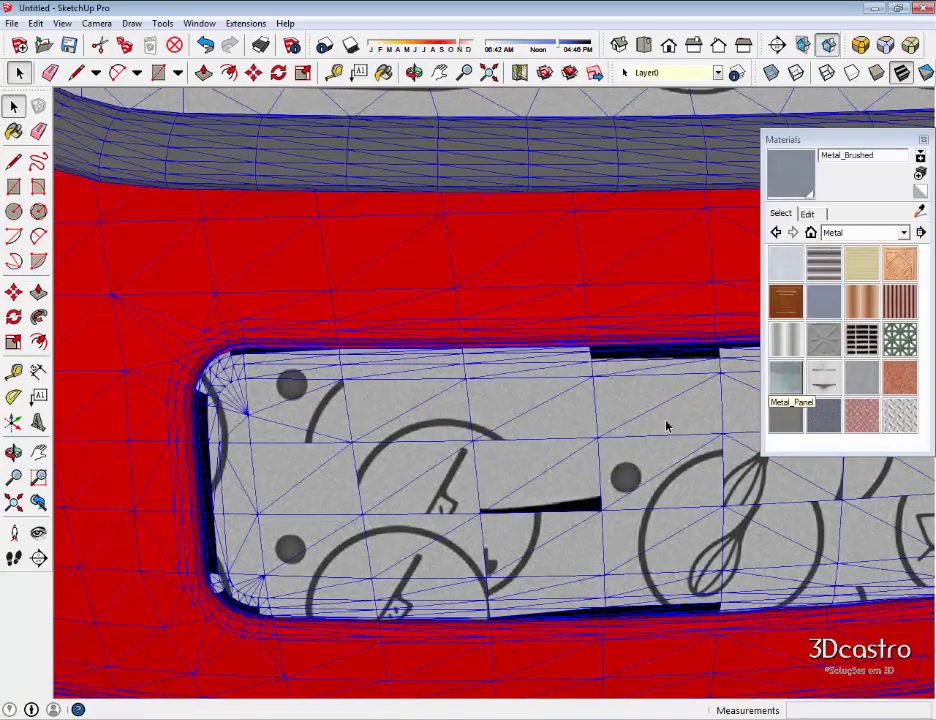
{"action": "left_click", "coordinate": [666, 427]}
{"action": "left_click", "coordinate": [666, 427]}
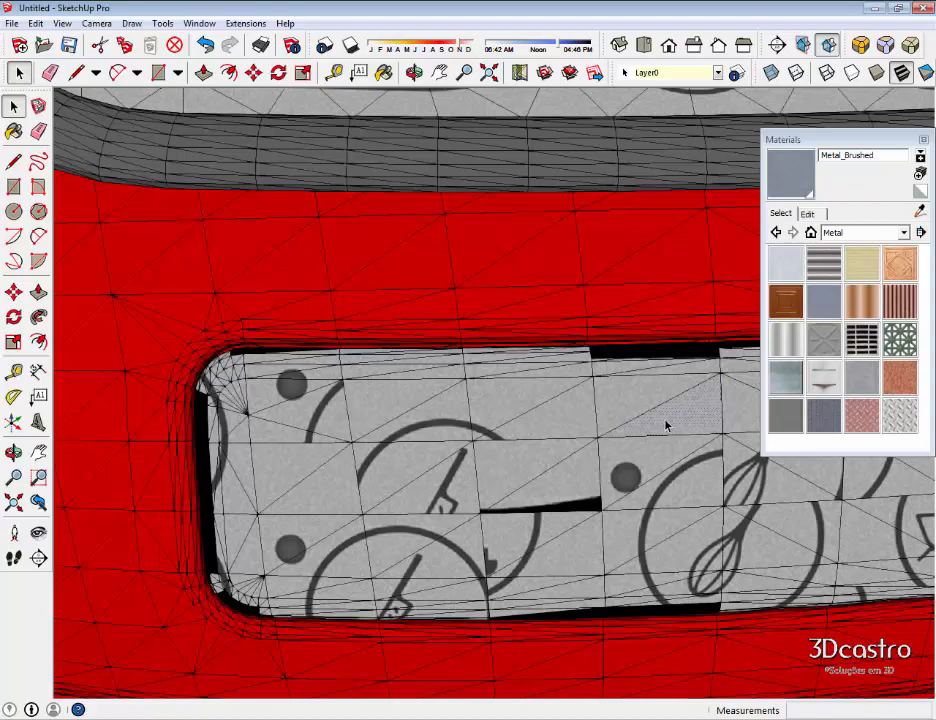
{"action": "key", "text": "b"}
{"action": "key", "text": "shift"}
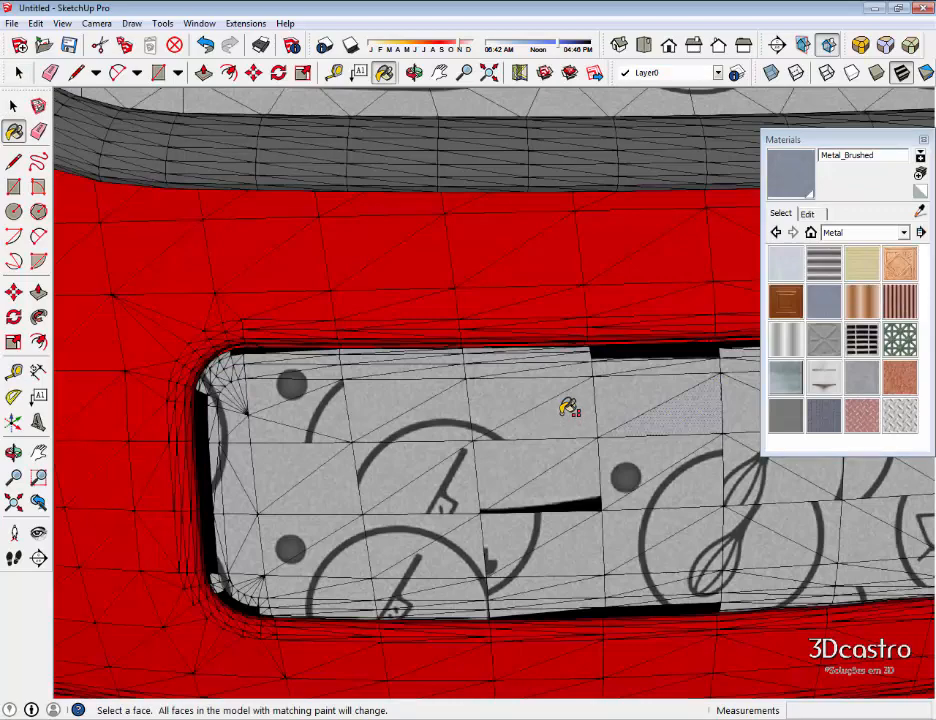
{"action": "left_click", "coordinate": [568, 406], "text": "shift"}
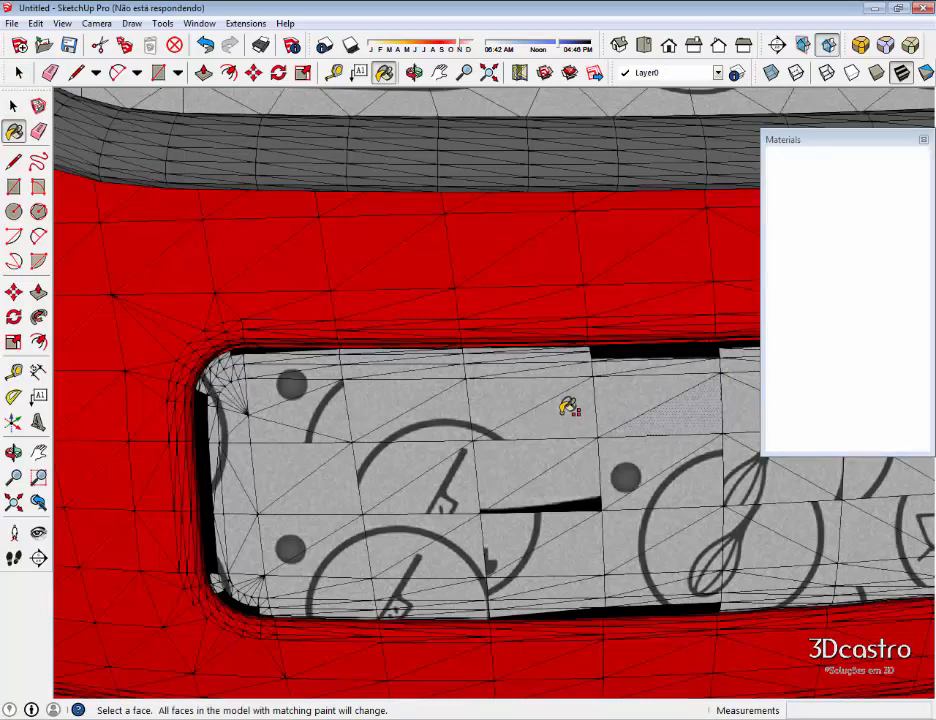
{"action": "key", "text": "space"}
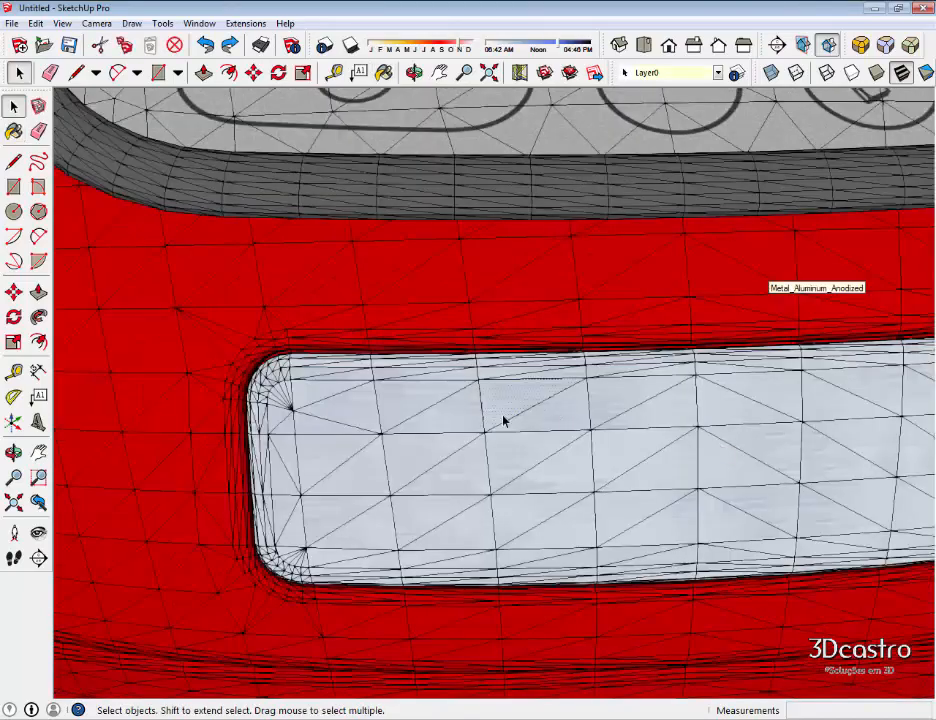
{"action": "scroll", "coordinate": [503, 420], "scroll_direction": "down", "scroll_amount": 3}
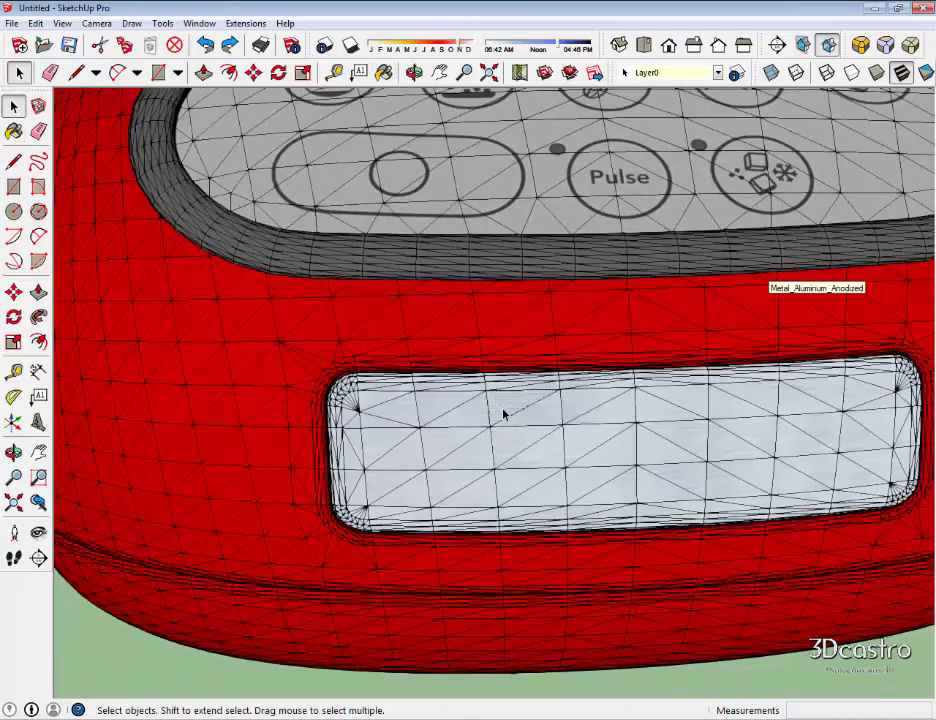
{"action": "middle_click_drag", "start_coordinate": [503, 413], "coordinate": [487, 371]}
{"action": "scroll", "coordinate": [480, 380], "scroll_direction": "up", "scroll_amount": 3}
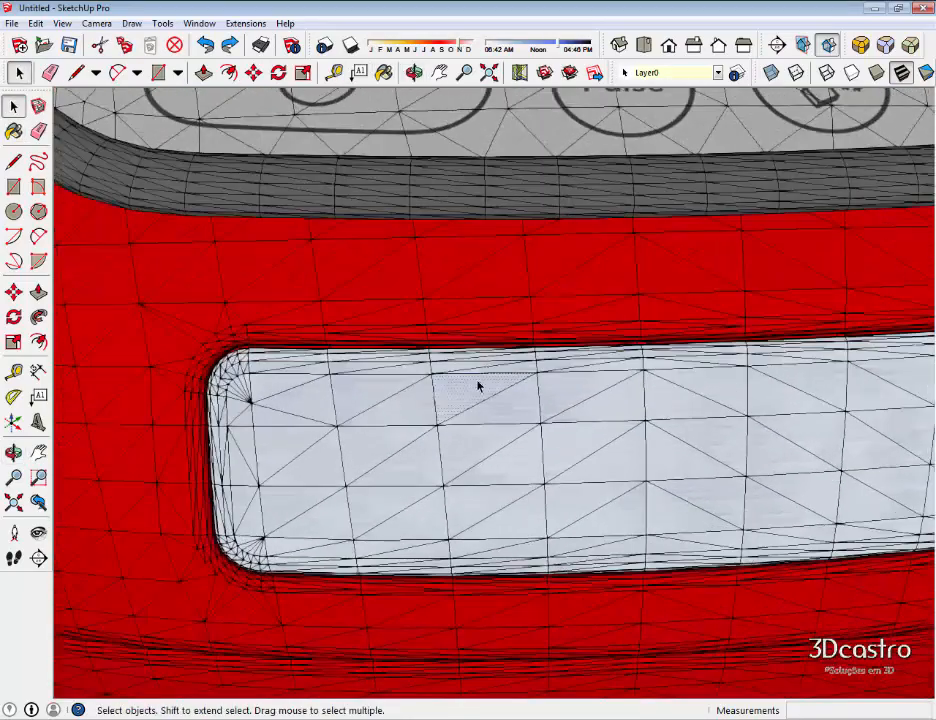
{"action": "scroll", "coordinate": [545, 468], "scroll_direction": "down", "scroll_amount": 1}
{"action": "scroll", "coordinate": [478, 390], "scroll_direction": "up", "scroll_amount": 2}
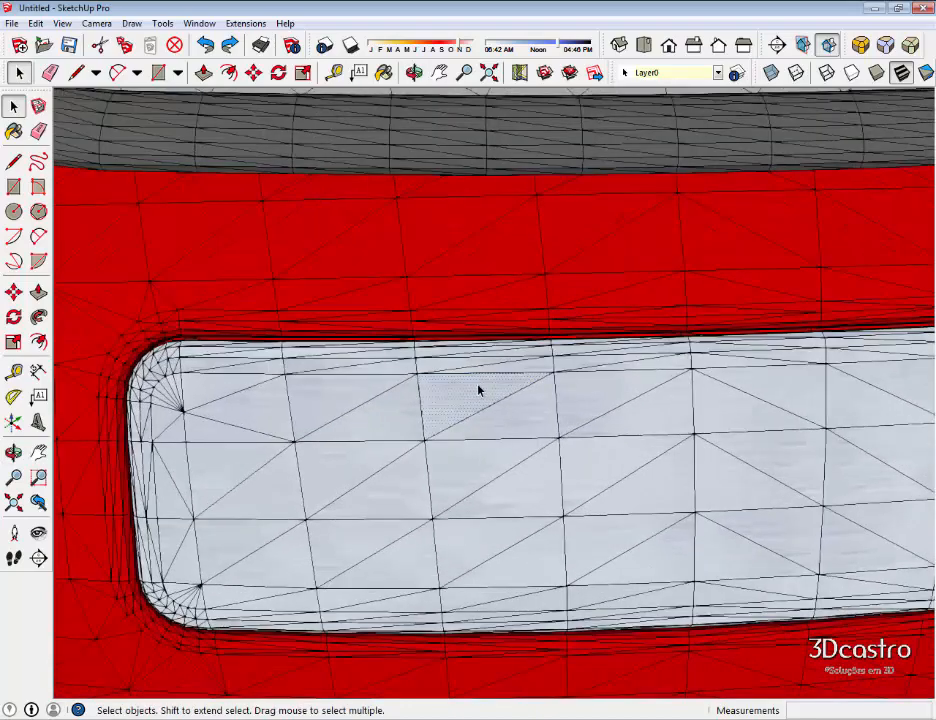
{"action": "scroll", "coordinate": [539, 290], "scroll_direction": "down", "scroll_amount": 4}
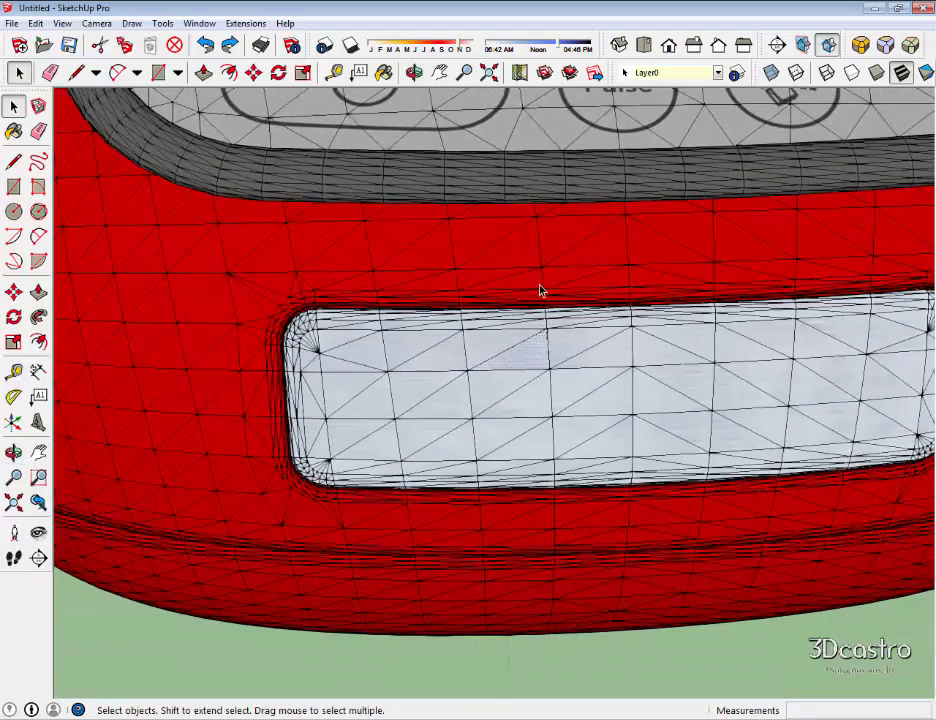
{"action": "scroll", "coordinate": [556, 300], "scroll_direction": "up", "scroll_amount": 5}
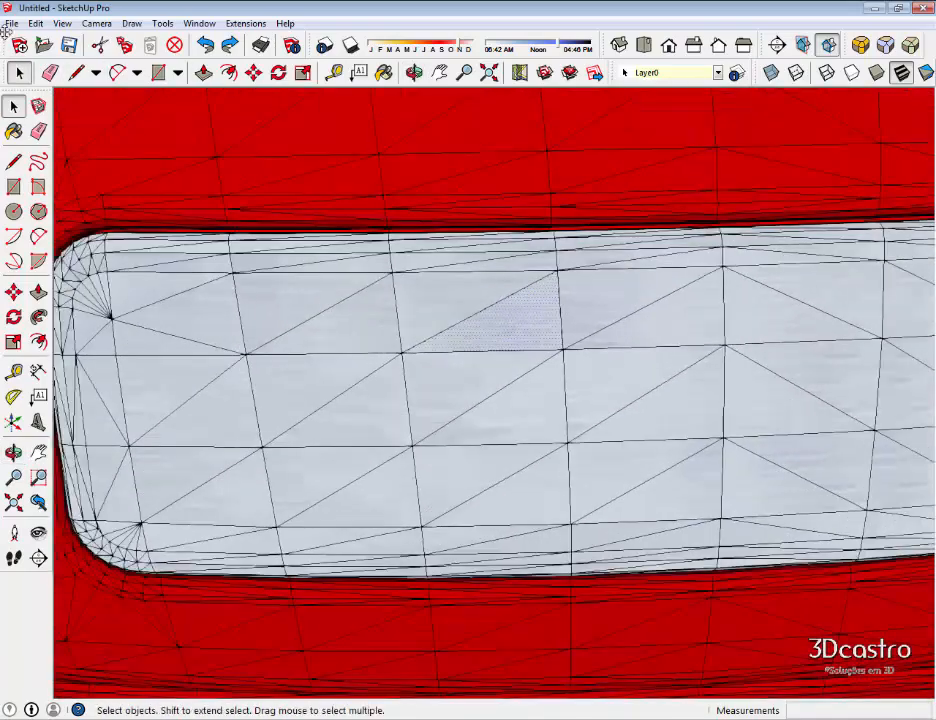
Import mpm_vol.09_p20_blender_bump as a texture and apply it to the selected triangular face of the lower panel.
{"action": "left_click", "coordinate": [12, 22]}
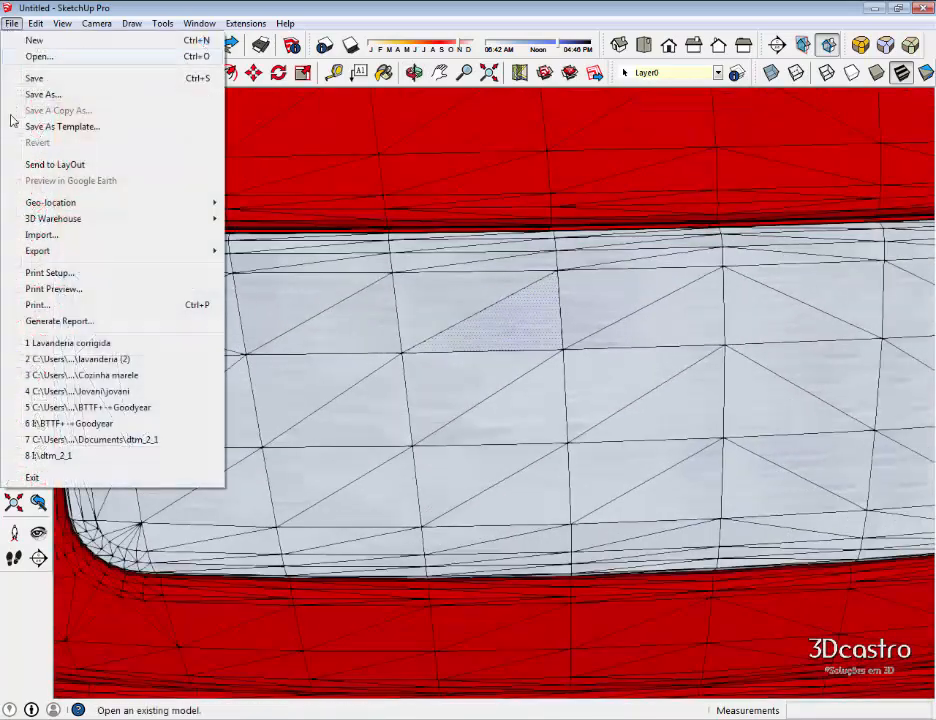
{"action": "left_click", "coordinate": [32, 235]}
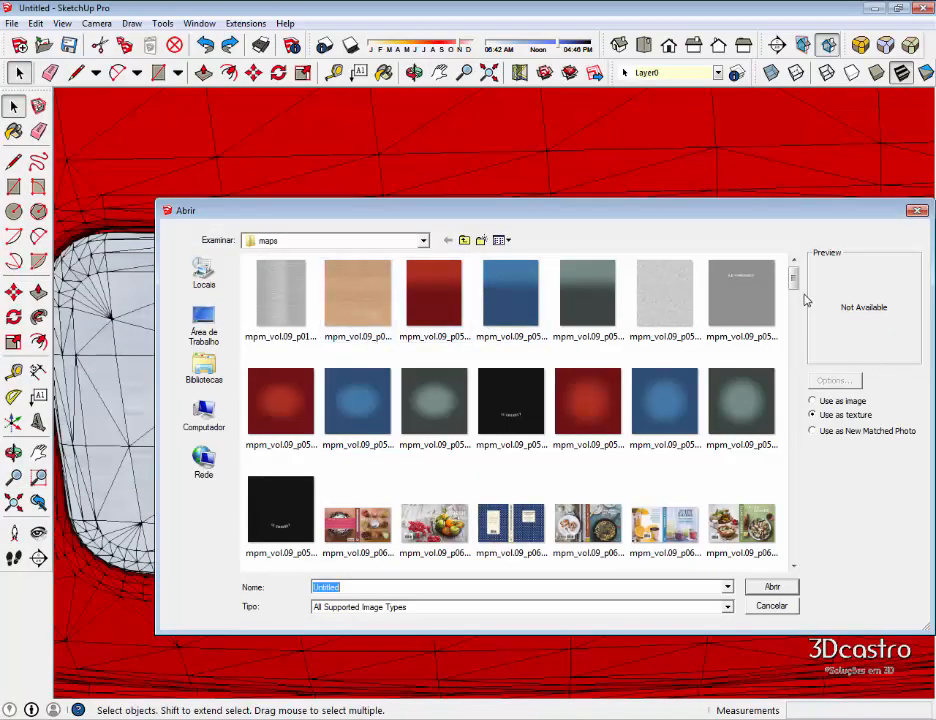
{"action": "left_click_drag", "start_coordinate": [796, 282], "coordinate": [800, 361]}
{"action": "left_click", "coordinate": [432, 410]}
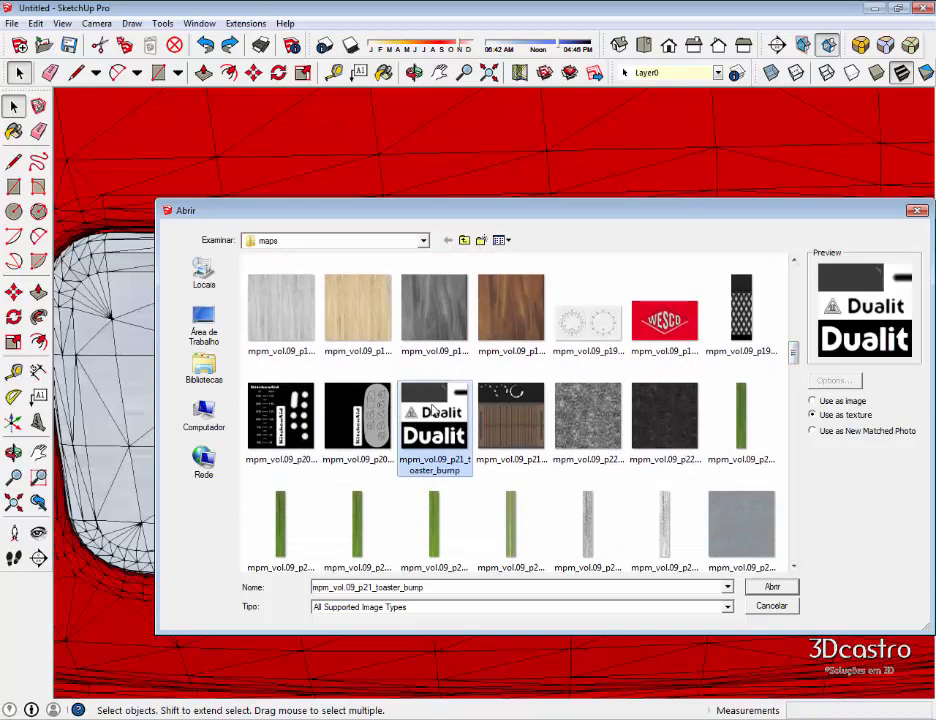
{"action": "left_click", "coordinate": [281, 415]}
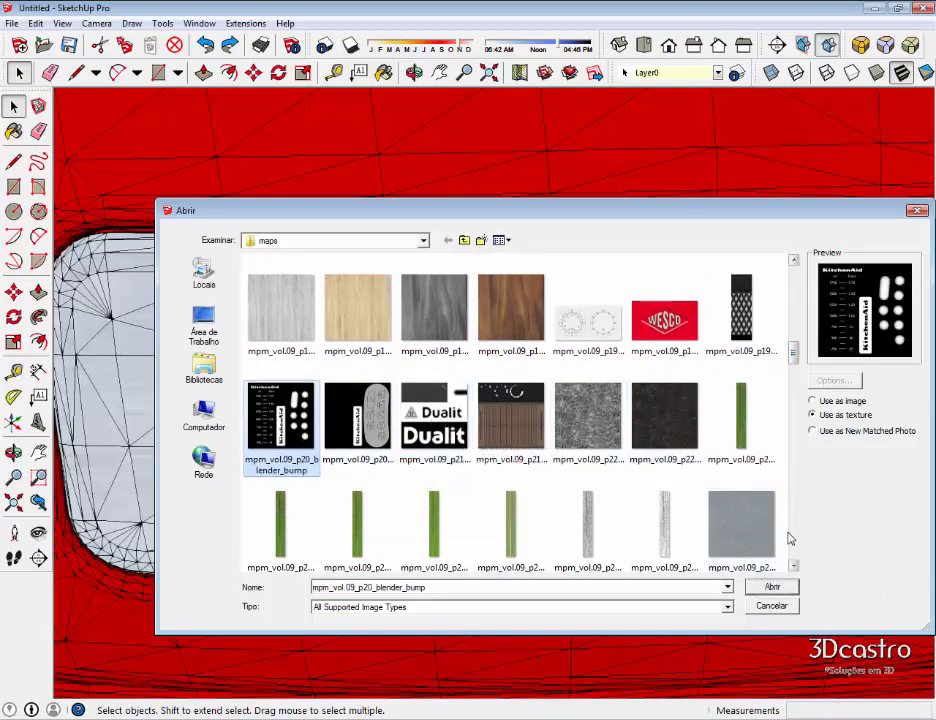
{"action": "left_click", "coordinate": [773, 588]}
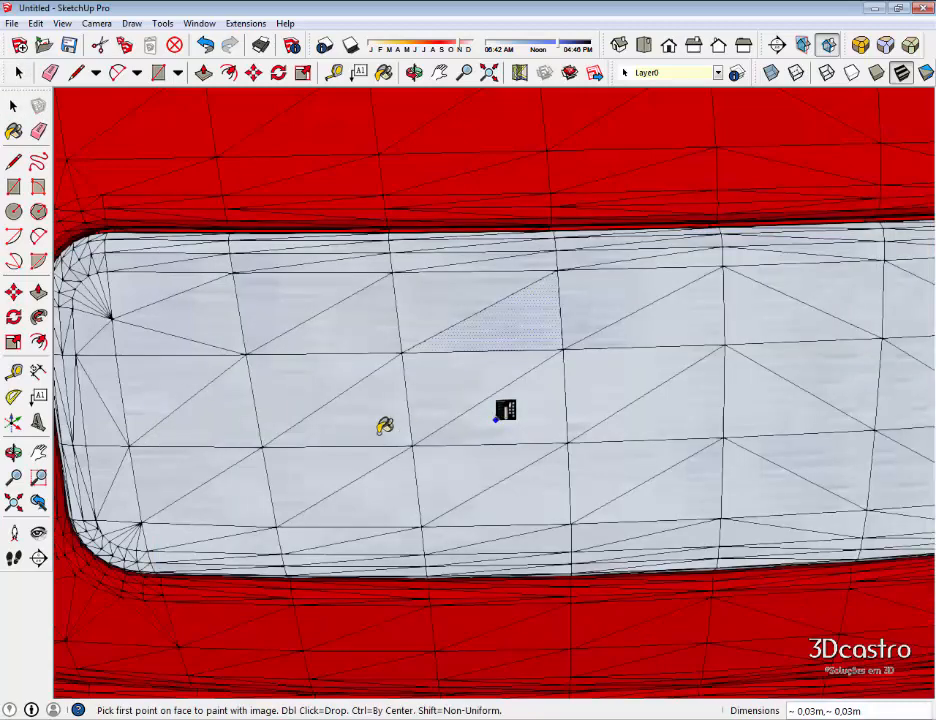
{"action": "left_click", "coordinate": [508, 335]}
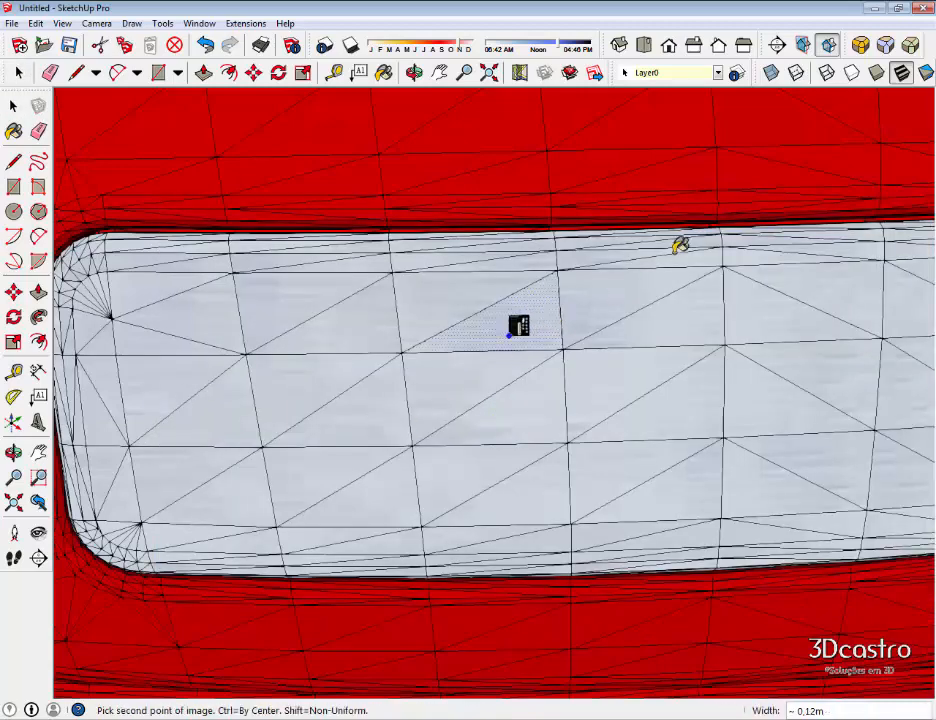
Start positioning the imported texture on the triangular face, rotating it a quarter turn clockwise and enlarging it.
{"action": "scroll", "coordinate": [533, 328], "scroll_direction": "up", "scroll_amount": 1}
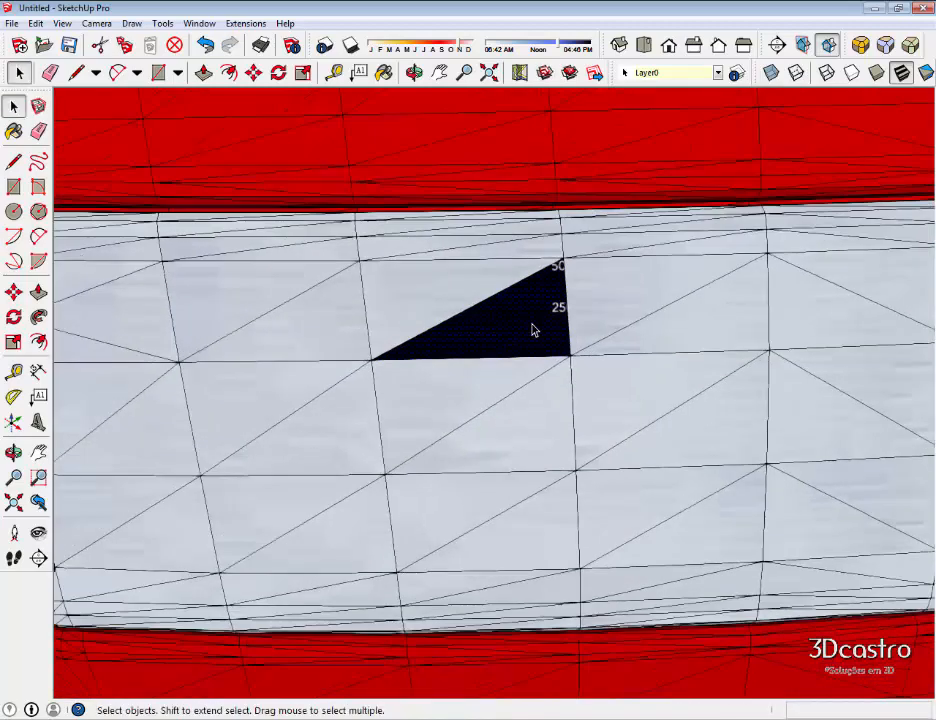
{"action": "right_click", "coordinate": [532, 328]}
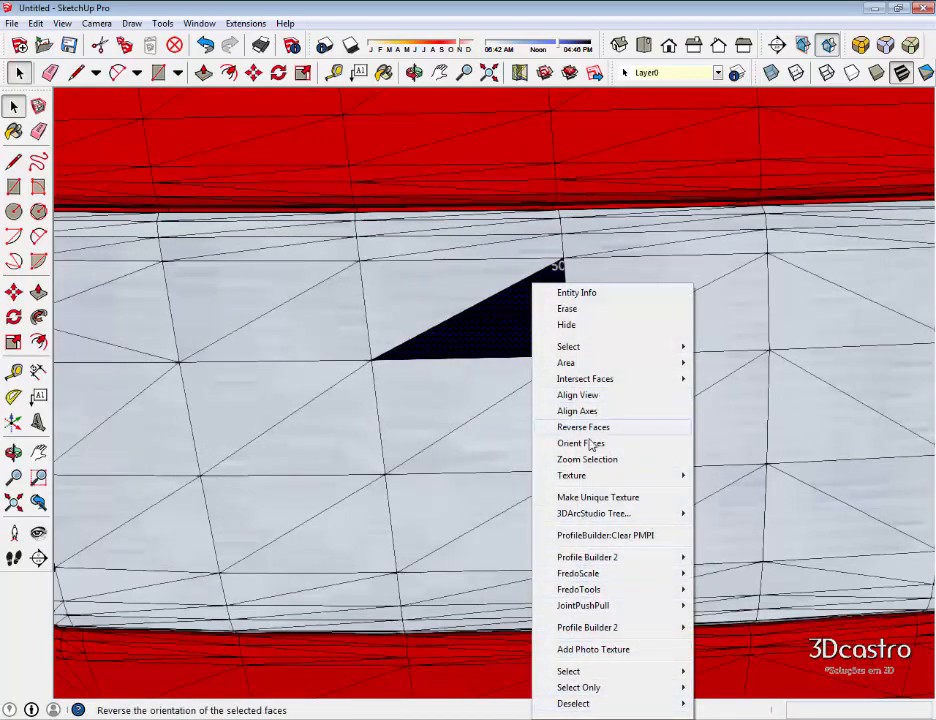
{"action": "mouse_move", "coordinate": [560, 476]}
{"action": "left_click", "coordinate": [728, 476]}
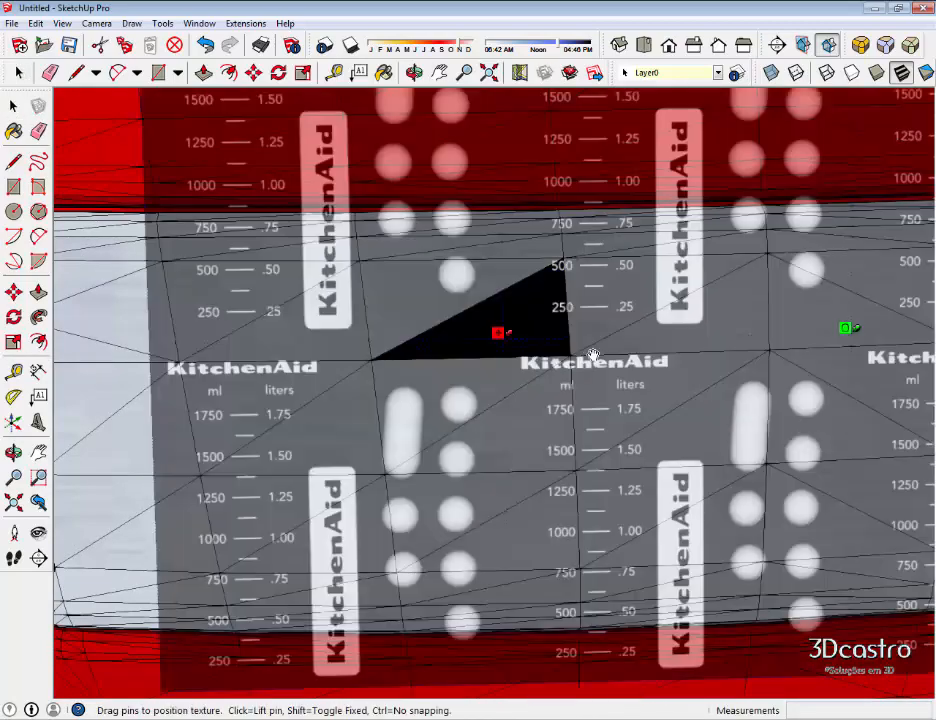
{"action": "scroll", "coordinate": [620, 352], "scroll_direction": "down", "scroll_amount": 4}
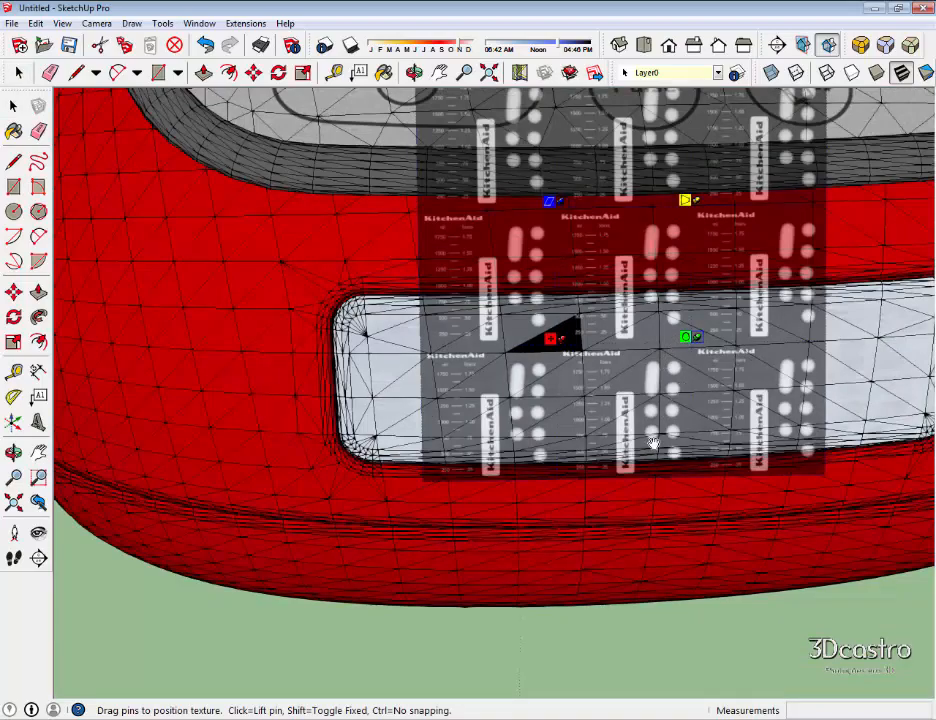
{"action": "left_click_drag", "start_coordinate": [685, 337], "coordinate": [557, 585]}
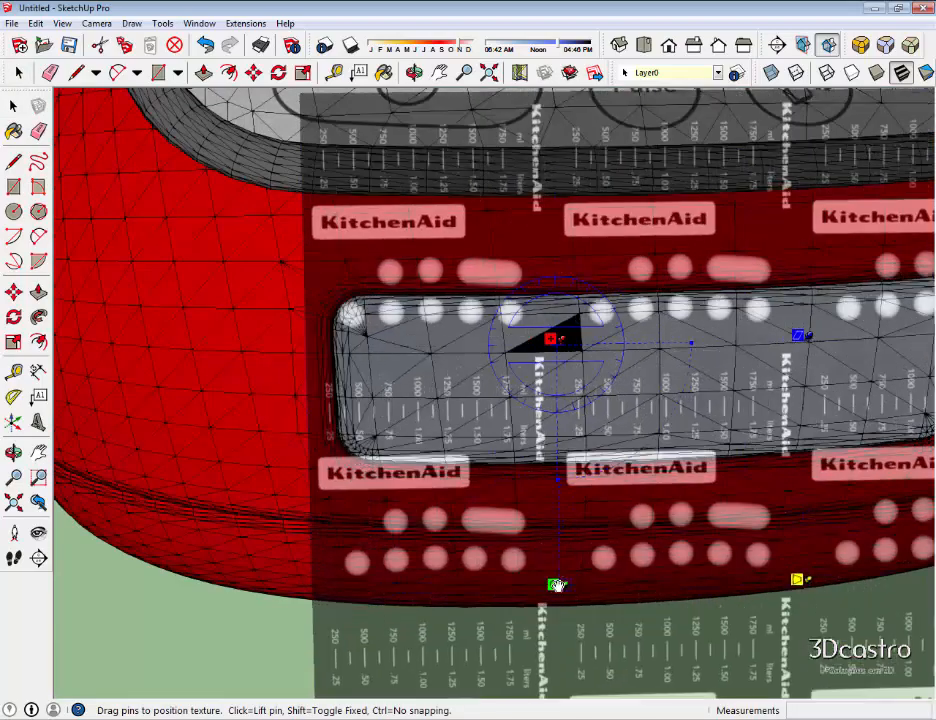
Move and enlarge the texture so one boxed KitchenAid logo sits centered on the lower panel.
{"action": "scroll", "coordinate": [511, 424], "scroll_direction": "down", "scroll_amount": 2}
{"action": "left_click_drag", "start_coordinate": [627, 407], "coordinate": [616, 347]}
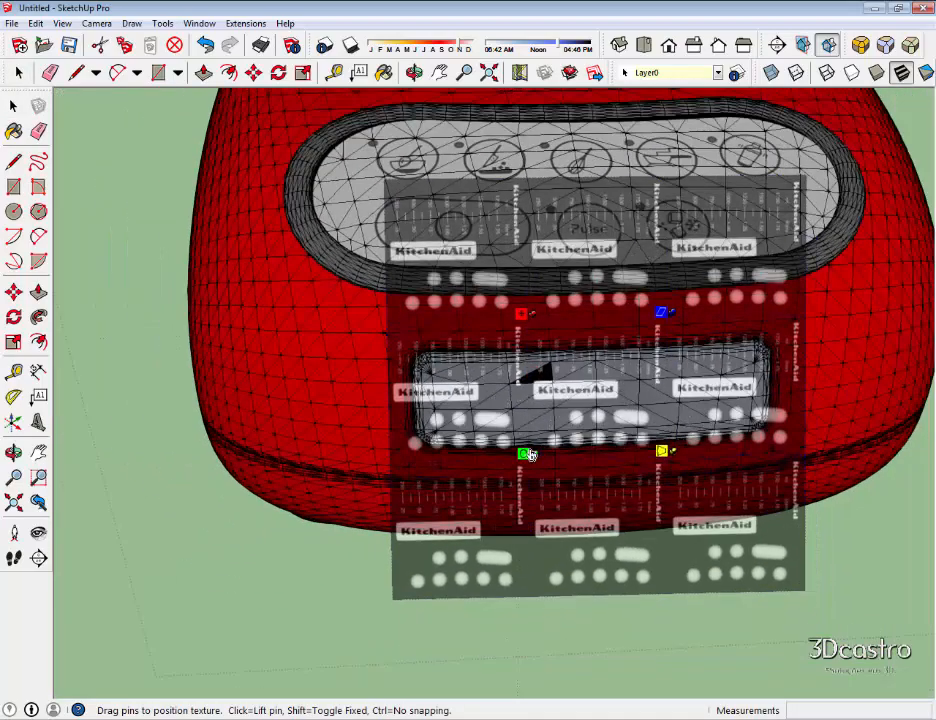
{"action": "left_click_drag", "start_coordinate": [530, 454], "coordinate": [521, 456]}
{"action": "left_click_drag", "start_coordinate": [528, 549], "coordinate": [529, 689]}
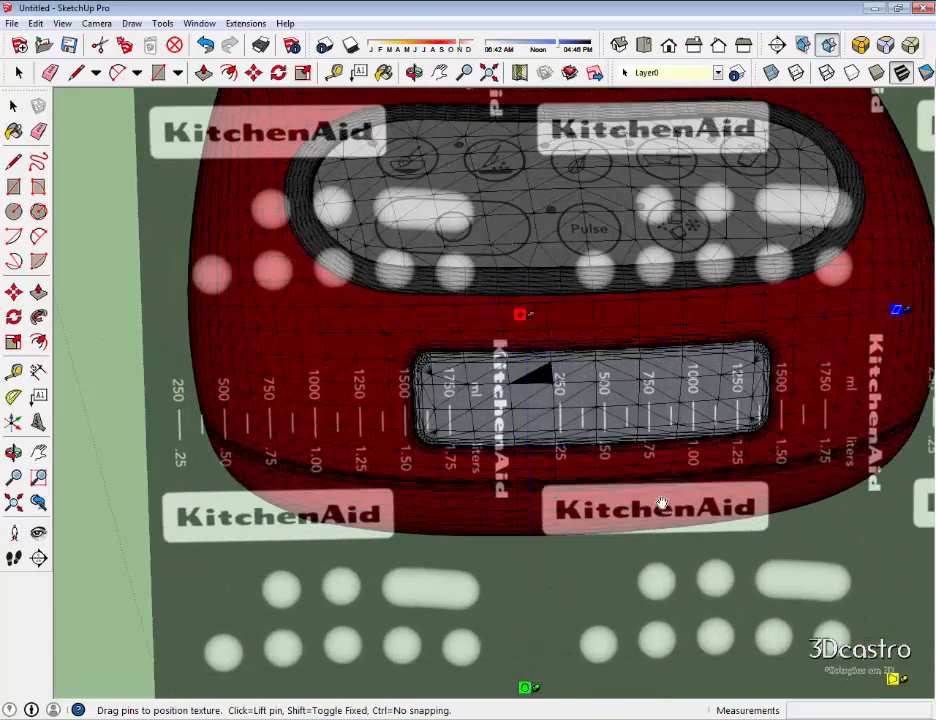
{"action": "left_click_drag", "start_coordinate": [667, 504], "coordinate": [588, 388]}
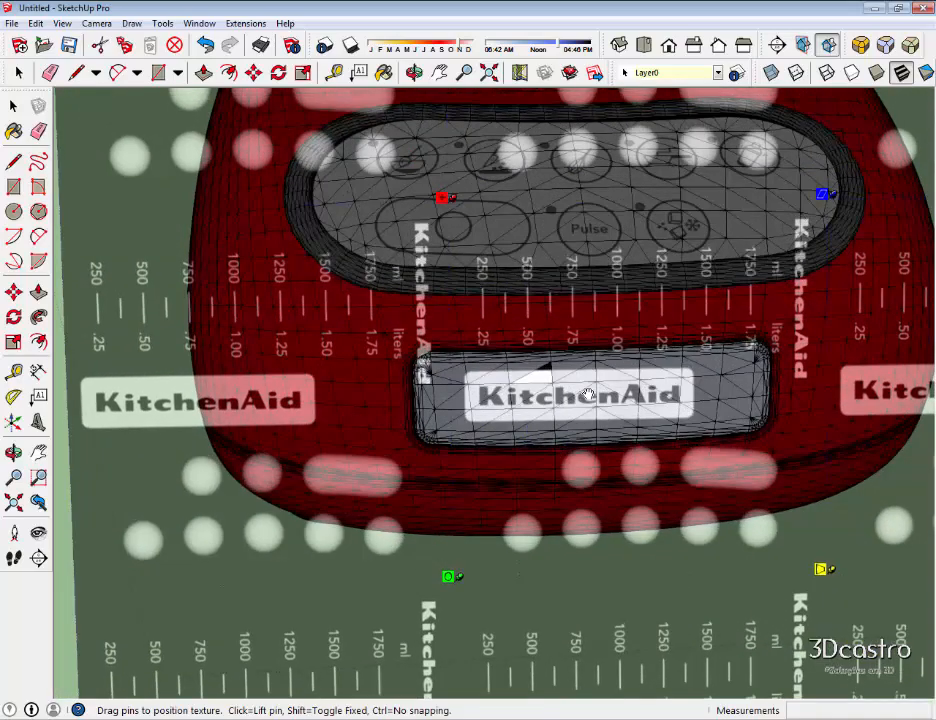
Try enlarging the KitchenAid texture further, then finish positioning and undo its application to the triangular face.
{"action": "scroll", "coordinate": [587, 387], "scroll_direction": "down", "scroll_amount": 1}
{"action": "scroll", "coordinate": [587, 387], "scroll_direction": "down", "scroll_amount": 1}
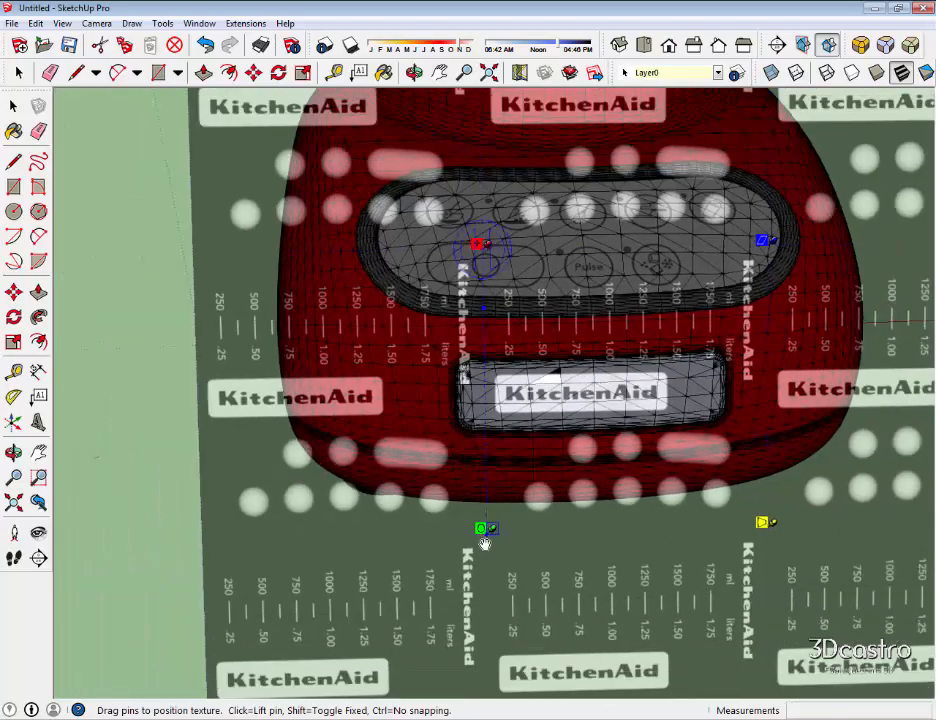
{"action": "left_click_drag", "start_coordinate": [484, 543], "coordinate": [495, 656]}
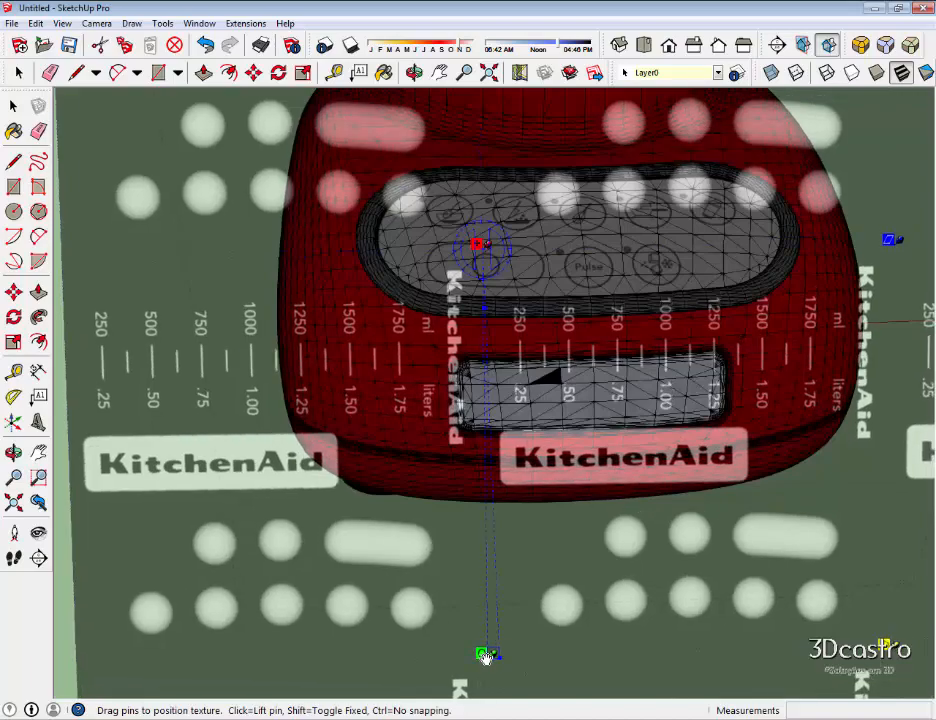
{"action": "left_click_drag", "start_coordinate": [489, 659], "coordinate": [485, 659]}
{"action": "key", "text": "Return"}
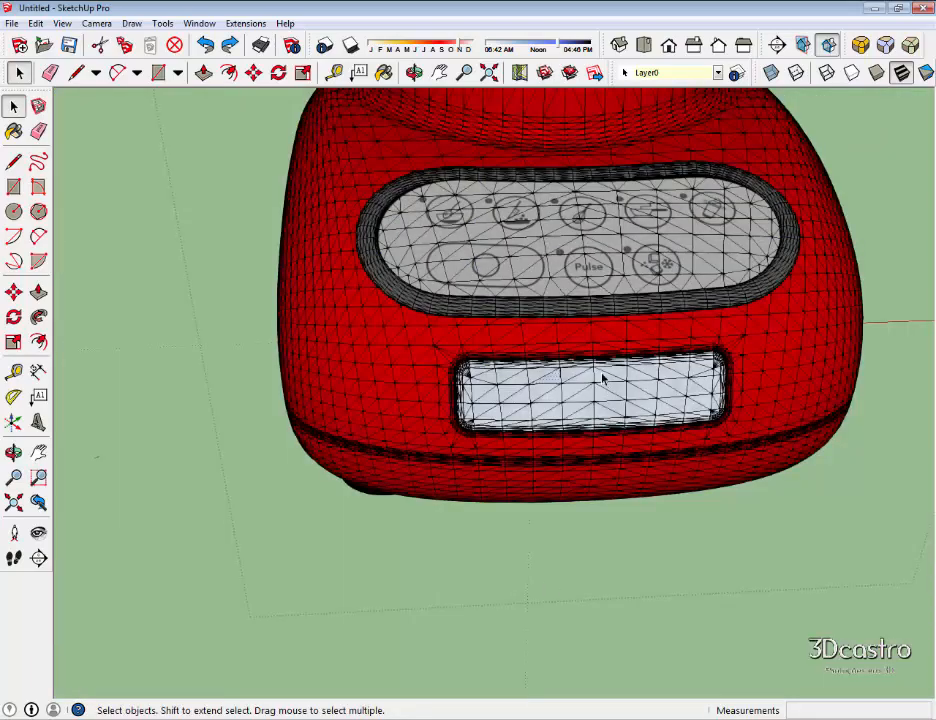
Import mpm_vol.09_p20_blender_bump as a texture again and apply it at a larger size to the lower panel's triangular face.
{"action": "scroll", "coordinate": [603, 378], "scroll_direction": "up", "scroll_amount": 6}
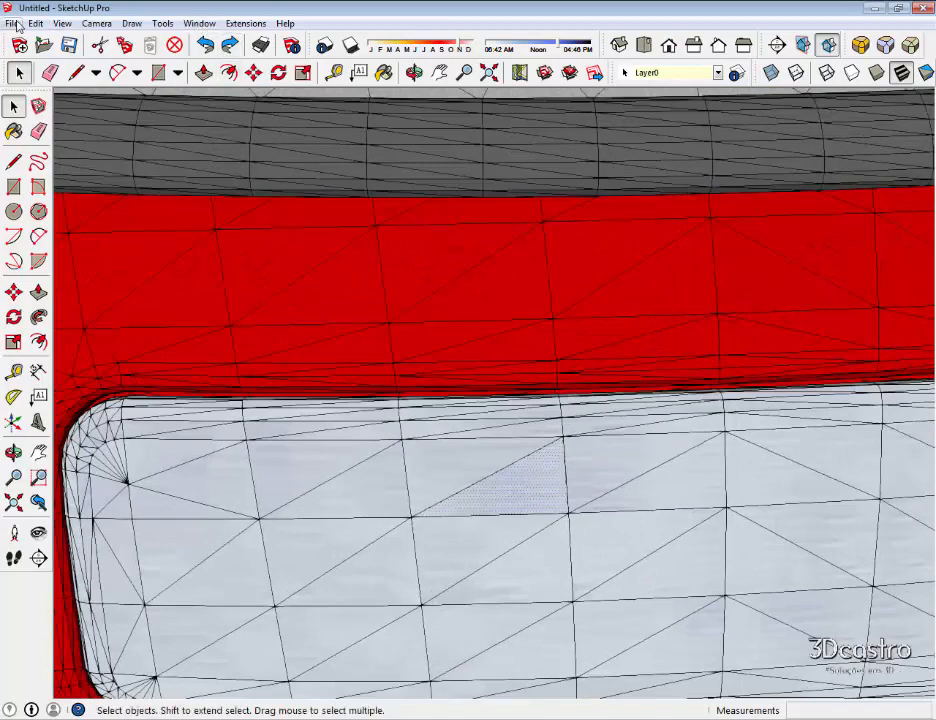
{"action": "left_click", "coordinate": [14, 23]}
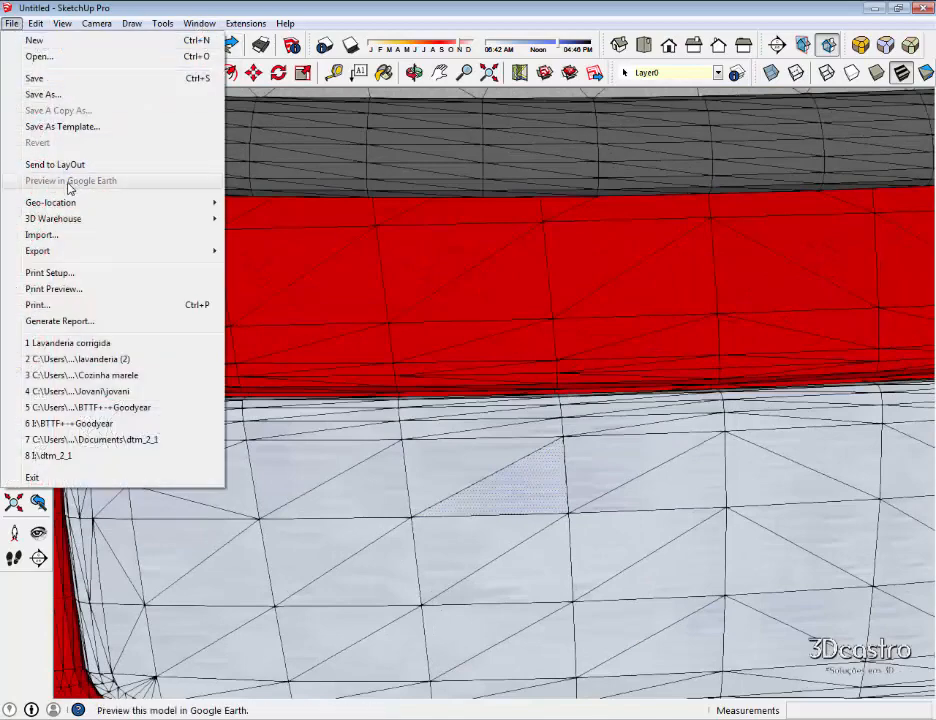
{"action": "left_click", "coordinate": [42, 237]}
{"action": "left_click_drag", "start_coordinate": [792, 267], "coordinate": [789, 366]}
{"action": "left_click", "coordinate": [291, 312]}
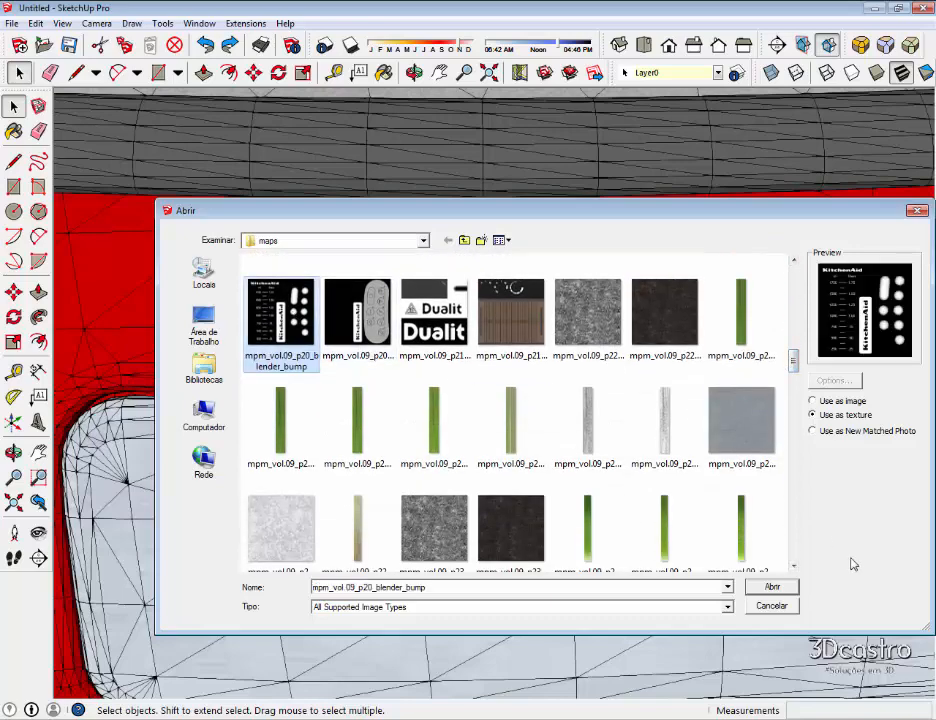
{"action": "left_click", "coordinate": [788, 588]}
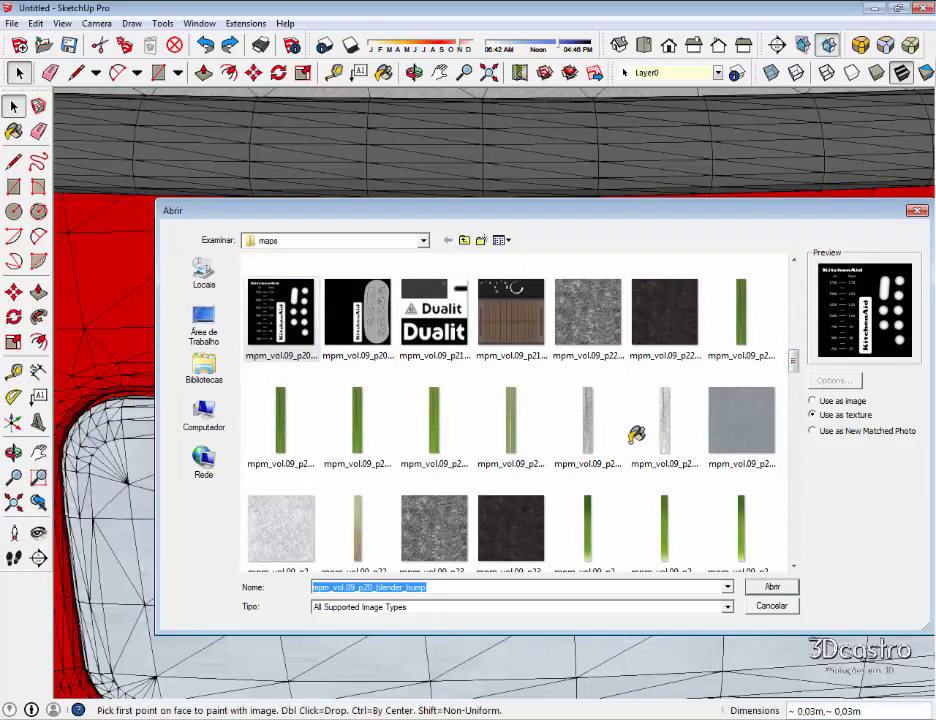
{"action": "scroll", "coordinate": [602, 441], "scroll_direction": "down", "scroll_amount": 4}
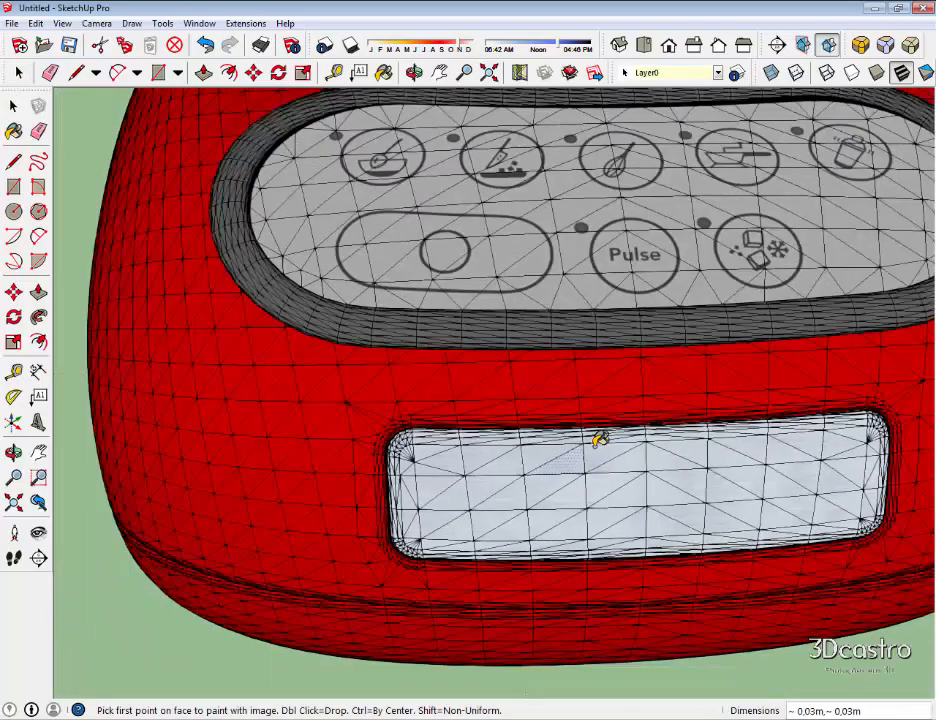
{"action": "scroll", "coordinate": [600, 435], "scroll_direction": "up", "scroll_amount": 3}
{"action": "scroll", "coordinate": [597, 440], "scroll_direction": "up", "scroll_amount": 4}
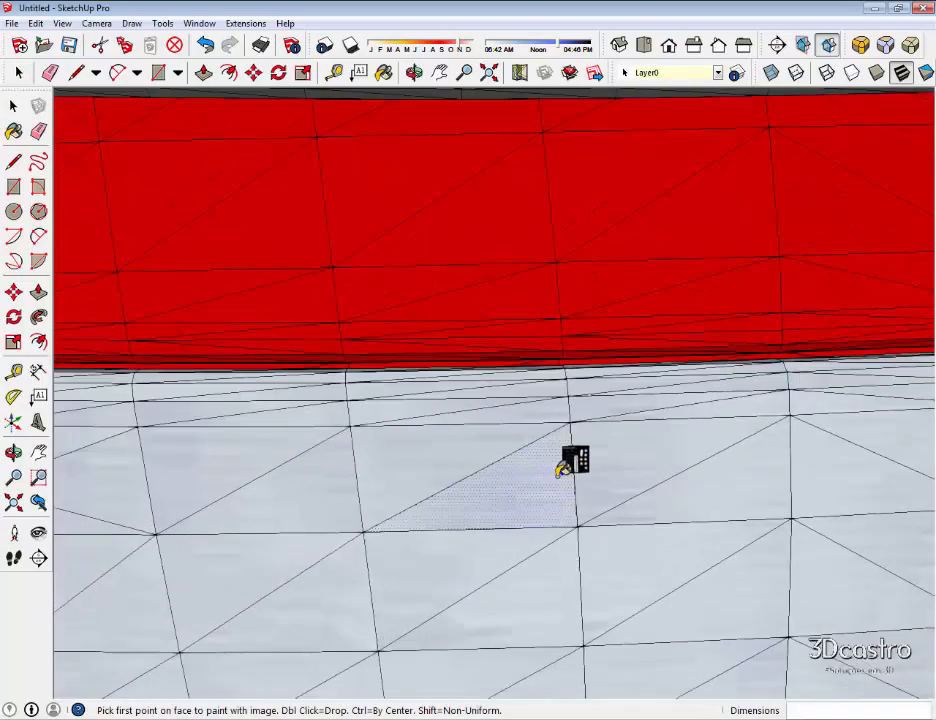
{"action": "left_click", "coordinate": [479, 513]}
{"action": "left_click", "coordinate": [782, 344]}
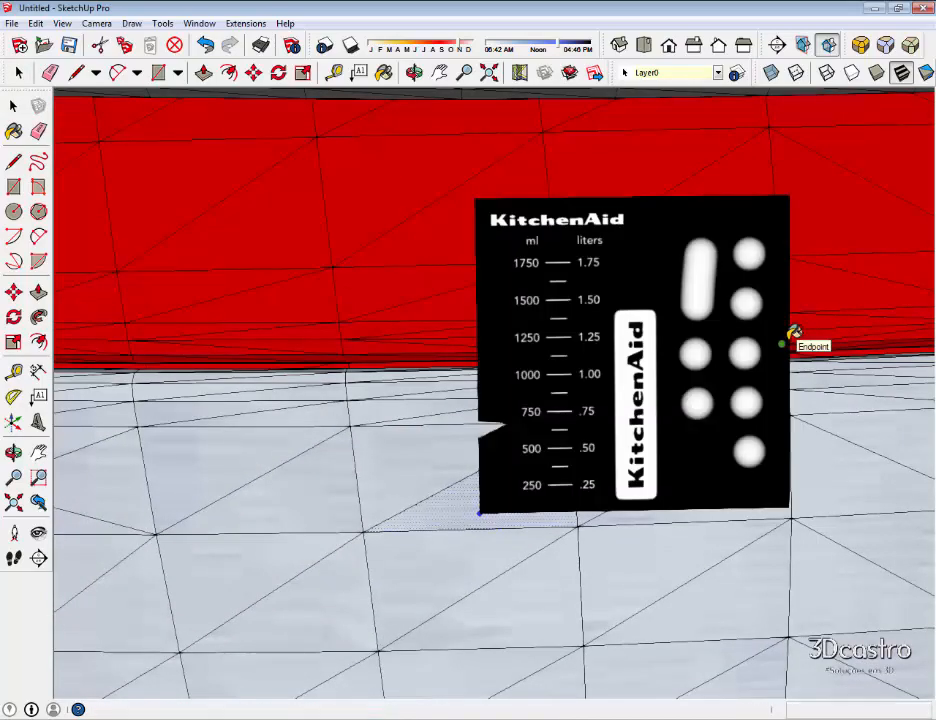
Start positioning the reimported texture with fixed pins and rotate it a quarter turn clockwise so the boxed logos read horizontally.
{"action": "right_click", "coordinate": [522, 476]}
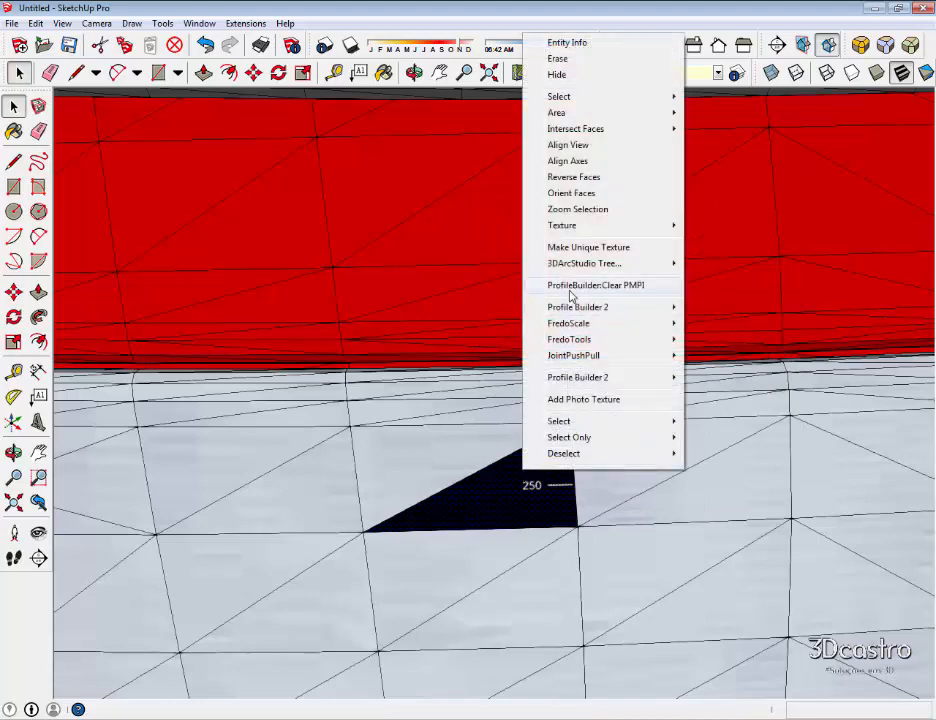
{"action": "mouse_move", "coordinate": [562, 225]}
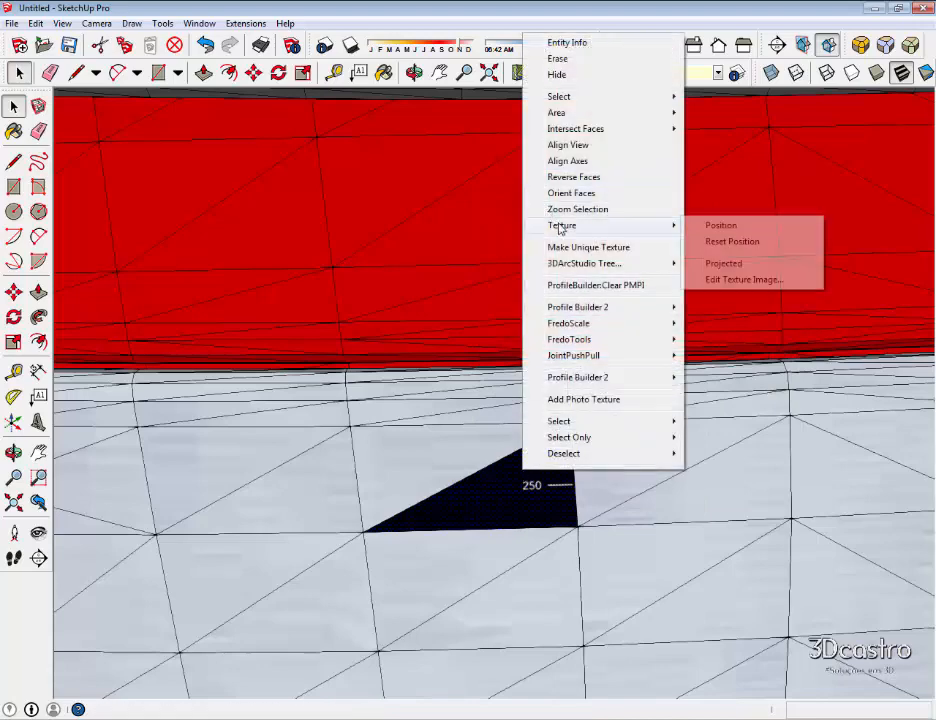
{"action": "left_click", "coordinate": [721, 228]}
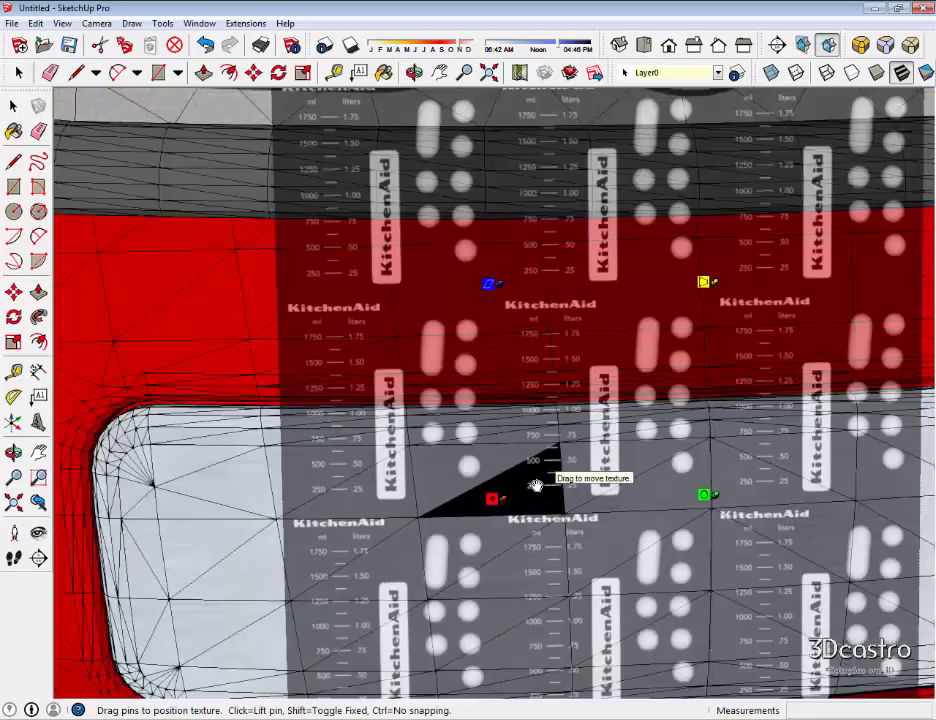
{"action": "right_click", "coordinate": [537, 486]}
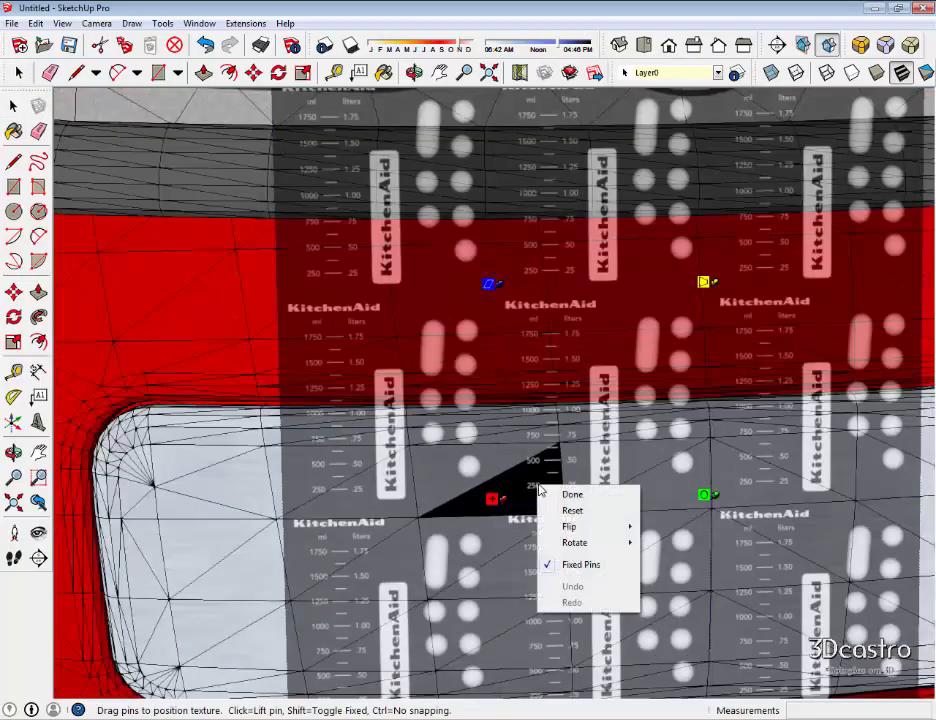
{"action": "scroll", "coordinate": [519, 487], "scroll_direction": "down", "scroll_amount": 3}
{"action": "scroll", "coordinate": [519, 487], "scroll_direction": "down", "scroll_amount": 2}
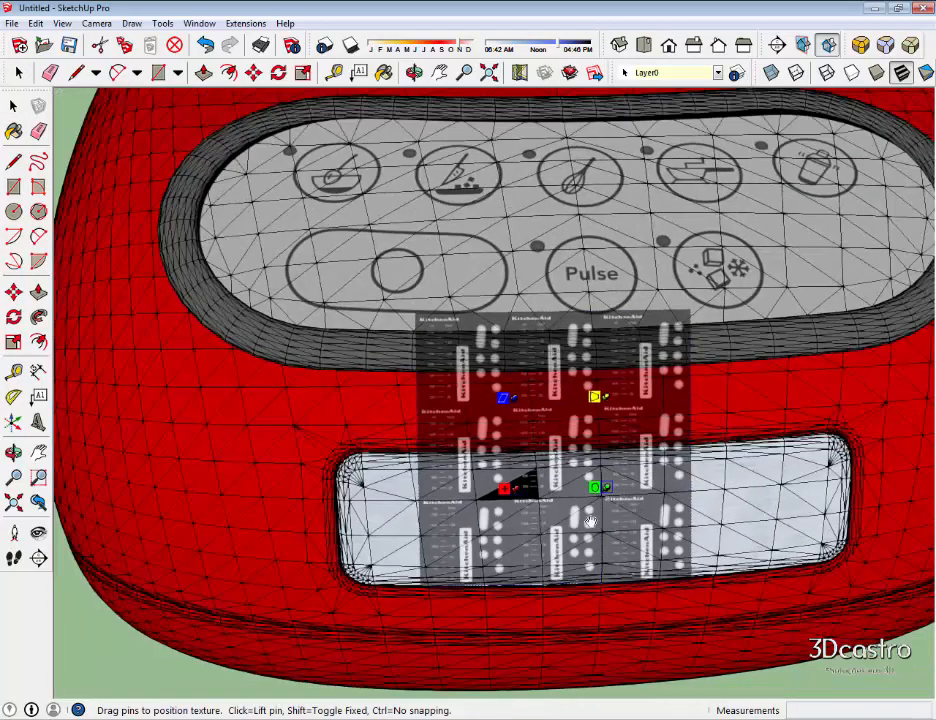
{"action": "left_click_drag", "start_coordinate": [595, 487], "coordinate": [512, 643]}
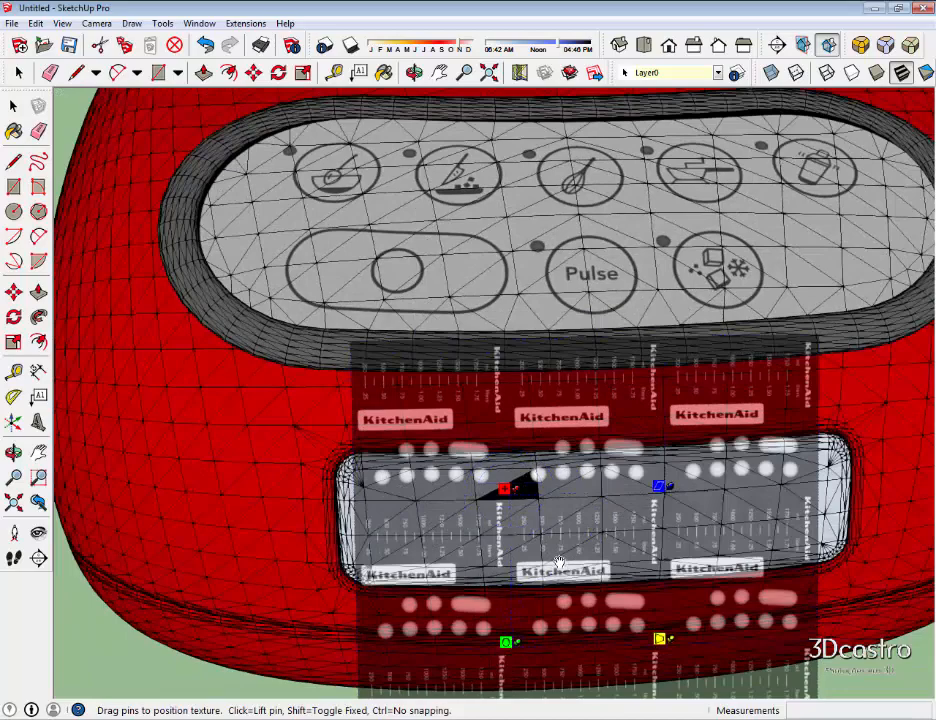
Enlarge the rotated texture, move a boxed KitchenAid logo onto the lower panel, and finish positioning.
{"action": "scroll", "coordinate": [520, 488], "scroll_direction": "down", "scroll_amount": 6}
{"action": "scroll", "coordinate": [533, 490], "scroll_direction": "down", "scroll_amount": 2}
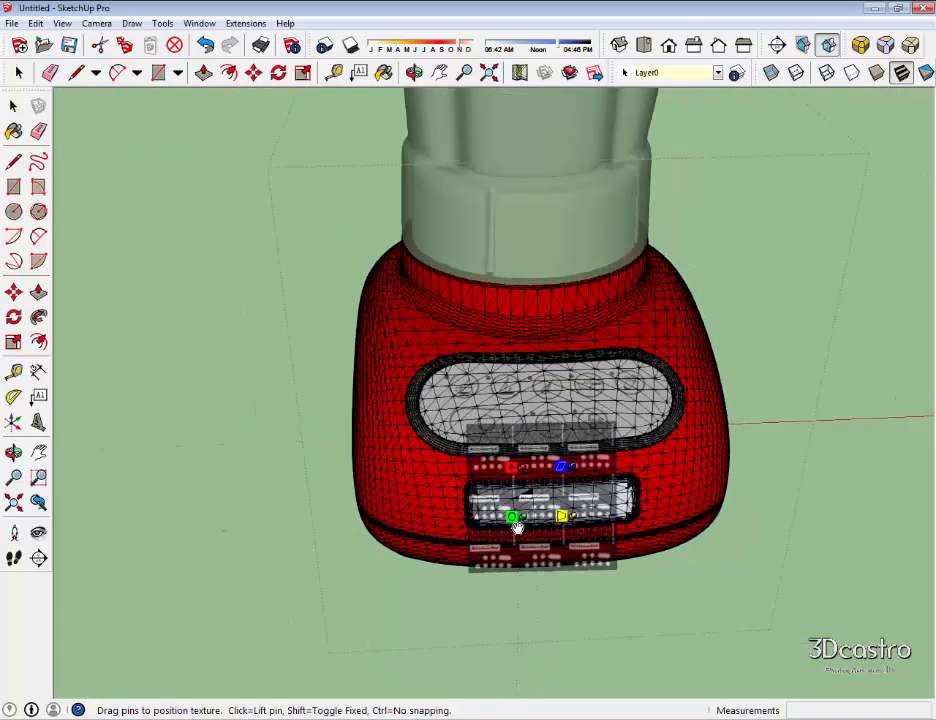
{"action": "left_click_drag", "start_coordinate": [512, 640], "coordinate": [510, 687]}
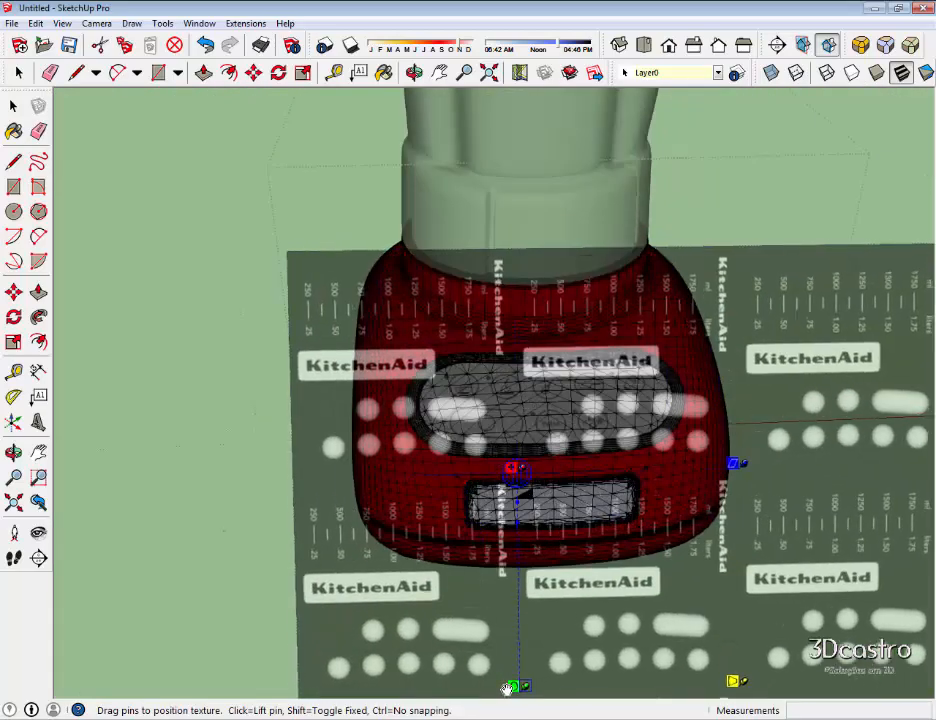
{"action": "mouse_move", "coordinate": [536, 531]}
{"action": "left_mouse_down"}
{"action": "mouse_move", "coordinate": [537, 500]}
{"action": "mouse_move", "coordinate": [521, 512]}
{"action": "mouse_move", "coordinate": [533, 518]}
{"action": "left_mouse_up"}
{"action": "key", "text": "Return"}
Sample the positioned texture from the triangular face and paint all matching aluminum faces of the lower panel with it.
{"action": "scroll", "coordinate": [530, 500], "scroll_direction": "up", "scroll_amount": 6}
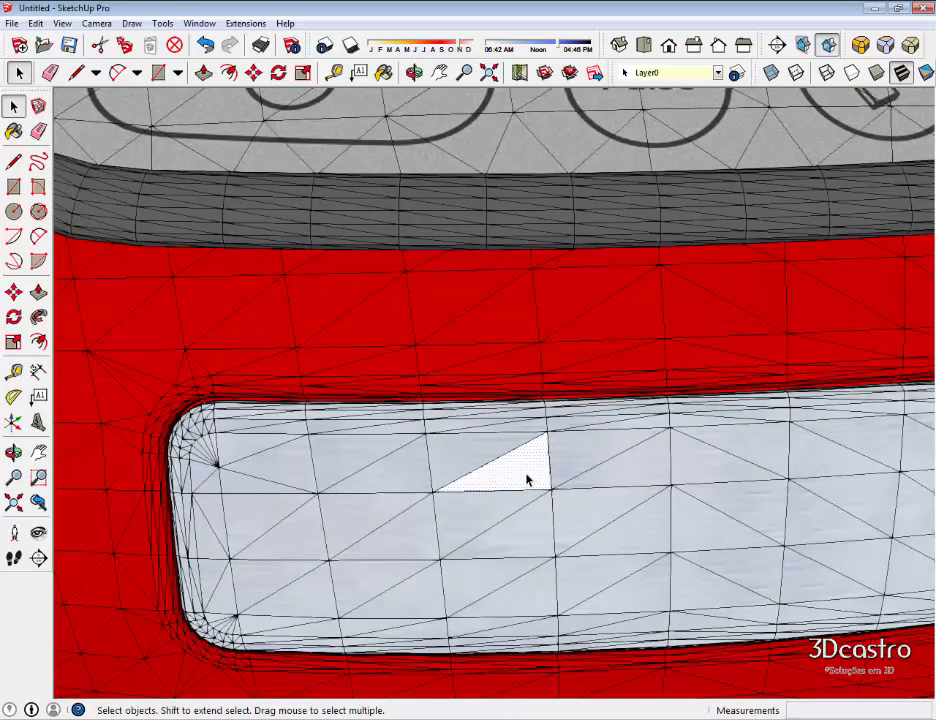
{"action": "key", "text": "b"}
{"action": "left_click", "coordinate": [920, 212]}
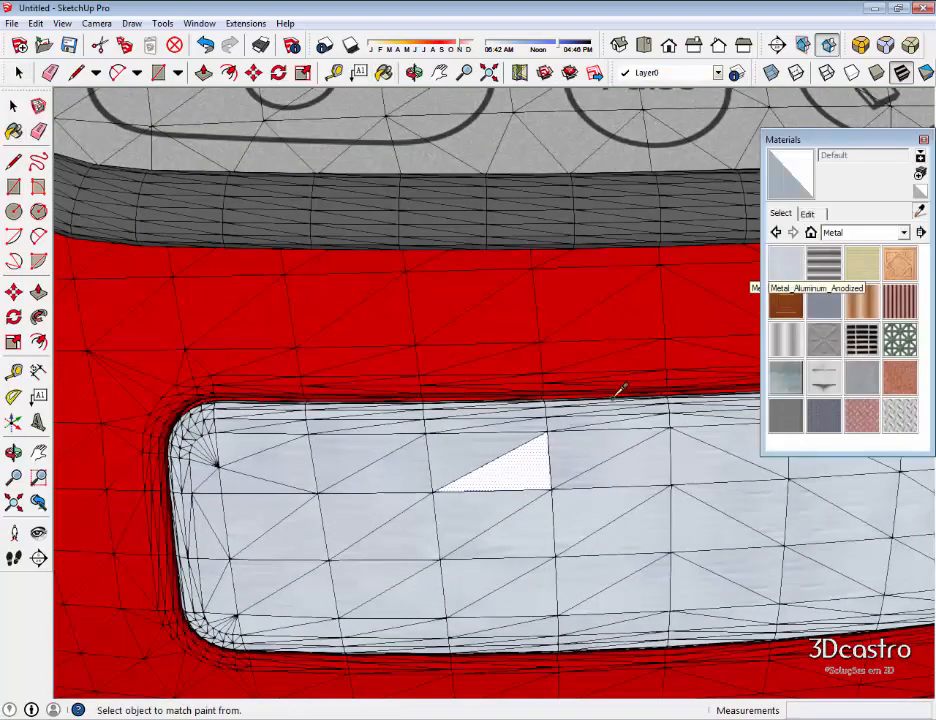
{"action": "left_click", "coordinate": [533, 469]}
{"action": "left_click", "coordinate": [572, 452], "text": "shift"}
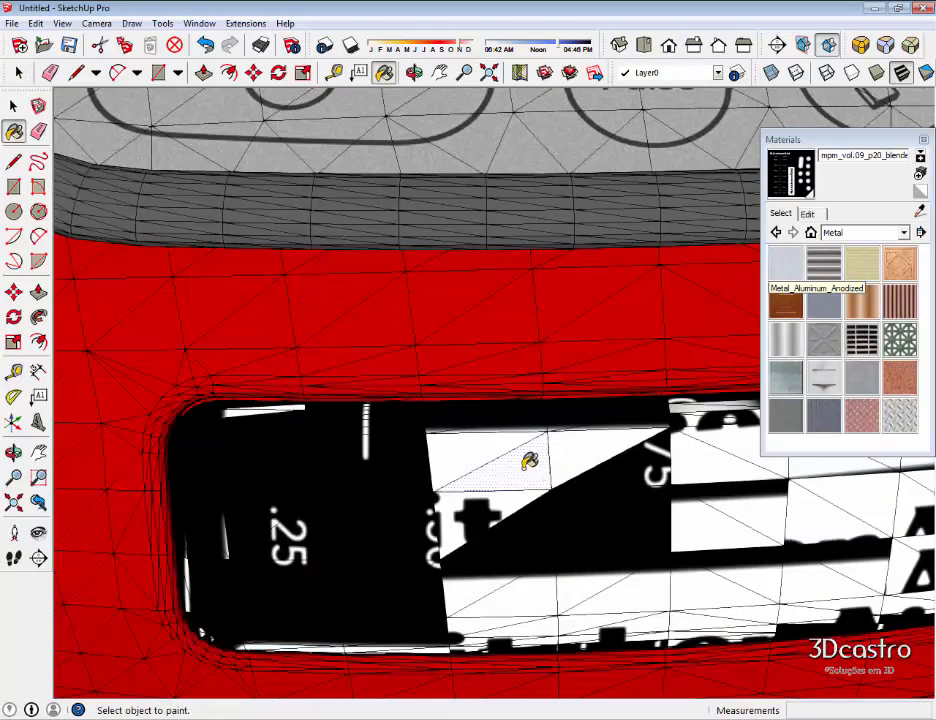
Set the triangular face's texture to projected, sample it, and repaint all matching faces of the lower panel with it.
{"action": "key", "text": "space"}
{"action": "right_click", "coordinate": [524, 466]}
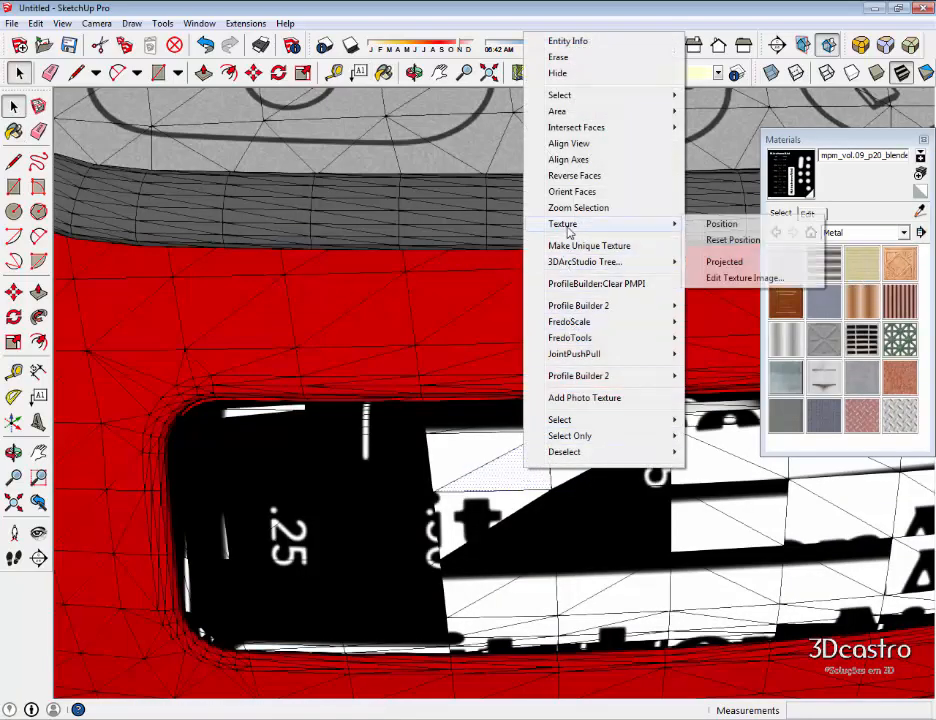
{"action": "left_click", "coordinate": [725, 261]}
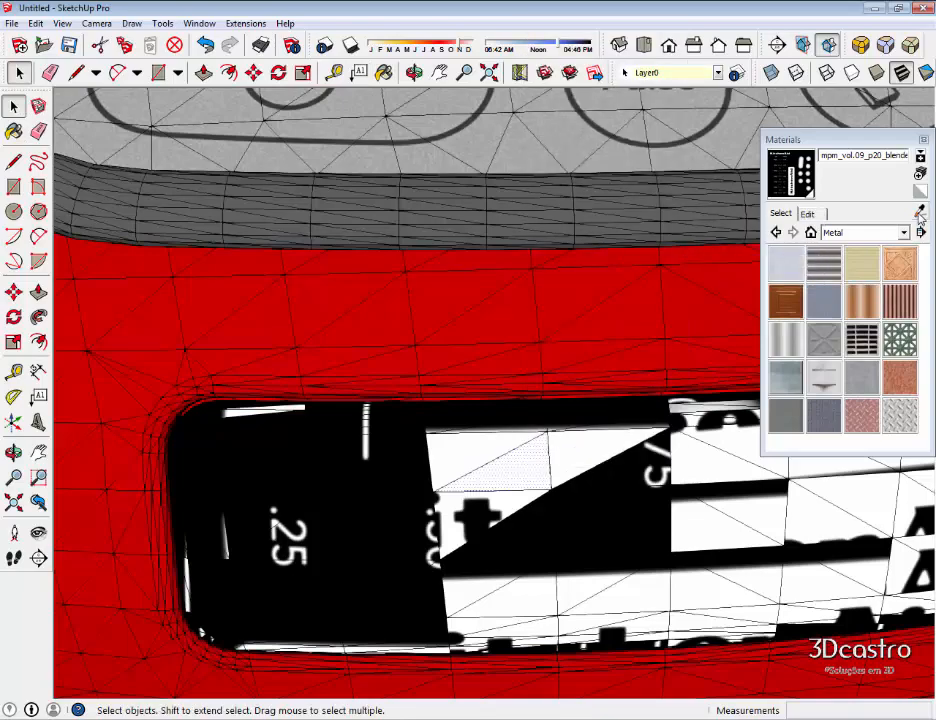
{"action": "left_click", "coordinate": [920, 213]}
{"action": "left_click", "coordinate": [528, 468]}
{"action": "left_click", "coordinate": [587, 444], "text": "shift"}
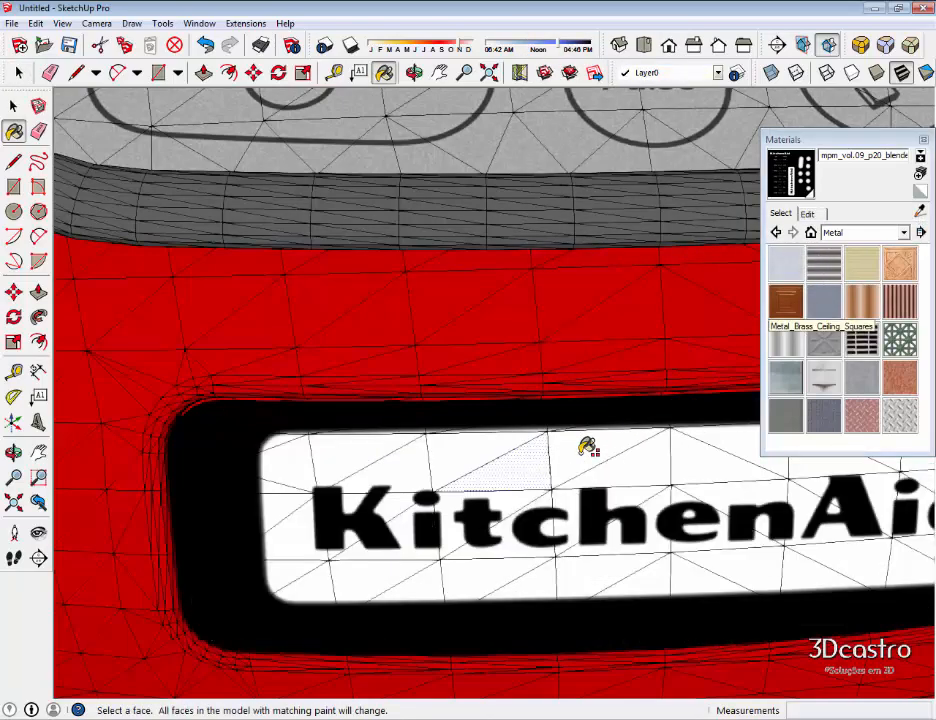
{"action": "scroll", "coordinate": [585, 443], "scroll_direction": "down", "scroll_amount": 5}
{"action": "key", "text": "space"}
Soften and smooth the blender base's edges with a 180-degree angle between normals, including smooth normals and soften coplanar.
{"action": "middle_click_drag", "start_coordinate": [645, 606], "coordinate": [508, 335]}
{"action": "middle_click_drag", "start_coordinate": [444, 314], "coordinate": [290, 466]}
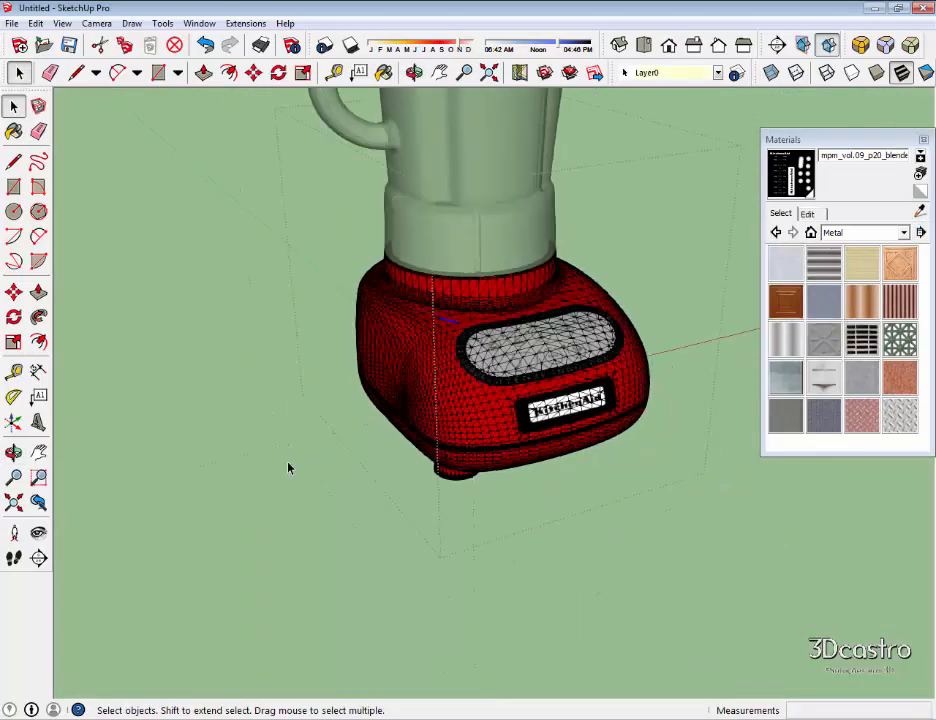
{"action": "scroll", "coordinate": [435, 368], "scroll_direction": "up", "scroll_amount": 3}
{"action": "right_click", "coordinate": [439, 368]}
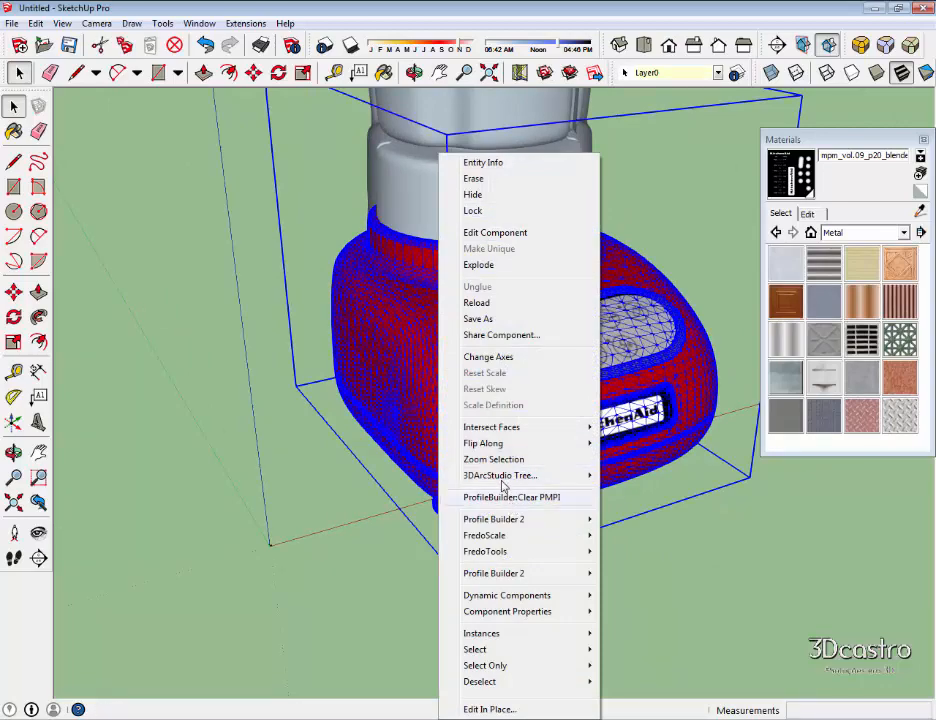
{"action": "mouse_move", "coordinate": [496, 442]}
{"action": "left_click", "coordinate": [380, 348]}
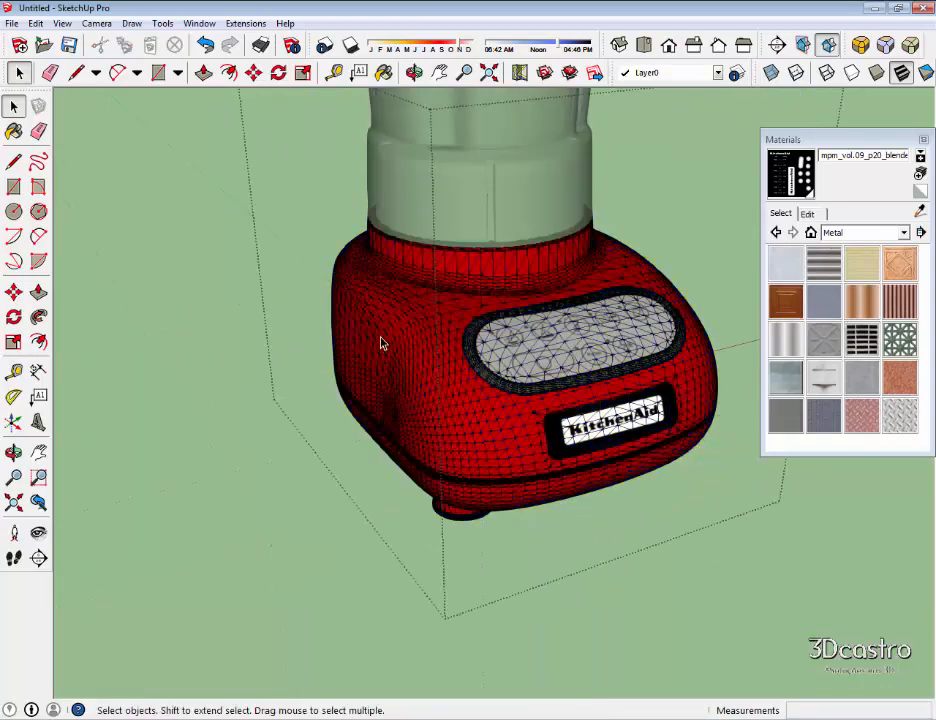
{"action": "left_click", "coordinate": [381, 345]}
{"action": "right_click", "coordinate": [381, 342]}
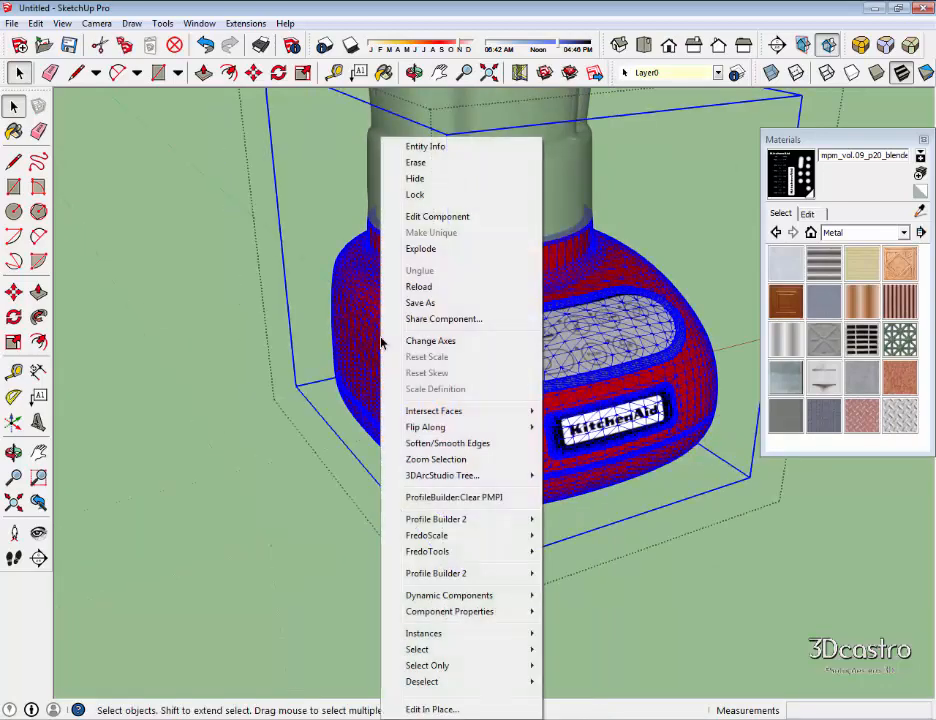
{"action": "left_click", "coordinate": [412, 443]}
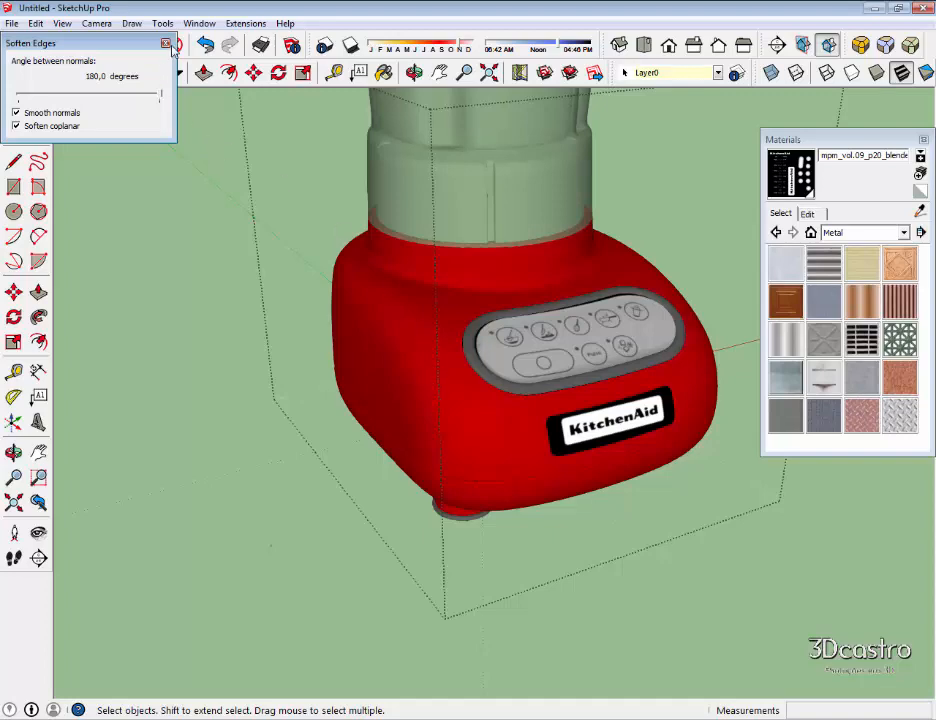
{"action": "left_click", "coordinate": [166, 43]}
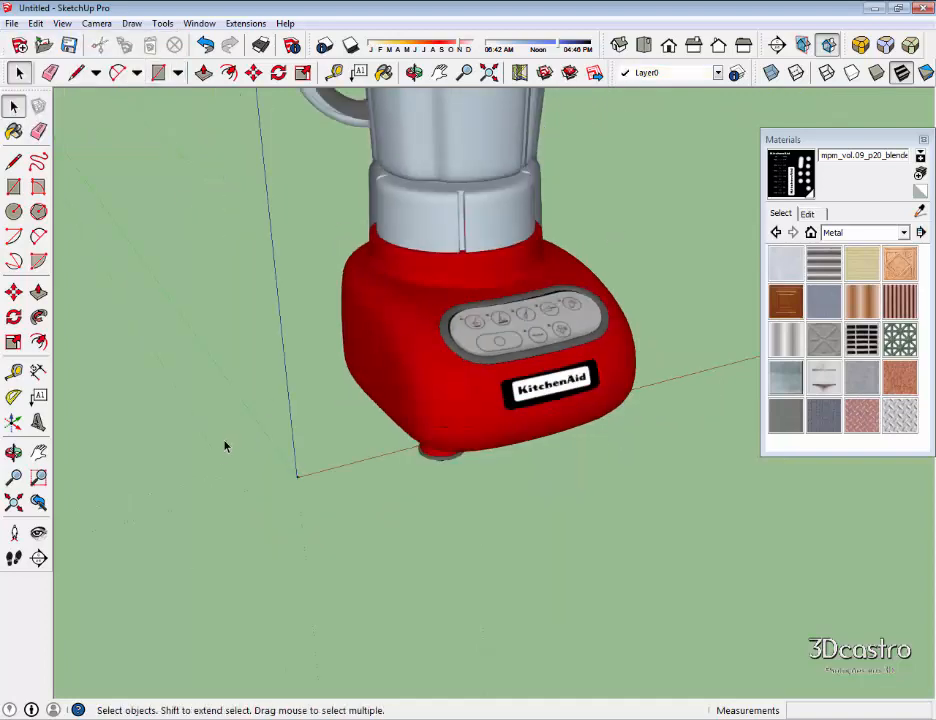
Paint the blender jar with Translucent_Glass_Gray from the Translucent material collection.
{"action": "scroll", "coordinate": [480, 295], "scroll_direction": "down", "scroll_amount": 1}
{"action": "mouse_move", "coordinate": [465, 265]}
{"action": "middle_mouse_down", "text": "shift"}
{"action": "mouse_move", "coordinate": [549, 443]}
{"action": "mouse_move", "coordinate": [562, 518]}
{"action": "middle_mouse_up", "text": "shift"}
{"action": "scroll", "coordinate": [577, 355], "scroll_direction": "up", "scroll_amount": 2}
{"action": "middle_click_drag", "start_coordinate": [576, 352], "coordinate": [550, 293]}
{"action": "scroll", "coordinate": [550, 293], "scroll_direction": "up", "scroll_amount": 1}
{"action": "left_click", "coordinate": [807, 213]}
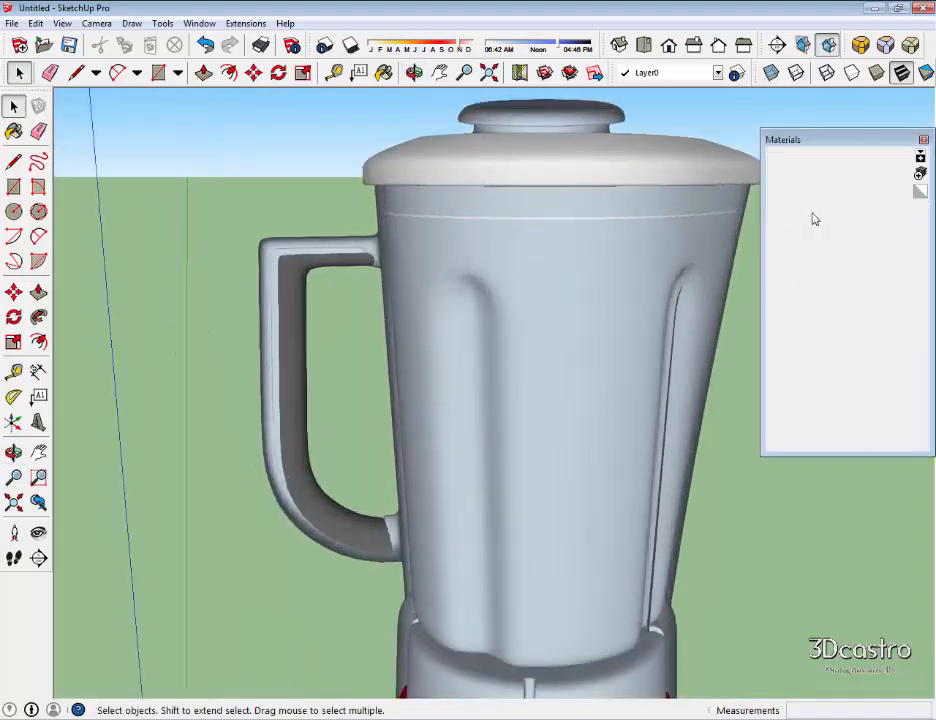
{"action": "left_click", "coordinate": [780, 213]}
{"action": "left_click", "coordinate": [900, 232]}
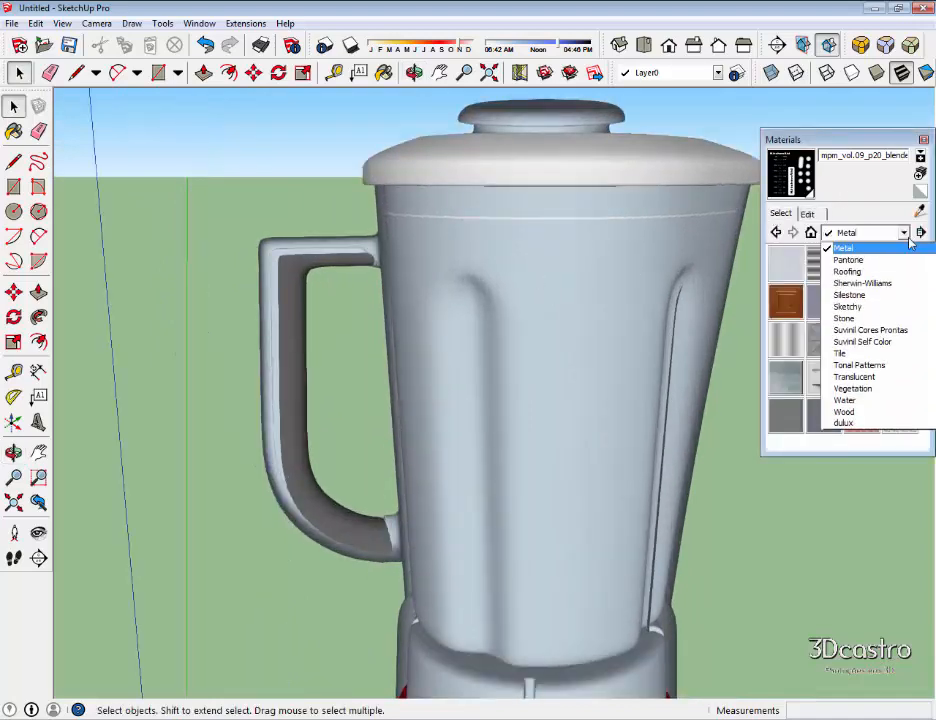
{"action": "left_click", "coordinate": [767, 127]}
{"action": "left_click_drag", "start_coordinate": [767, 127], "coordinate": [674, 88]}
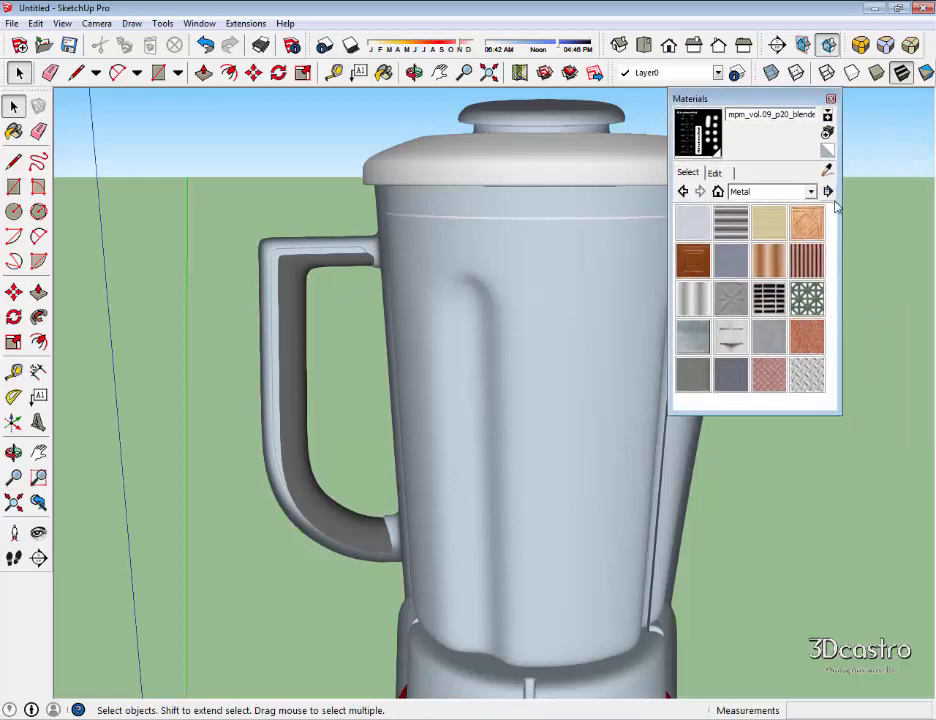
{"action": "left_click", "coordinate": [811, 192]}
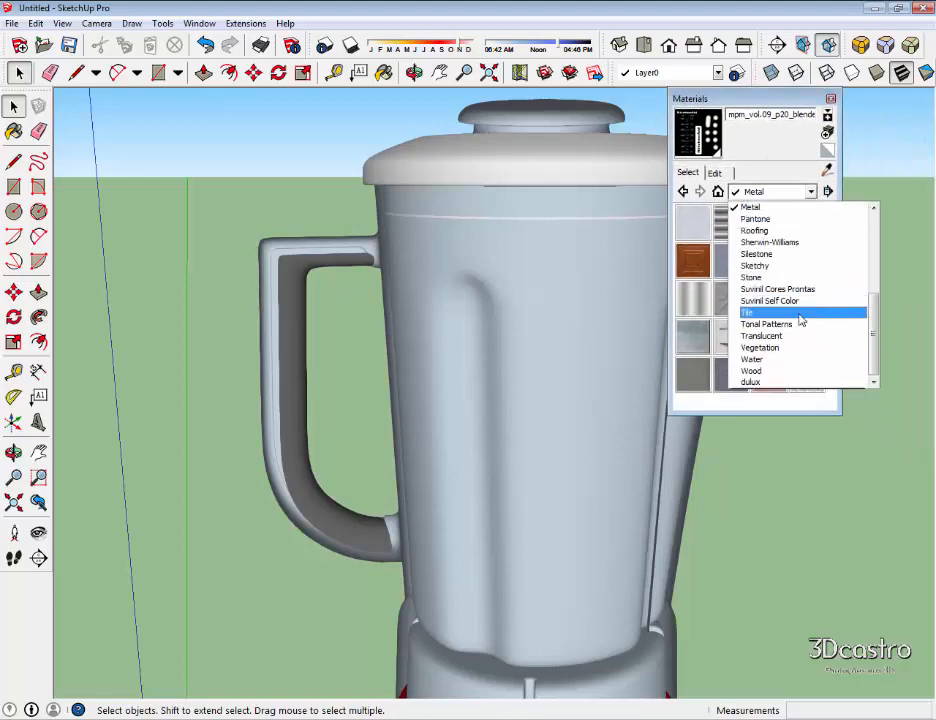
{"action": "left_click", "coordinate": [778, 336]}
{"action": "left_click", "coordinate": [692, 297]}
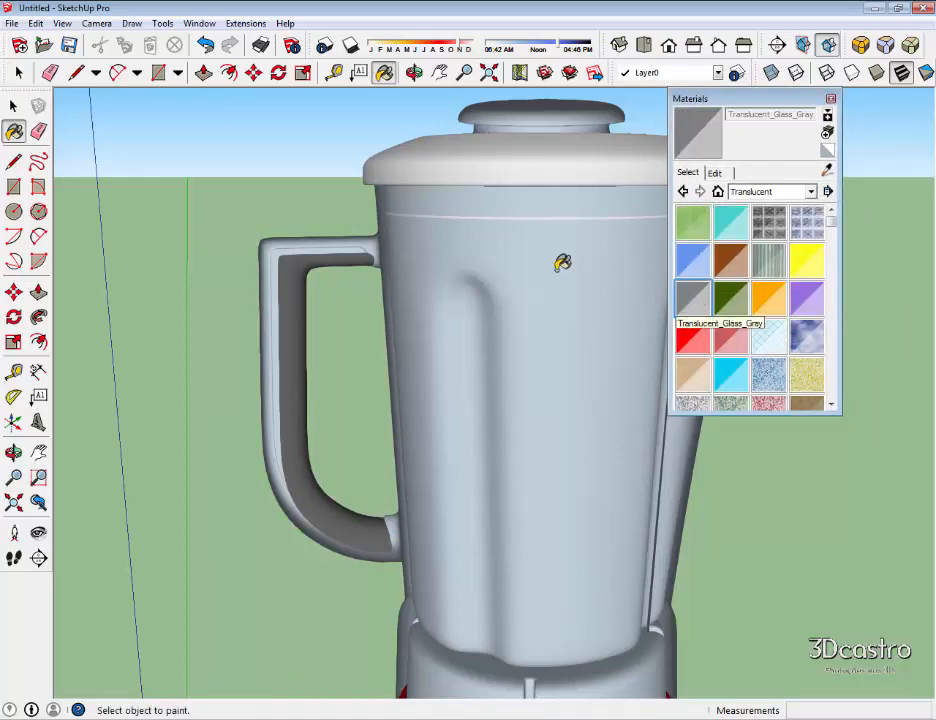
{"action": "left_click", "coordinate": [561, 264]}
Darken the Translucent_Glass_Gray material's color and set its opacity to 28.
{"action": "scroll", "coordinate": [561, 264], "scroll_direction": "down", "scroll_amount": 2}
{"action": "middle_click_drag", "start_coordinate": [560, 261], "coordinate": [564, 313]}
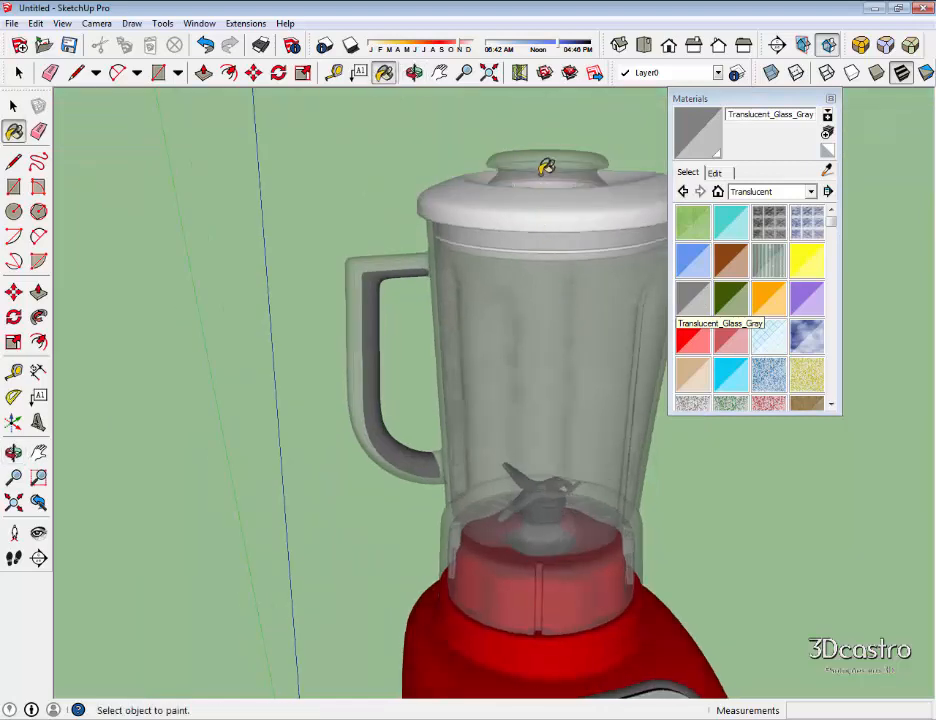
{"action": "mouse_move", "coordinate": [546, 168]}
{"action": "middle_mouse_down"}
{"action": "mouse_move", "coordinate": [485, 226]}
{"action": "mouse_move", "coordinate": [373, 265]}
{"action": "middle_mouse_up"}
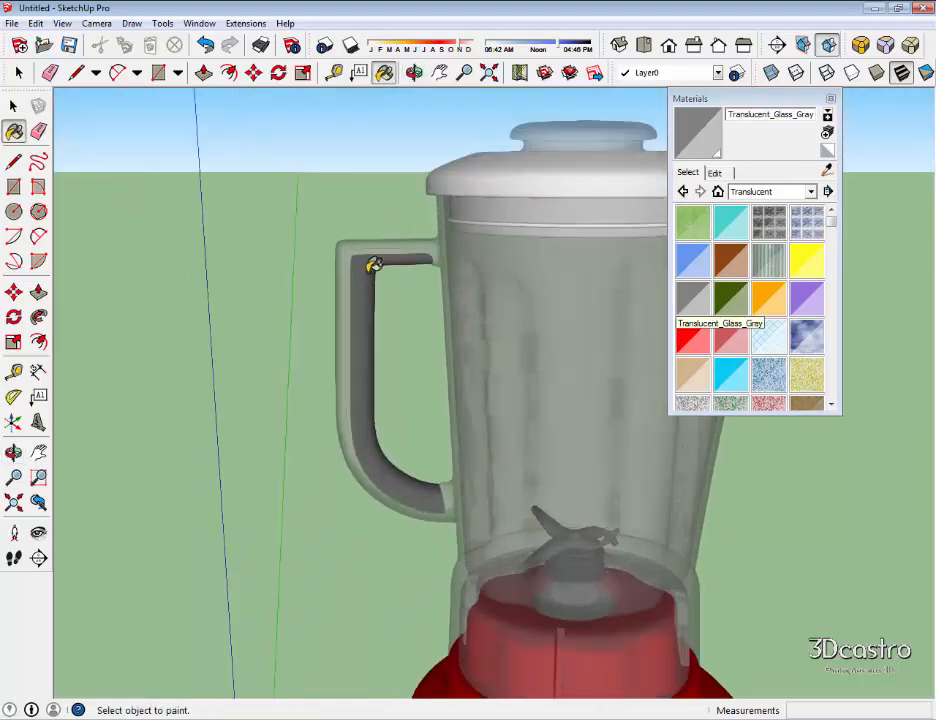
{"action": "scroll", "coordinate": [549, 272], "scroll_direction": "down", "scroll_amount": 3}
{"action": "left_click", "coordinate": [714, 172]}
{"action": "left_click", "coordinate": [750, 263]}
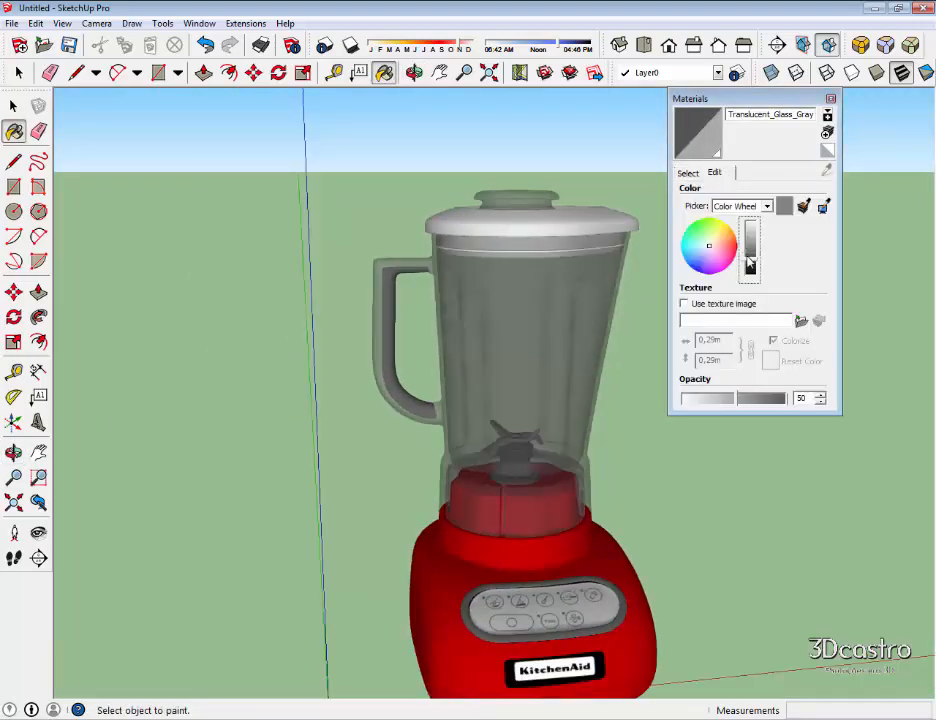
{"action": "mouse_move", "coordinate": [726, 399]}
{"action": "left_mouse_down"}
{"action": "mouse_move", "coordinate": [706, 401]}
{"action": "mouse_move", "coordinate": [714, 404]}
{"action": "left_mouse_up"}
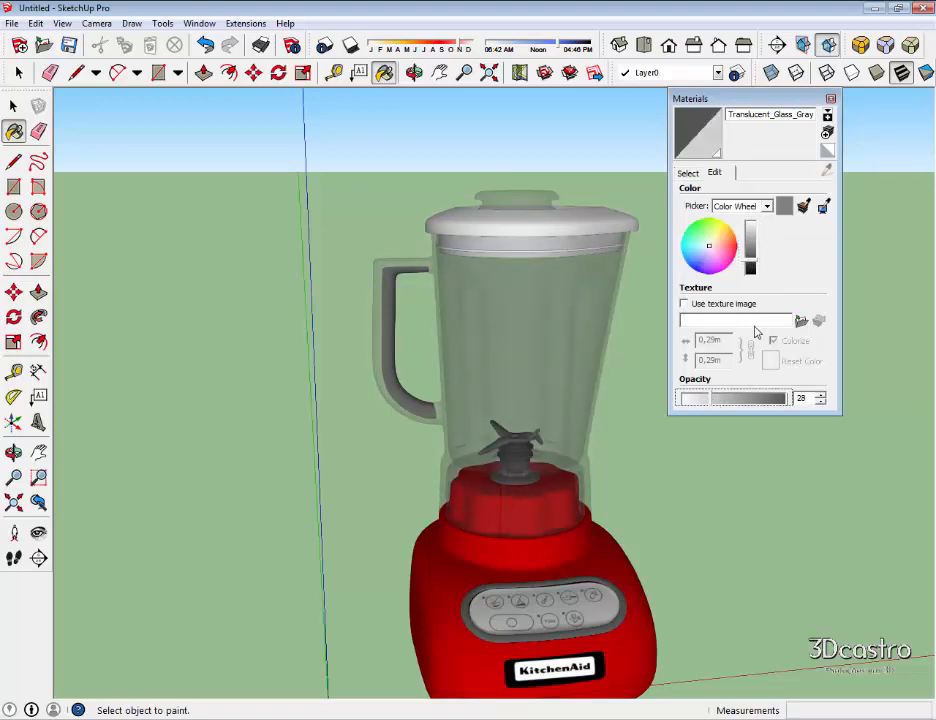
{"action": "left_click", "coordinate": [830, 99]}
Examine the textured blender from the front and the side.
{"action": "key", "text": "space"}
{"action": "scroll", "coordinate": [554, 209], "scroll_direction": "down", "scroll_amount": 3}
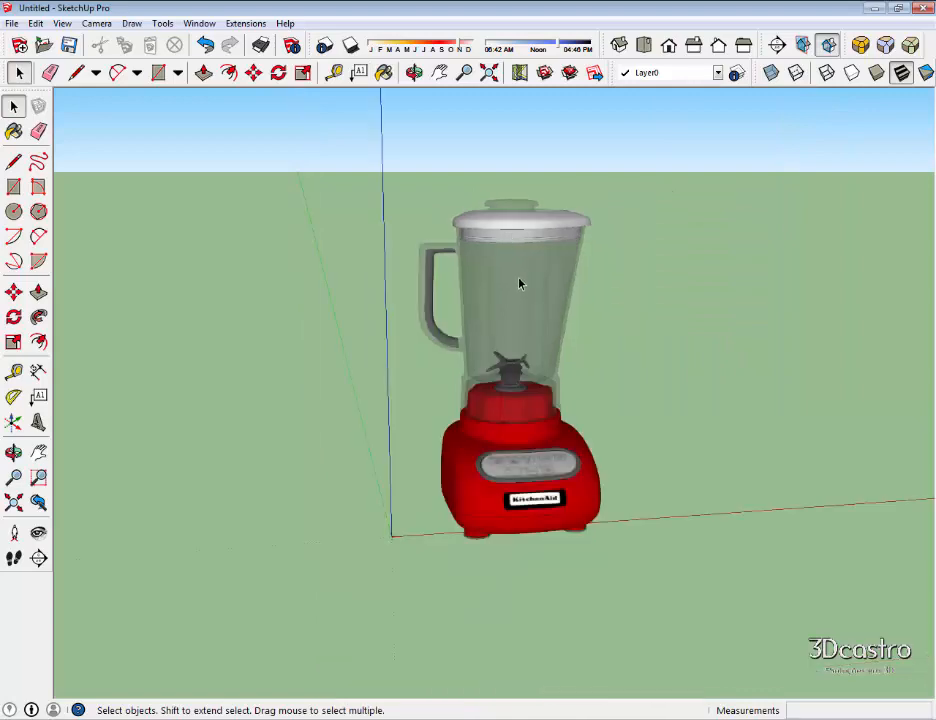
{"action": "left_click", "coordinate": [545, 480]}
{"action": "scroll", "coordinate": [549, 361], "scroll_direction": "up", "scroll_amount": 5}
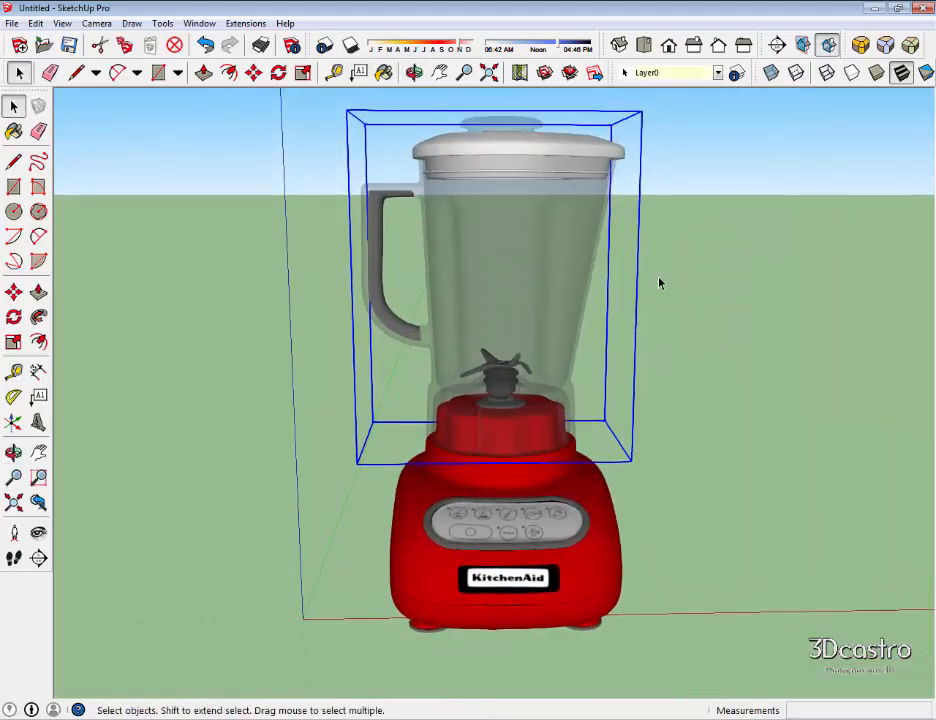
{"action": "left_click", "coordinate": [660, 282]}
{"action": "middle_click_drag", "start_coordinate": [658, 282], "coordinate": [815, 336]}
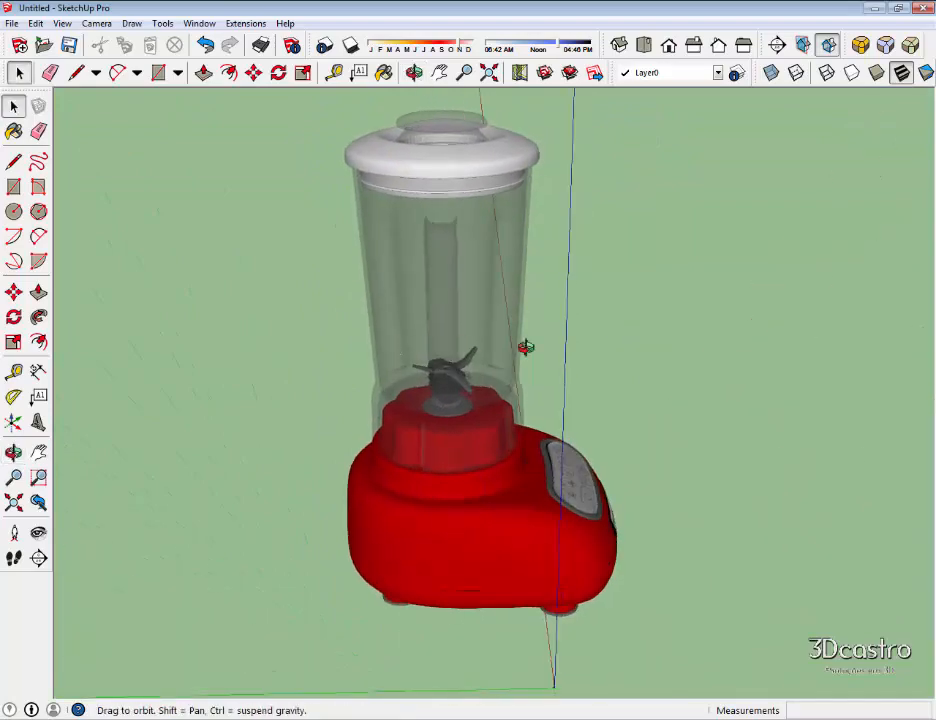
{"action": "middle_click_drag", "start_coordinate": [526, 351], "coordinate": [464, 317]}
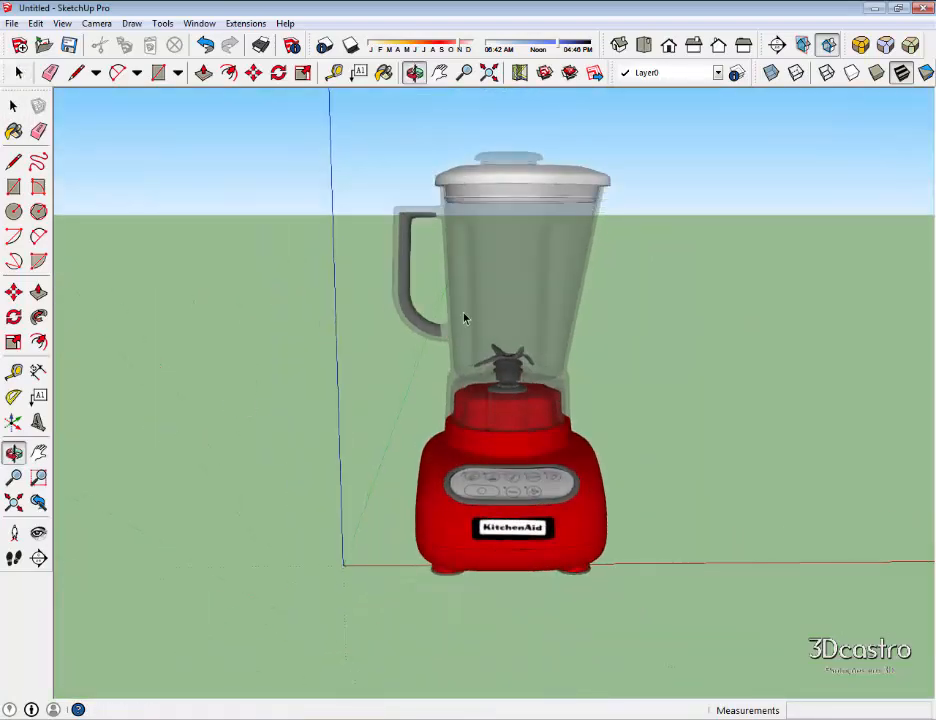
Select the blender's jar and base and combine them into one group.
{"action": "left_click", "coordinate": [509, 262]}
{"action": "left_click", "coordinate": [520, 465], "text": "shift"}
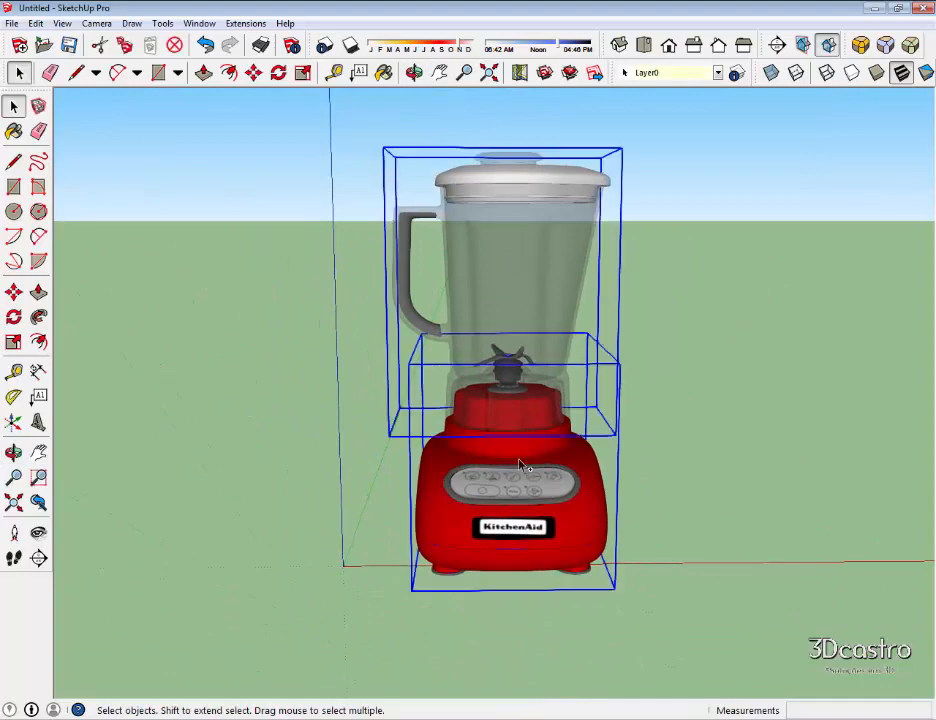
{"action": "right_click", "coordinate": [520, 465]}
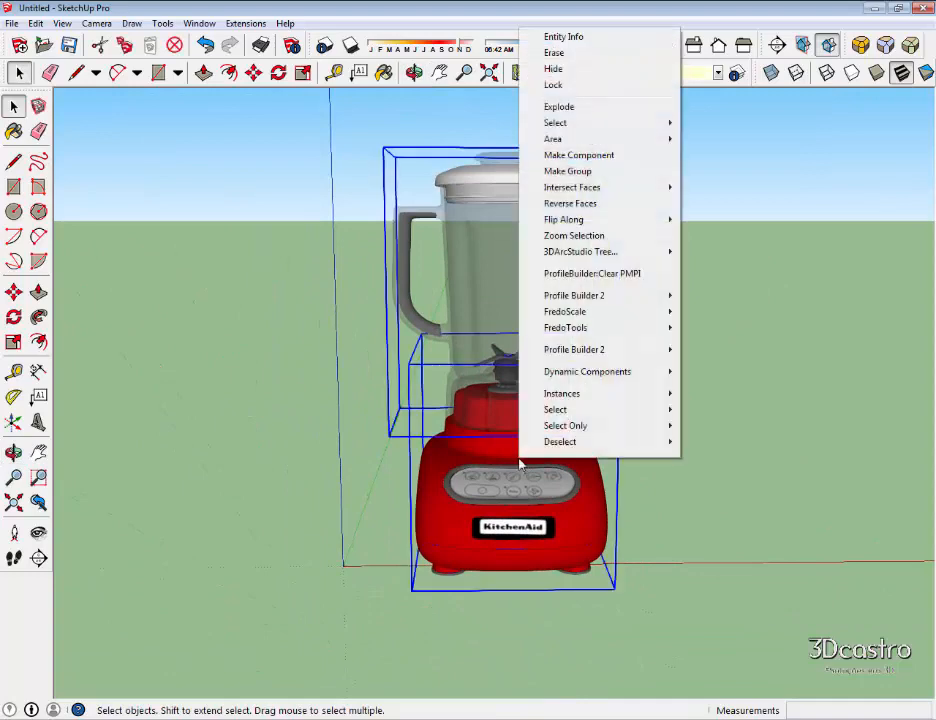
{"action": "left_click", "coordinate": [567, 172]}
{"action": "left_click", "coordinate": [444, 100]}
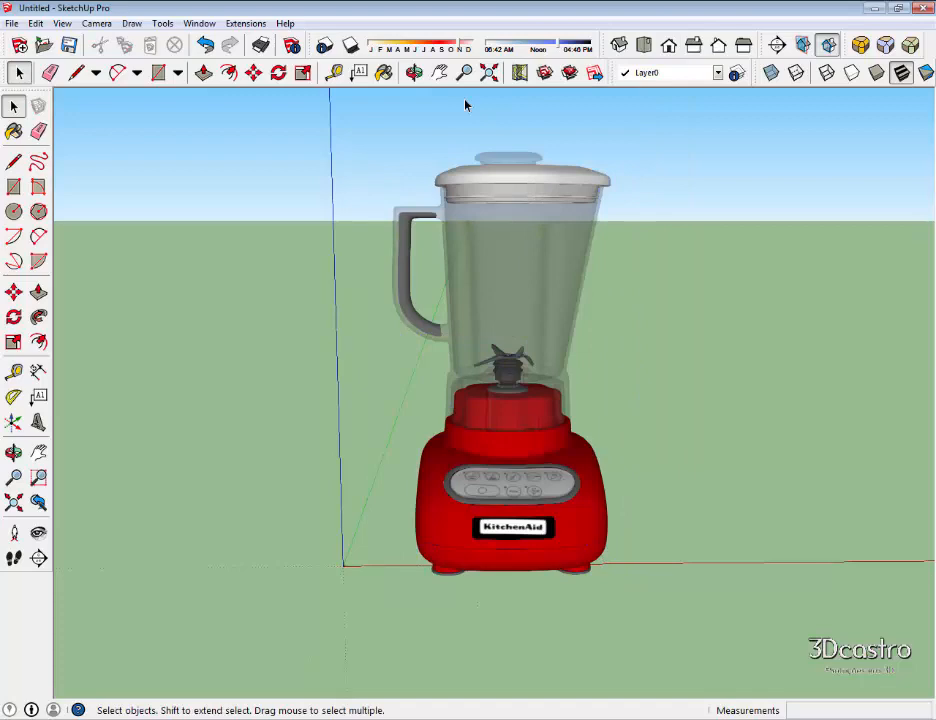
Purge the unused items from the entire model using the model statistics.
{"action": "left_click", "coordinate": [293, 47]}
{"action": "left_click", "coordinate": [493, 372]}
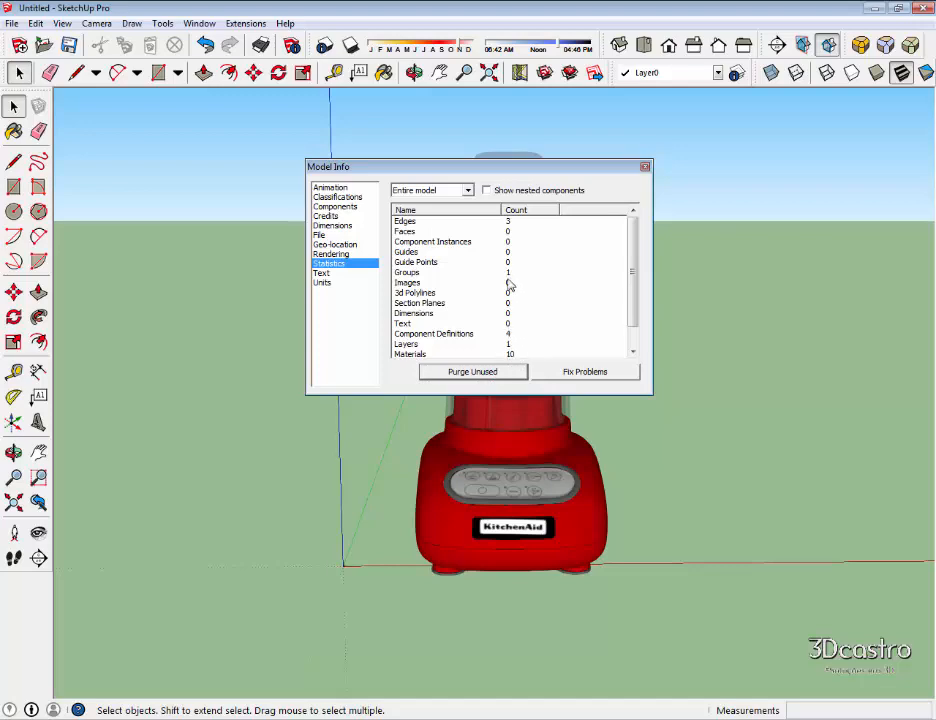
{"action": "left_click", "coordinate": [645, 169]}
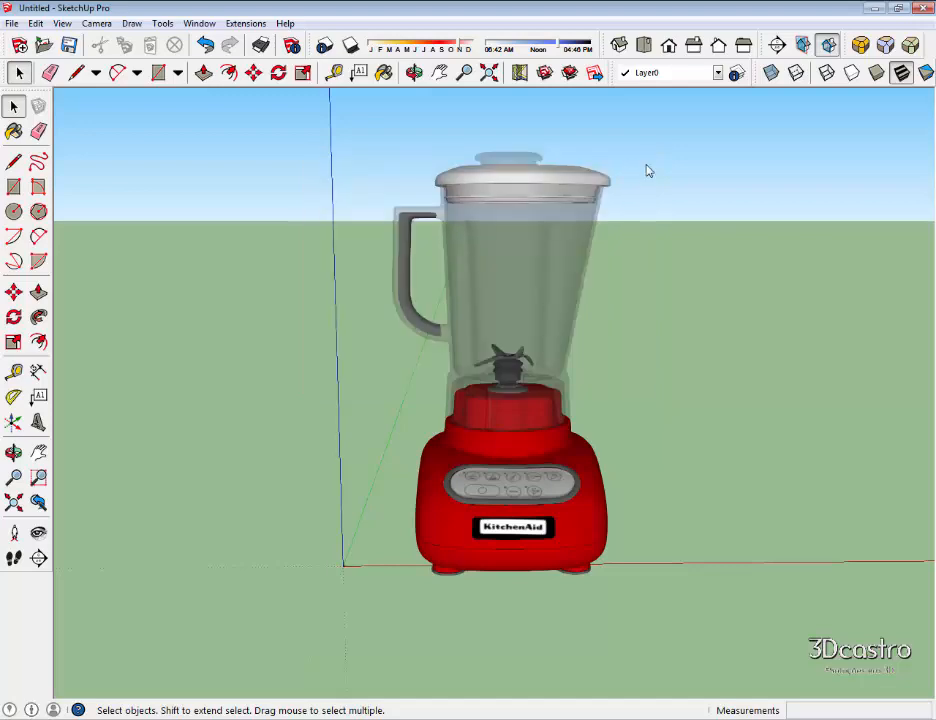
{"action": "left_click", "coordinate": [518, 234]}
{"action": "middle_click_drag", "start_coordinate": [518, 234], "coordinate": [422, 279]}
{"action": "left_click", "coordinate": [355, 265]}
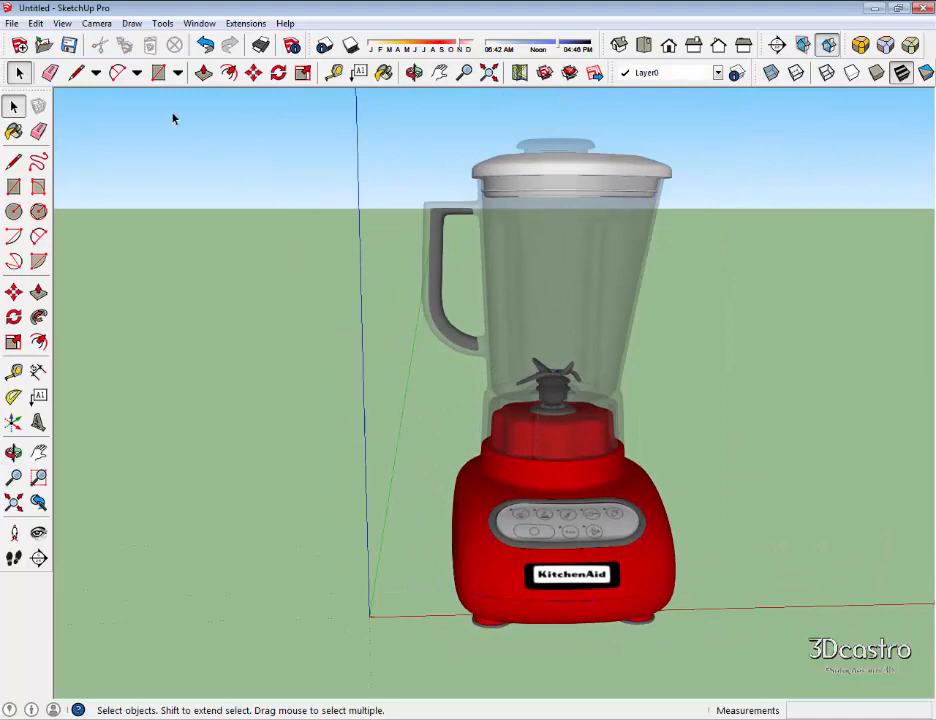
Save the model in the 00 folder as Liquidificador in SketchUp Version 8 format.
{"action": "left_click", "coordinate": [76, 48]}
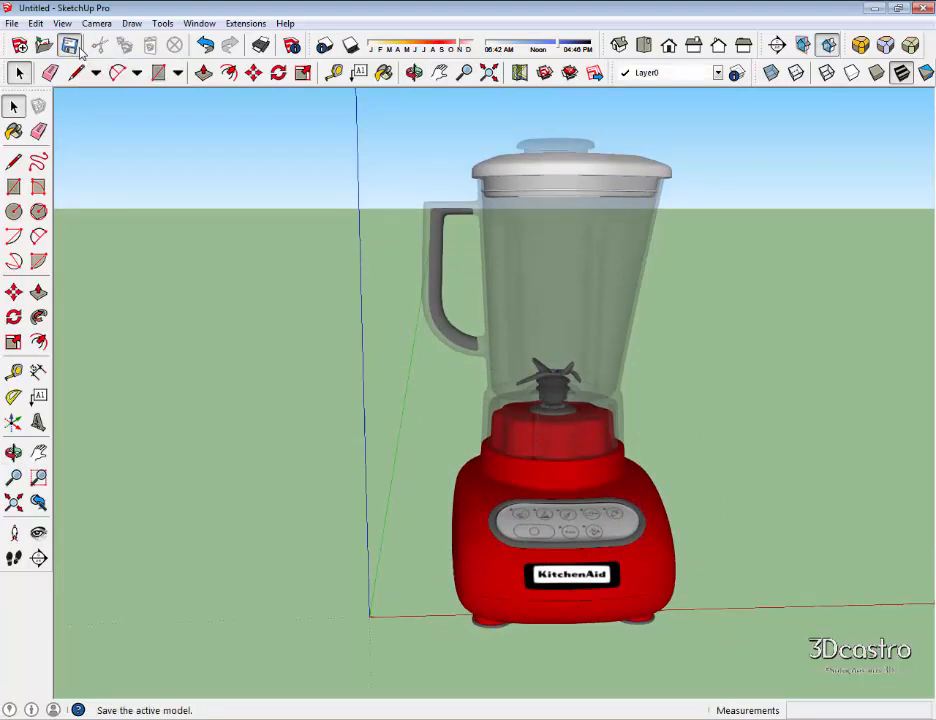
{"action": "left_click", "coordinate": [288, 272]}
{"action": "double_click", "coordinate": [288, 272]}
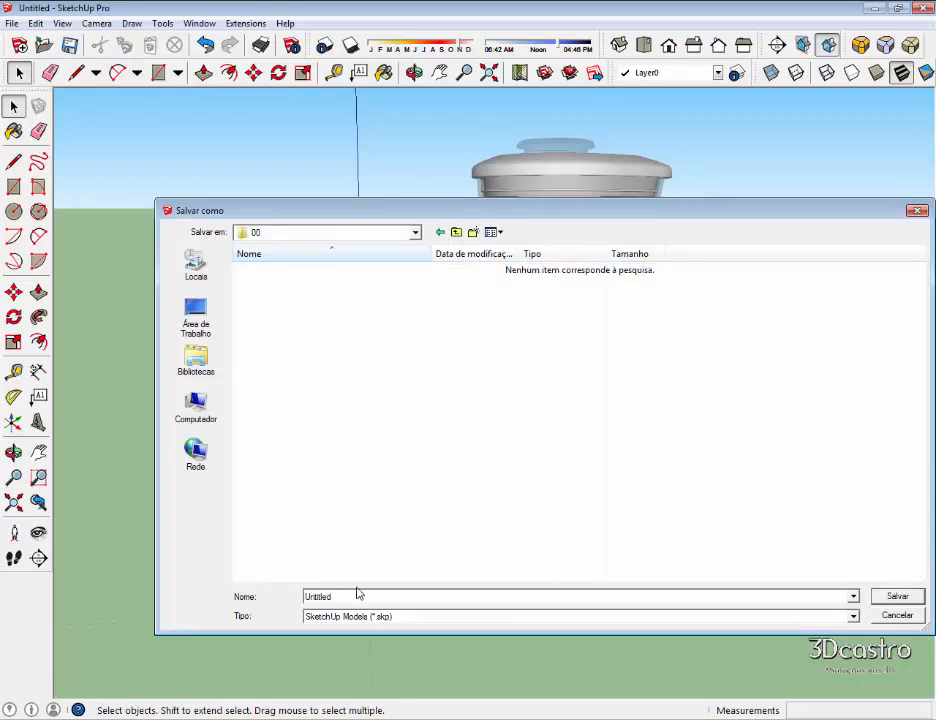
{"action": "left_click", "coordinate": [320, 617]}
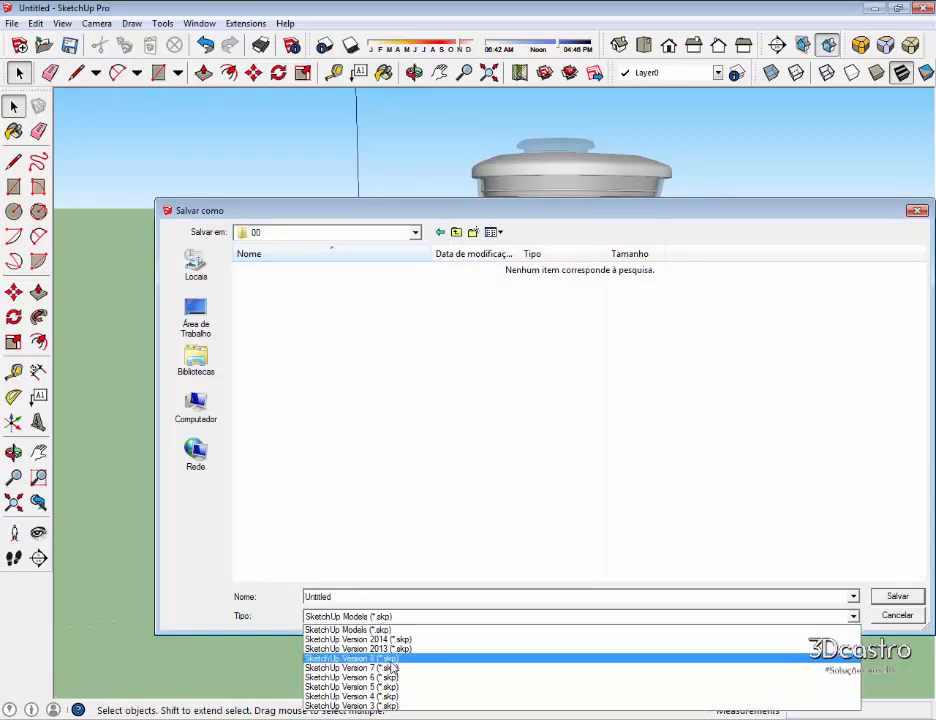
{"action": "left_click", "coordinate": [393, 660]}
{"action": "left_click", "coordinate": [346, 597]}
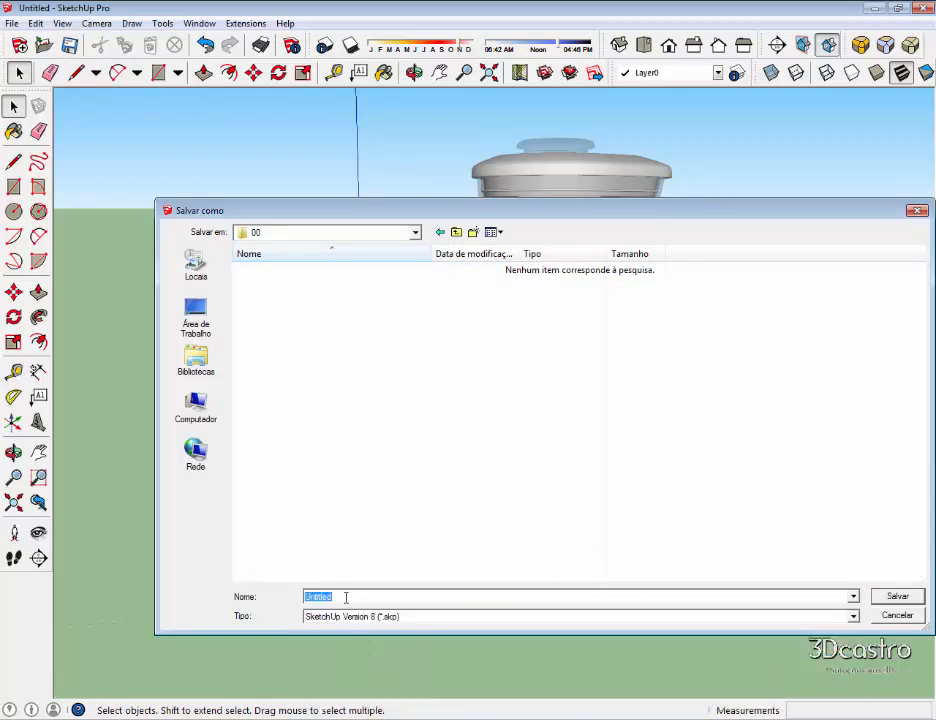
{"action": "type", "text": "Liquidificador"}
{"action": "left_click", "coordinate": [897, 596]}
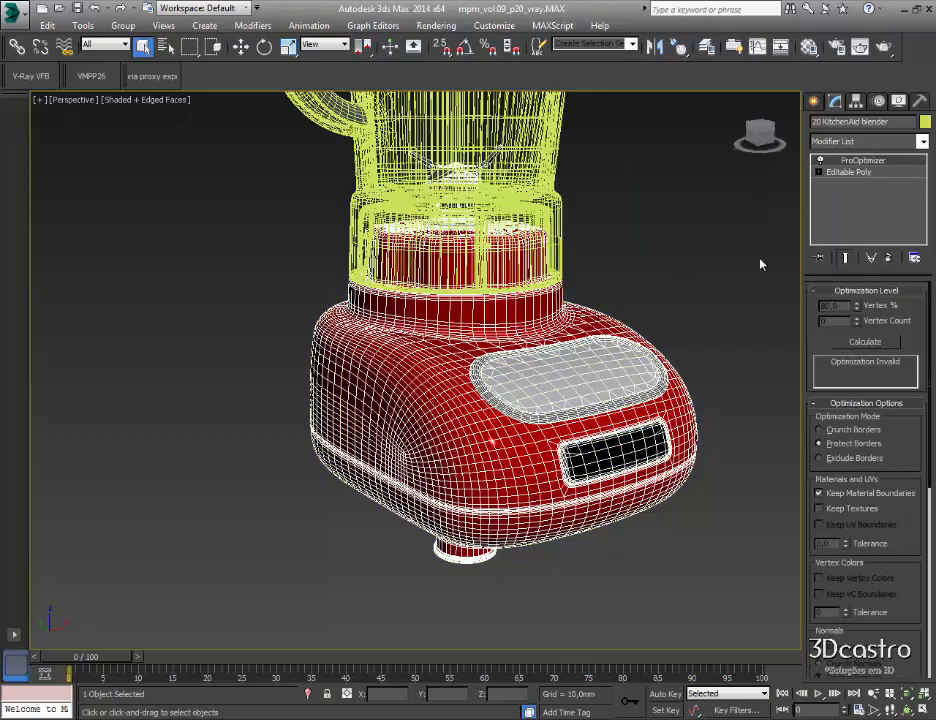
Try to export the whole KitchenAid blender to the 00 folder in 3D Studio (.3DS) format with MAX's texture coordinates preserved.
{"action": "left_click", "coordinate": [641, 283]}
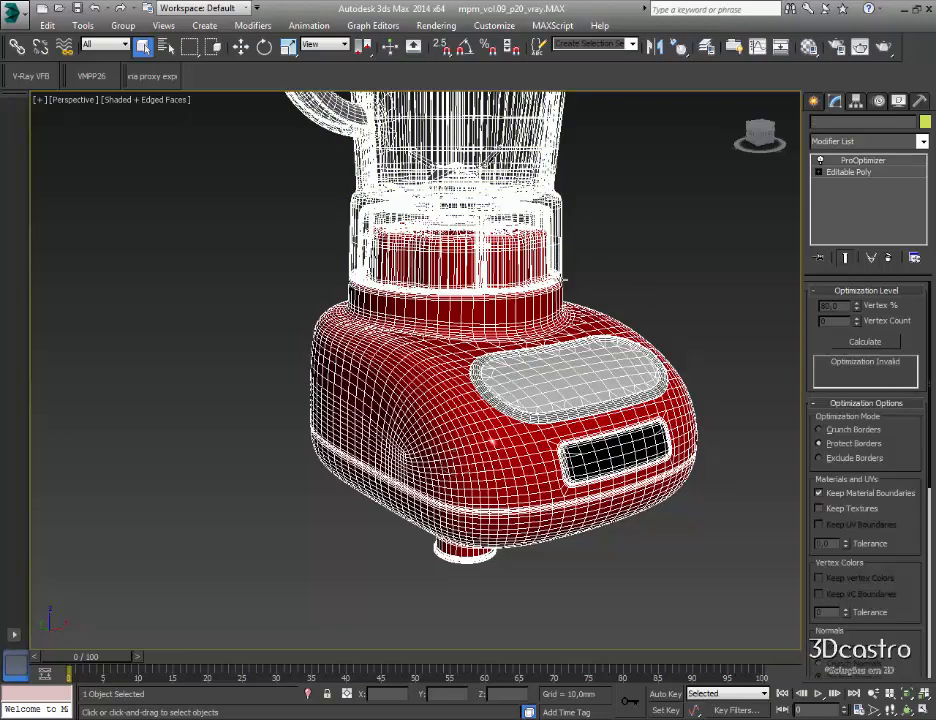
{"action": "scroll", "coordinate": [286, 413], "scroll_direction": "down", "scroll_amount": 5}
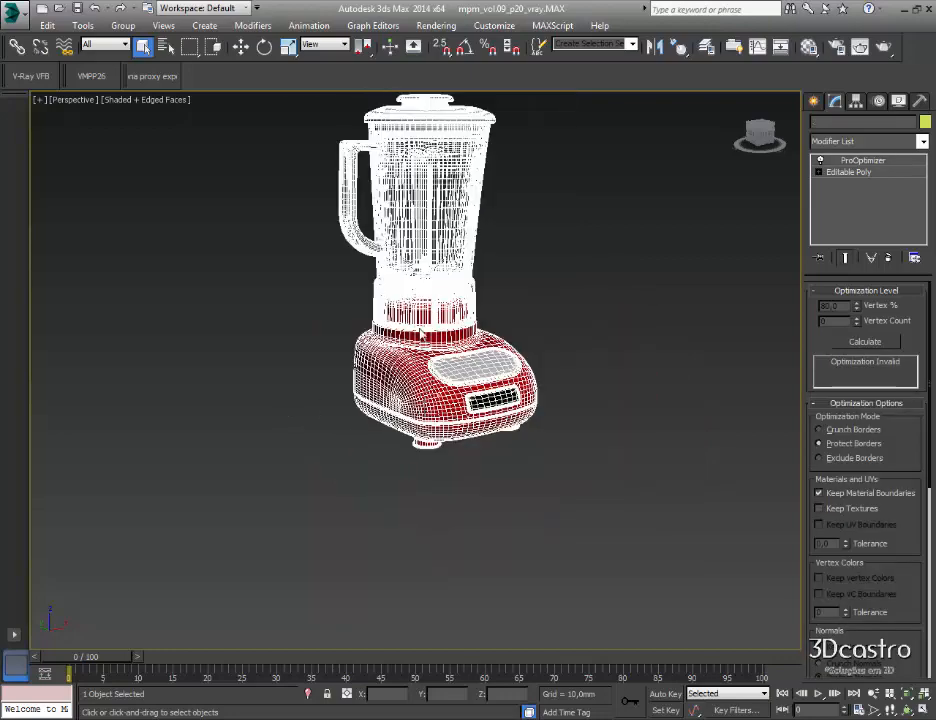
{"action": "key", "text": "ctrl+d"}
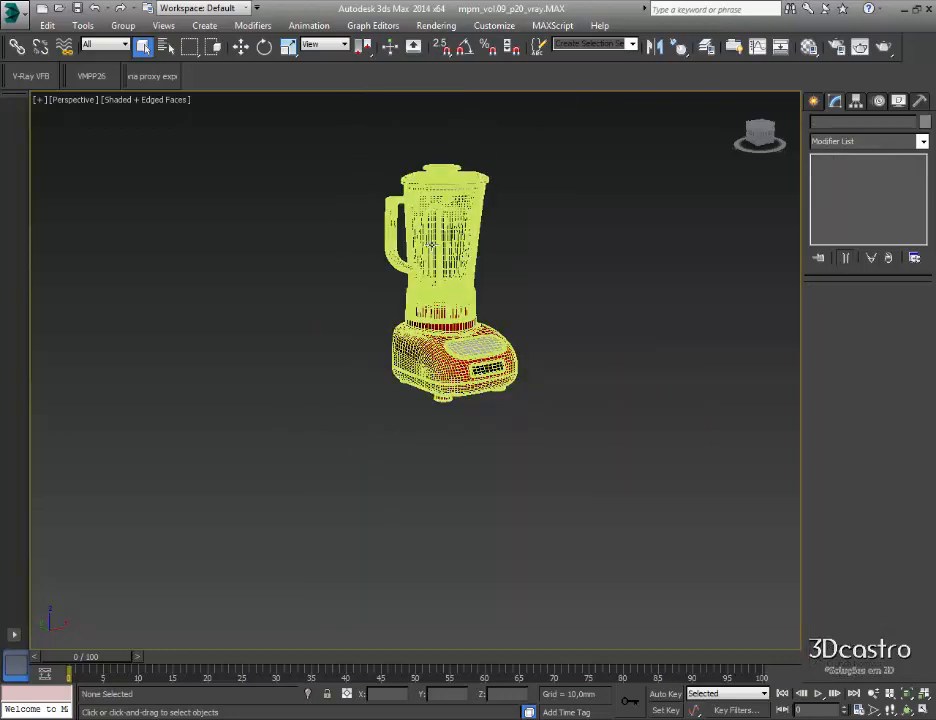
{"action": "scroll", "coordinate": [433, 244], "scroll_direction": "up", "scroll_amount": 6}
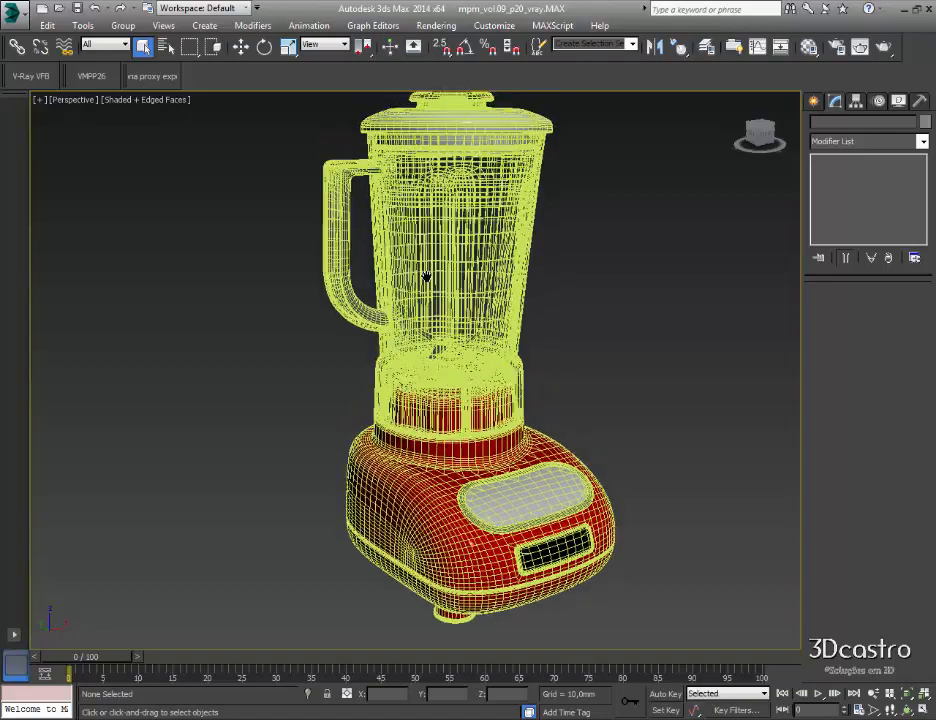
{"action": "middle_click_drag", "start_coordinate": [458, 172], "coordinate": [439, 231]}
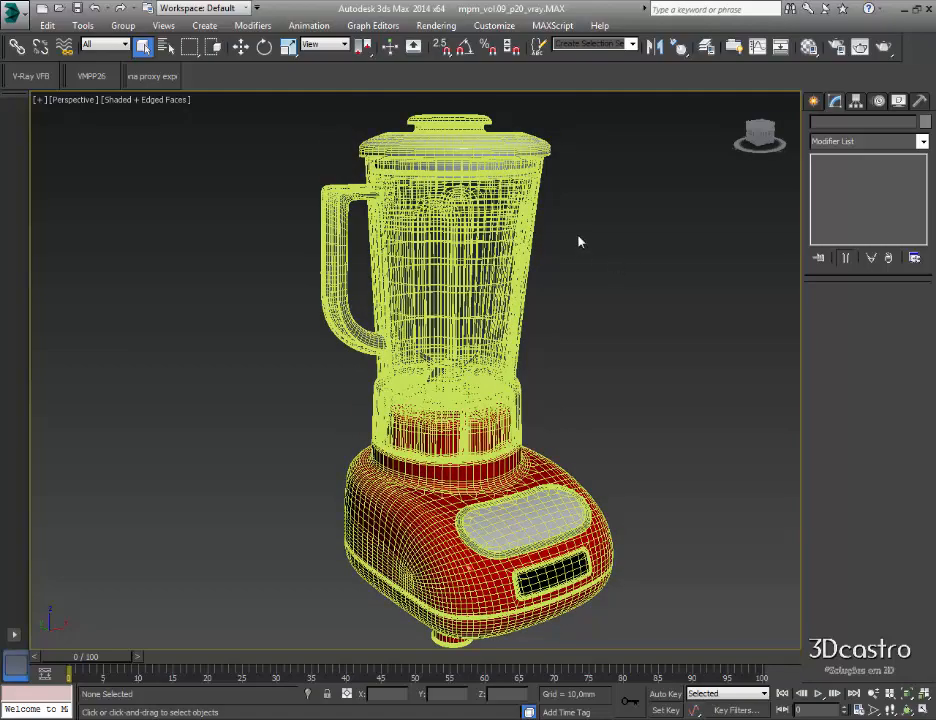
{"action": "left_click", "coordinate": [425, 175]}
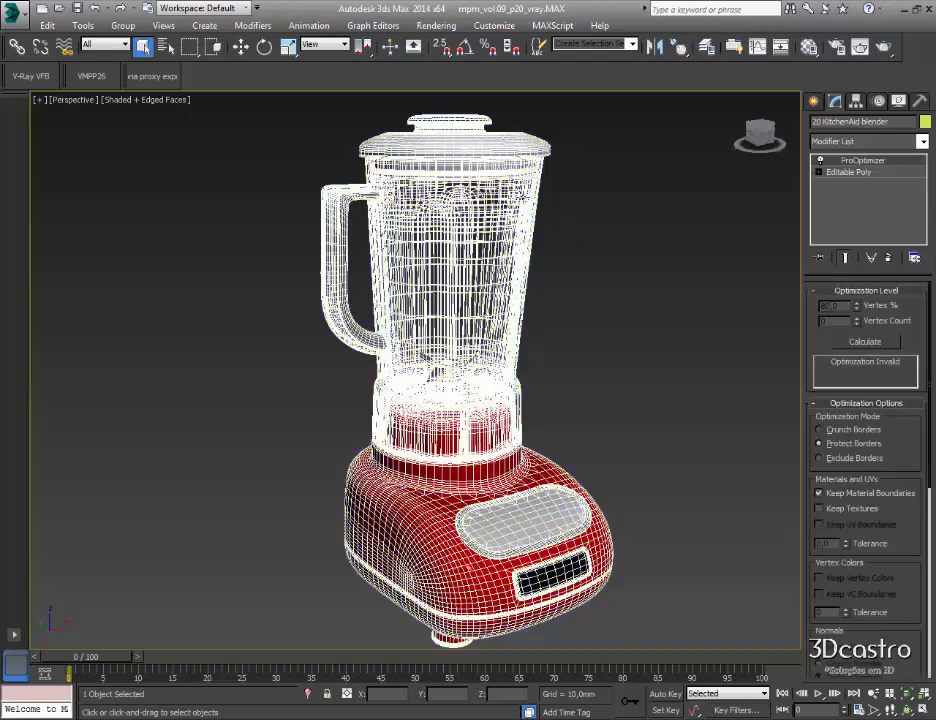
{"action": "left_click", "coordinate": [12, 14]}
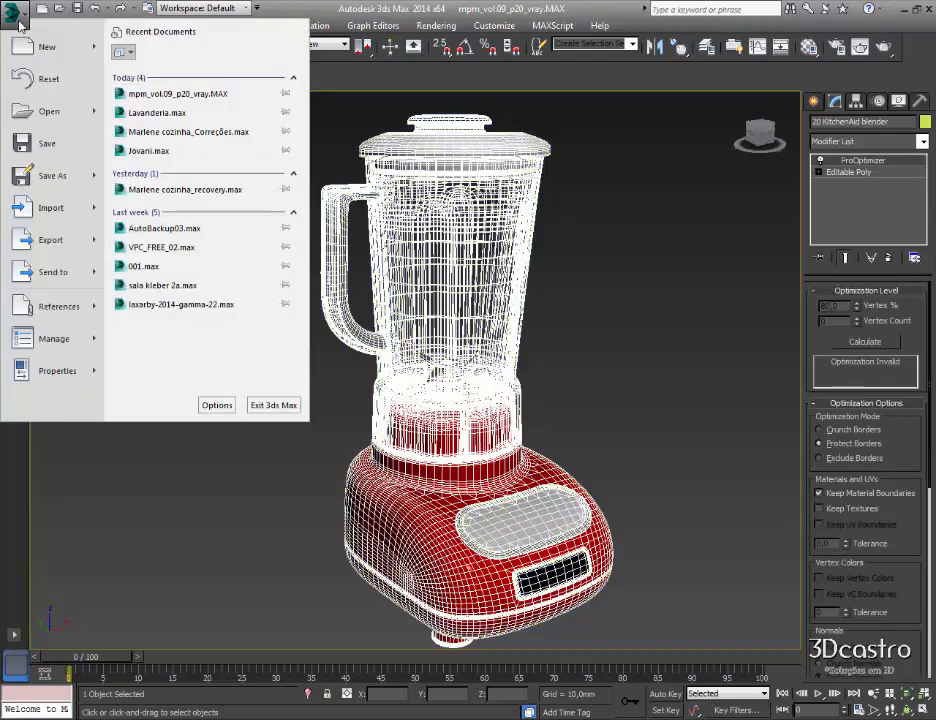
{"action": "left_click", "coordinate": [53, 242]}
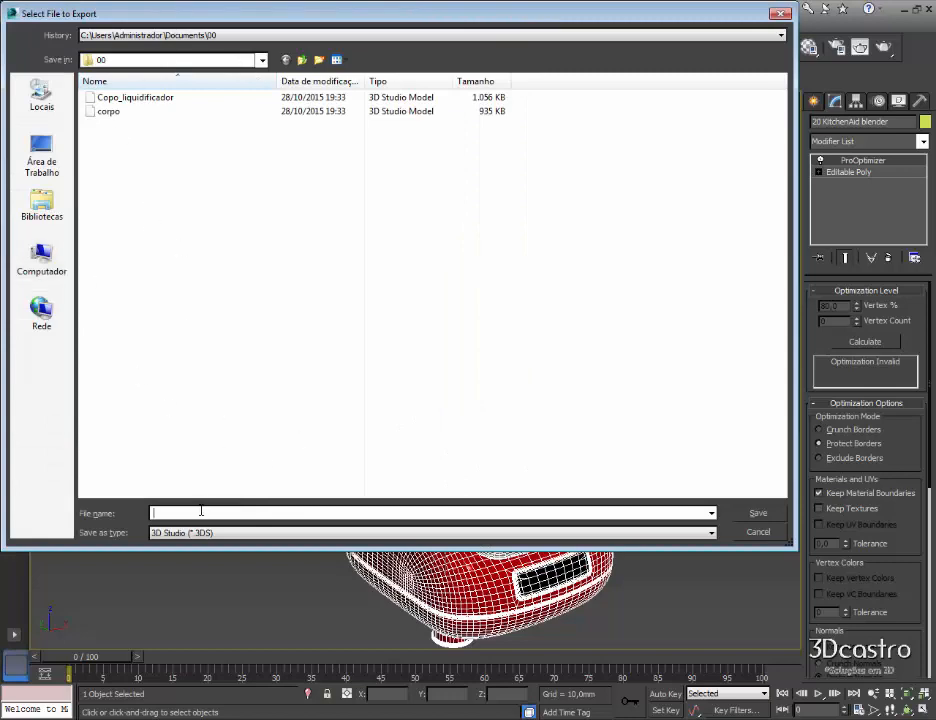
{"action": "left_click", "coordinate": [755, 512]}
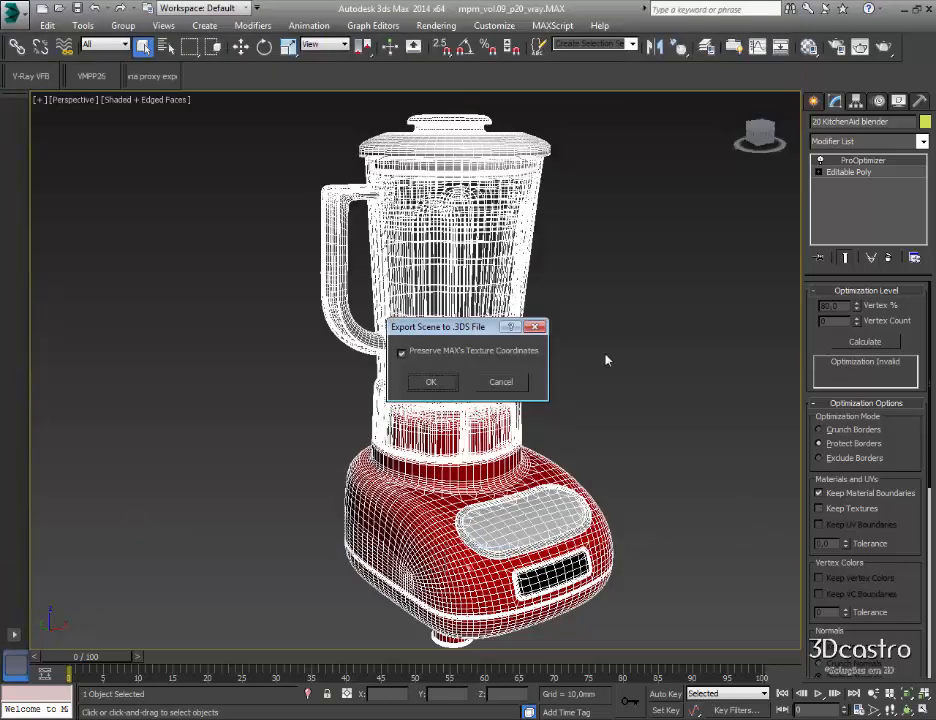
{"action": "left_click", "coordinate": [432, 382]}
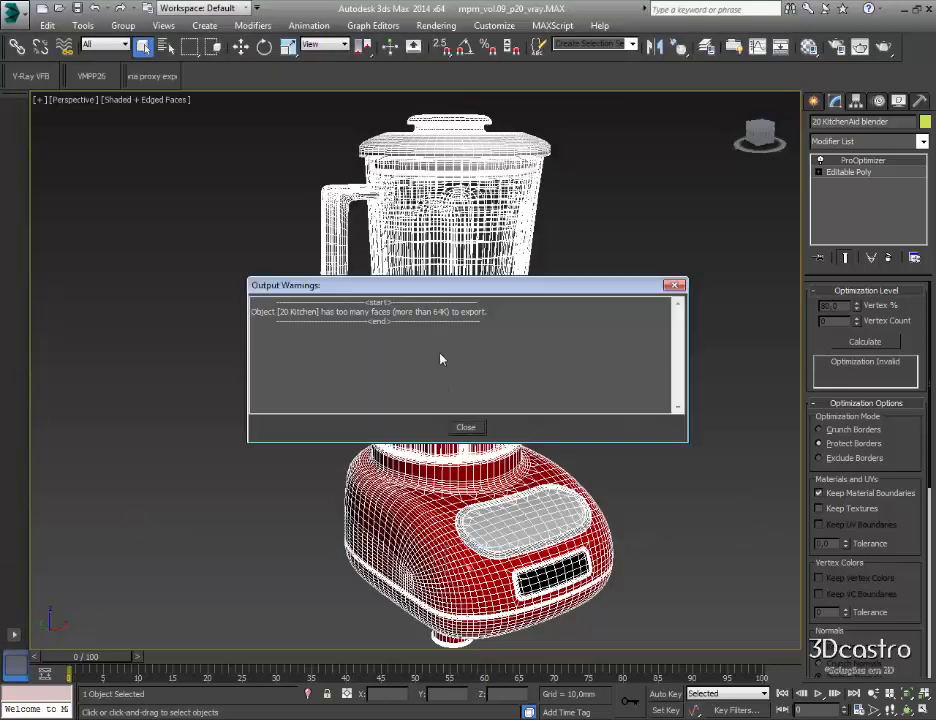
{"action": "left_click", "coordinate": [479, 430]}
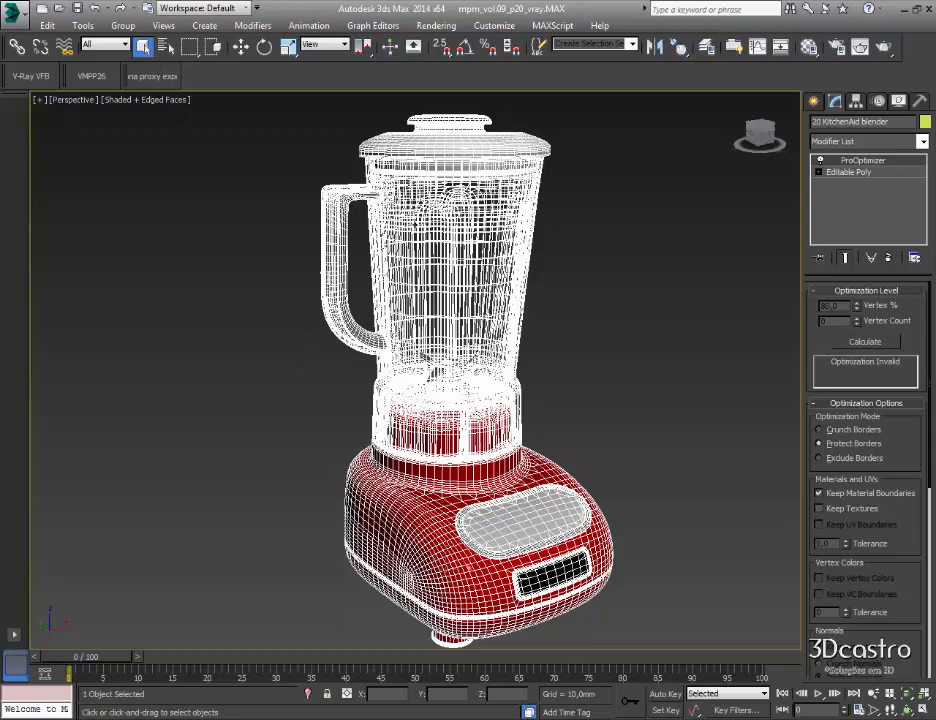
Delete the ProOptimizer modifier from the KitchenAid blender, leaving its Editable Poly base.
{"action": "left_click", "coordinate": [122, 25]}
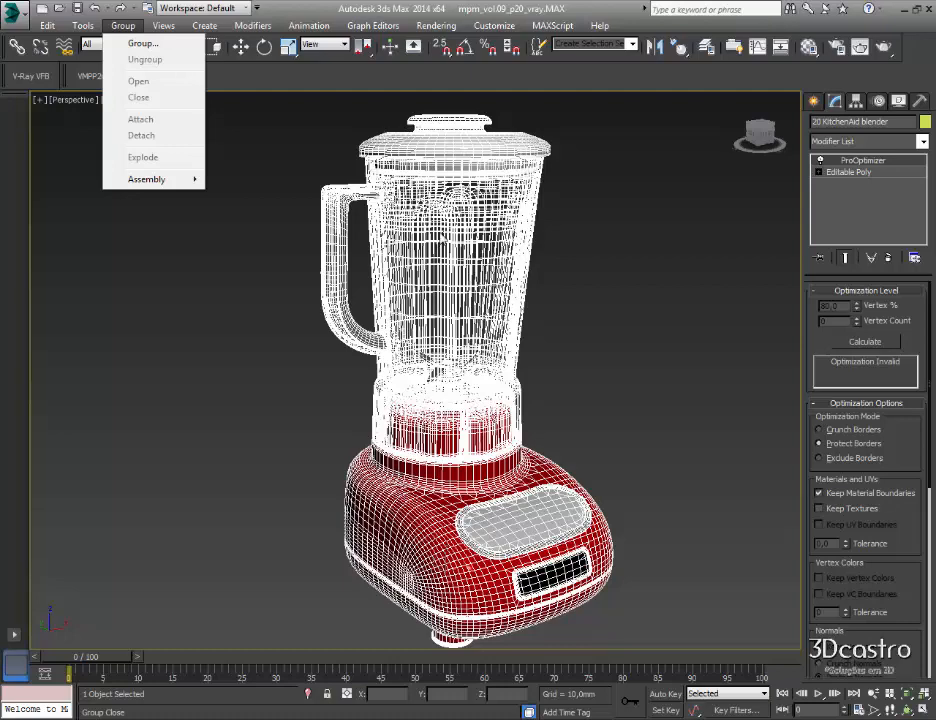
{"action": "left_click", "coordinate": [438, 210]}
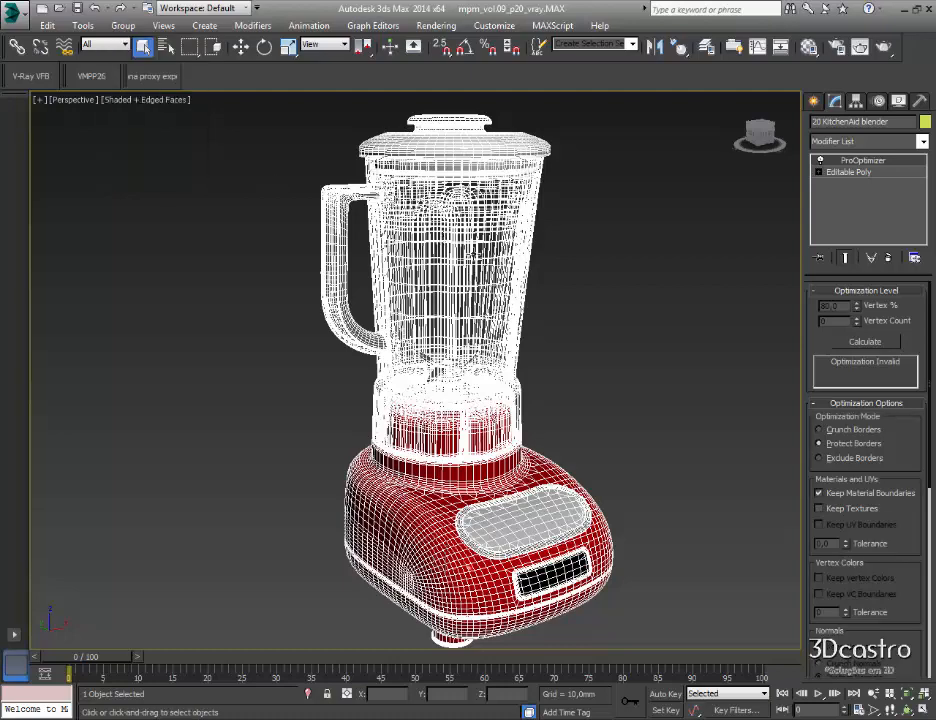
{"action": "right_click", "coordinate": [893, 162]}
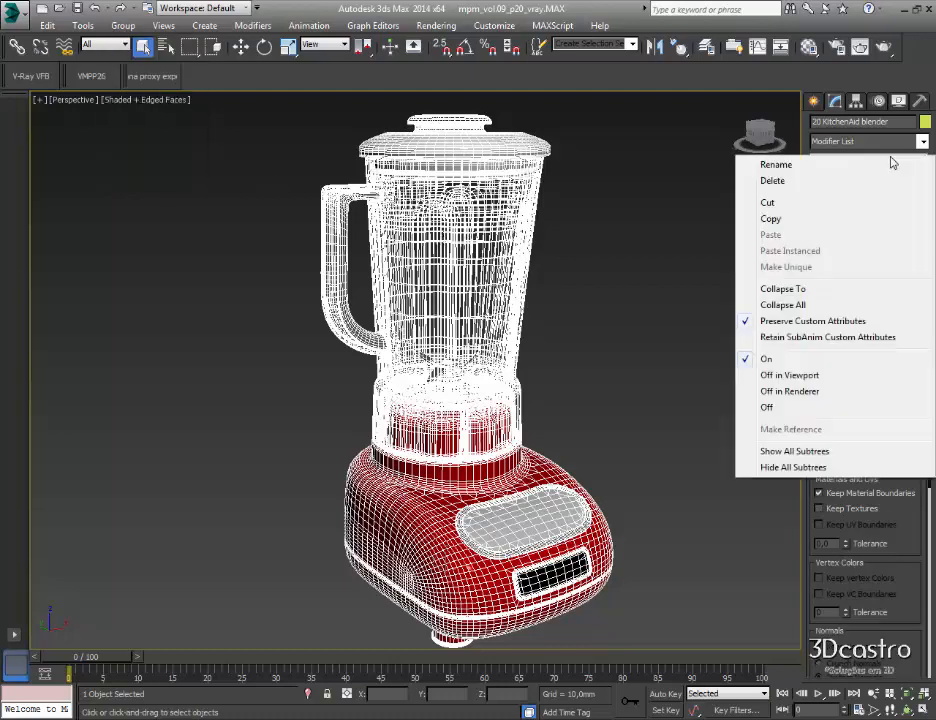
{"action": "left_click", "coordinate": [771, 183]}
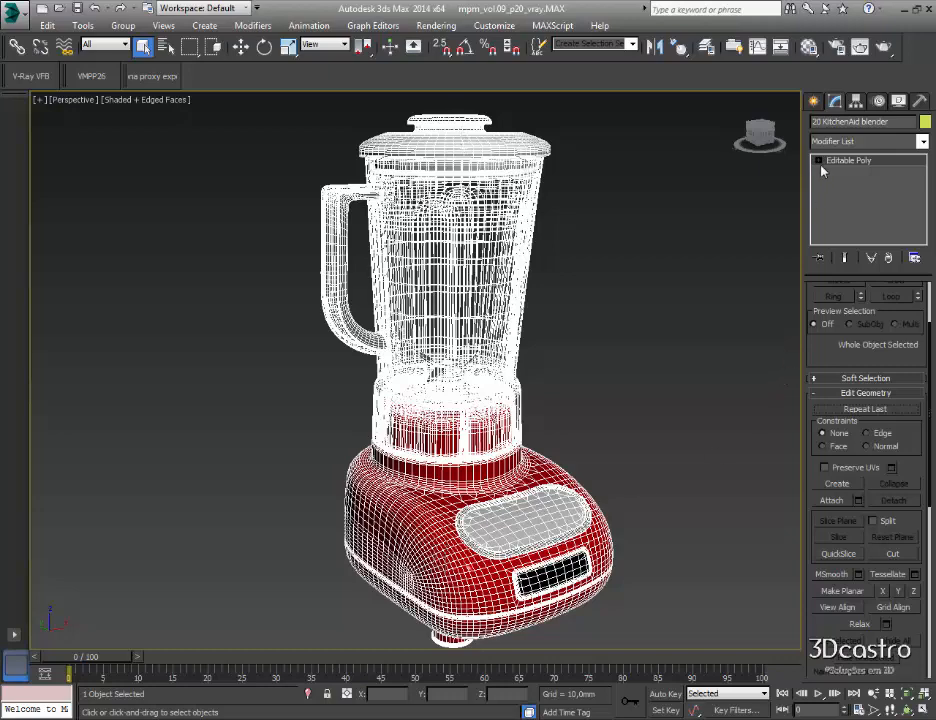
Detach the jar, lid and lid cap elements from the blender's Editable Poly as one separate object.
{"action": "left_click", "coordinate": [855, 163]}
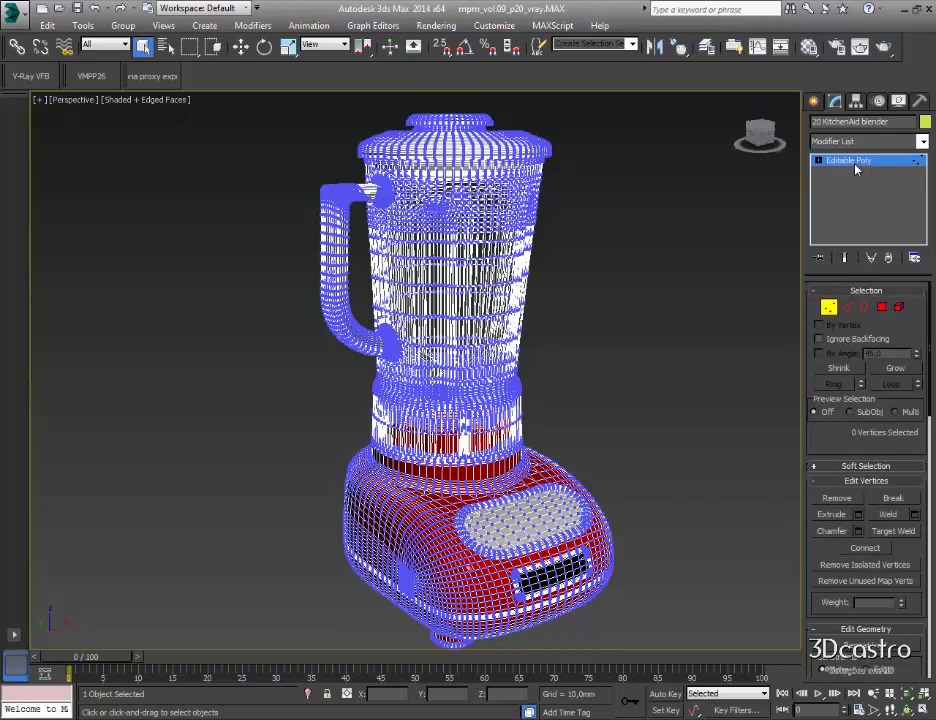
{"action": "left_click", "coordinate": [900, 309]}
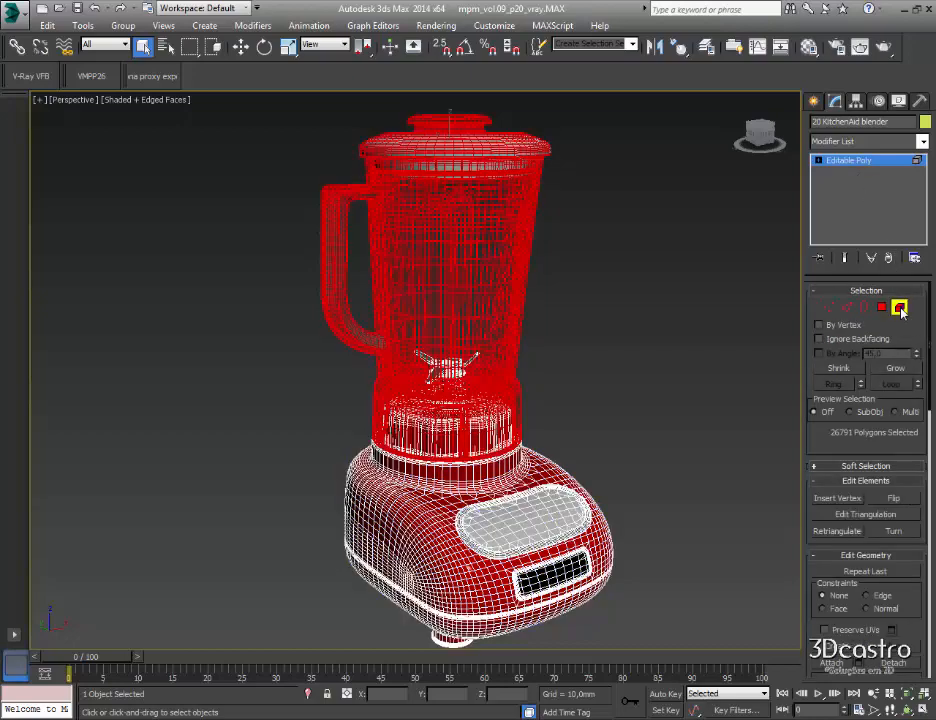
{"action": "left_click", "coordinate": [330, 378]}
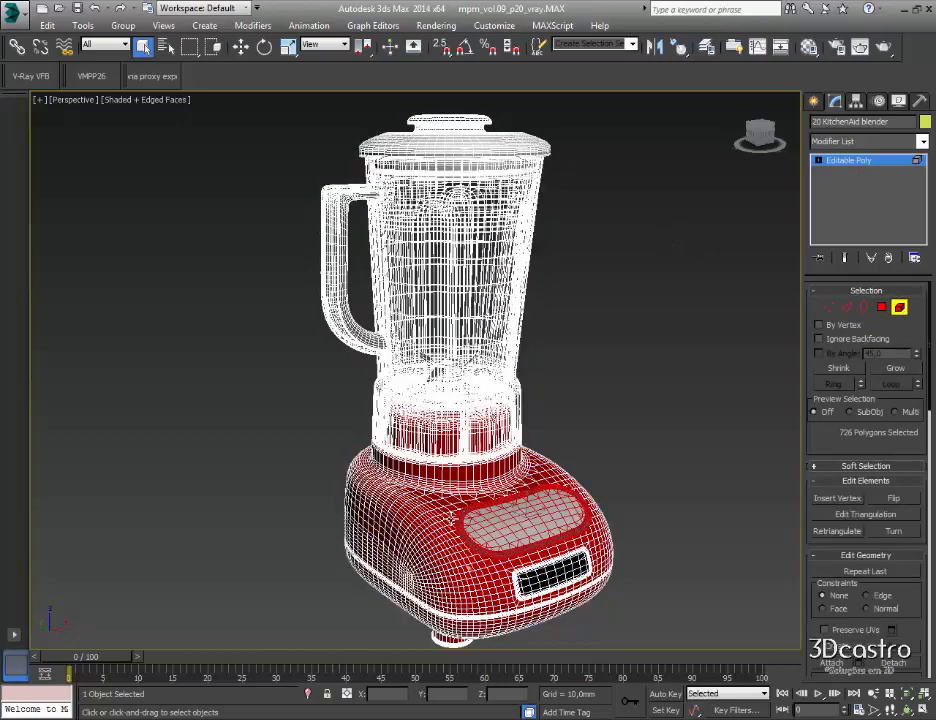
{"action": "left_click", "coordinate": [328, 330]}
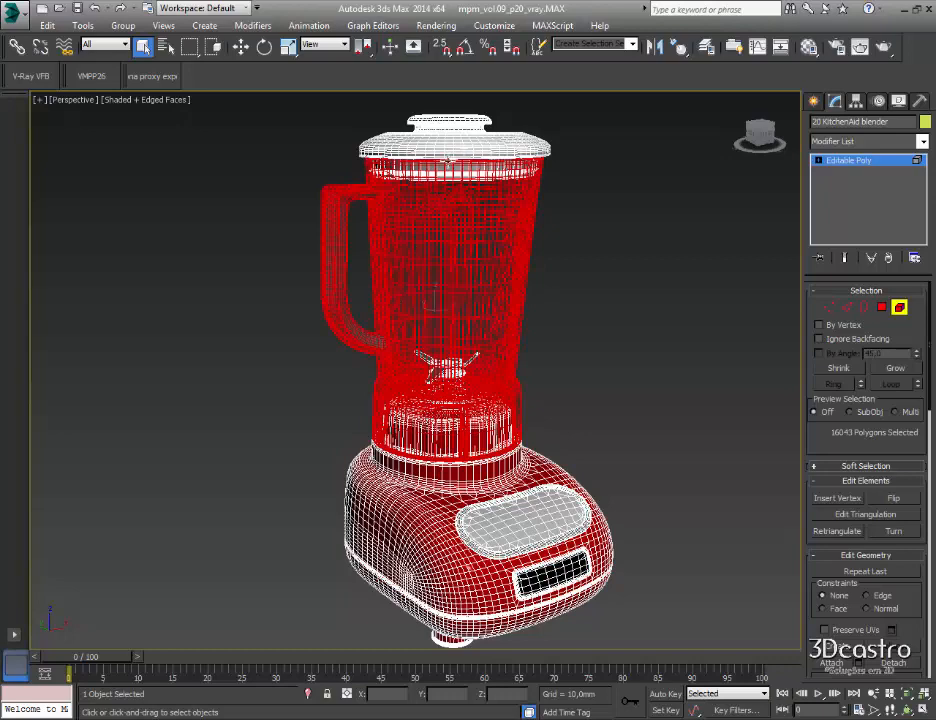
{"action": "left_click", "coordinate": [449, 151]}
{"action": "left_click", "coordinate": [458, 129]}
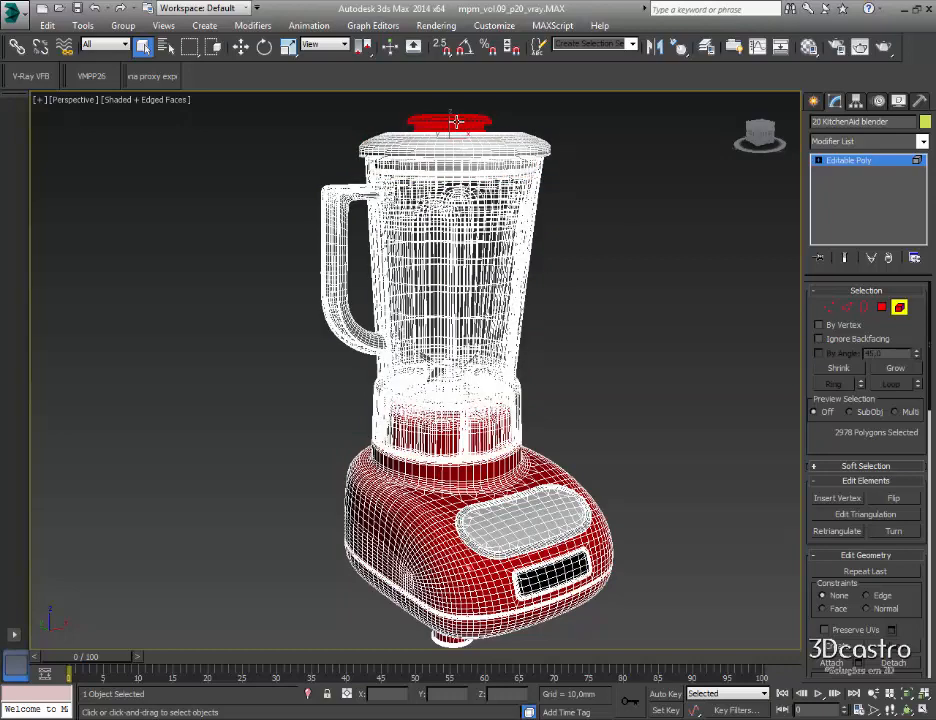
{"action": "left_click", "coordinate": [462, 144], "text": "ctrl"}
{"action": "left_click", "coordinate": [468, 181], "text": "ctrl"}
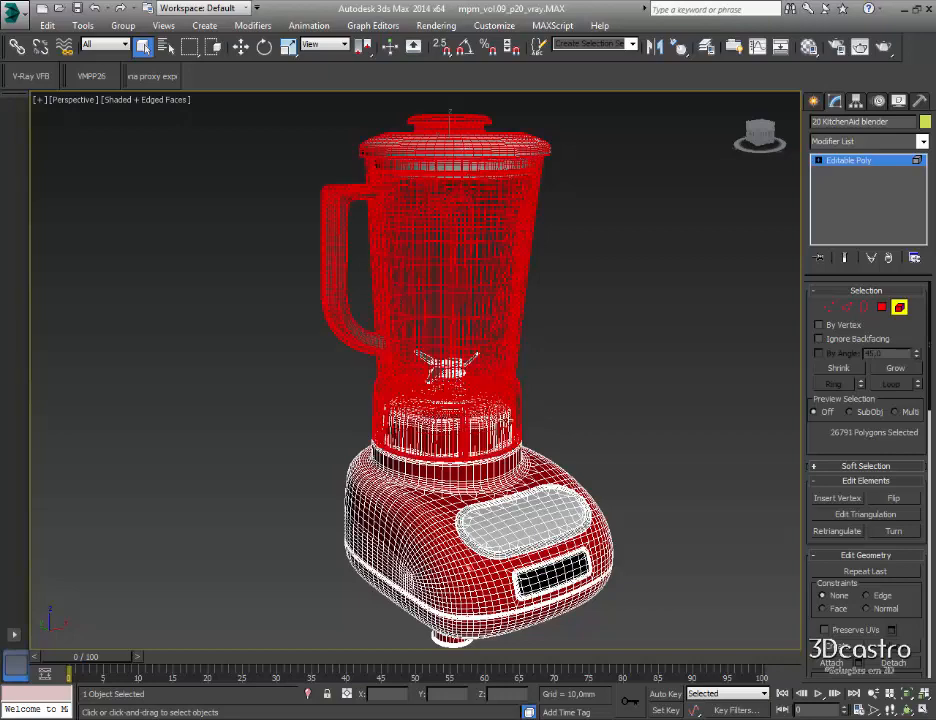
{"action": "left_click", "coordinate": [893, 663]}
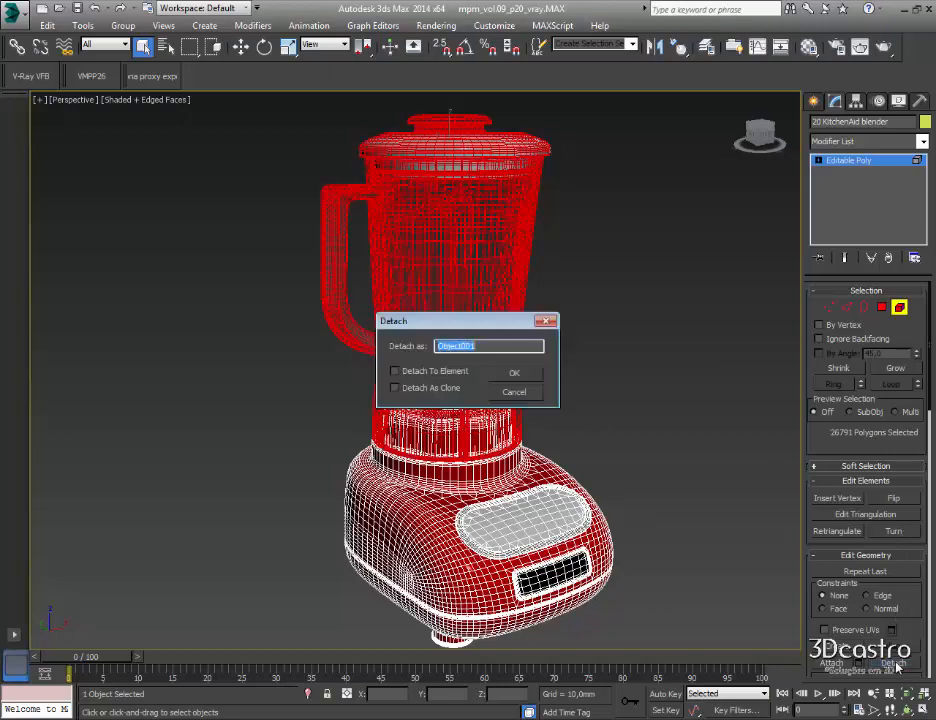
{"action": "left_click", "coordinate": [531, 378]}
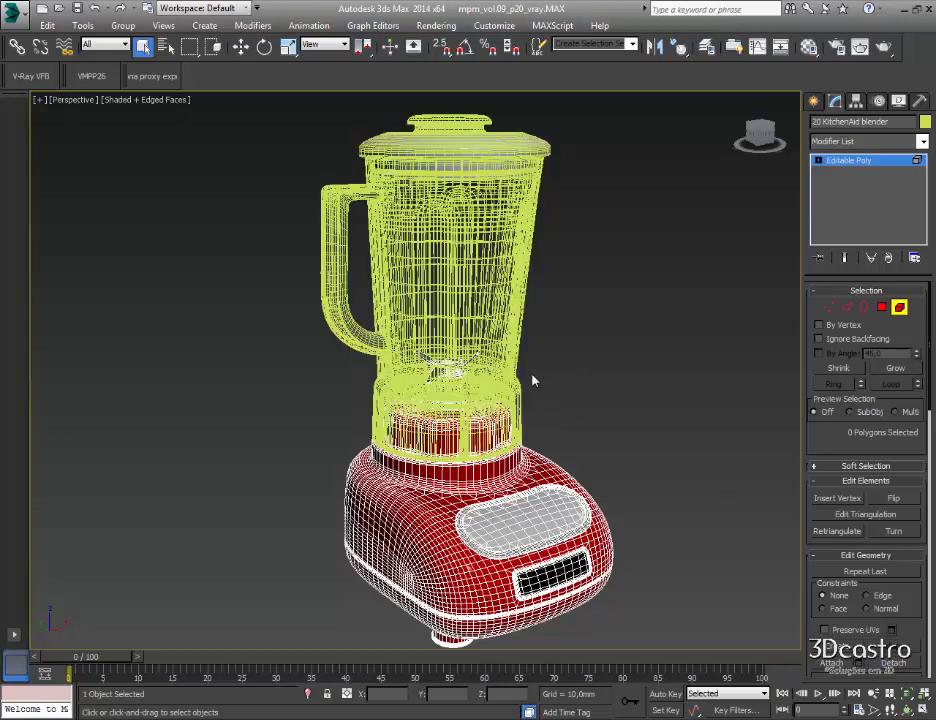
{"action": "left_click", "coordinate": [899, 307]}
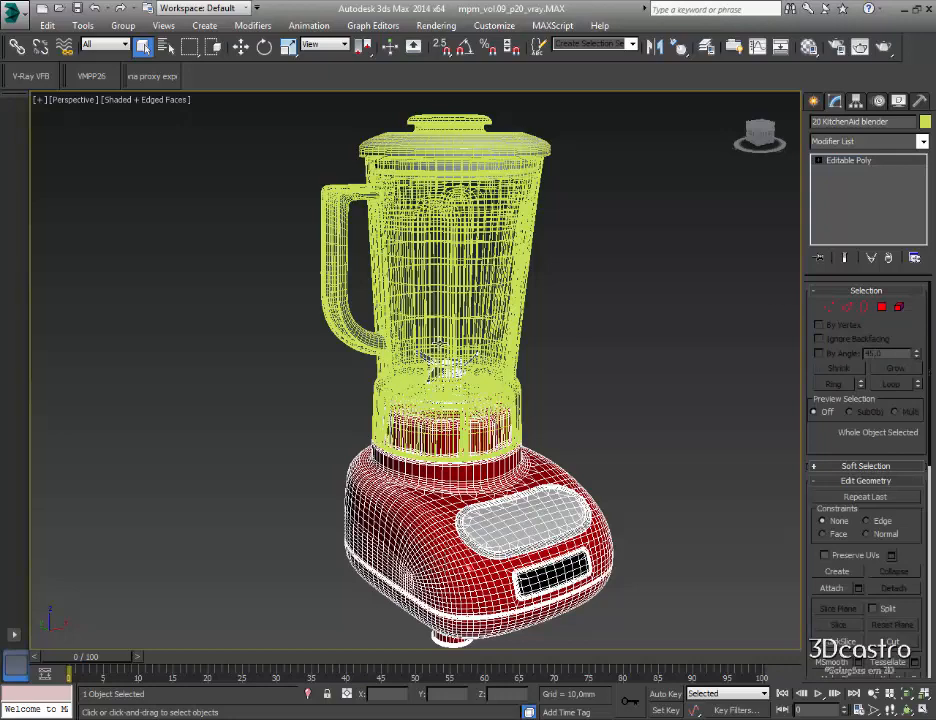
Check the detached object's elements by selecting the jar, lid and lid cap individually, and leave element editing.
{"action": "left_click", "coordinate": [518, 260]}
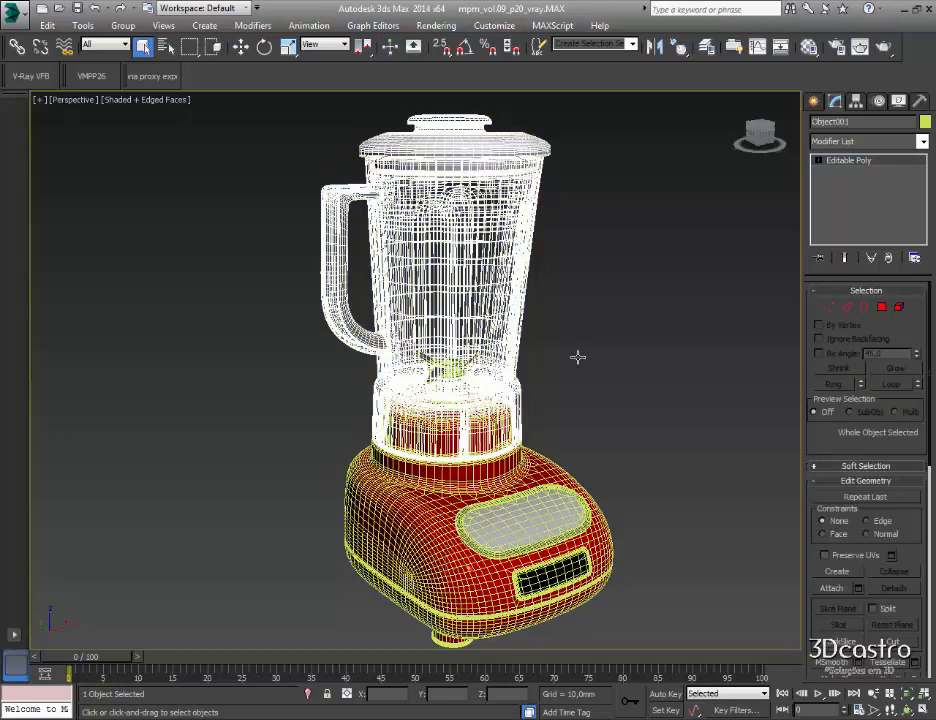
{"action": "left_click", "coordinate": [899, 307]}
{"action": "left_click", "coordinate": [437, 283]}
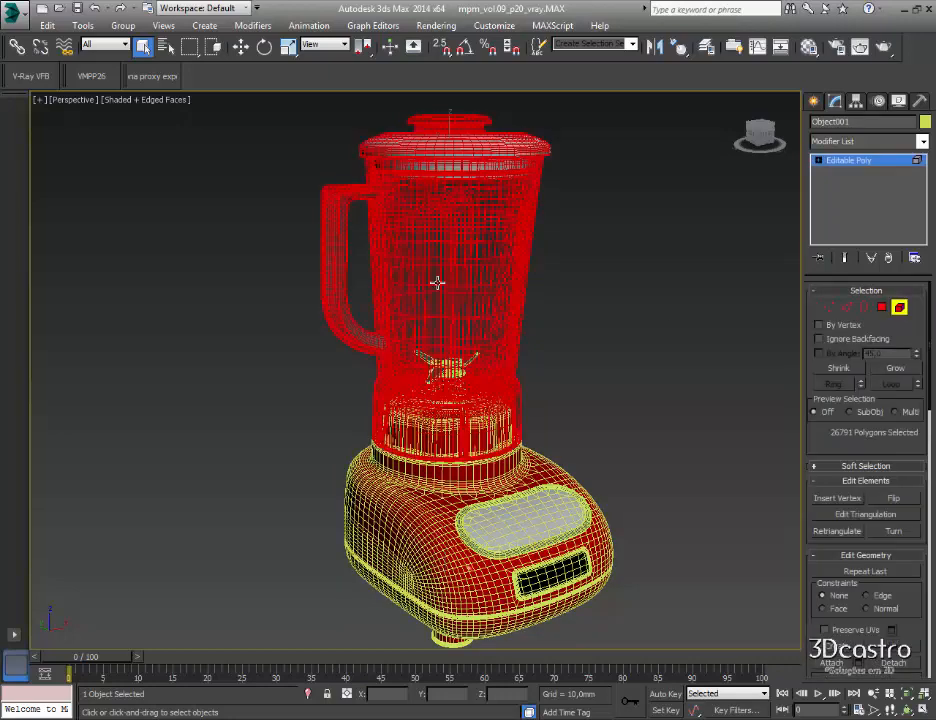
{"action": "left_click", "coordinate": [461, 121]}
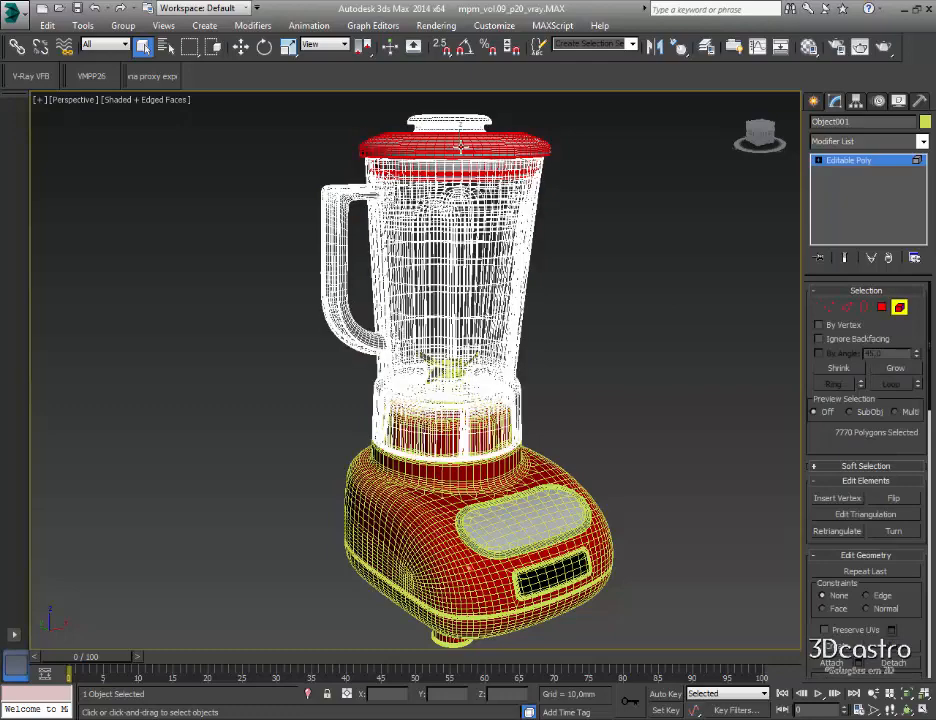
{"action": "left_click", "coordinate": [462, 146]}
{"action": "left_click", "coordinate": [506, 528]}
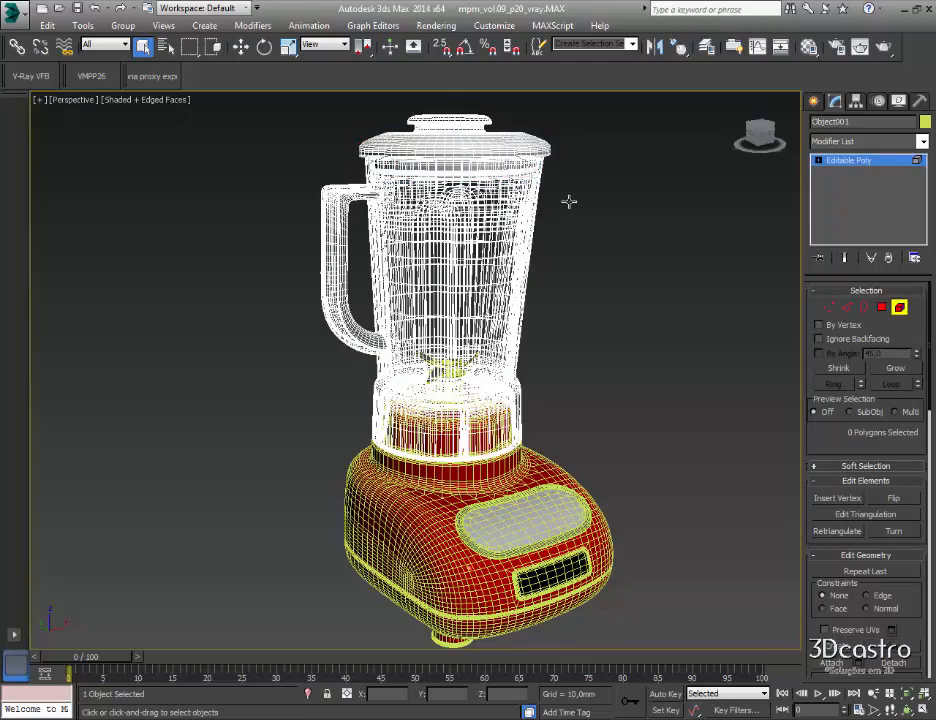
{"action": "key", "text": "5"}
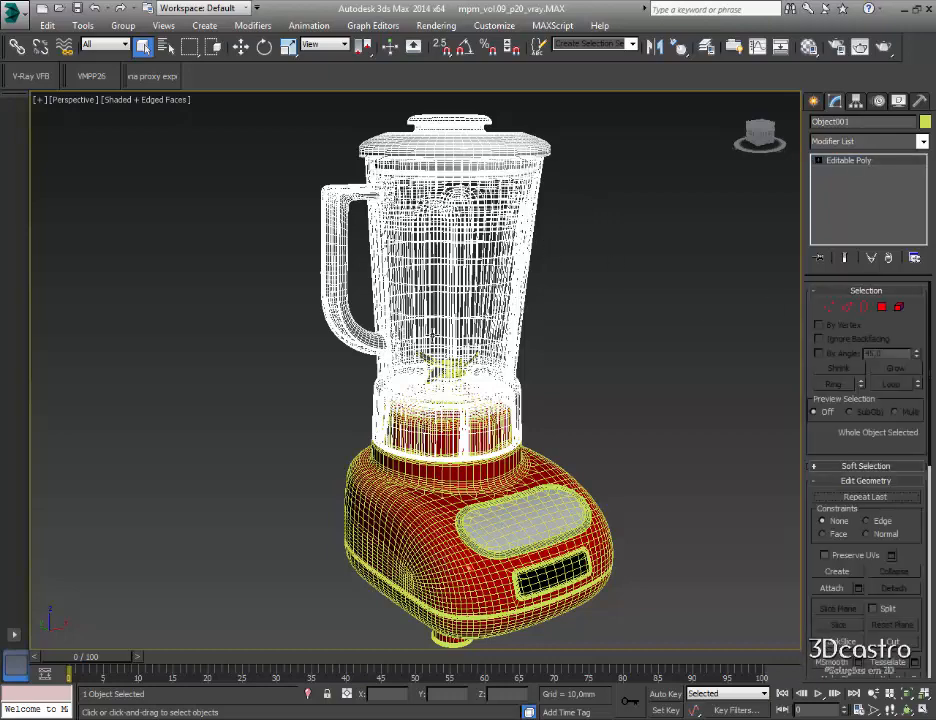
Move the detached jar with its lid about 207 mm along the X axis, away from the blender base.
{"action": "key", "text": "w"}
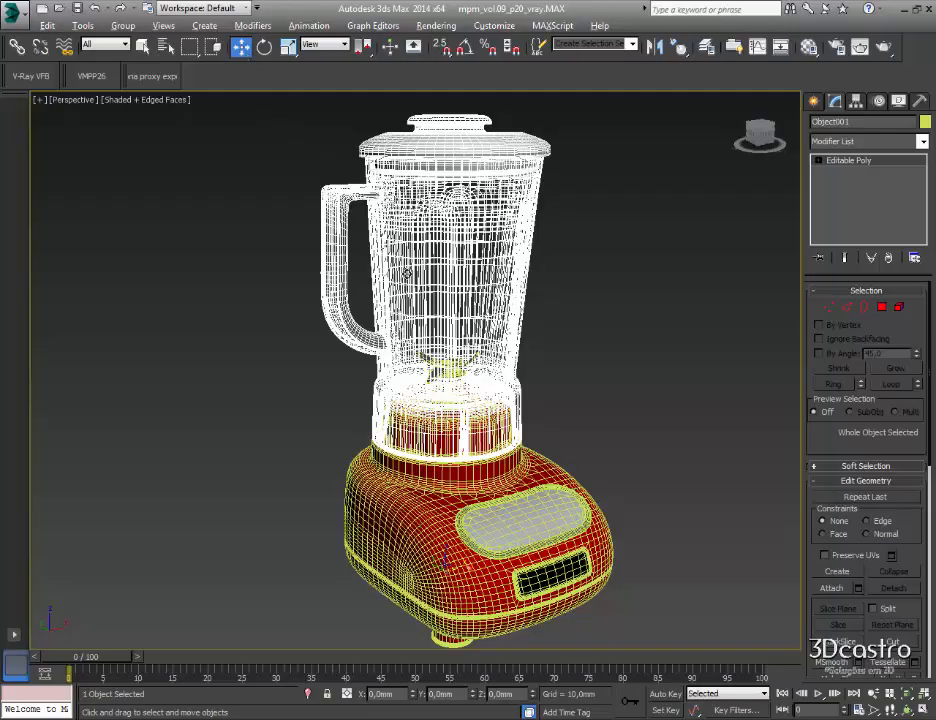
{"action": "middle_click_drag", "start_coordinate": [395, 302], "coordinate": [388, 337], "text": "alt"}
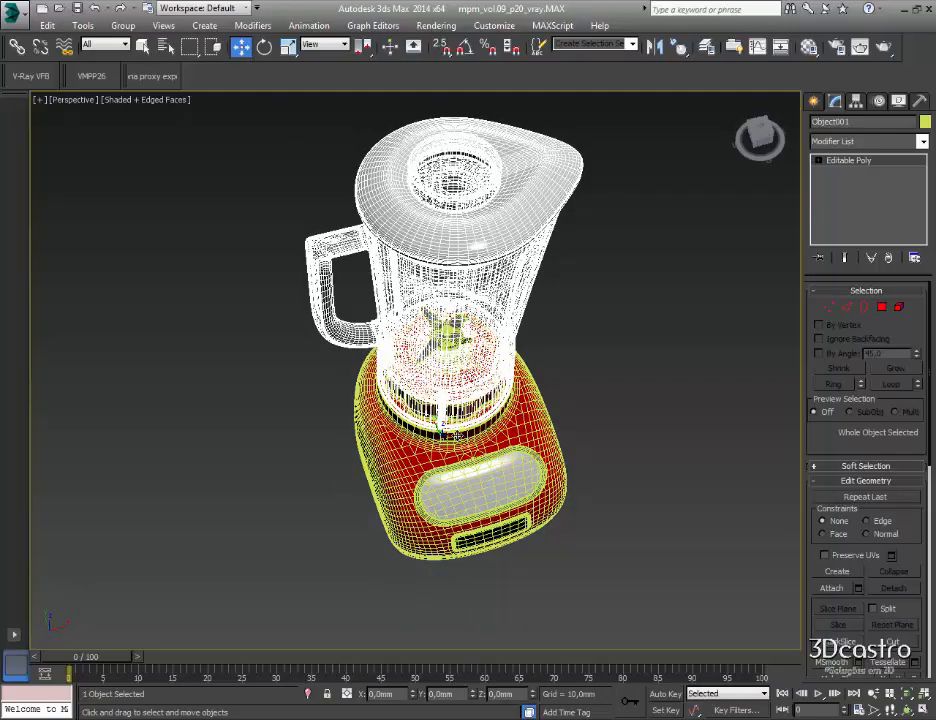
{"action": "left_click_drag", "start_coordinate": [336, 318], "coordinate": [604, 260]}
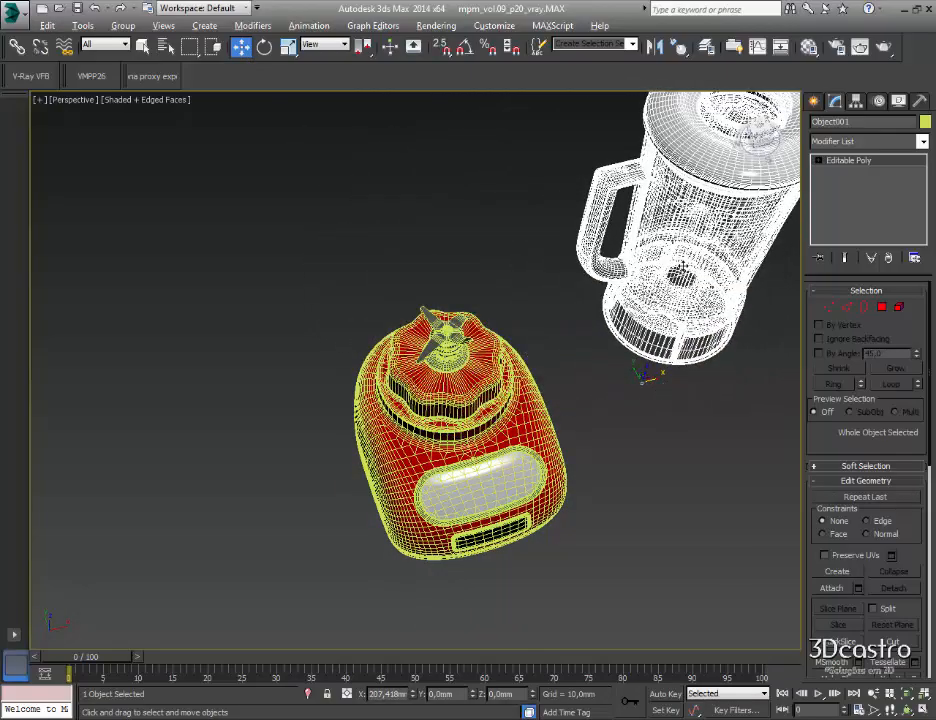
Add a ProOptimizer modifier to the detached jar with its lid and calculate its point and face statistics.
{"action": "middle_click_drag", "start_coordinate": [681, 268], "coordinate": [415, 346], "text": "alt"}
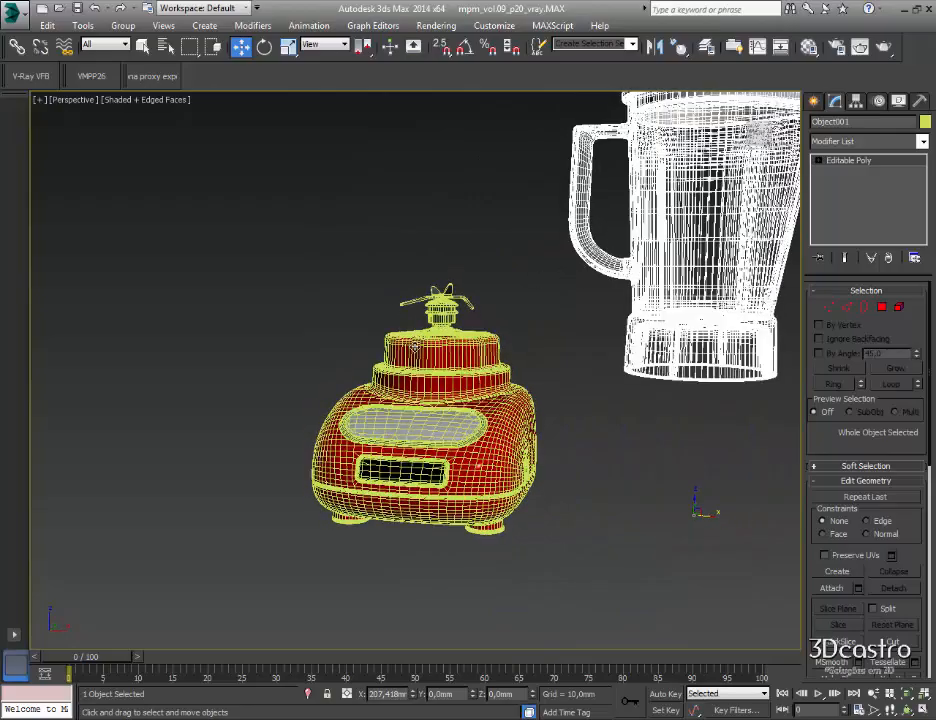
{"action": "middle_click_drag", "start_coordinate": [500, 322], "coordinate": [368, 409]}
{"action": "mouse_move", "coordinate": [439, 426]}
{"action": "middle_mouse_down", "text": "alt"}
{"action": "mouse_move", "coordinate": [454, 437]}
{"action": "mouse_move", "coordinate": [511, 416]}
{"action": "mouse_move", "coordinate": [443, 450]}
{"action": "middle_mouse_up", "text": "alt"}
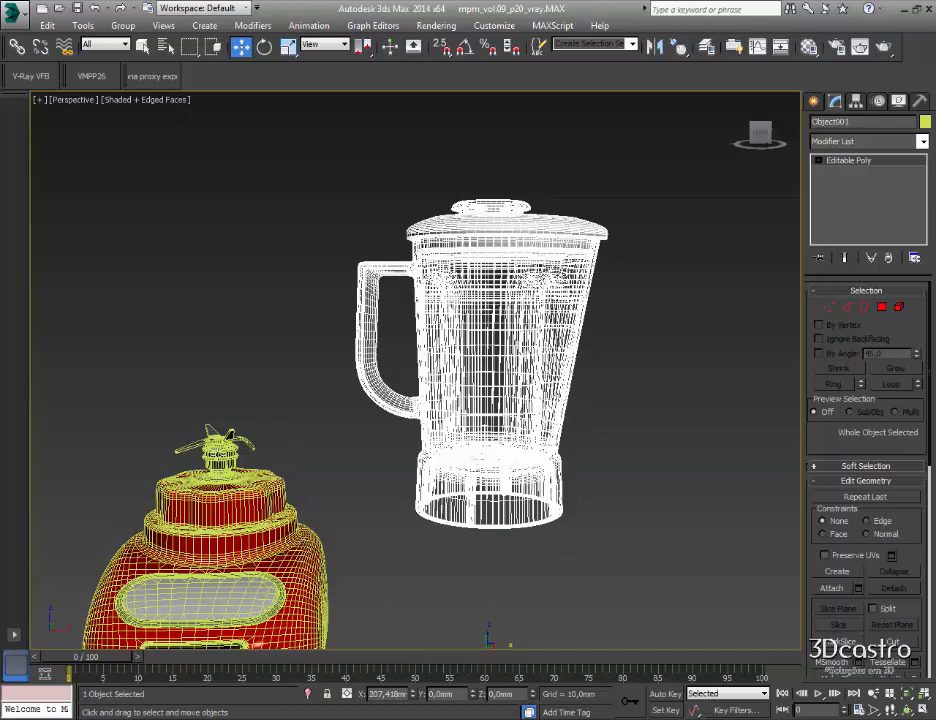
{"action": "left_click", "coordinate": [922, 141]}
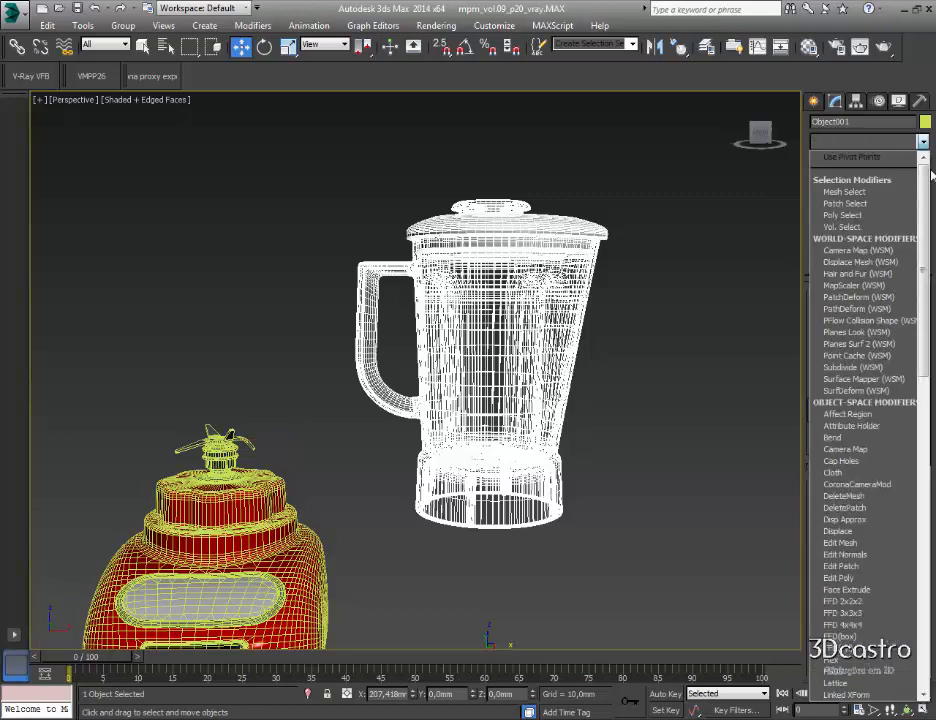
{"action": "left_click_drag", "start_coordinate": [926, 224], "coordinate": [926, 545]}
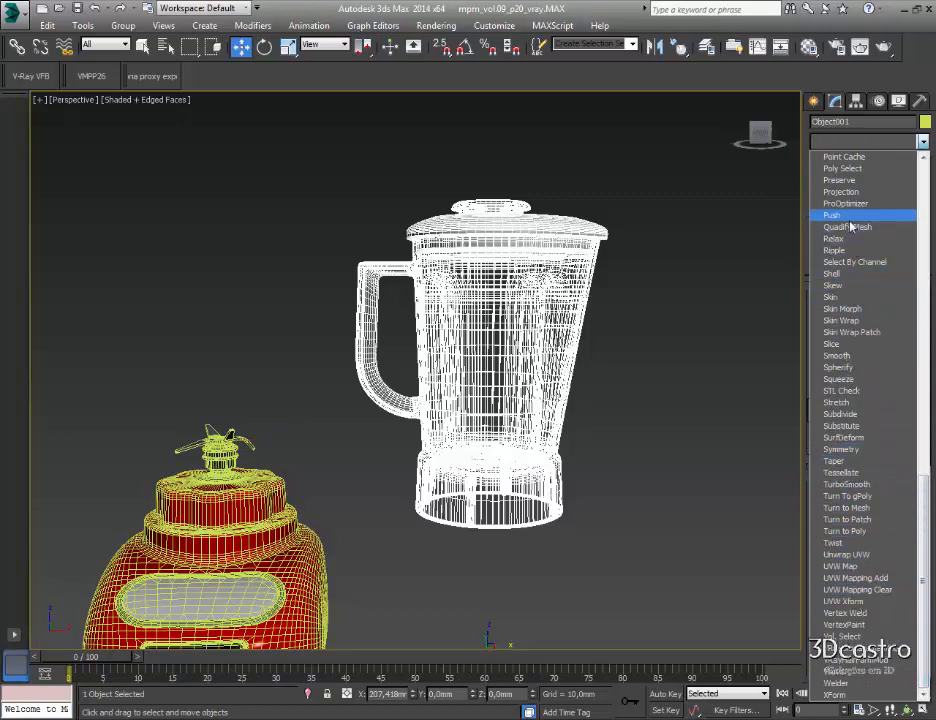
{"action": "scroll", "coordinate": [852, 212], "scroll_direction": "up", "scroll_amount": 1}
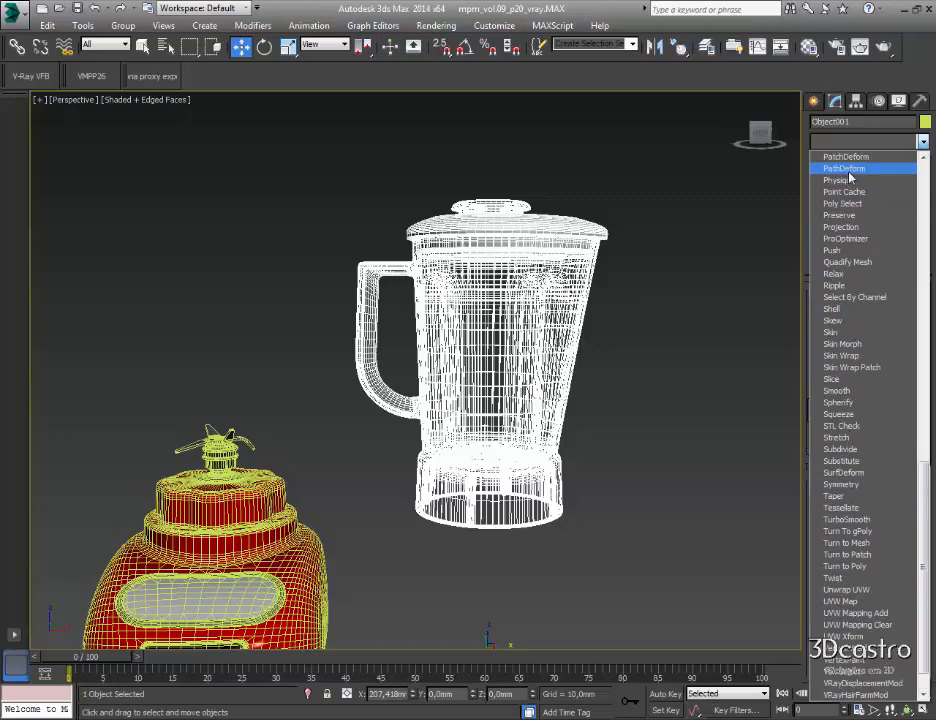
{"action": "left_click", "coordinate": [843, 238]}
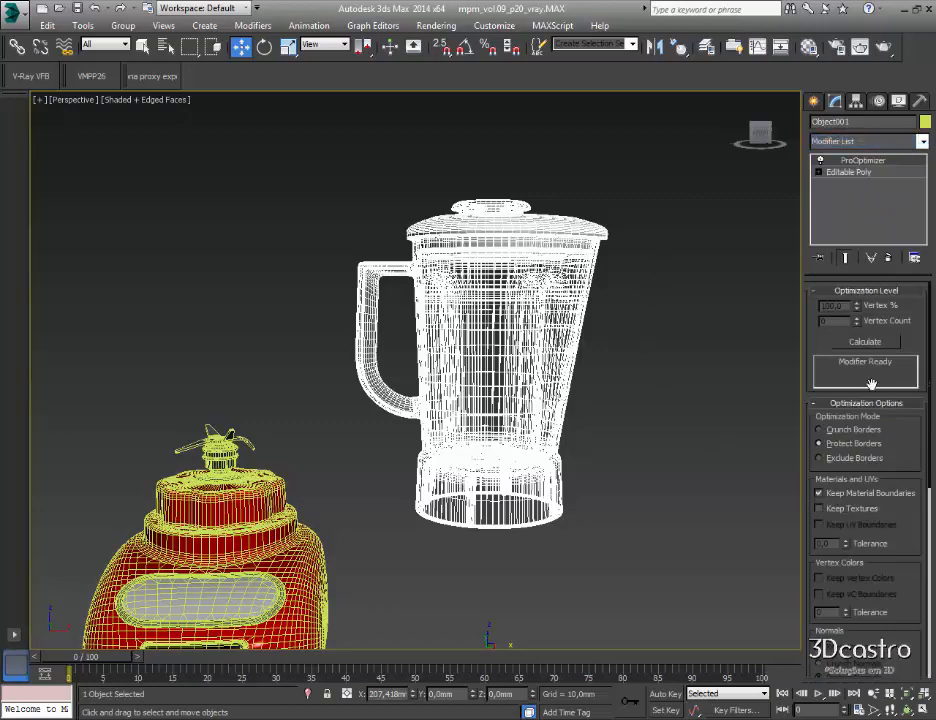
{"action": "left_click", "coordinate": [865, 341]}
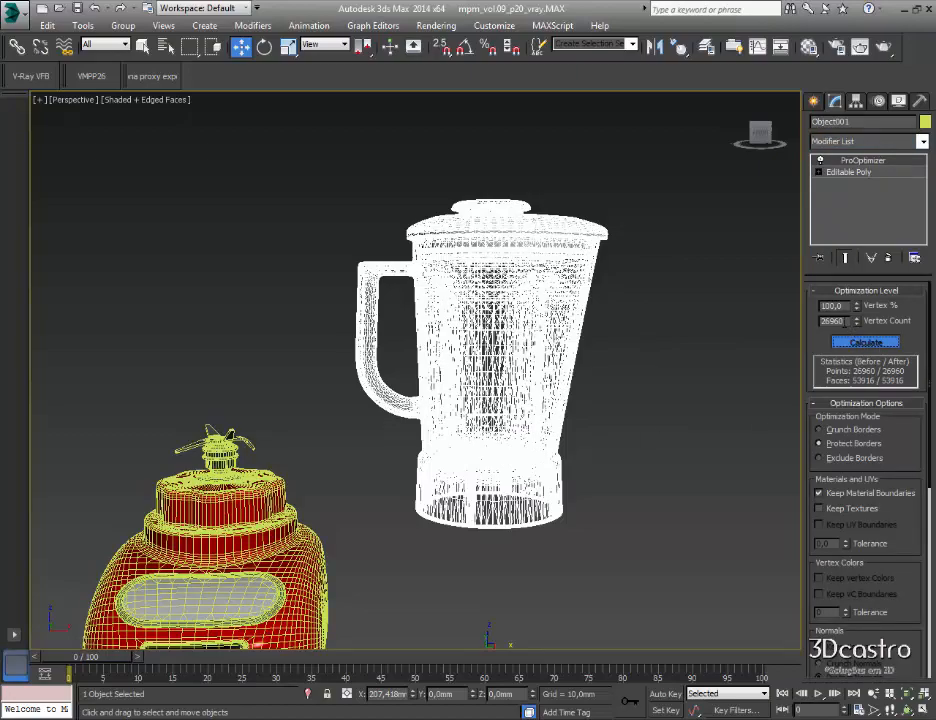
Add a ProOptimizer modifier to the blender base and calculate its point and face statistics.
{"action": "middle_click_drag", "start_coordinate": [574, 386], "coordinate": [705, 272]}
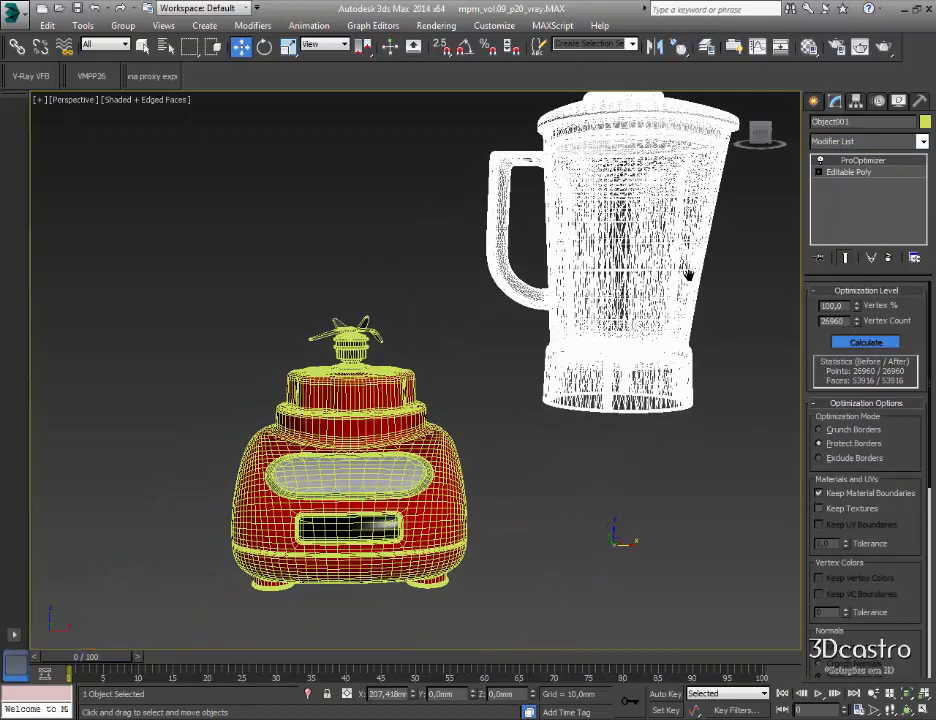
{"action": "left_click", "coordinate": [420, 441]}
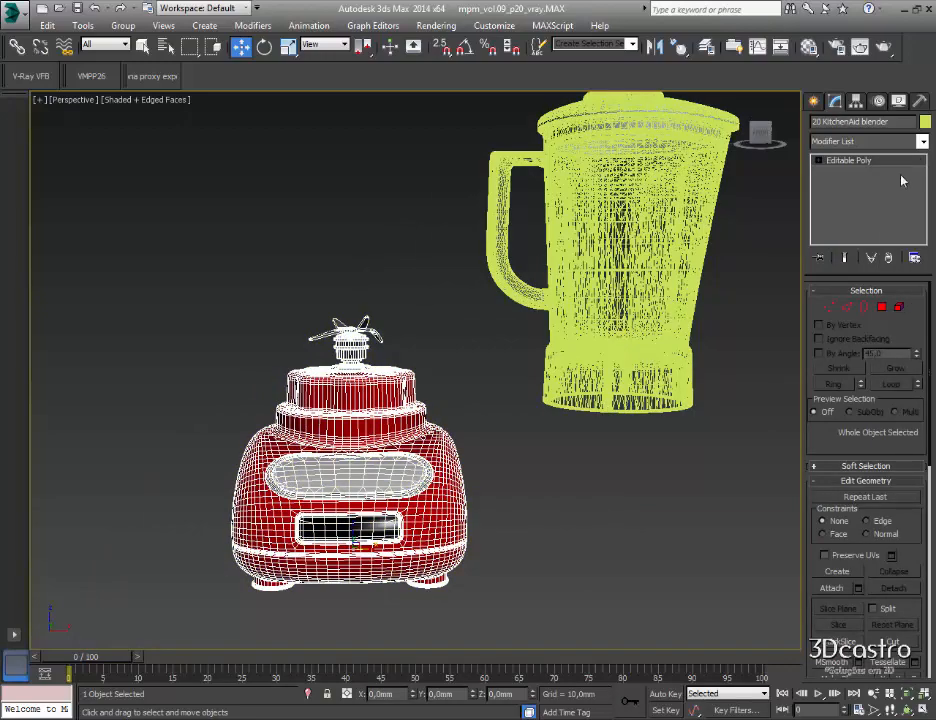
{"action": "left_click", "coordinate": [925, 143]}
{"action": "type", "text": "proo"}
{"action": "key", "text": "Return"}
{"action": "left_click", "coordinate": [698, 166]}
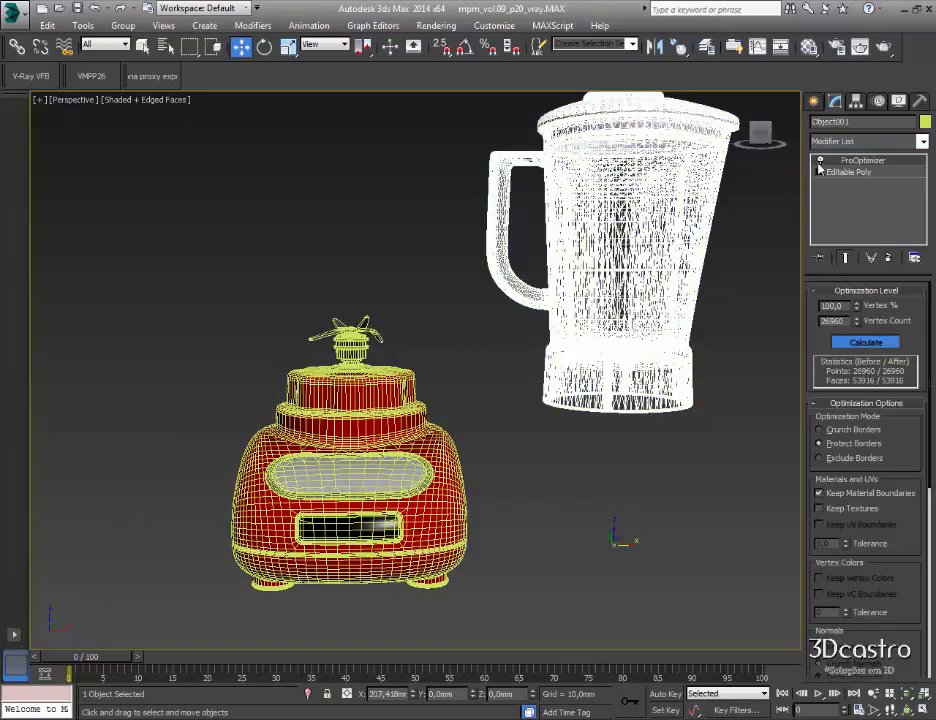
{"action": "left_click", "coordinate": [359, 478]}
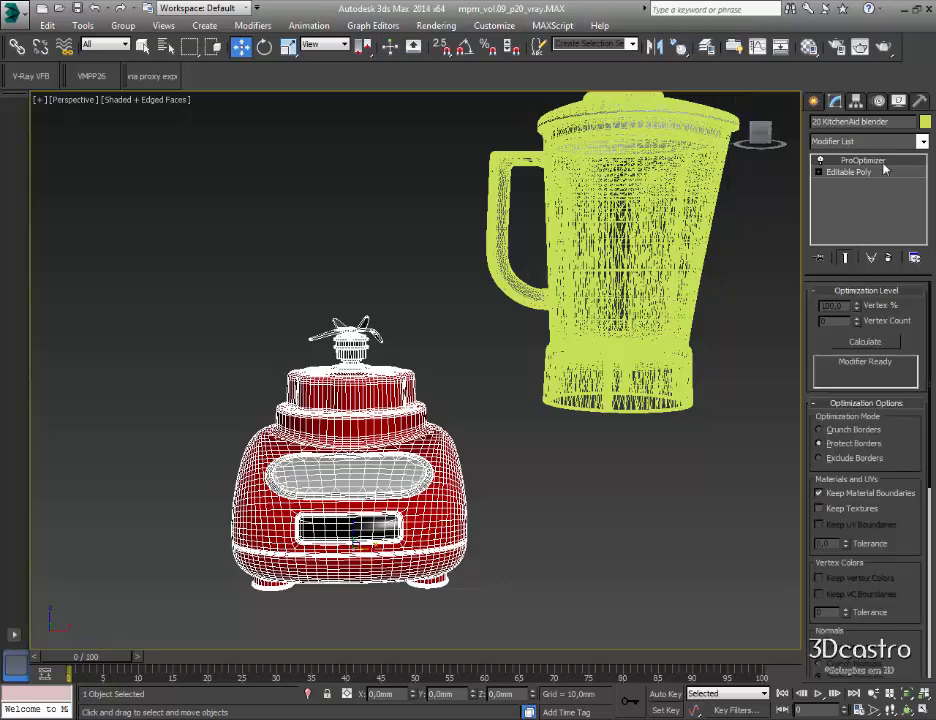
{"action": "left_click", "coordinate": [862, 341]}
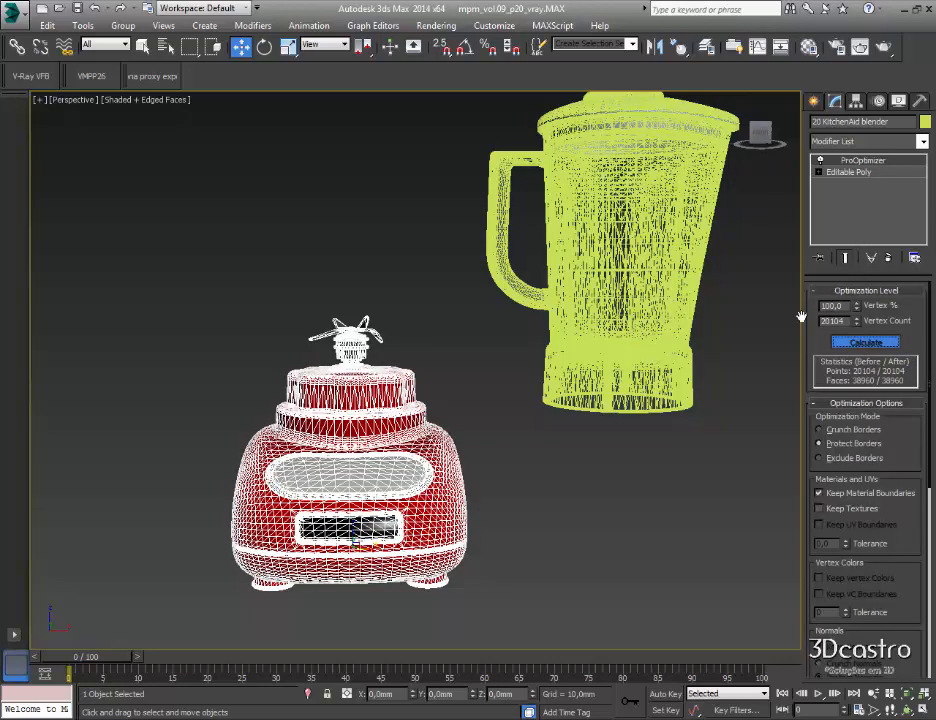
Attach the blender base to the jar's Editable Poly and recalculate ProOptimizer for the combined object.
{"action": "left_click", "coordinate": [648, 289]}
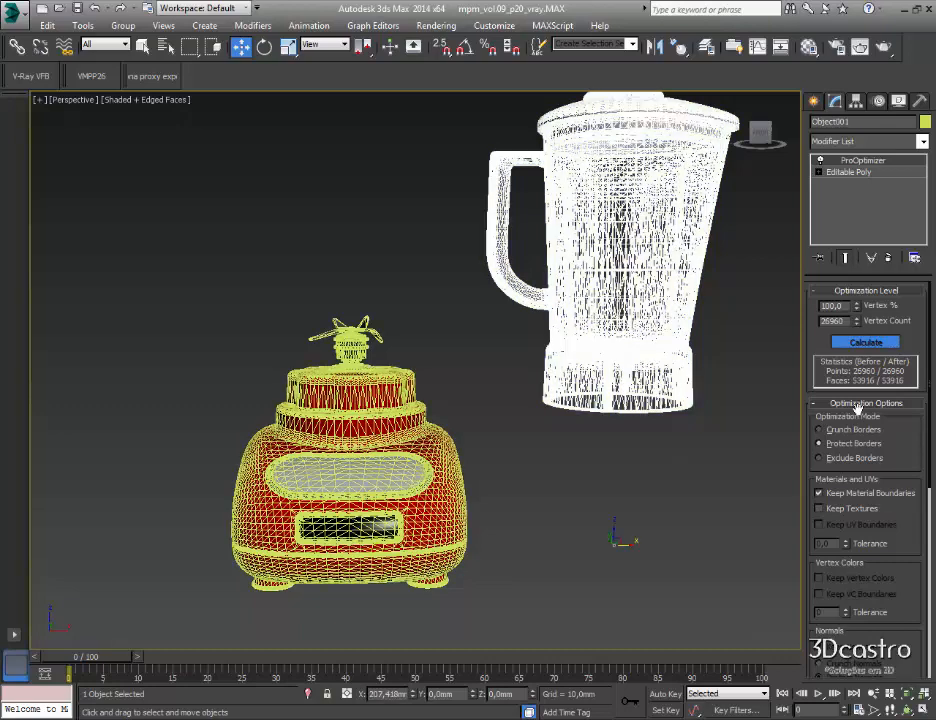
{"action": "left_click", "coordinate": [850, 173]}
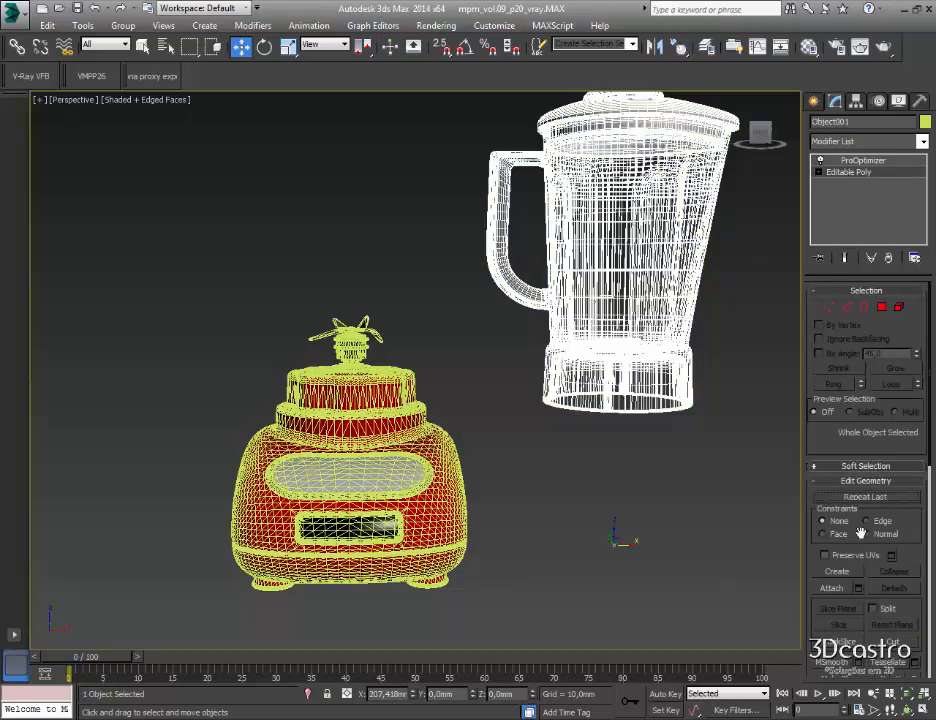
{"action": "left_click", "coordinate": [413, 473]}
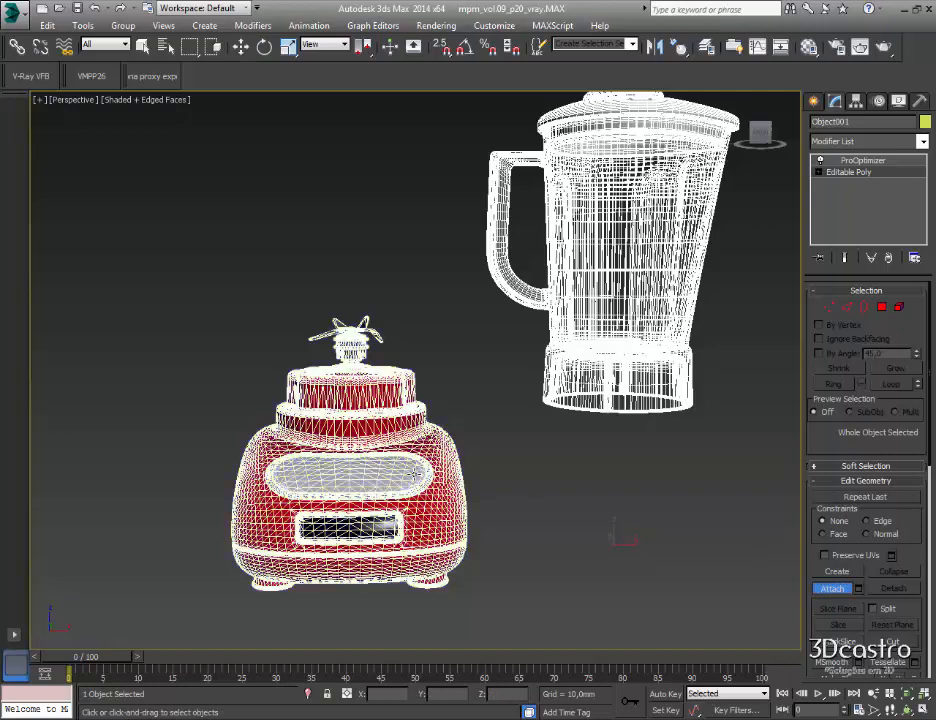
{"action": "left_click", "coordinate": [877, 162]}
{"action": "left_click", "coordinate": [845, 342]}
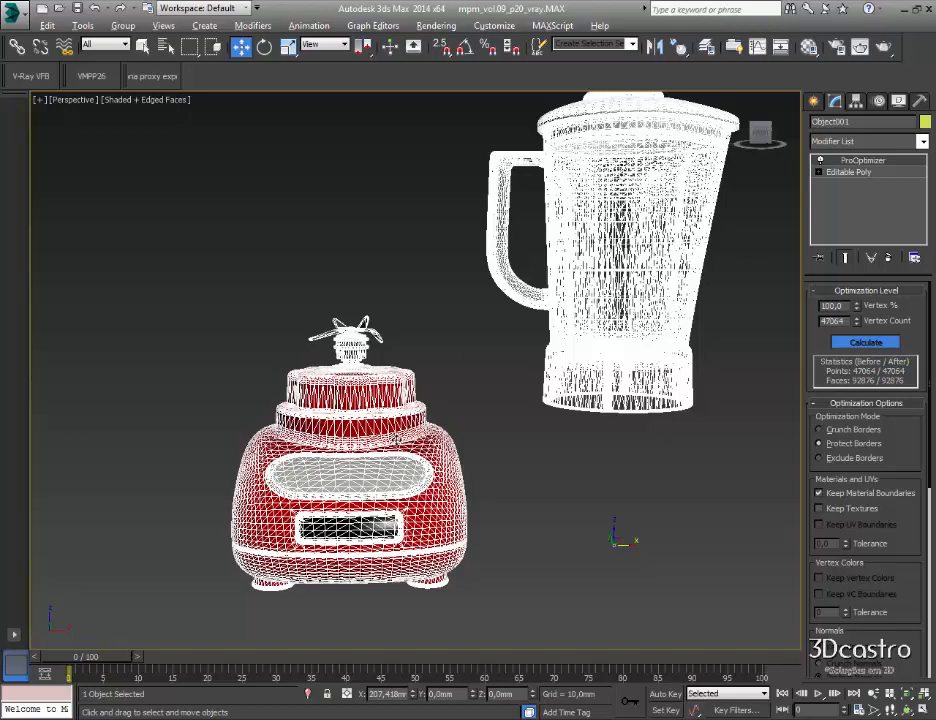
Try to export the combined blender as a 3D Studio (3DS) file, replacing the existing file 000, and close the export report.
{"action": "middle_click_drag", "start_coordinate": [413, 452], "coordinate": [424, 464], "text": "alt"}
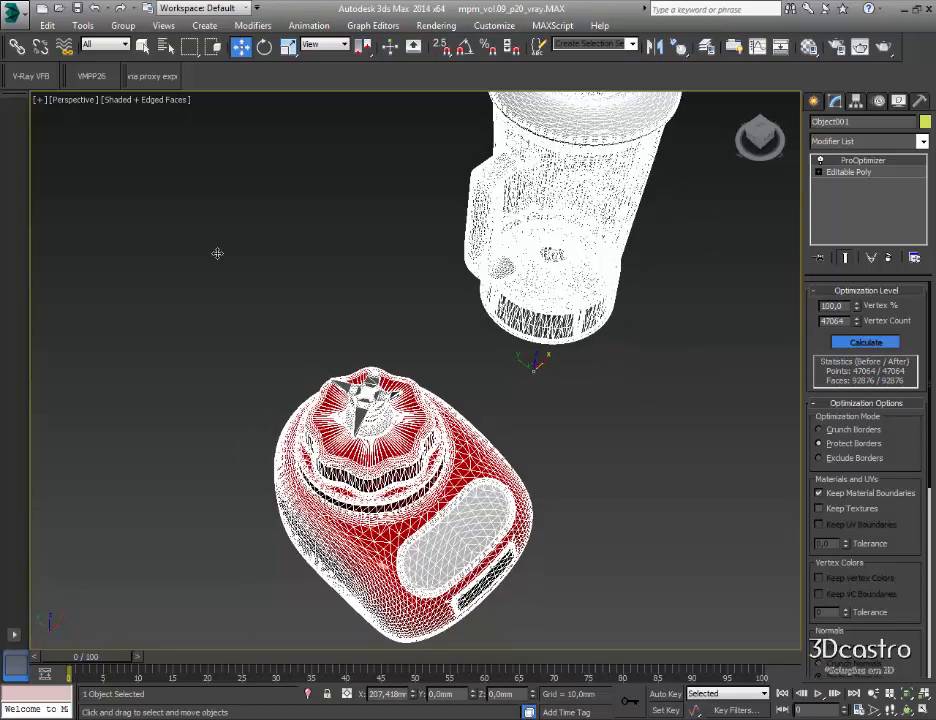
{"action": "left_click", "coordinate": [14, 13]}
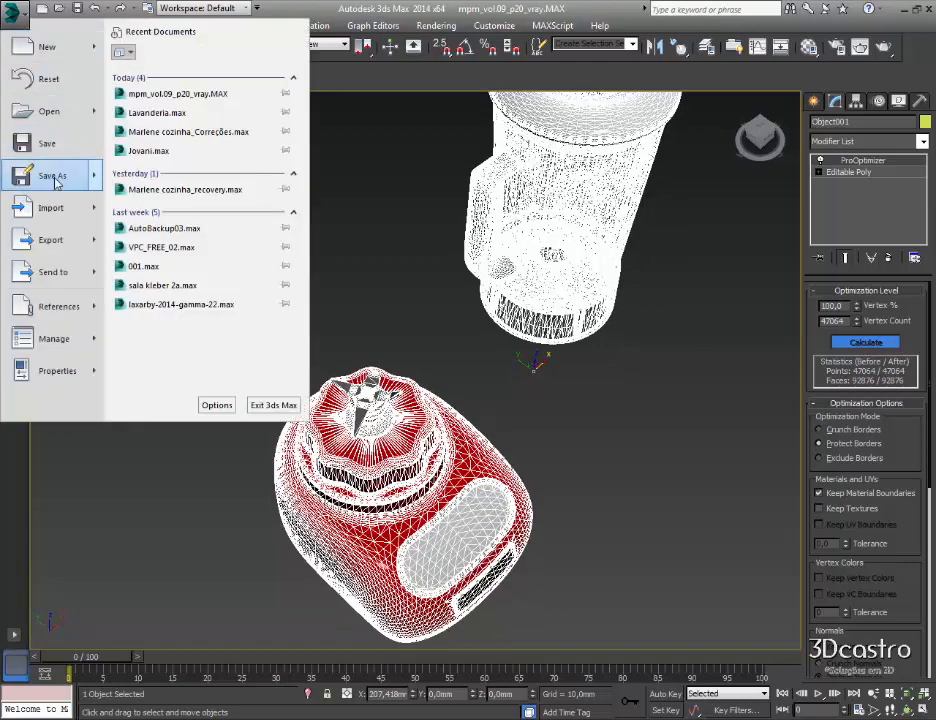
{"action": "left_click", "coordinate": [62, 242]}
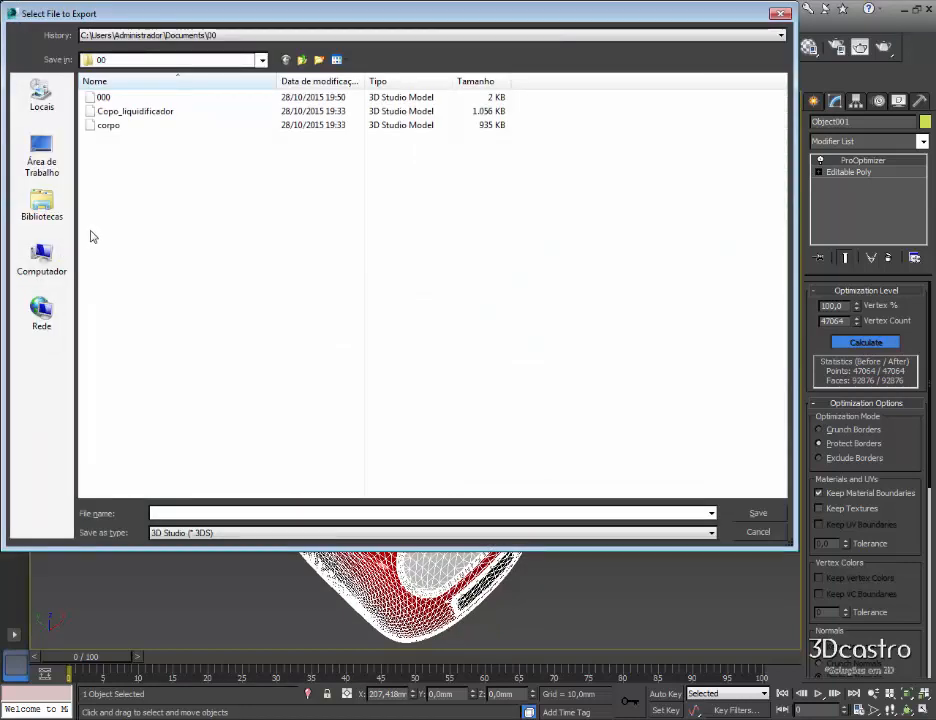
{"action": "left_click", "coordinate": [98, 98]}
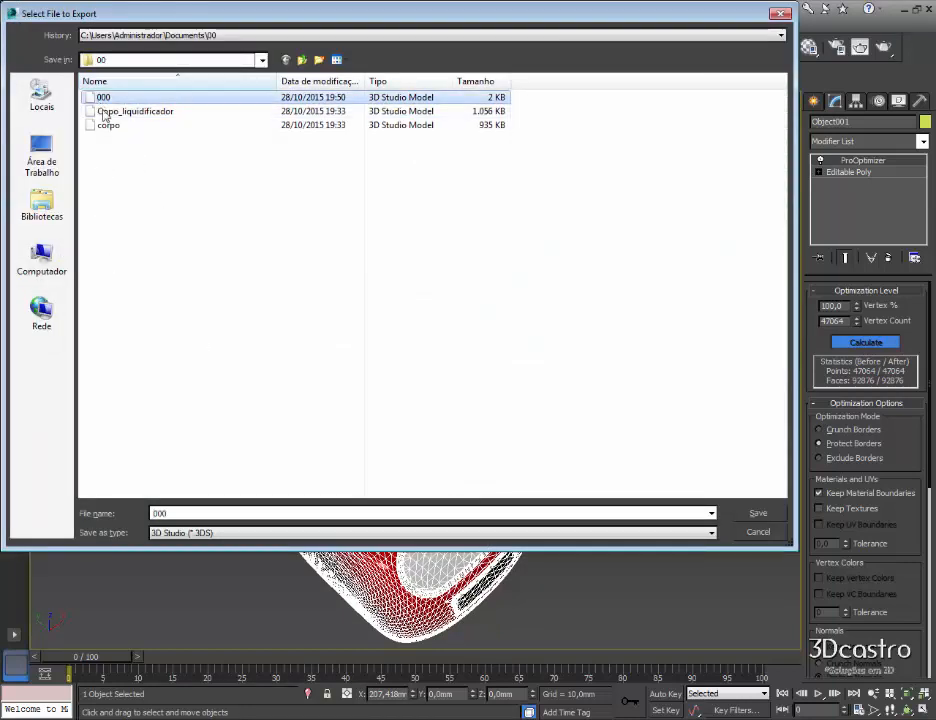
{"action": "left_click", "coordinate": [758, 513]}
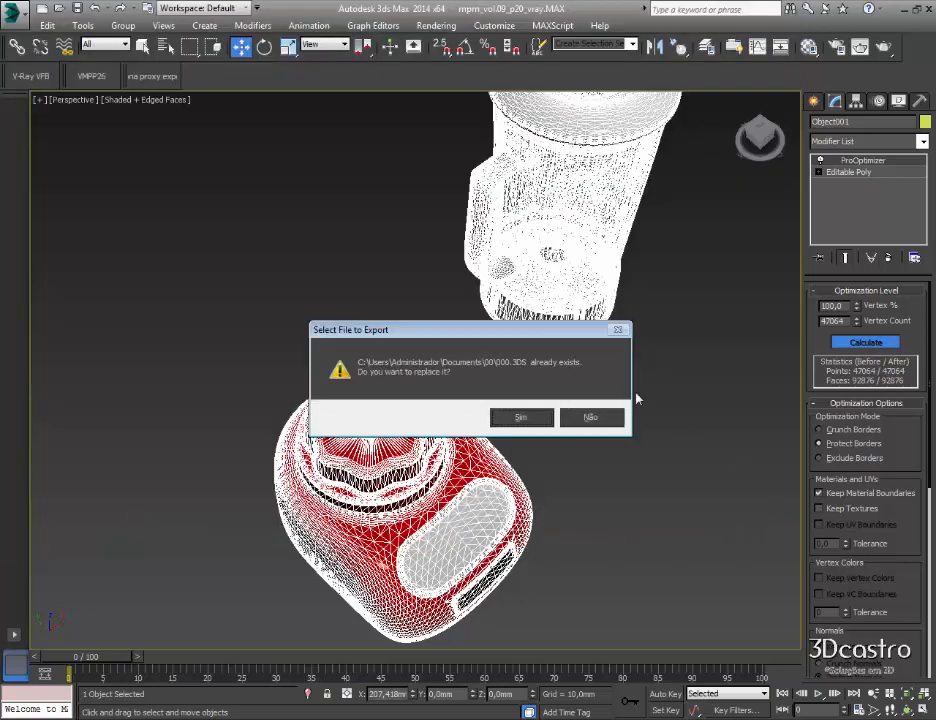
{"action": "left_click", "coordinate": [533, 420]}
{"action": "left_click", "coordinate": [441, 383]}
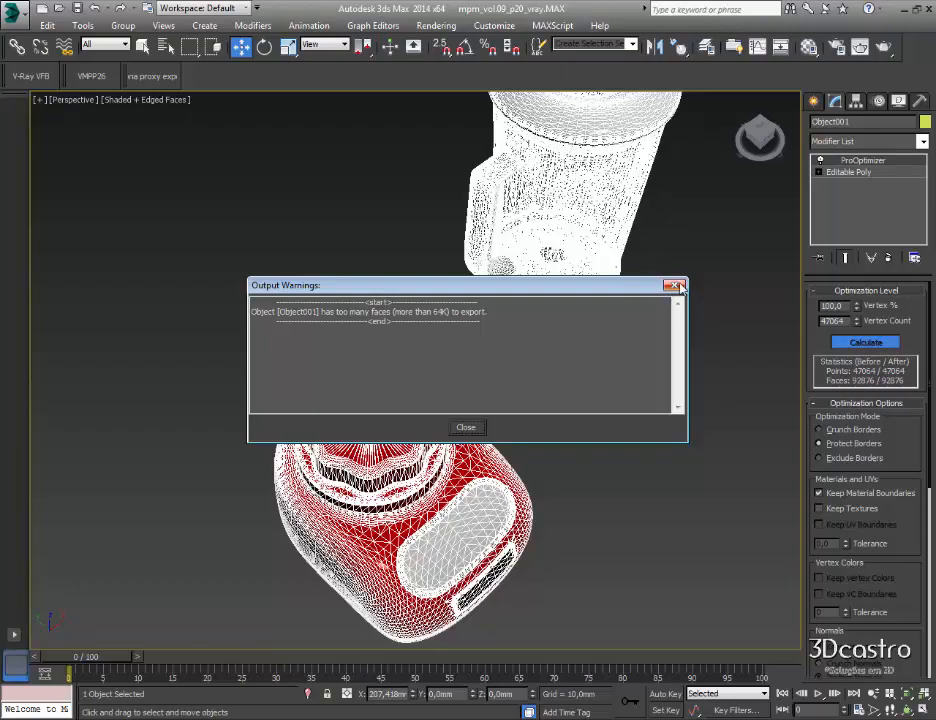
{"action": "left_click", "coordinate": [466, 427]}
Detach the jar, lid and lid cap elements from the combined Editable Poly as a separate object and leave element editing.
{"action": "middle_click_drag", "start_coordinate": [532, 290], "coordinate": [477, 240], "text": "alt"}
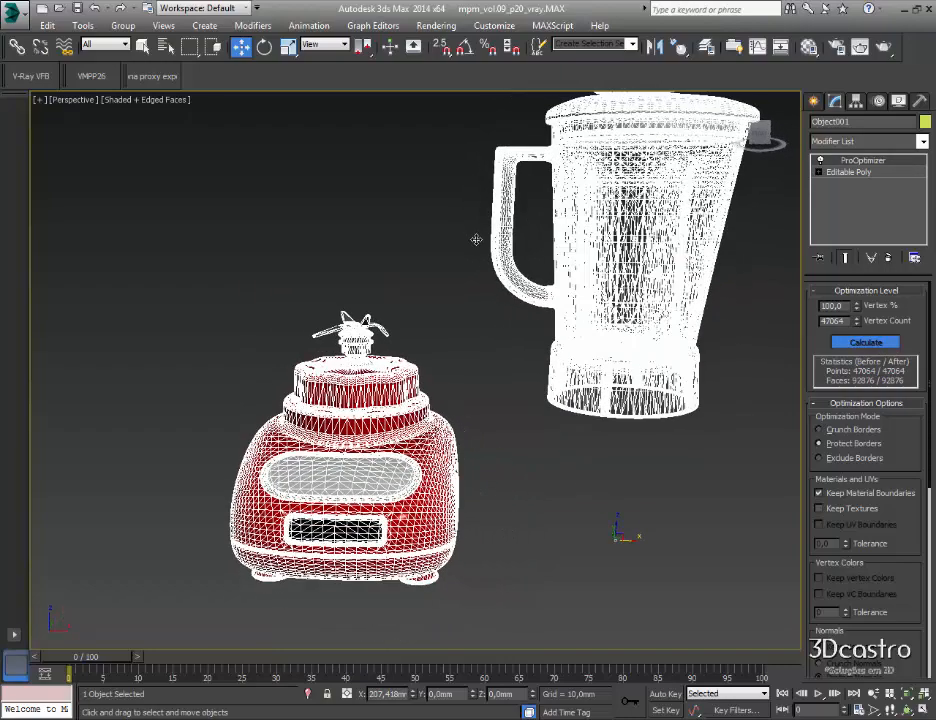
{"action": "left_click", "coordinate": [852, 172]}
{"action": "left_click", "coordinate": [899, 307]}
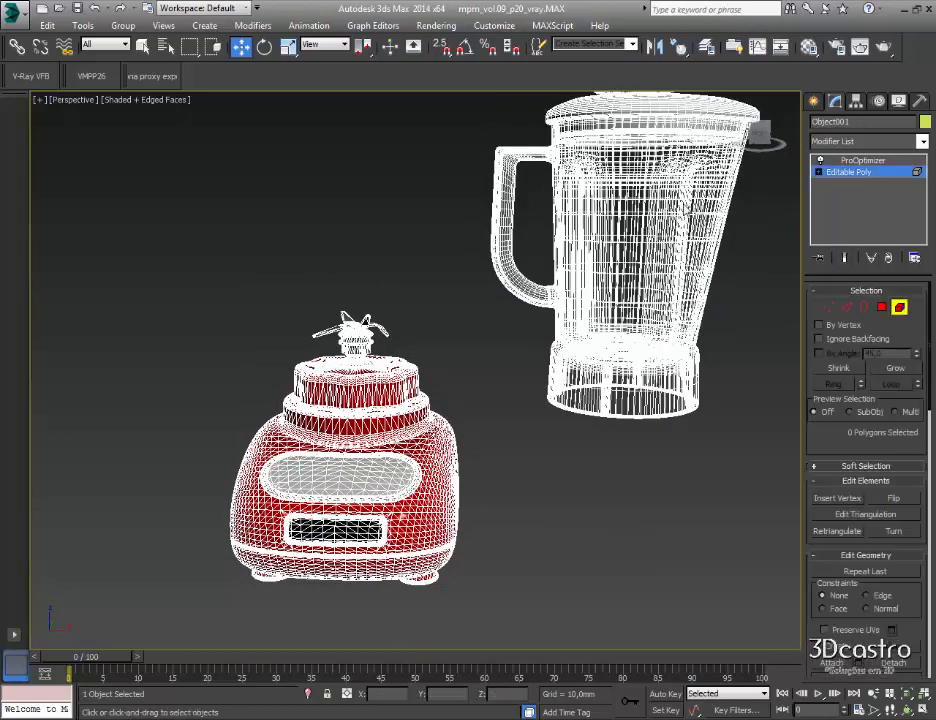
{"action": "left_click", "coordinate": [681, 203]}
{"action": "left_click", "coordinate": [650, 108], "text": "ctrl"}
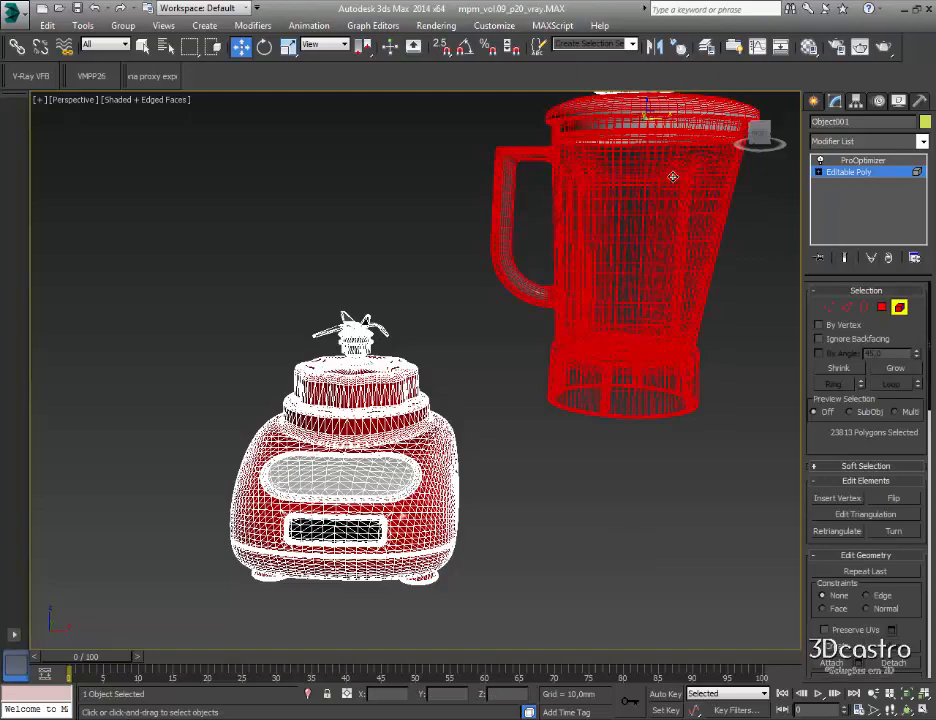
{"action": "middle_click_drag", "start_coordinate": [662, 215], "coordinate": [620, 291]}
{"action": "left_click", "coordinate": [640, 178], "text": "ctrl"}
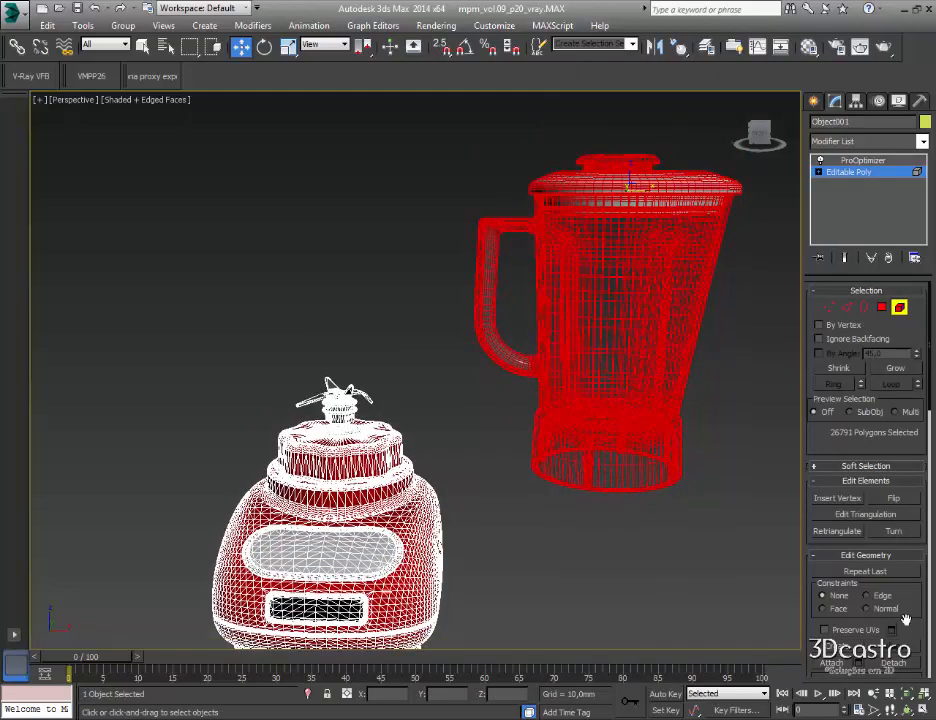
{"action": "left_click", "coordinate": [893, 663]}
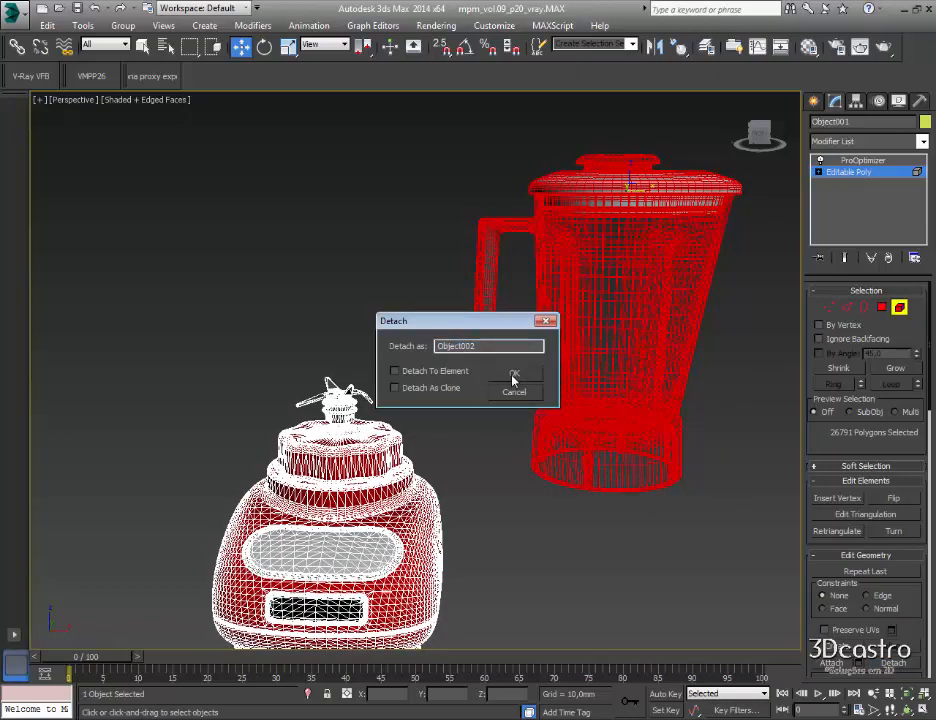
{"action": "left_click", "coordinate": [513, 375]}
{"action": "key", "text": "ctrl+b"}
Apply ProOptimizer to the newly detached jar object and calculate its optimization at full vertex percentage.
{"action": "left_click", "coordinate": [649, 174]}
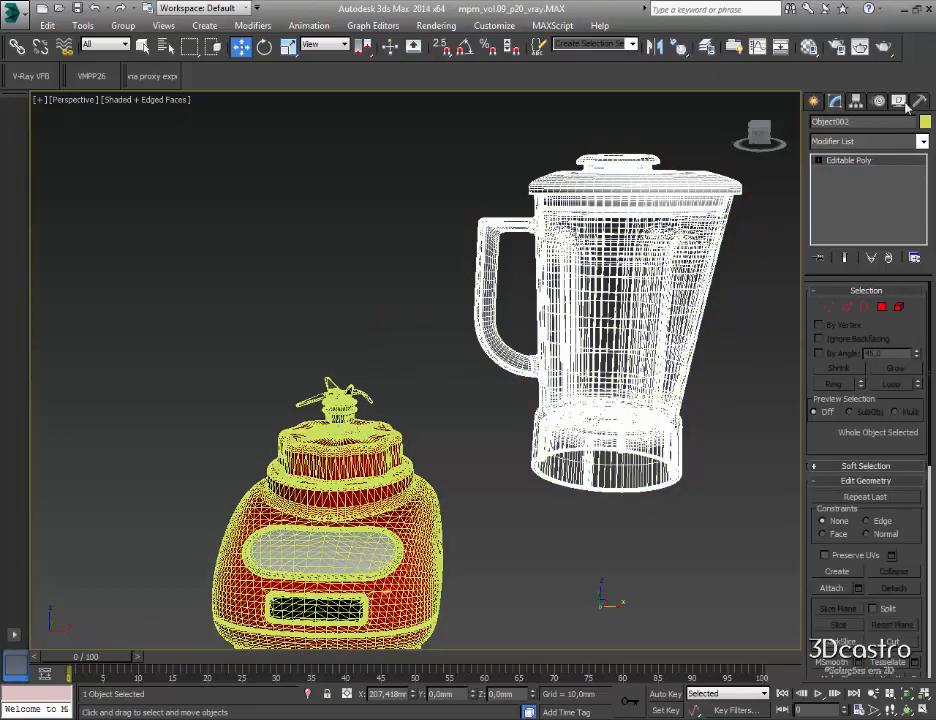
{"action": "left_click", "coordinate": [867, 141]}
{"action": "scroll", "coordinate": [878, 530], "scroll_direction": "down", "scroll_amount": 15}
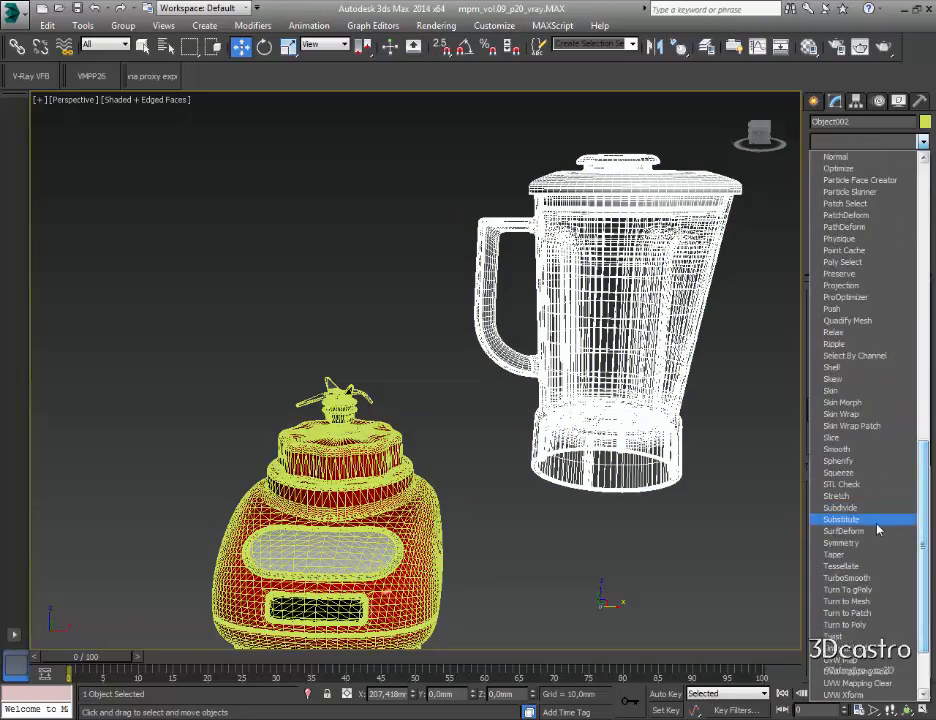
{"action": "left_click", "coordinate": [868, 298]}
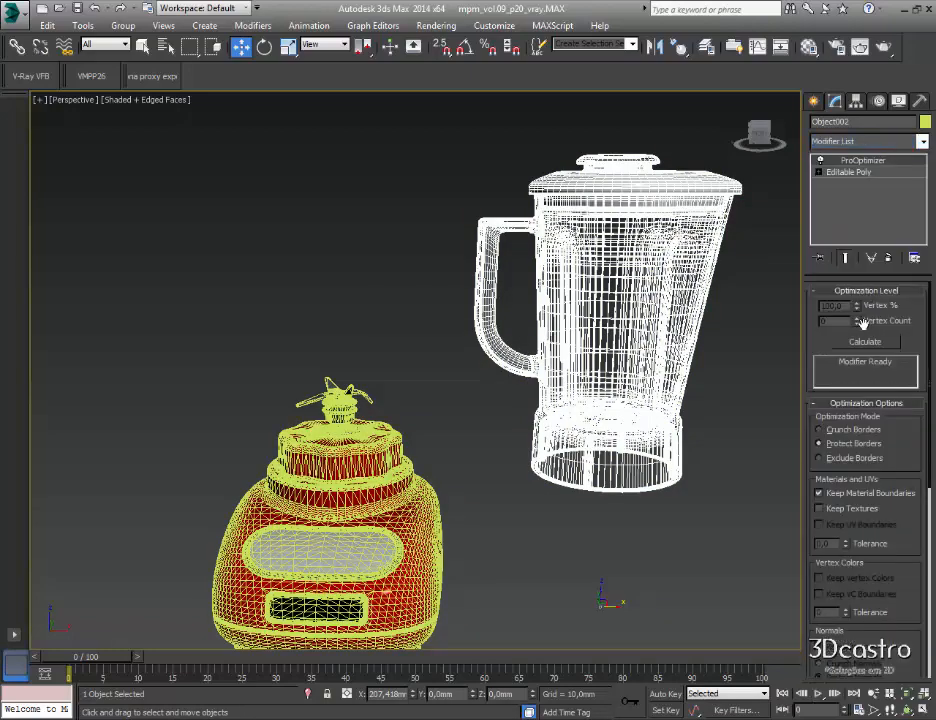
{"action": "left_click", "coordinate": [865, 341]}
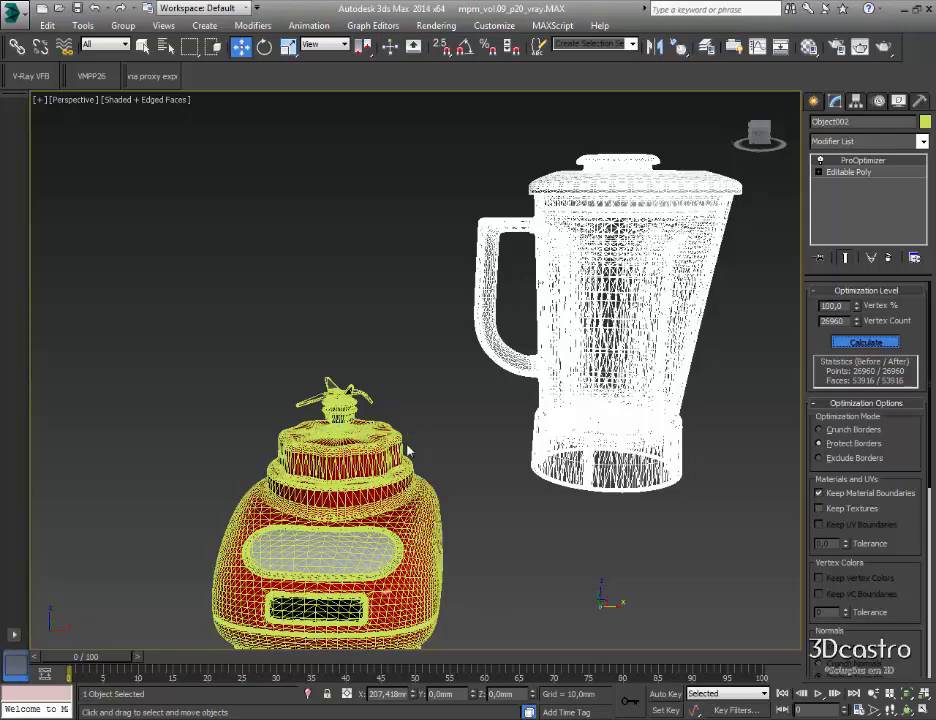
Set the jar's ProOptimizer Vertex % to 90.
{"action": "middle_click_drag", "start_coordinate": [424, 401], "coordinate": [430, 388]}
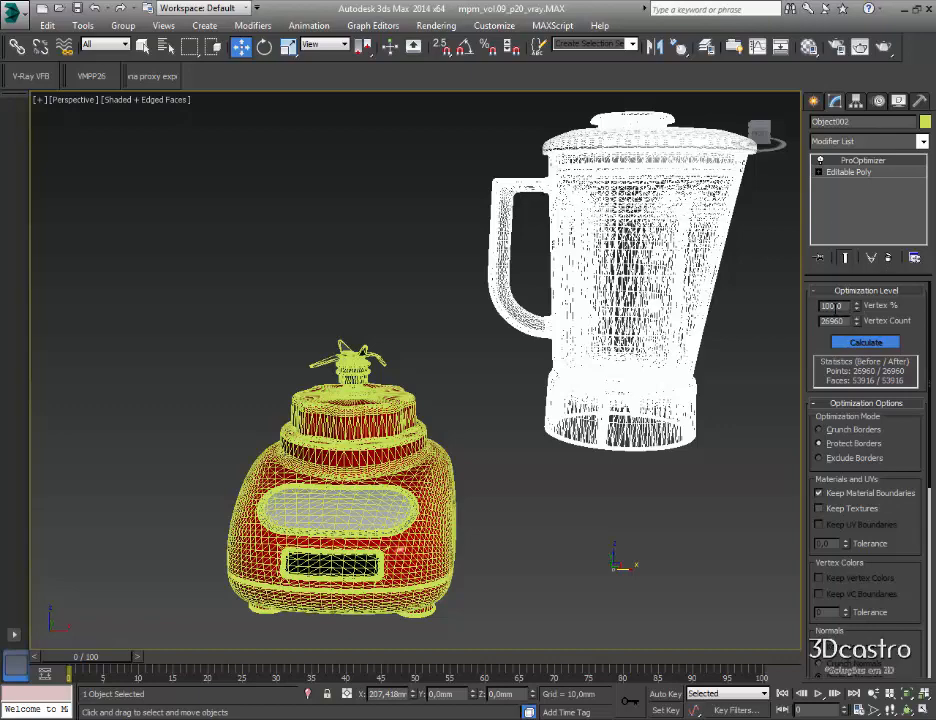
{"action": "left_click", "coordinate": [831, 305]}
{"action": "type", "text": "90"}
{"action": "key", "text": "Return"}
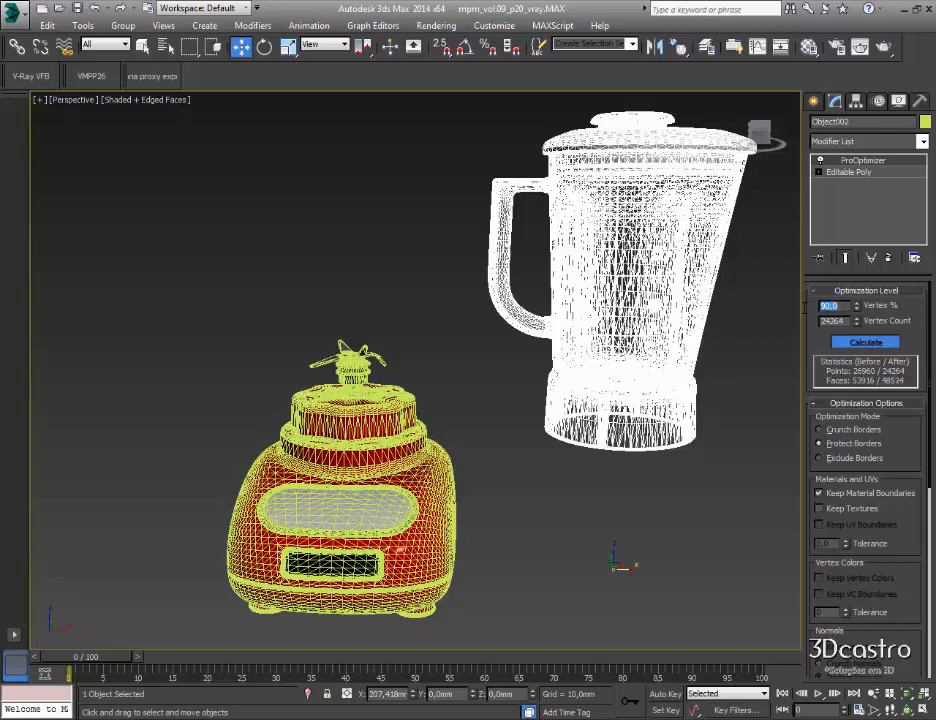
{"action": "left_click", "coordinate": [866, 345]}
{"action": "left_click_drag", "start_coordinate": [857, 333], "coordinate": [855, 329]}
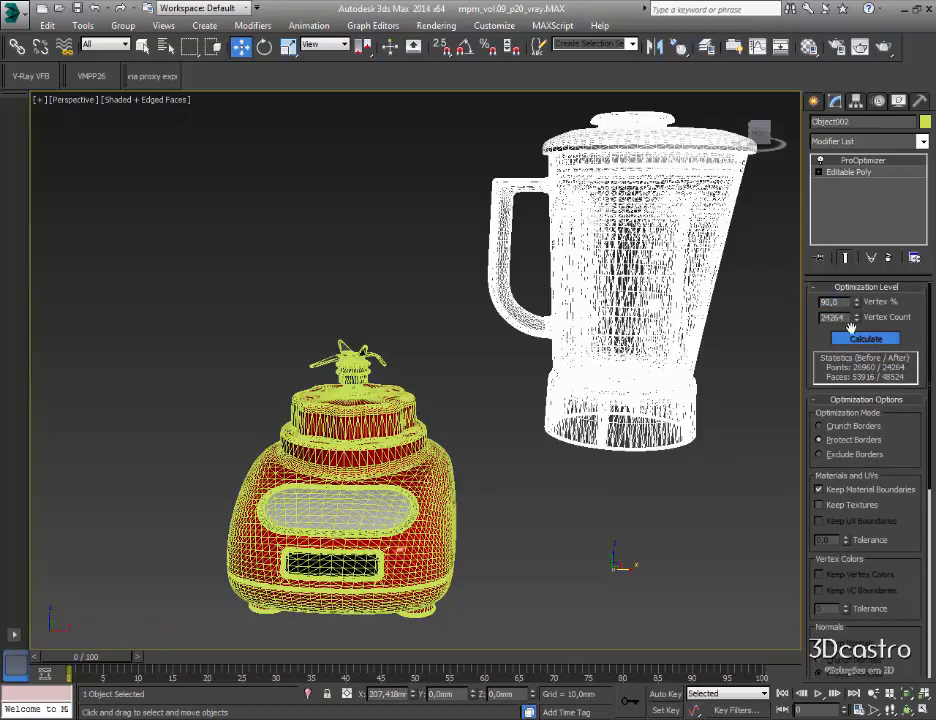
Reduce the jar's ProOptimizer Vertex % to 70.
{"action": "left_click", "coordinate": [706, 284]}
{"action": "type", "text": "70"}
{"action": "key", "text": "Return"}
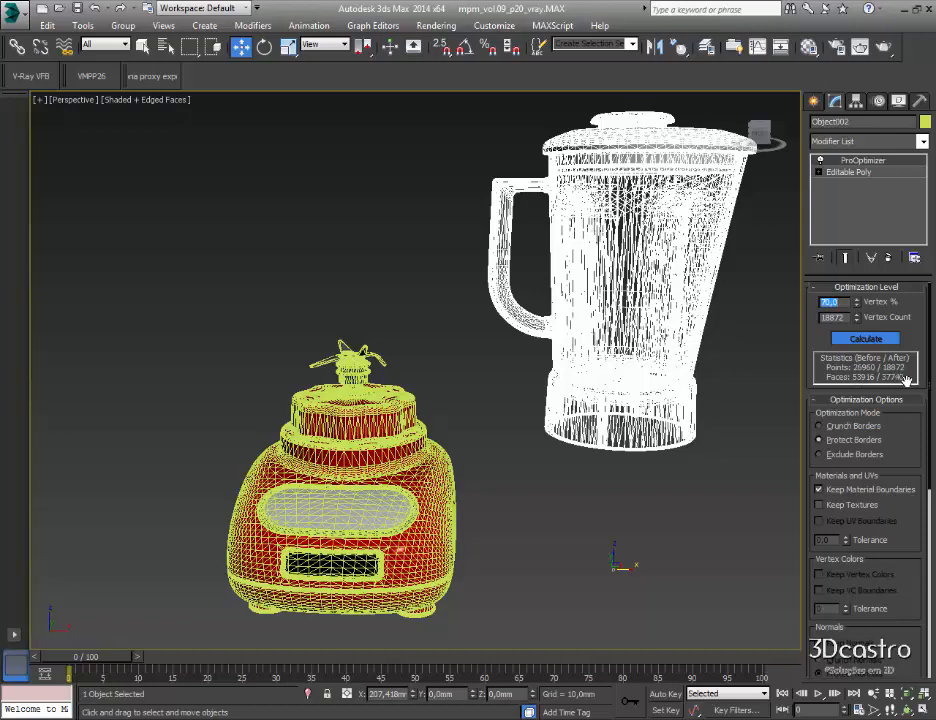
Raise the jar's ProOptimizer Vertex % back to 90.
{"action": "type", "text": "90"}
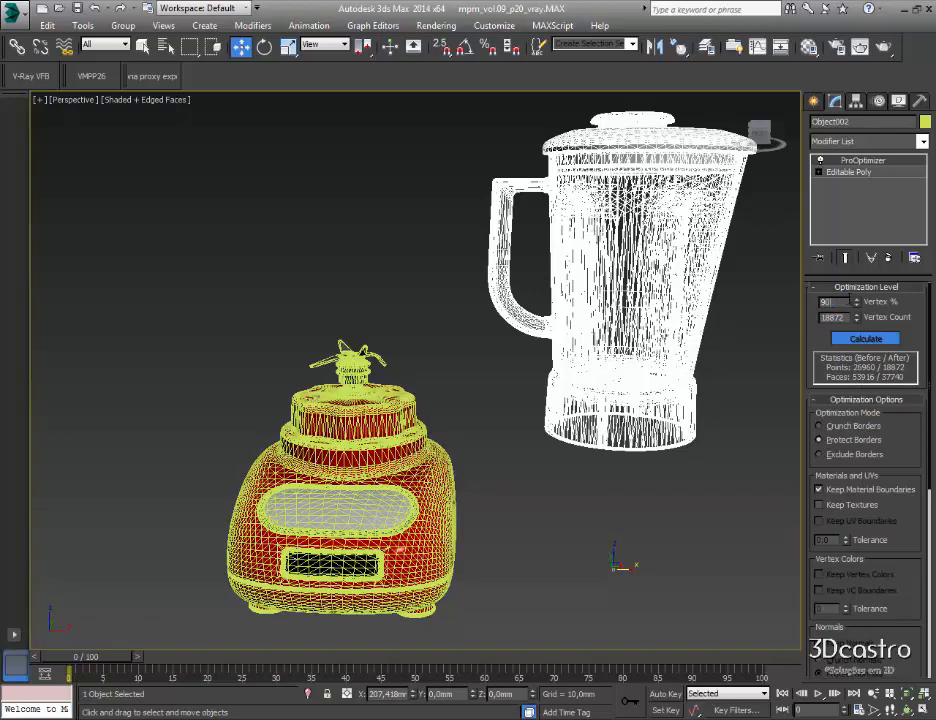
{"action": "key", "text": "Return"}
Calculate the ProOptimizer optimization for the blender base and set its Vertex % to 20.
{"action": "left_click", "coordinate": [404, 456]}
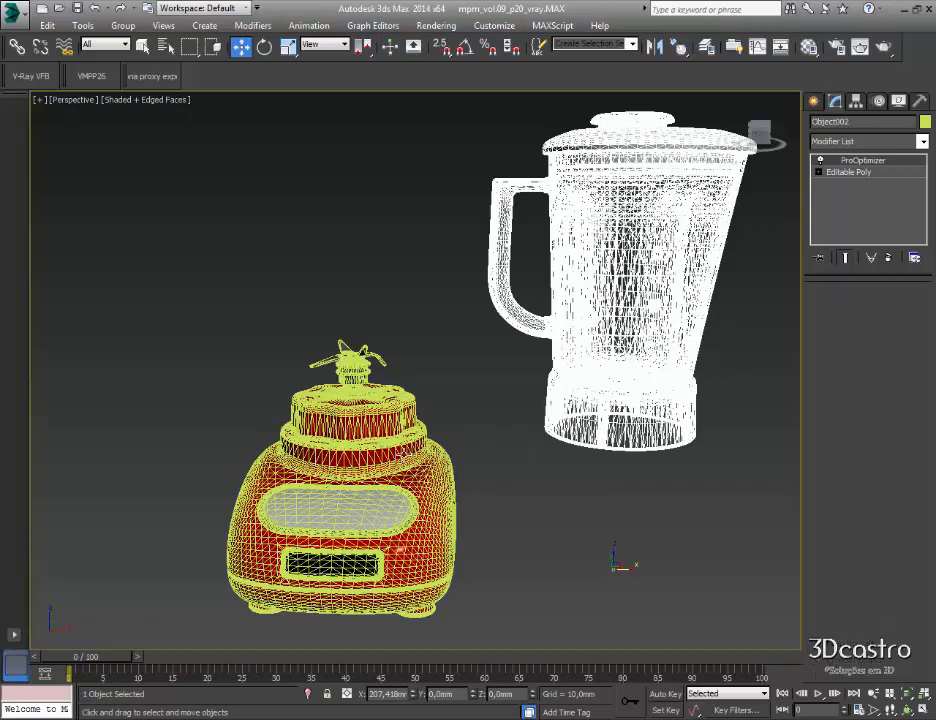
{"action": "left_click", "coordinate": [634, 411]}
{"action": "left_click", "coordinate": [865, 338]}
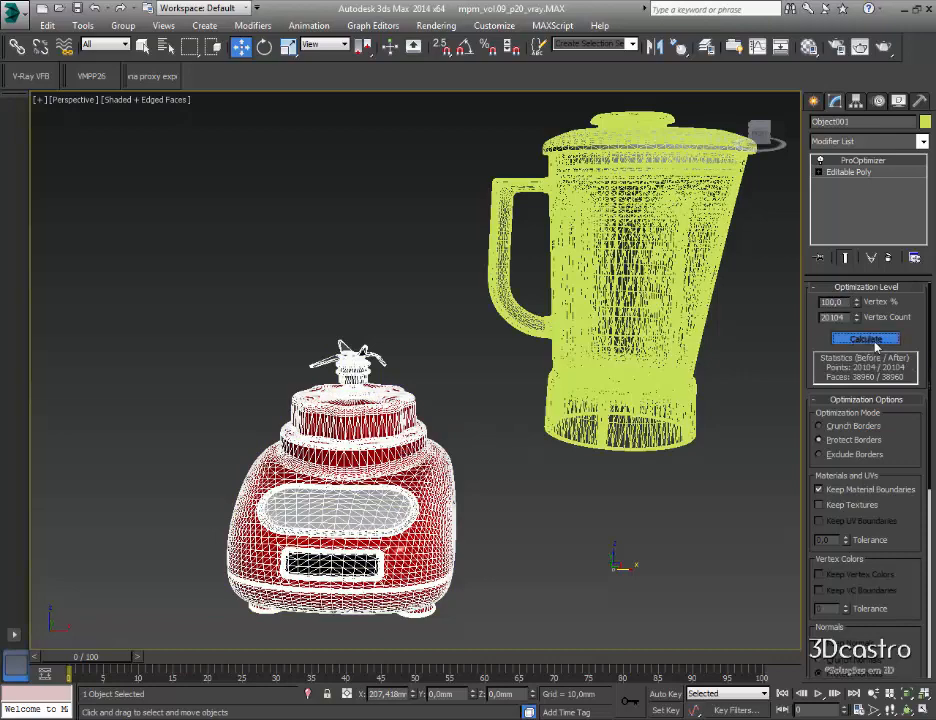
{"action": "left_click_drag", "start_coordinate": [849, 303], "coordinate": [816, 306]}
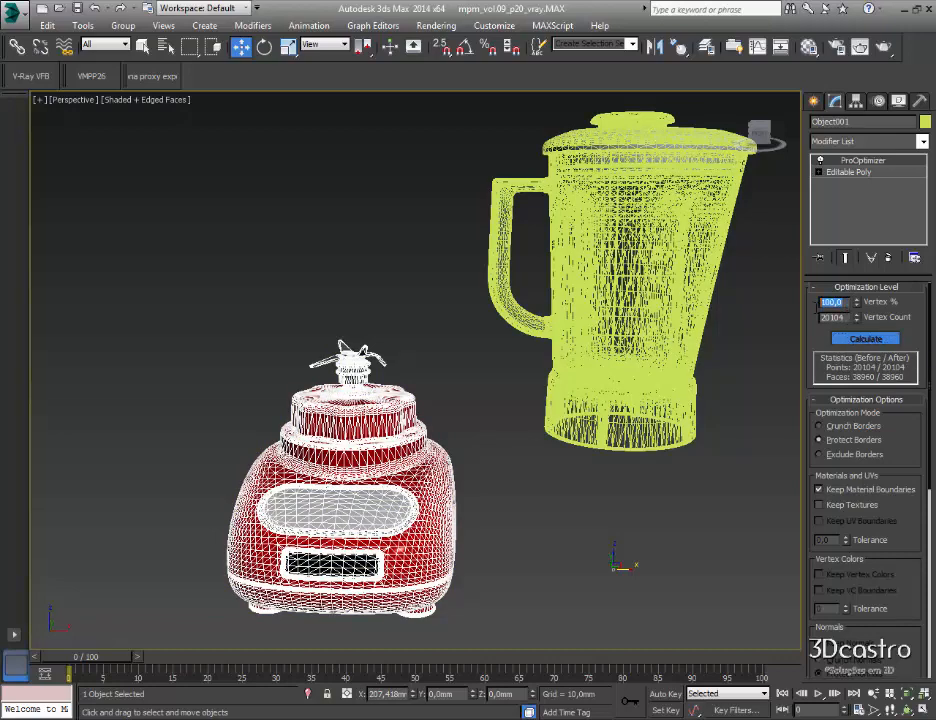
{"action": "type", "text": "20"}
{"action": "key", "text": "Tab"}
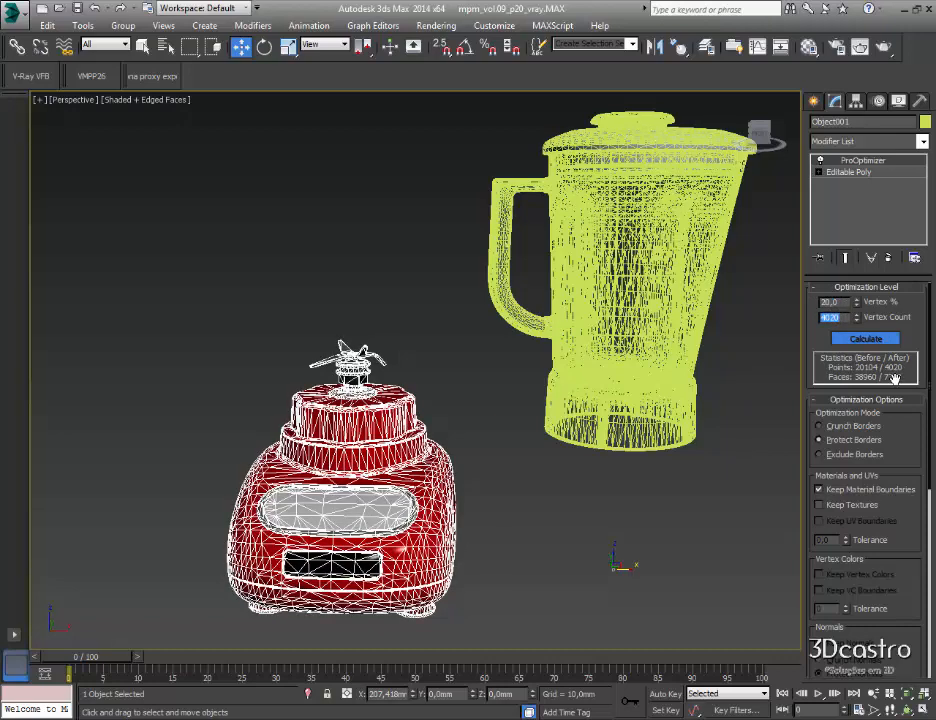
Select the blender base and then the jar to review each object's ProOptimizer point and face statistics.
{"action": "left_click", "coordinate": [427, 421]}
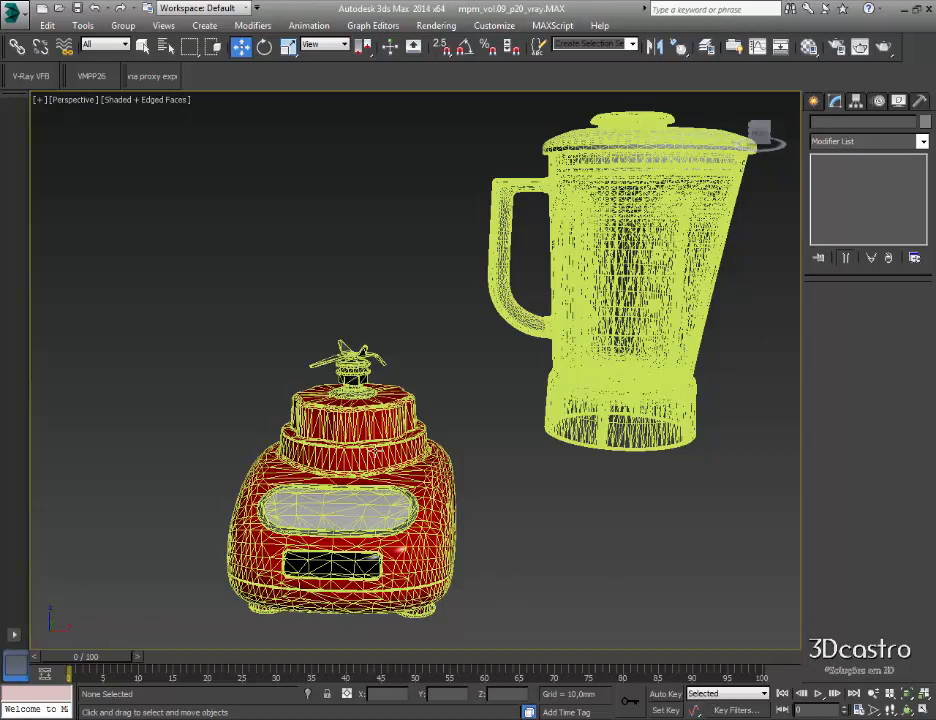
{"action": "left_click", "coordinate": [368, 447]}
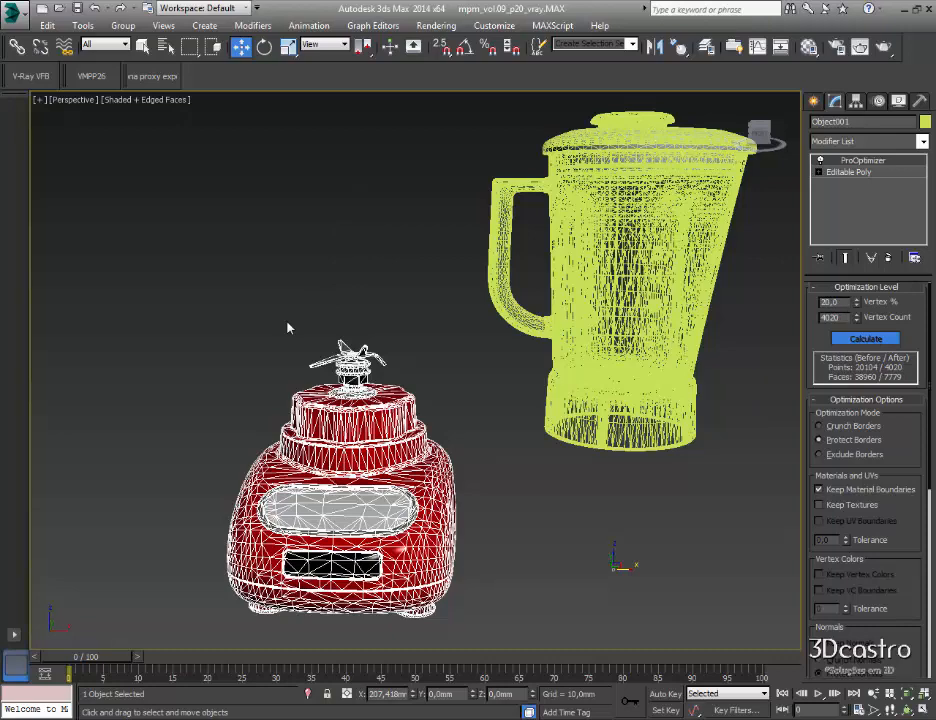
{"action": "left_click", "coordinate": [562, 216]}
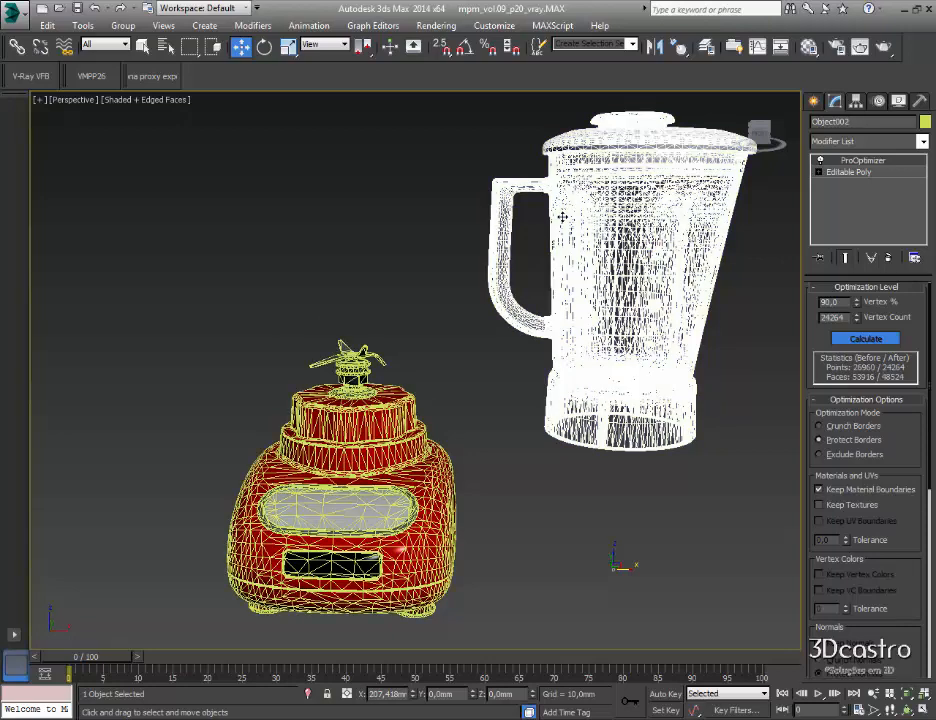